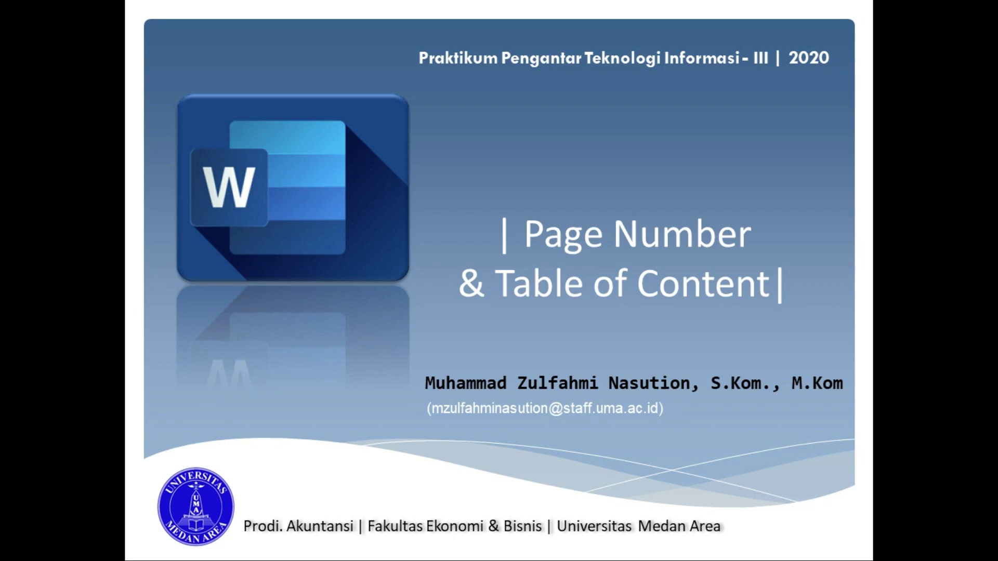
# Advance the slideshow to the 'Pendahuluan..' slide explaining tables of contents.
pyautogui.click(560, 283)
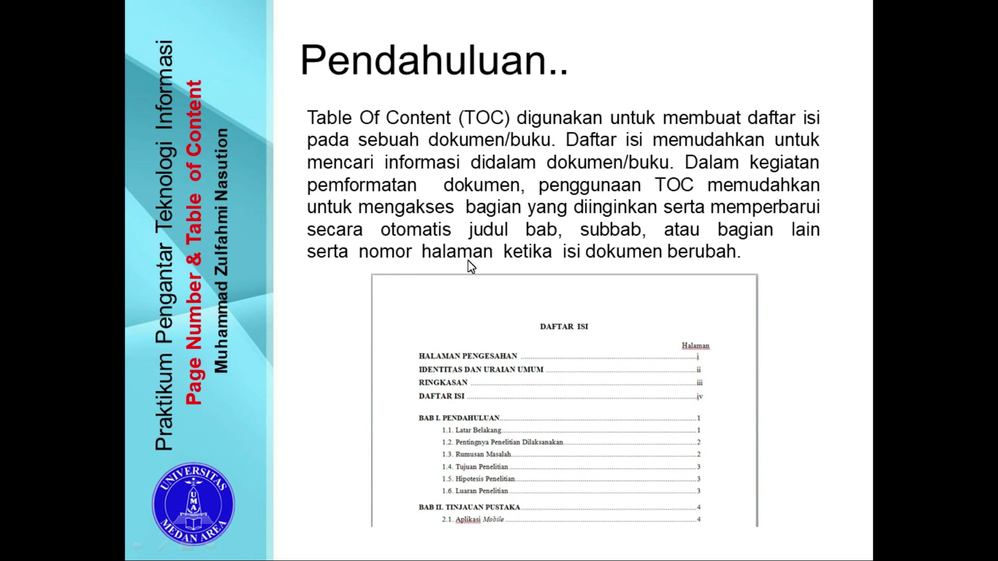
# Advance to the 'Langkah Pengerjaan..' slide on choosing a heading style.
pyautogui.click(818, 331)
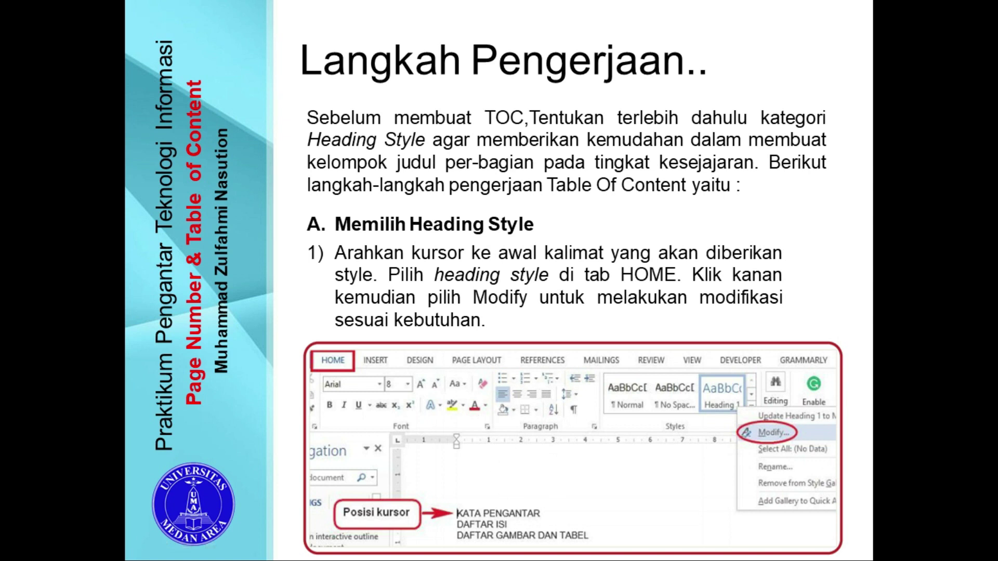
# Advance to step 3 showing Times New Roman, 14 pt, bold, centered heading settings.
pyautogui.press('Right')
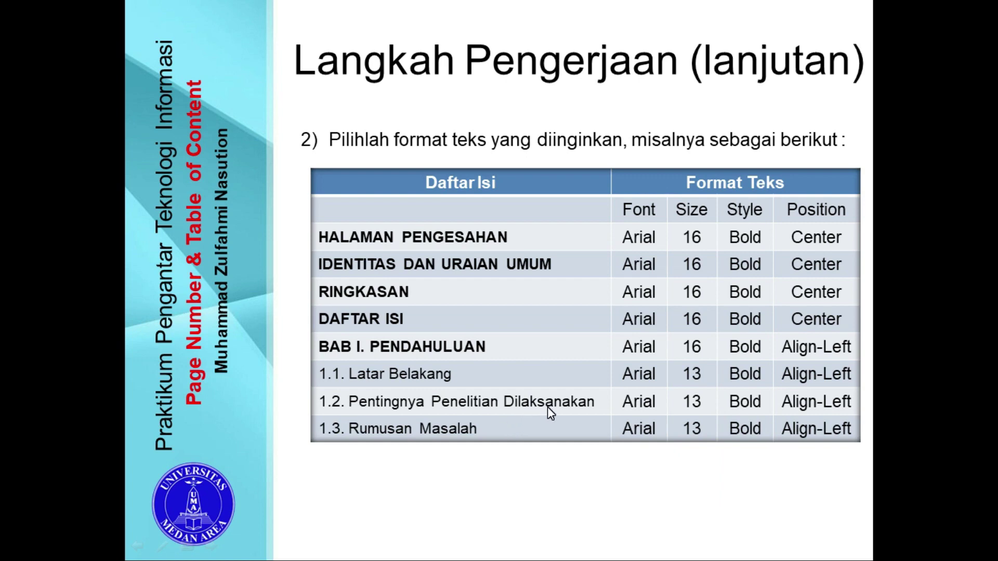
pyautogui.click(651, 430)
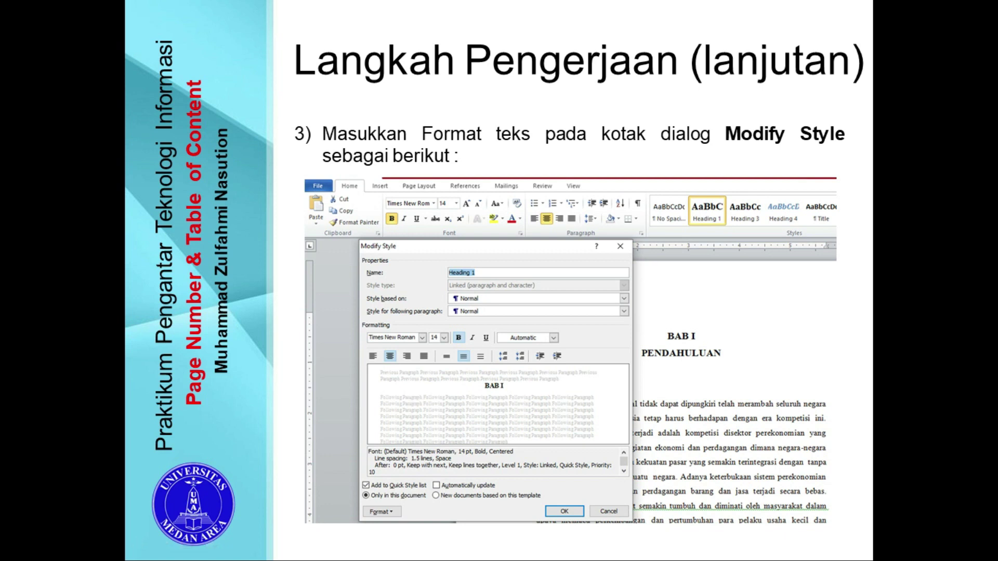
# Switch to the Proposal document in Word and scroll through its first pages.
pyautogui.hotkey('alt', 'Tab')
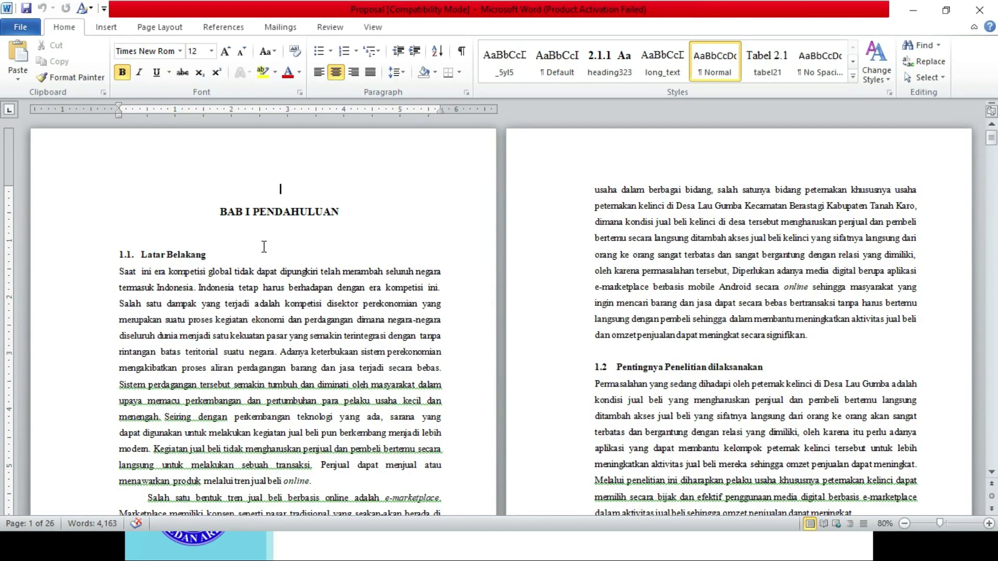
pyautogui.moveTo(992, 136); pyautogui.dragTo(994, 169)
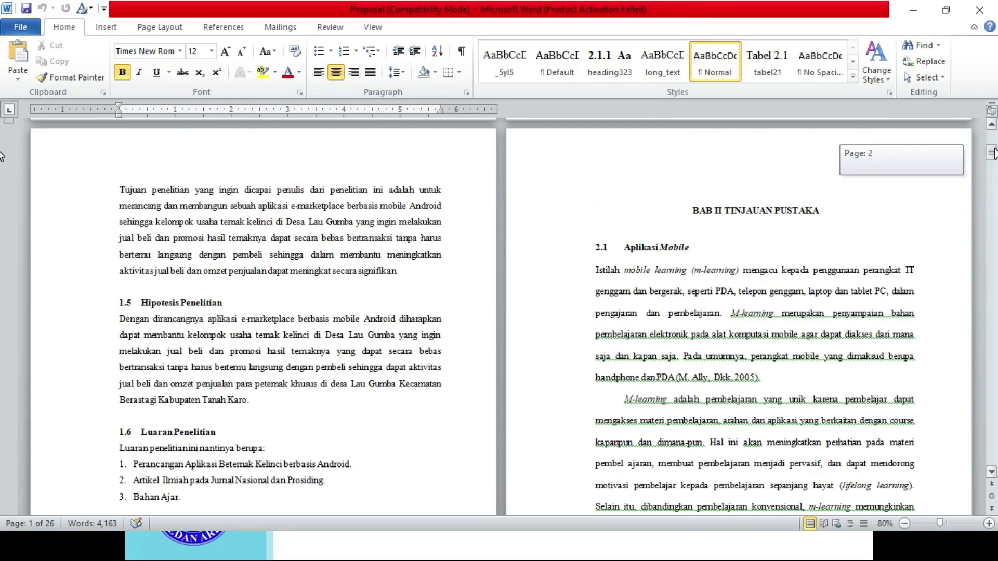
pyautogui.moveTo(993, 169); pyautogui.dragTo(993, 136)
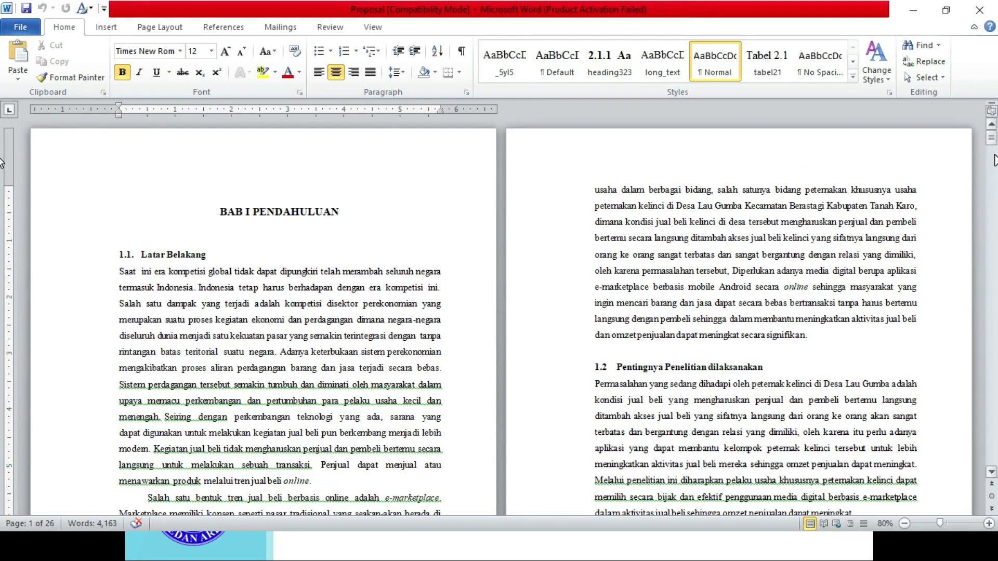
pyautogui.click(996, 227)
pyautogui.scroll(-10, 996, 234)
pyautogui.scroll(10, 996, 244)
pyautogui.scroll(8, 996, 260)
# Zoom out to see several pages, then zoom back in to 90%.
pyautogui.click(904, 523)
pyautogui.click(904, 524)
pyautogui.click(904, 523)
pyautogui.click(904, 523)
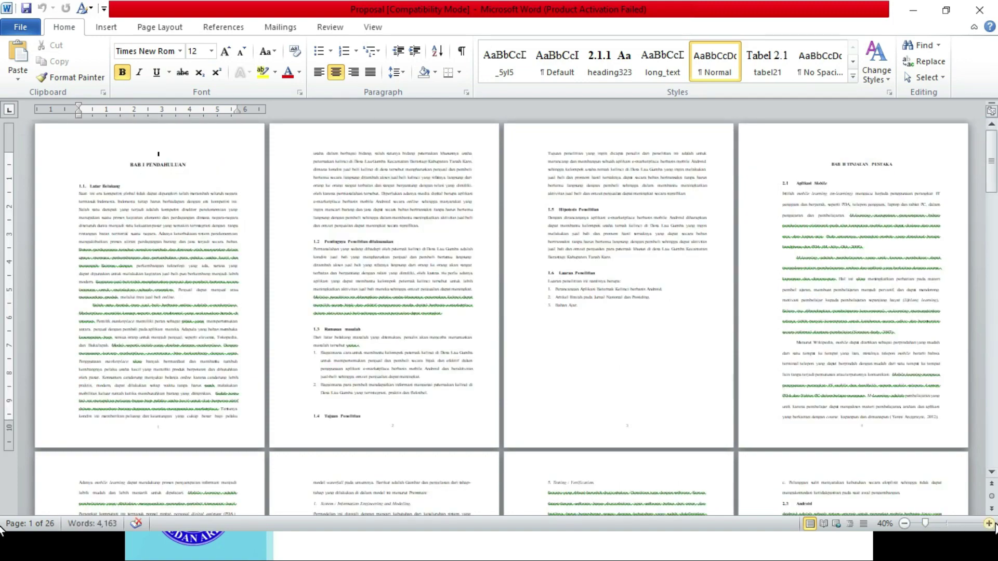
pyautogui.click(988, 524)
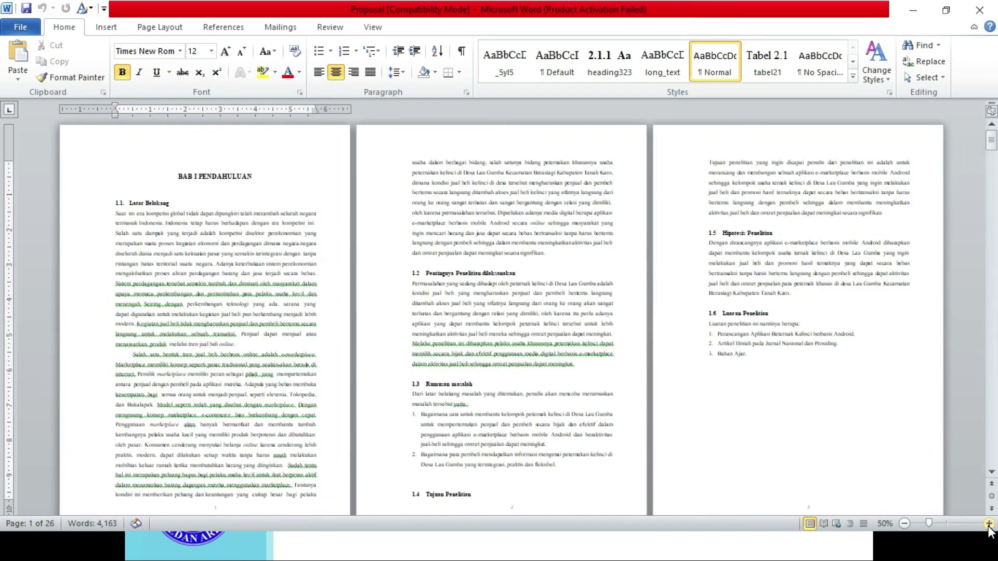
pyautogui.click(988, 524)
pyautogui.click(988, 523)
pyautogui.click(988, 524)
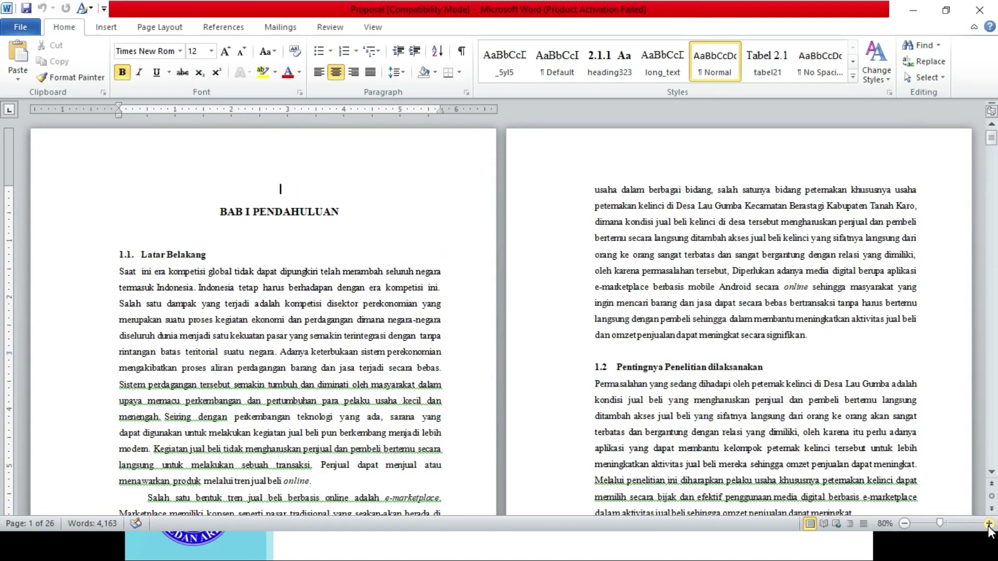
pyautogui.click(989, 523)
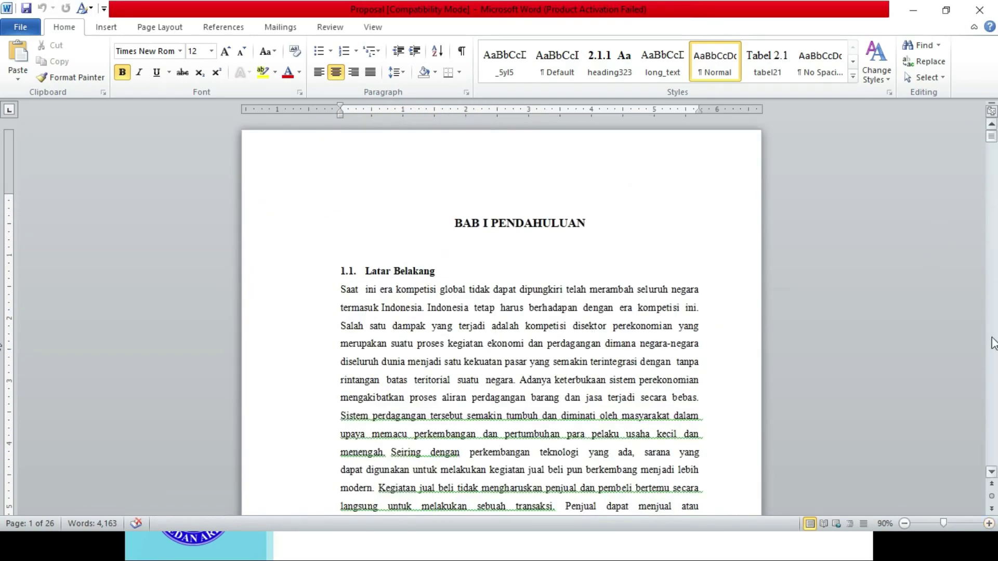
# Scroll back to the top of page 1 showing the BAB I PENDAHULUAN heading.
pyautogui.click(992, 440)
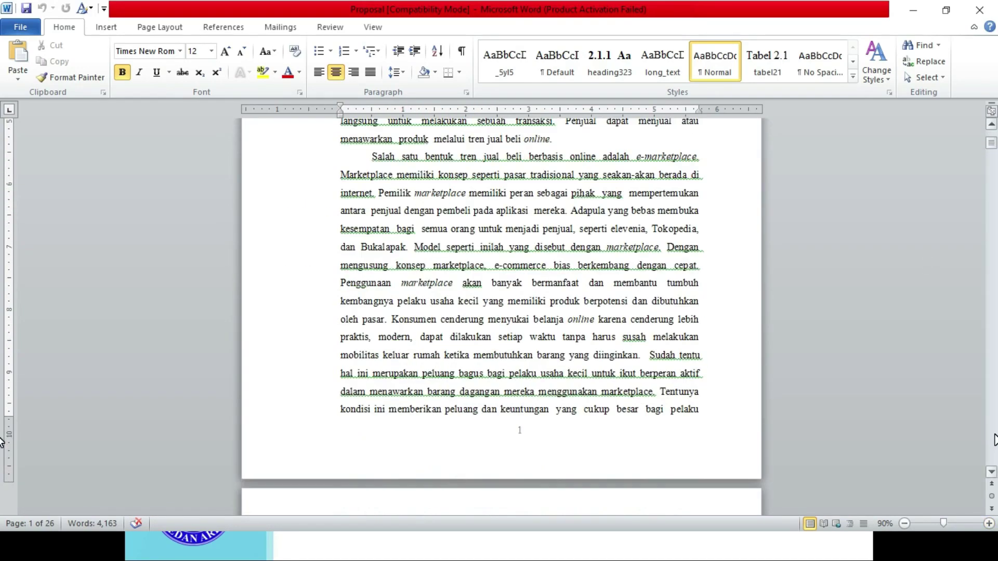
pyautogui.click(991, 129)
pyautogui.click(991, 129)
pyautogui.scroll(1, 991, 129)
pyautogui.scroll(2, 991, 129)
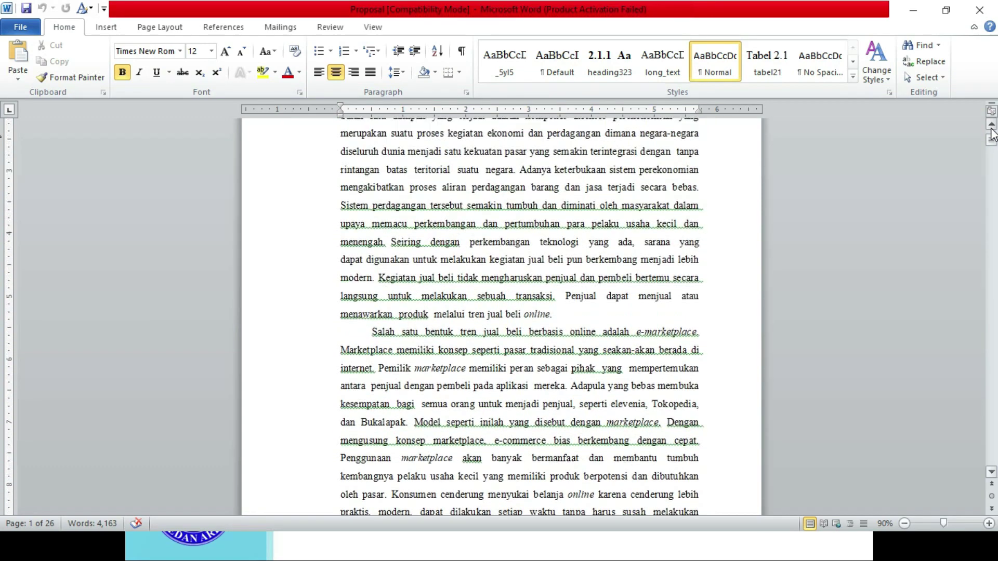
pyautogui.scroll(3, 990, 130)
pyautogui.click(991, 127)
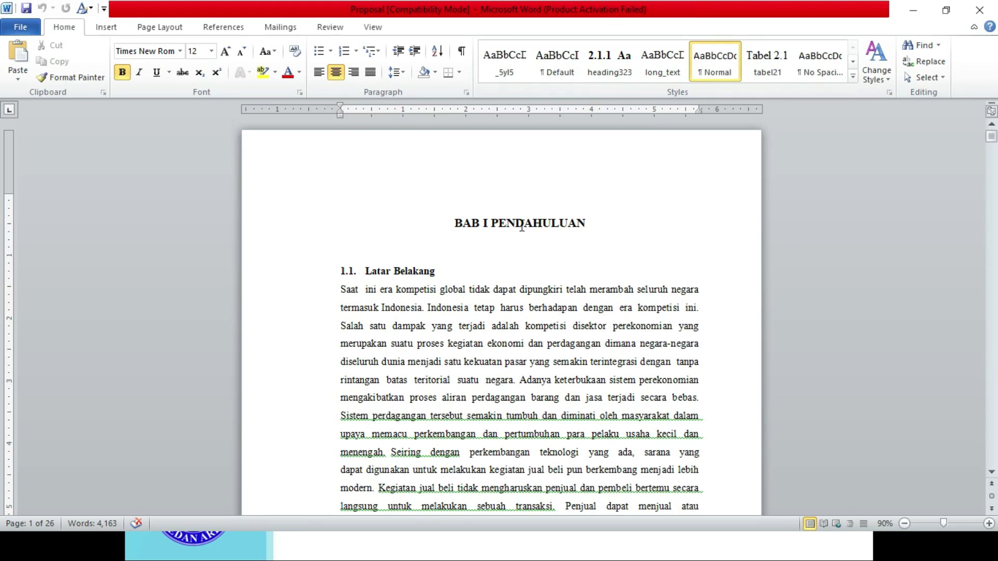
# Select the BAB I PENDAHULUAN heading, browse the styles list, and switch to References.
pyautogui.click(454, 227)
pyautogui.click(494, 234)
pyautogui.moveTo(454, 224); pyautogui.dragTo(534, 224)
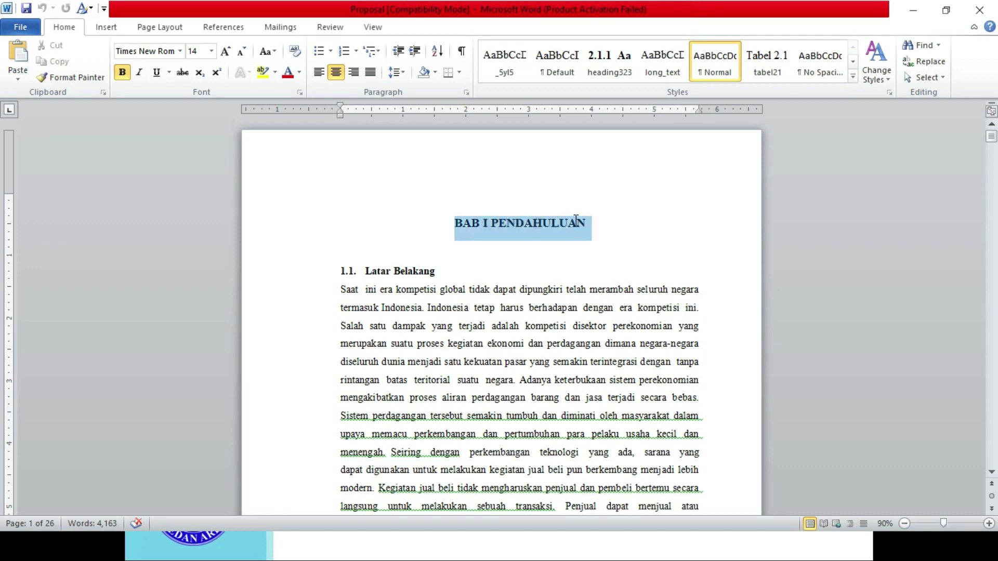
pyautogui.moveTo(576, 218); pyautogui.dragTo(576, 223)
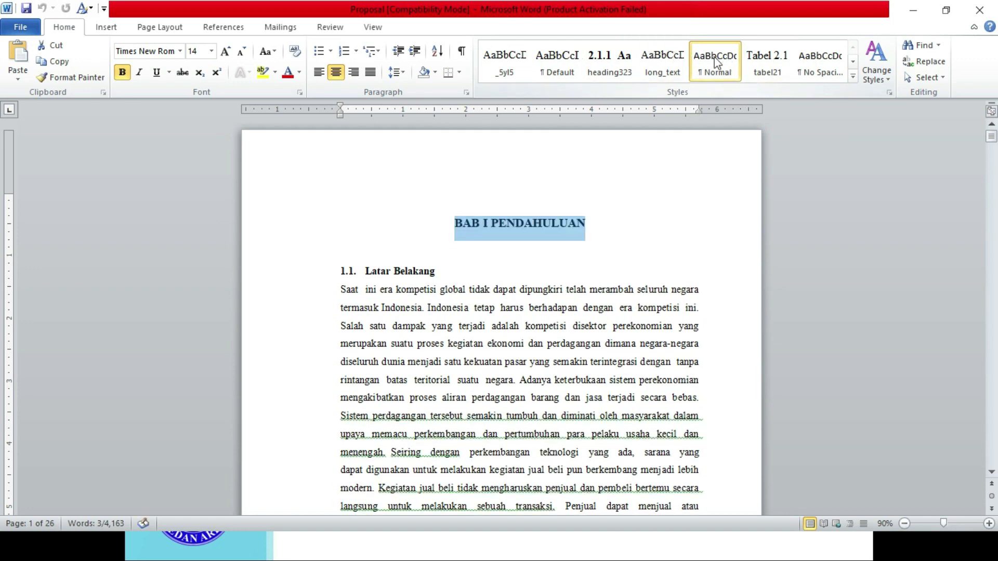
pyautogui.click(854, 63)
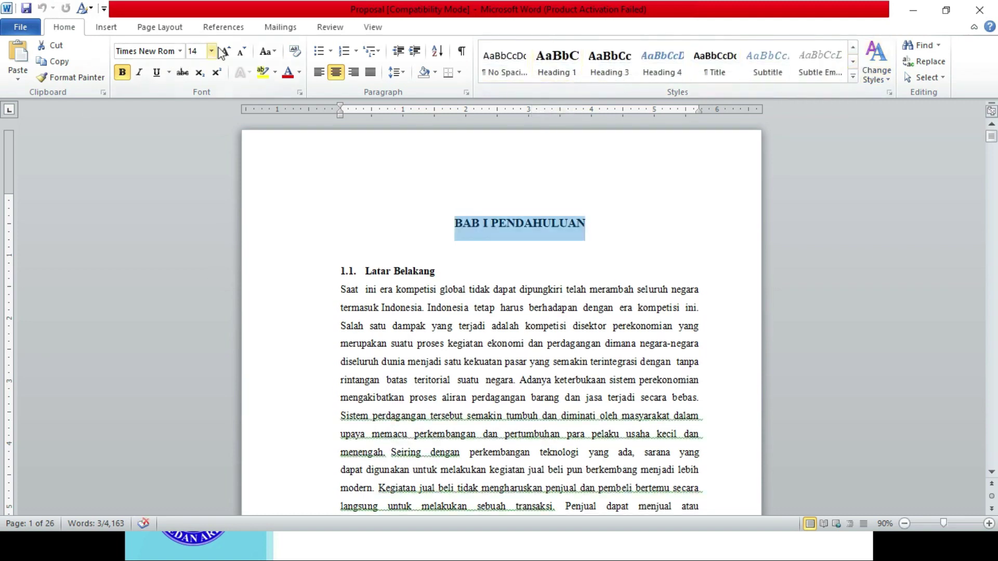
pyautogui.click(220, 31)
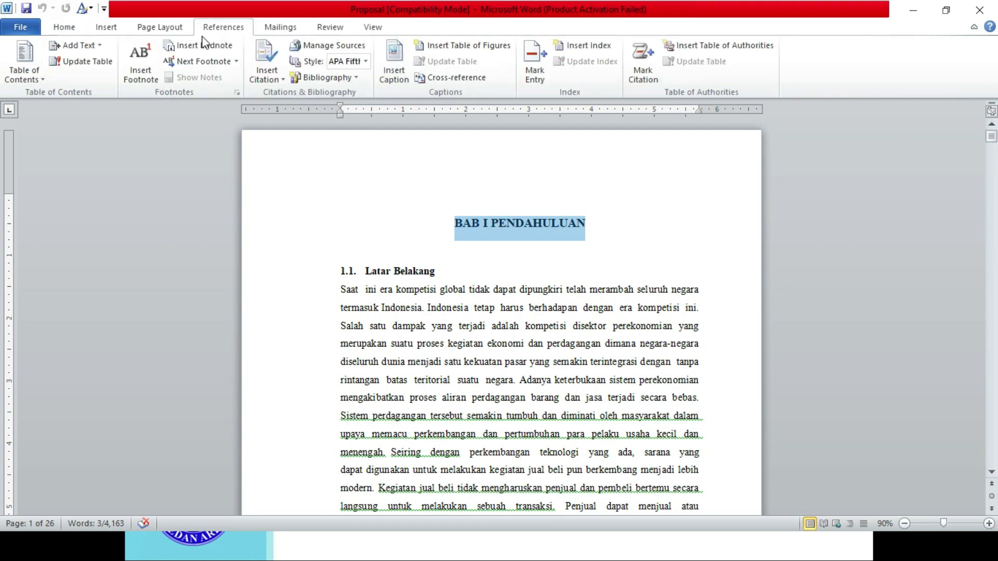
# Use Add Text to set BAB I PENDAHULUAN as Level 1 and Latar Belakang as Level 2.
pyautogui.click(99, 51)
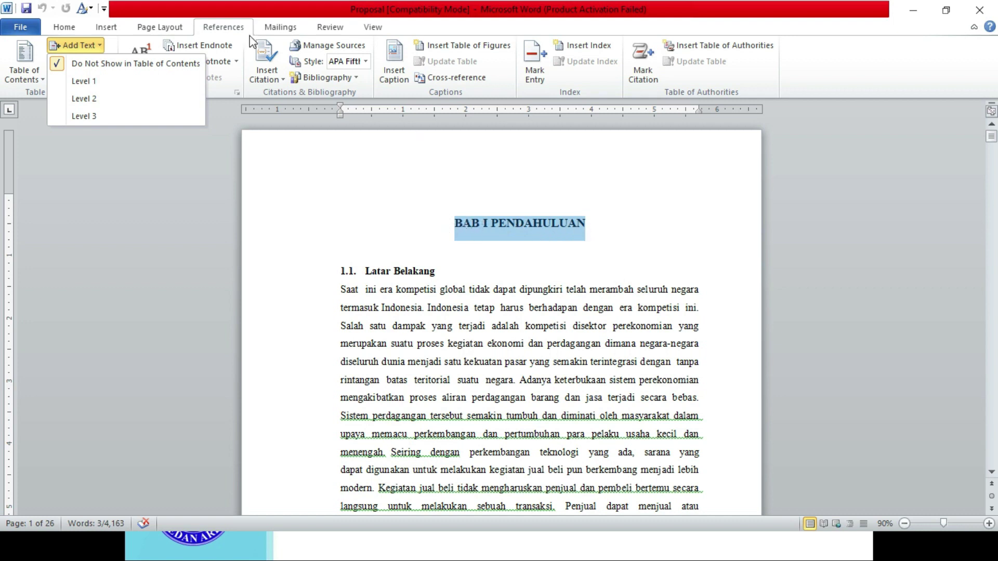
pyautogui.click(83, 81)
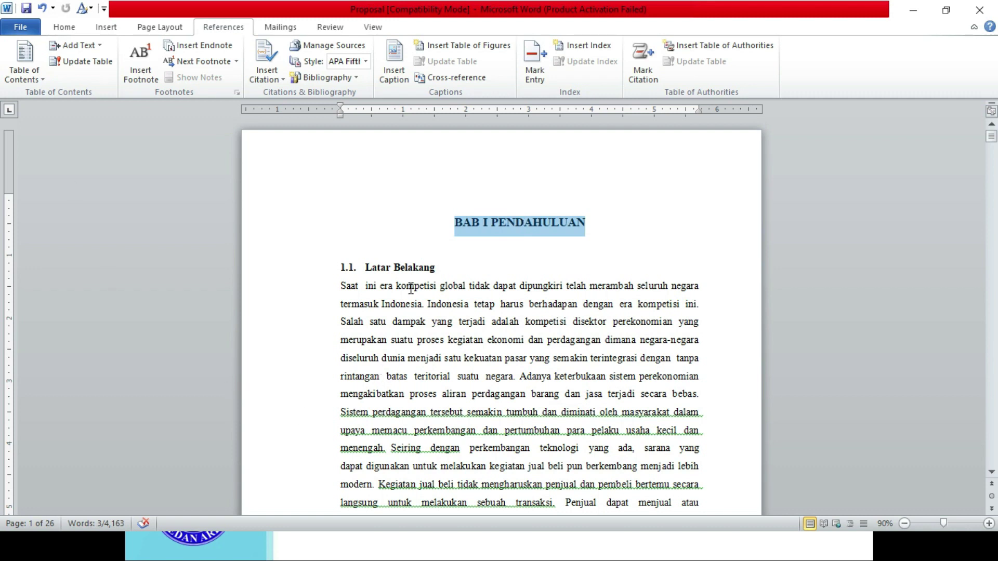
pyautogui.moveTo(436, 268); pyautogui.dragTo(335, 268)
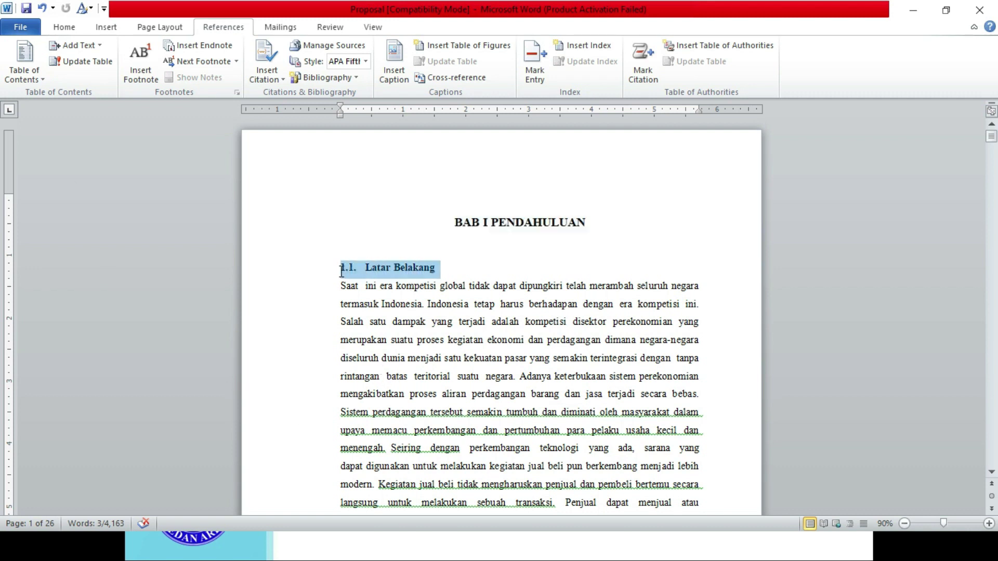
pyautogui.click(78, 45)
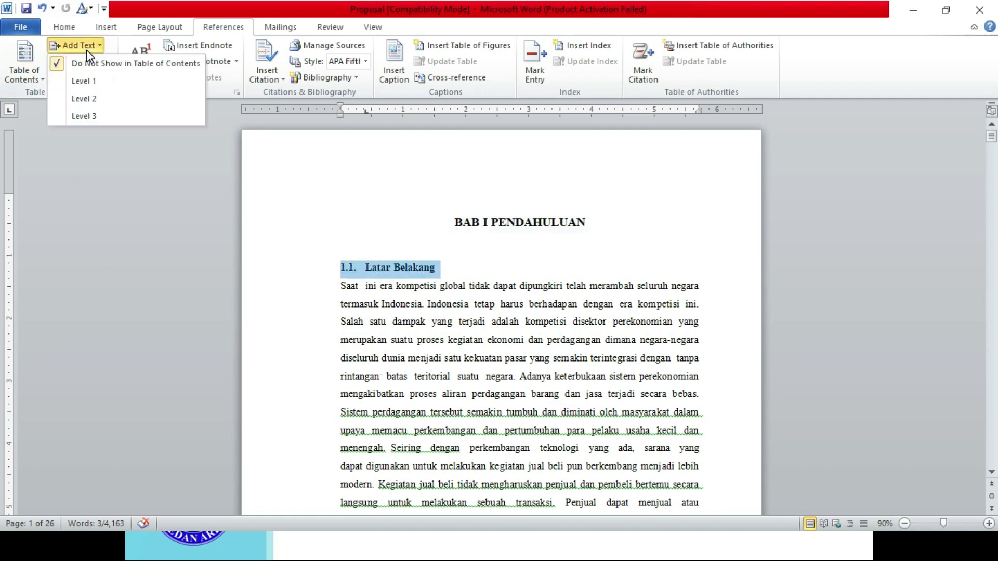
pyautogui.click(78, 99)
pyautogui.click(64, 27)
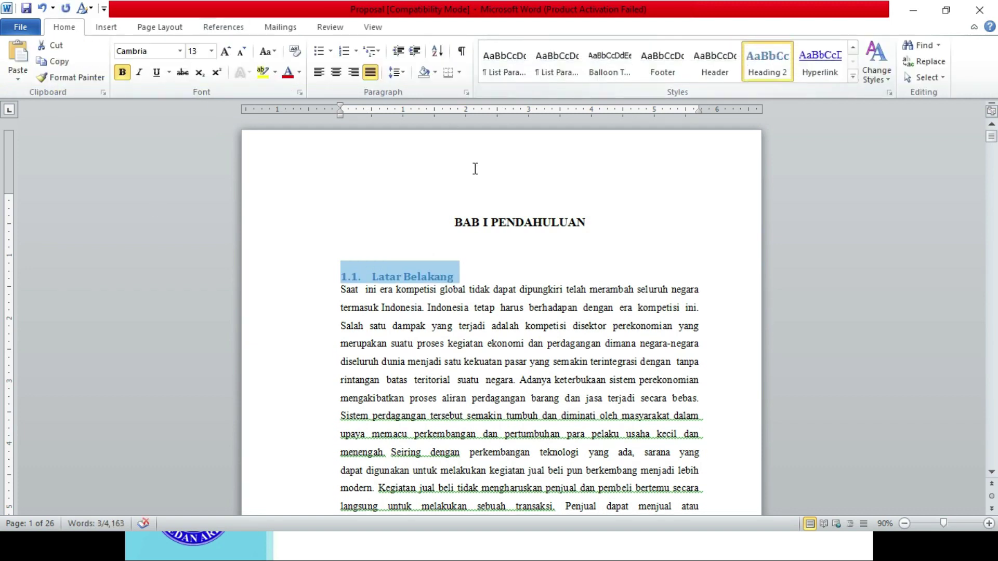
pyautogui.click(503, 225)
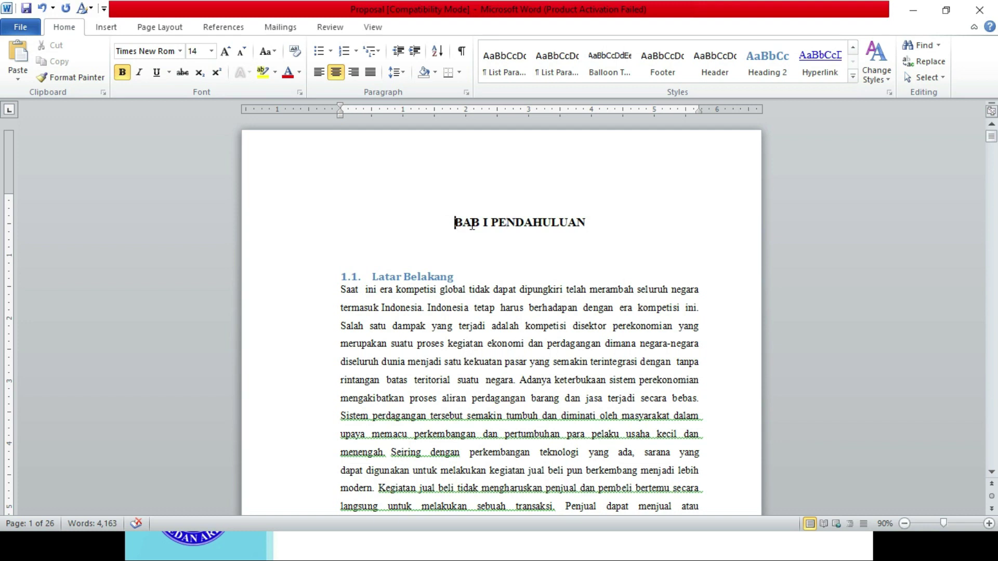
# Select the BAB I PENDAHULUAN title and open Modify Style for Heading 1.
pyautogui.moveTo(453, 224); pyautogui.dragTo(565, 225)
pyautogui.tripleClick(583, 223)
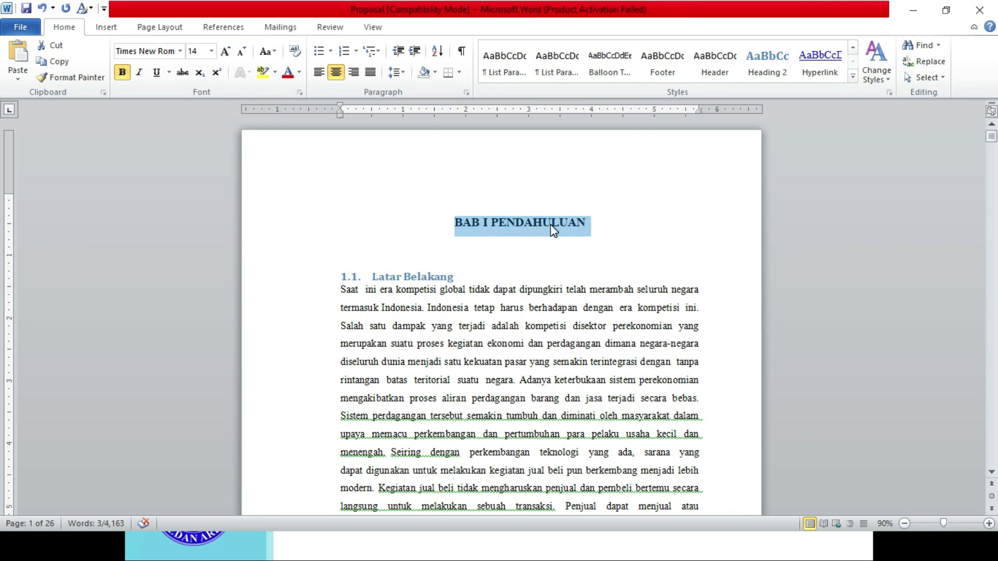
pyautogui.click(853, 75)
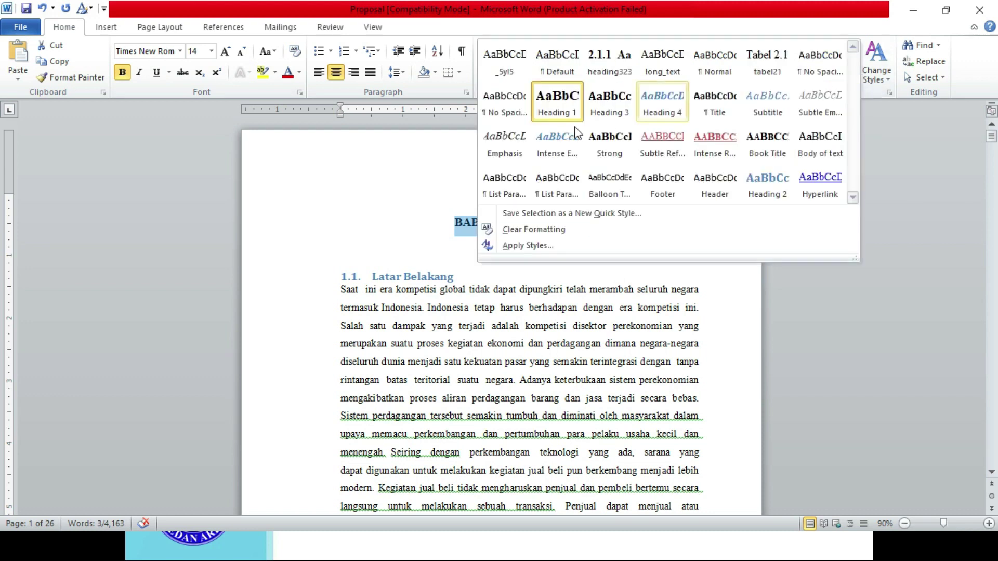
pyautogui.rightClick(549, 109)
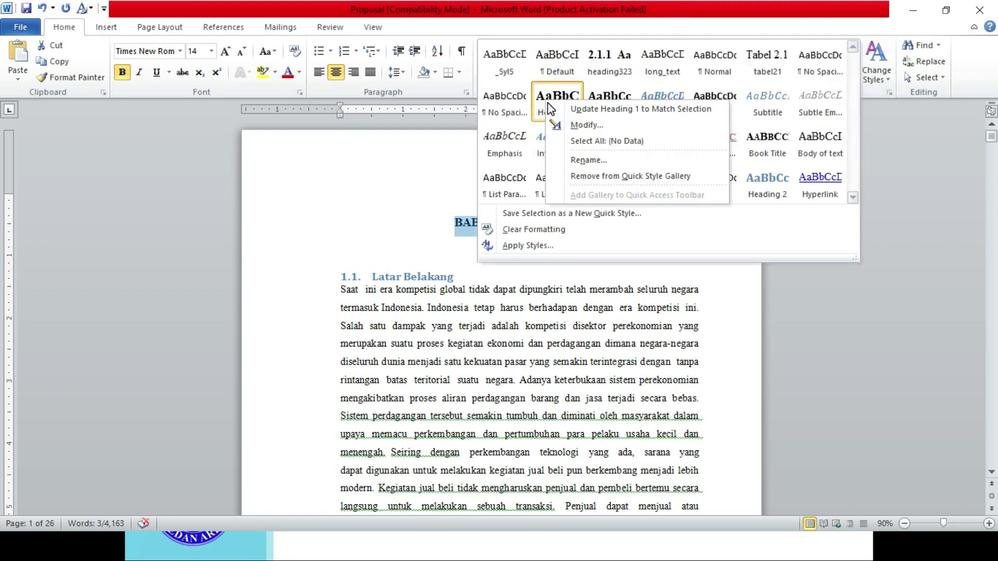
pyautogui.click(594, 128)
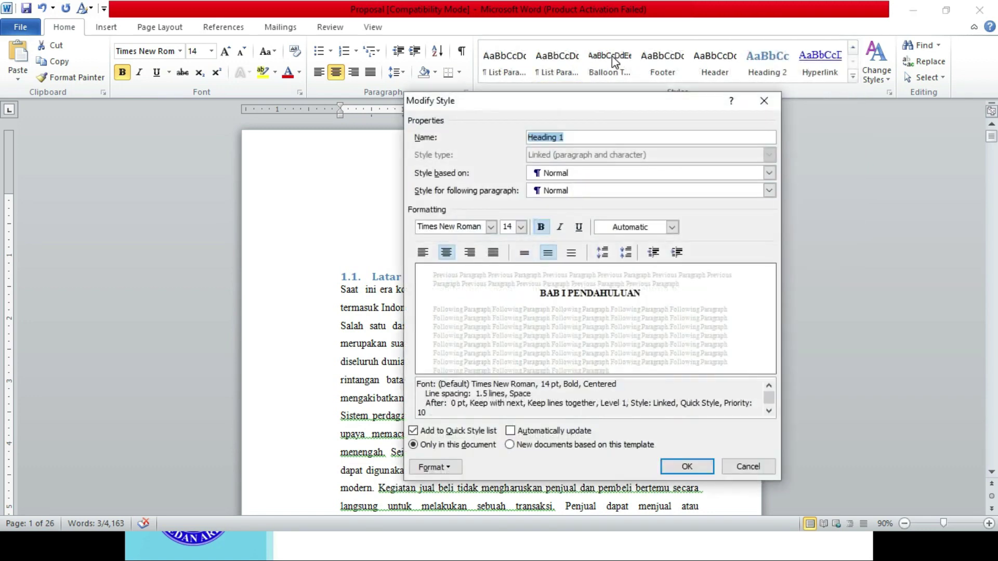
pyautogui.moveTo(597, 101); pyautogui.dragTo(258, 96)
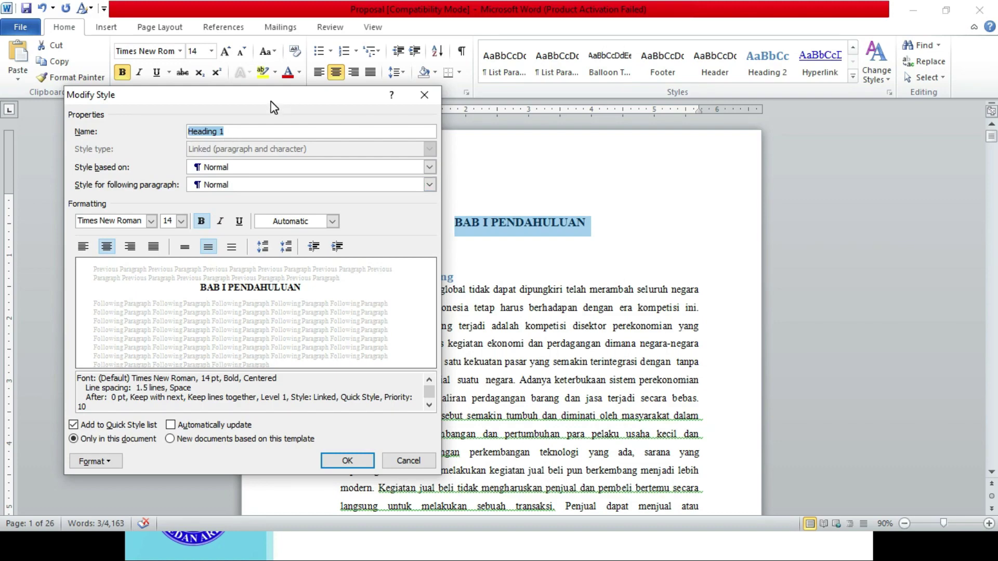
pyautogui.moveTo(270, 100); pyautogui.dragTo(279, 90)
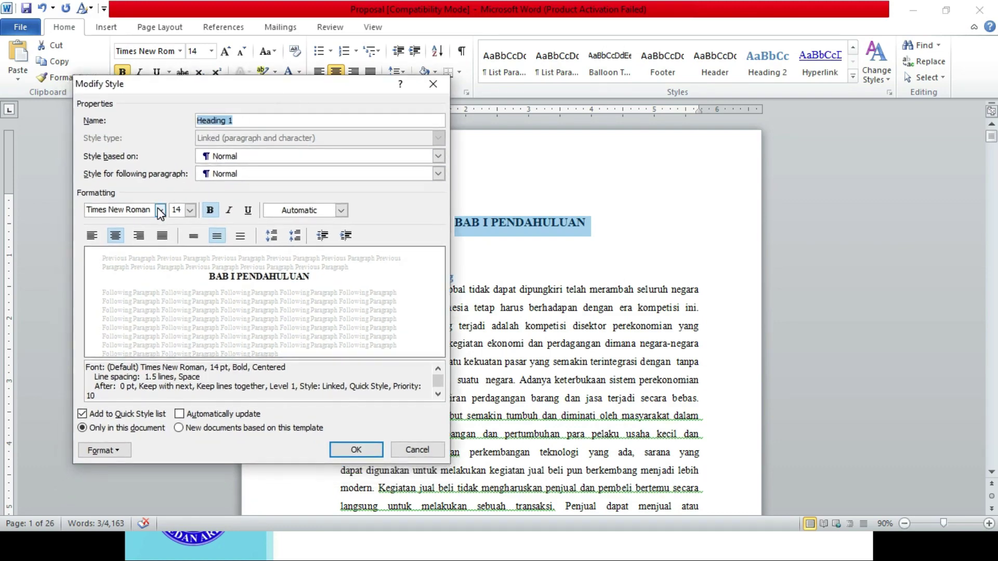
# Keep the Heading 1 font as Times New Roman at 14 pt.
pyautogui.click(160, 210)
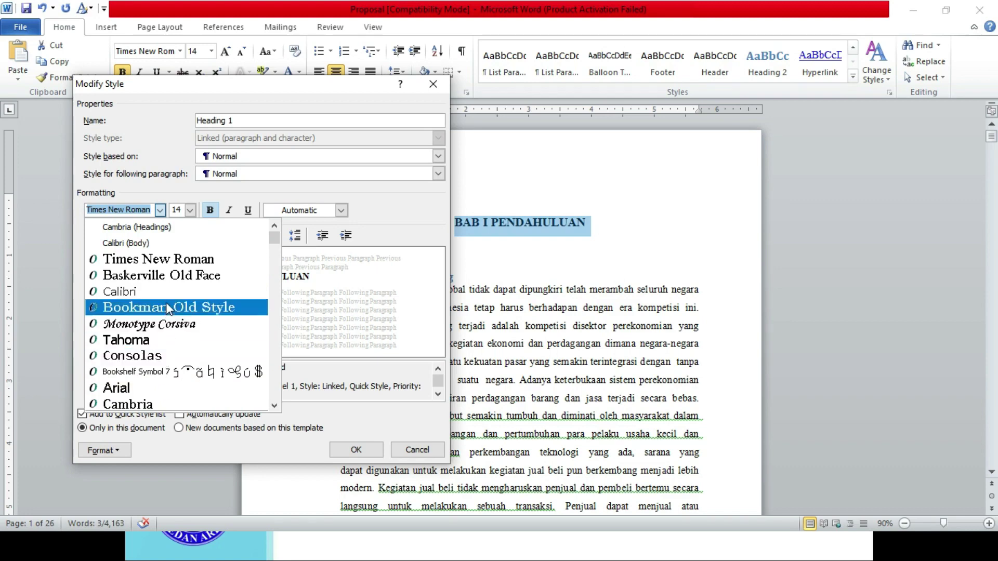
pyautogui.click(162, 259)
pyautogui.click(183, 210)
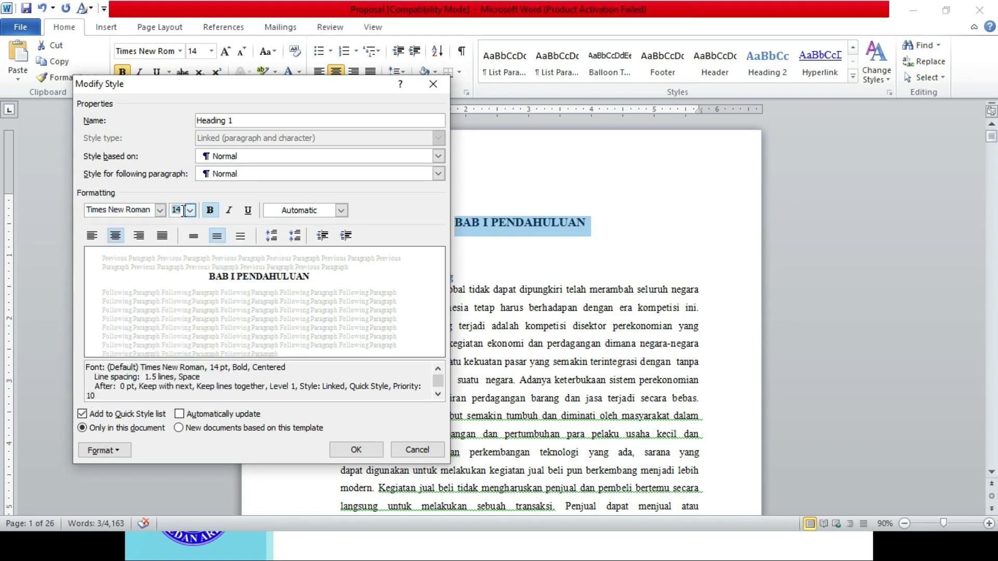
pyautogui.click(189, 210)
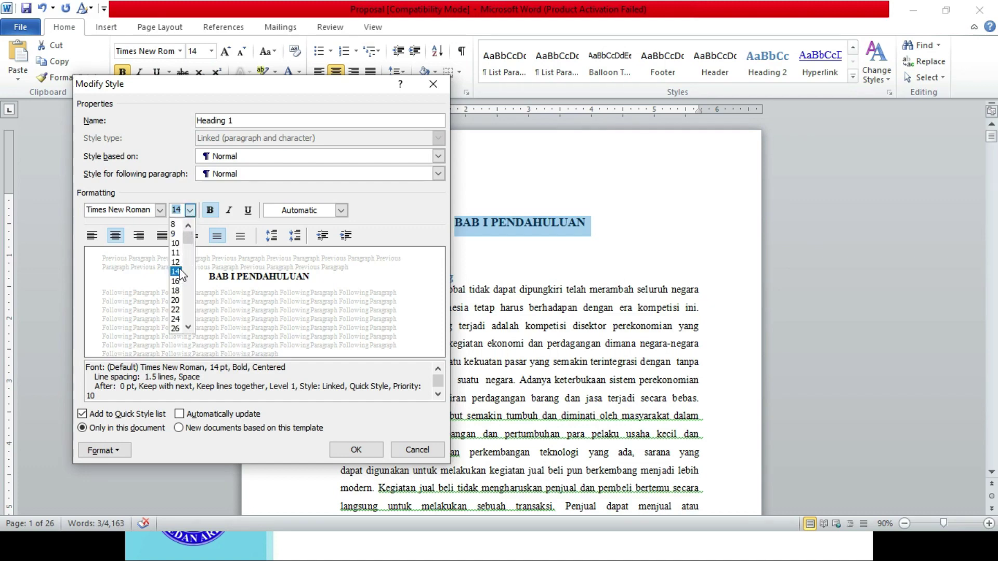
pyautogui.click(182, 209)
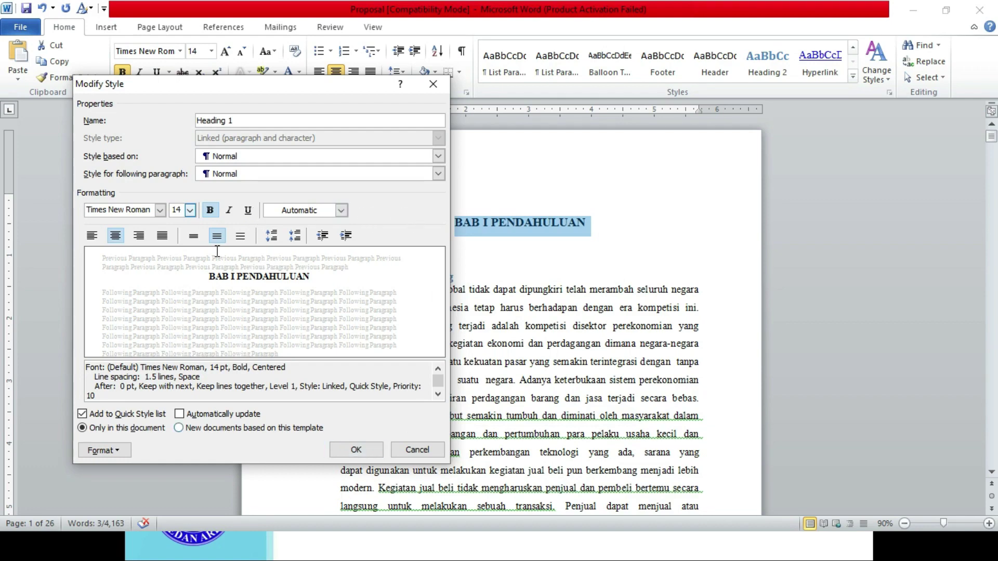
# Set Heading 1 to centred alignment with 1.5-line spacing.
pyautogui.click(92, 236)
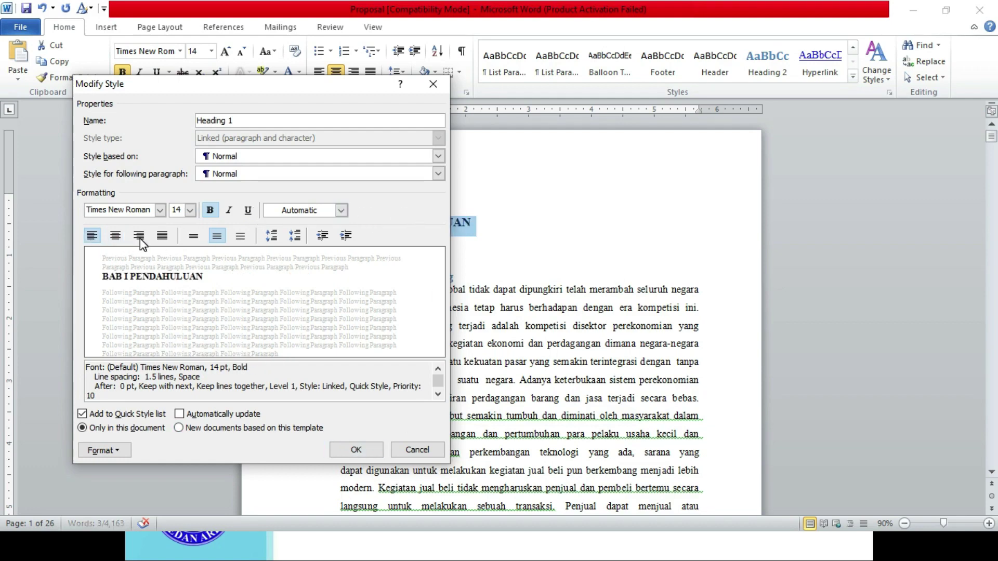
pyautogui.click(139, 236)
pyautogui.click(115, 235)
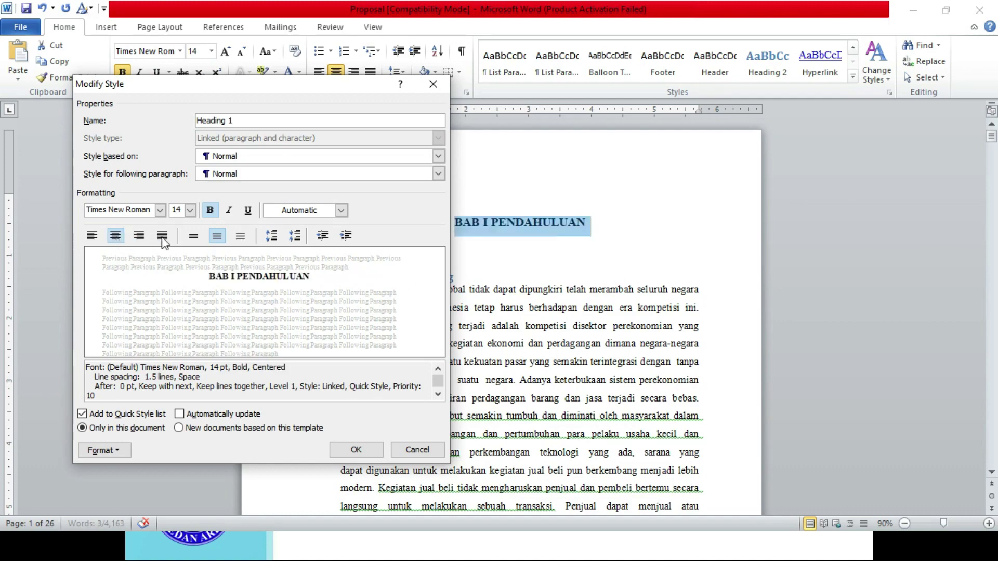
pyautogui.click(162, 236)
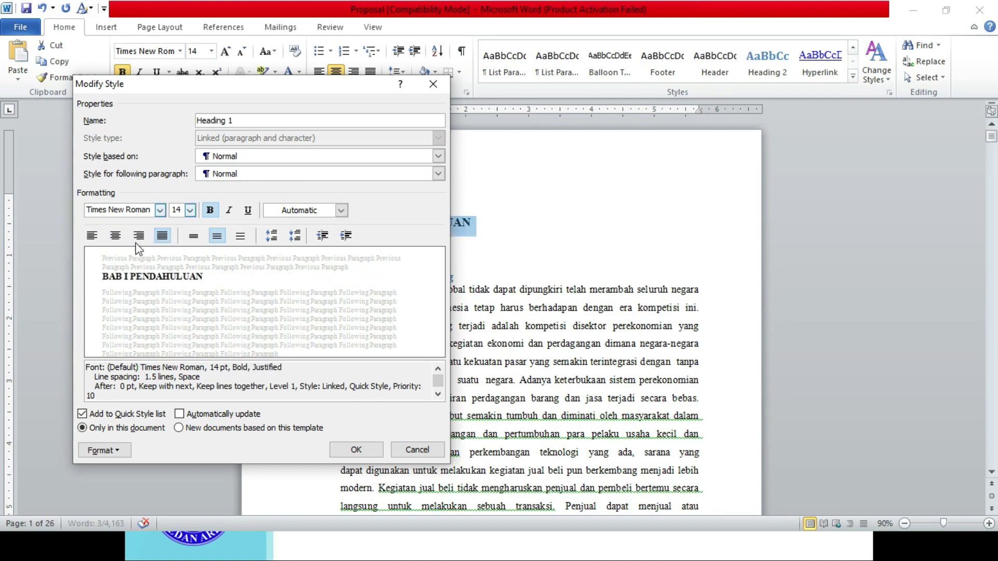
pyautogui.click(115, 236)
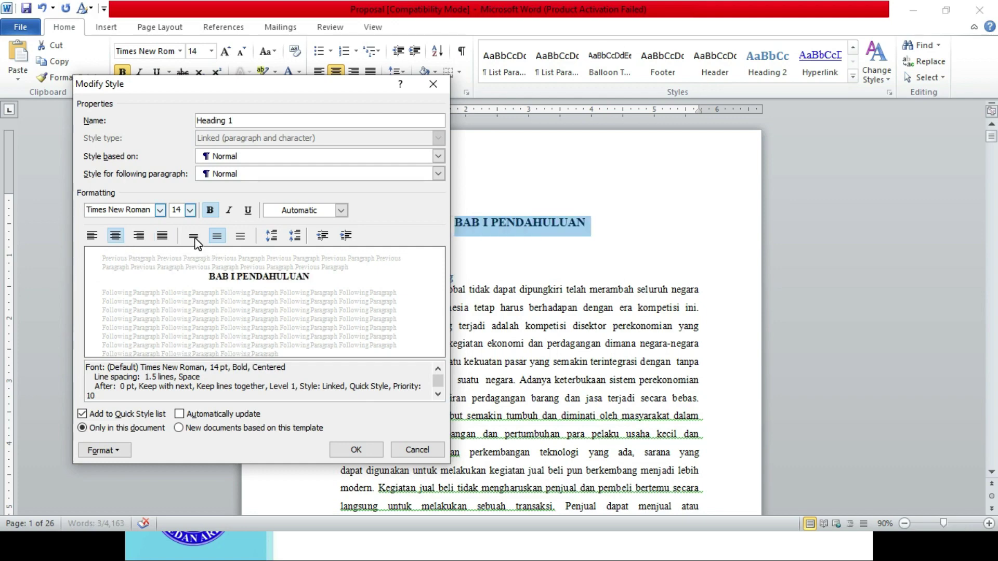
pyautogui.click(241, 237)
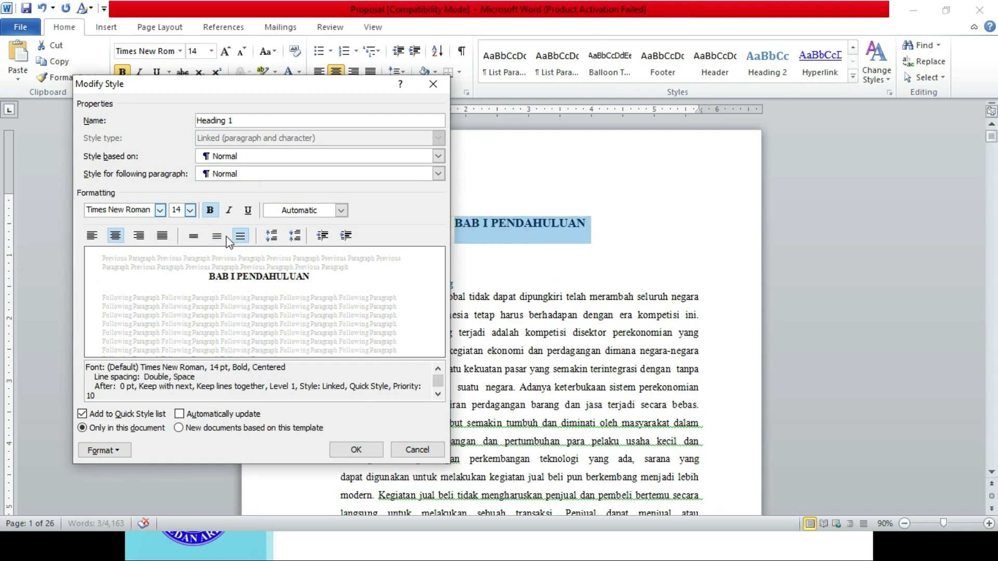
pyautogui.click(215, 237)
pyautogui.click(194, 236)
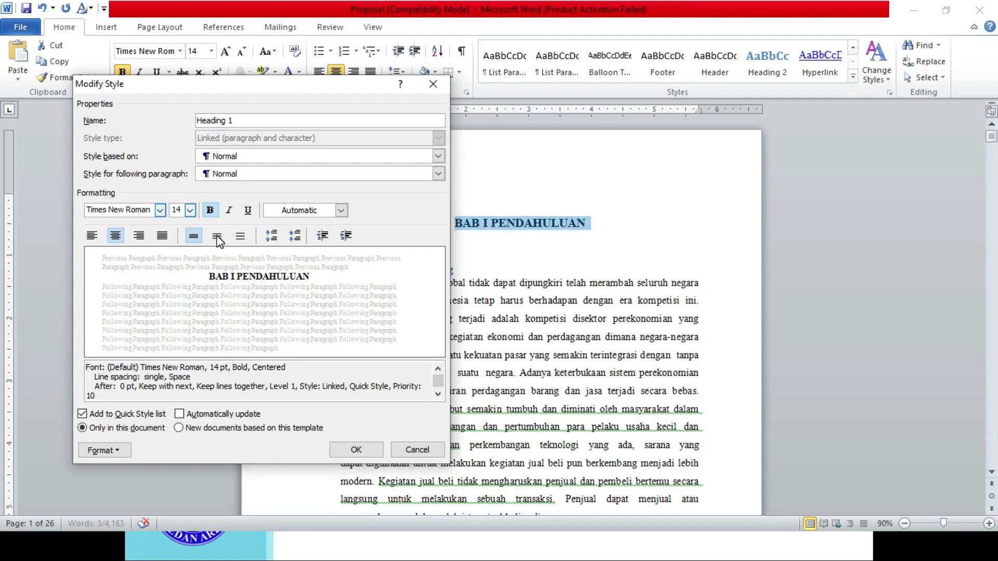
pyautogui.click(217, 236)
pyautogui.click(240, 237)
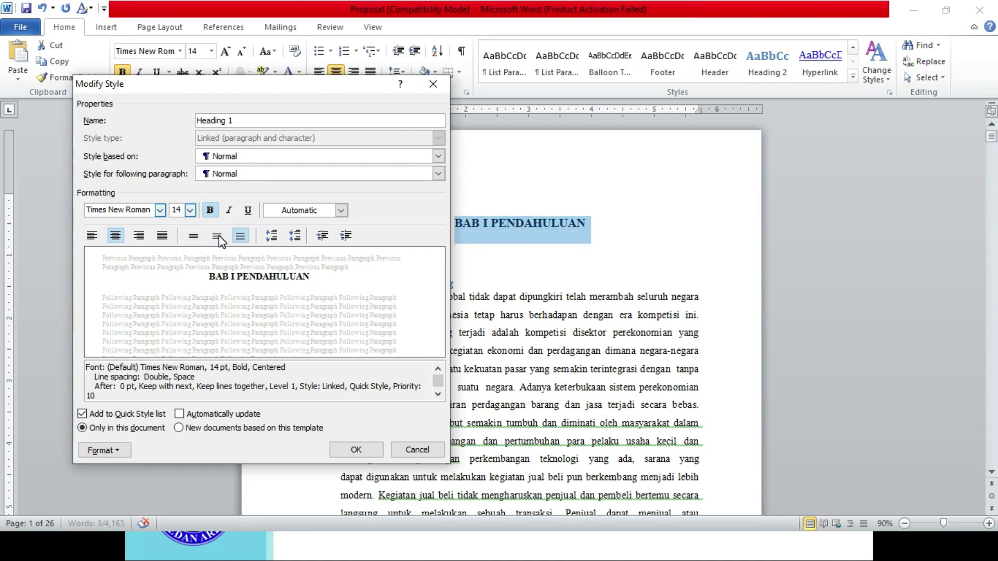
pyautogui.click(217, 237)
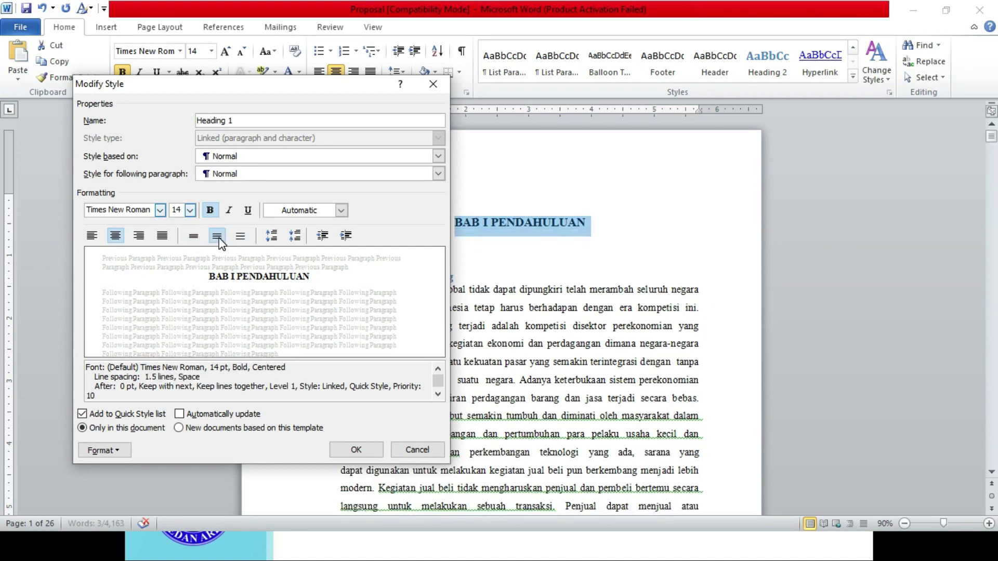
# Enable Automatically update for the Heading 1 style.
pyautogui.moveTo(229, 90); pyautogui.dragTo(730, 64)
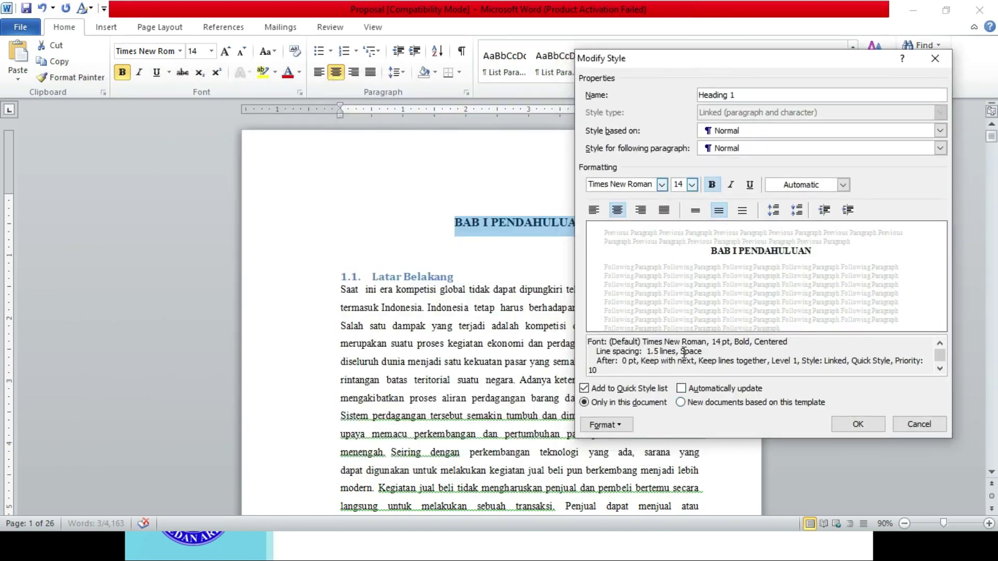
pyautogui.moveTo(656, 61)
pyautogui.mouseDown()
pyautogui.moveTo(777, 61)
pyautogui.moveTo(708, 57)
pyautogui.mouseUp()
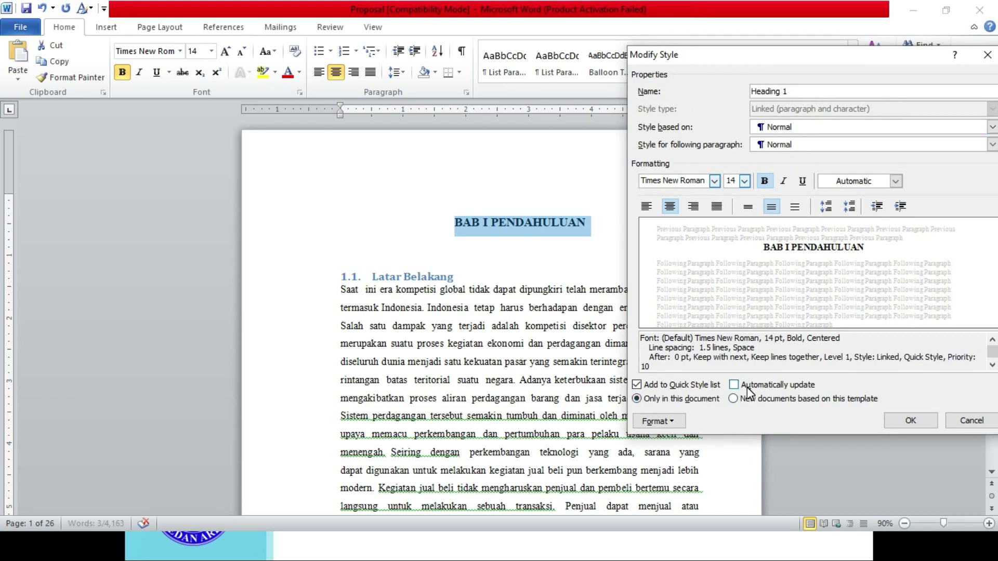
pyautogui.click(549, 343)
pyautogui.click(769, 386)
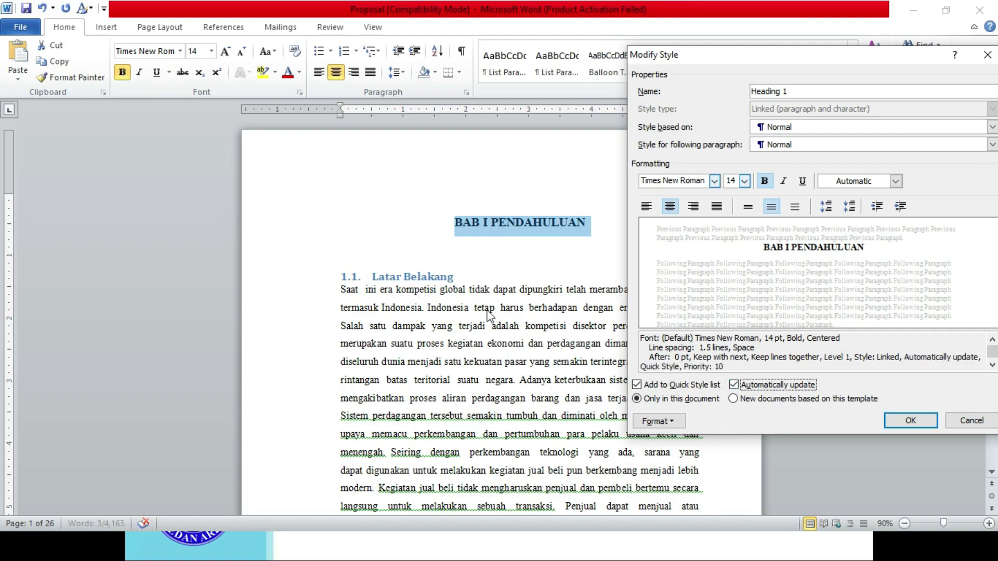
pyautogui.click(680, 423)
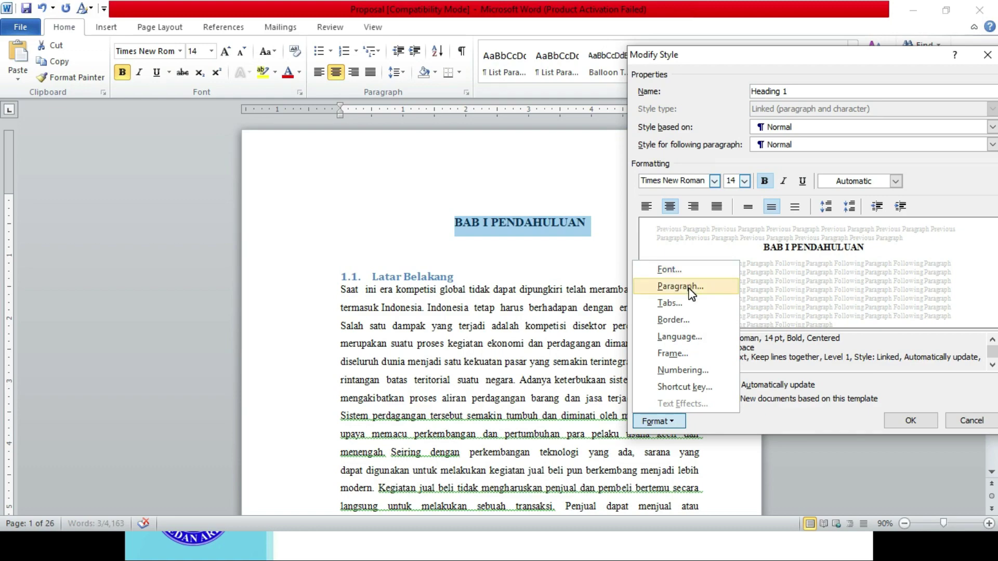
# Check the Heading 1 tab stops and close them unchanged.
pyautogui.click(694, 307)
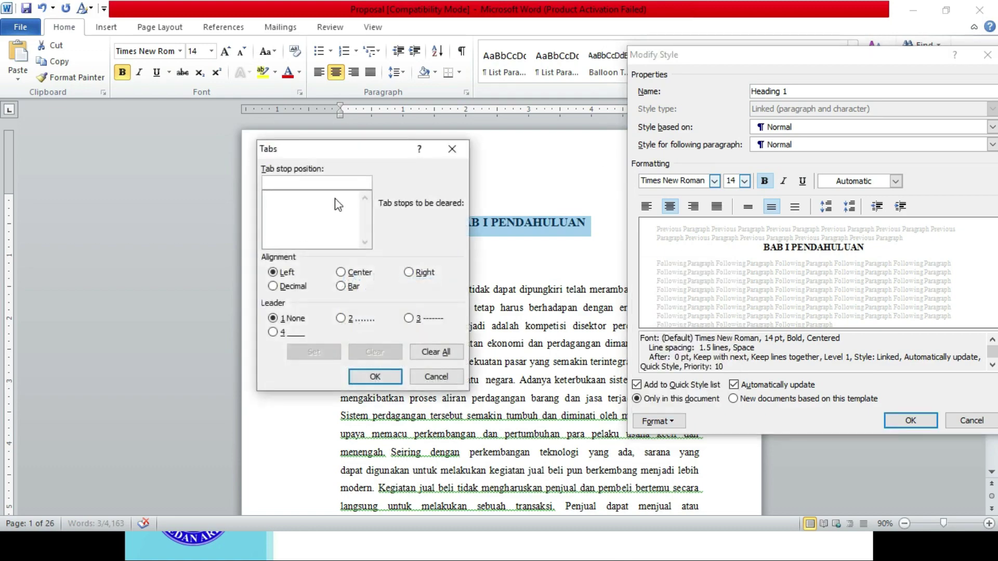
pyautogui.moveTo(338, 154); pyautogui.dragTo(714, 125)
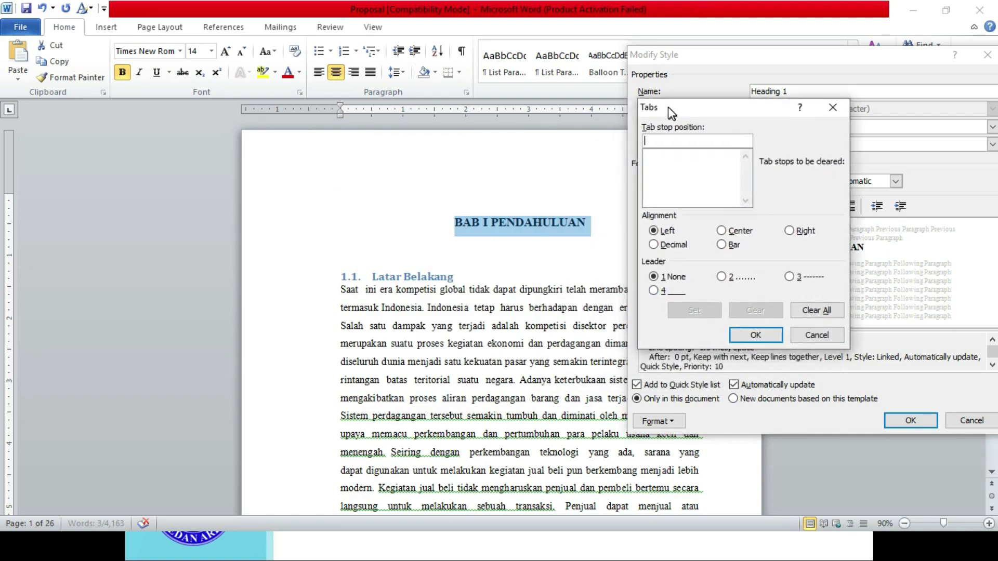
pyautogui.moveTo(660, 119); pyautogui.dragTo(671, 112)
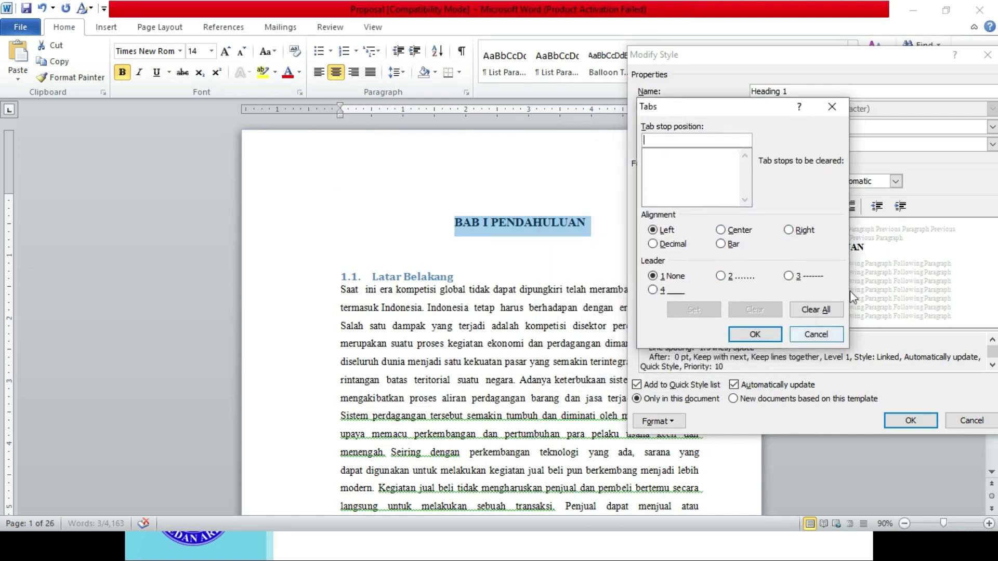
pyautogui.click(832, 107)
# Keep 0 pt before/after and 1.5-line spacing in Paragraph, then save Heading 1.
pyautogui.click(669, 420)
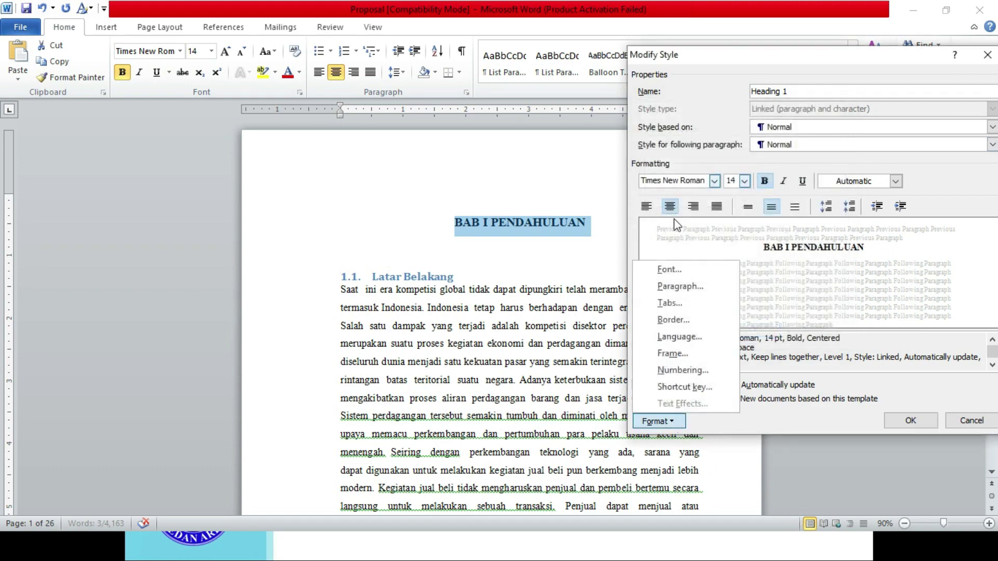
pyautogui.click(690, 286)
pyautogui.moveTo(457, 71)
pyautogui.mouseDown()
pyautogui.moveTo(654, 66)
pyautogui.moveTo(774, 45)
pyautogui.mouseUp()
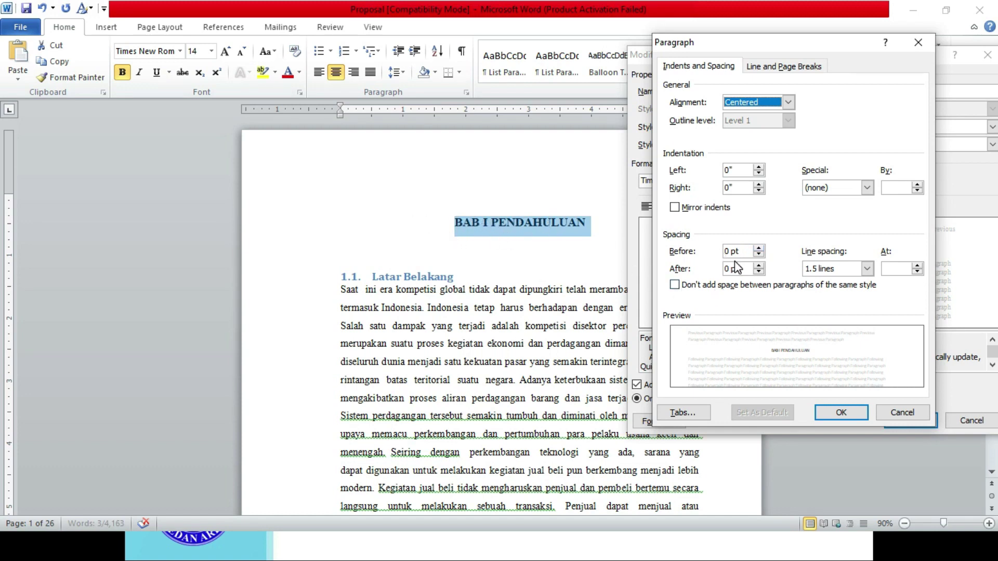
pyautogui.click(834, 270)
pyautogui.click(833, 270)
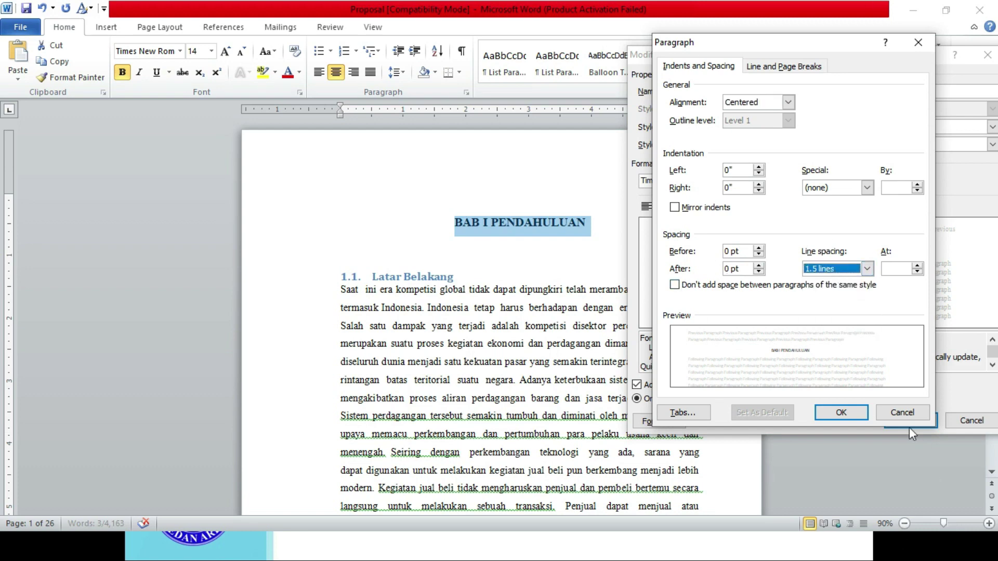
pyautogui.click(839, 411)
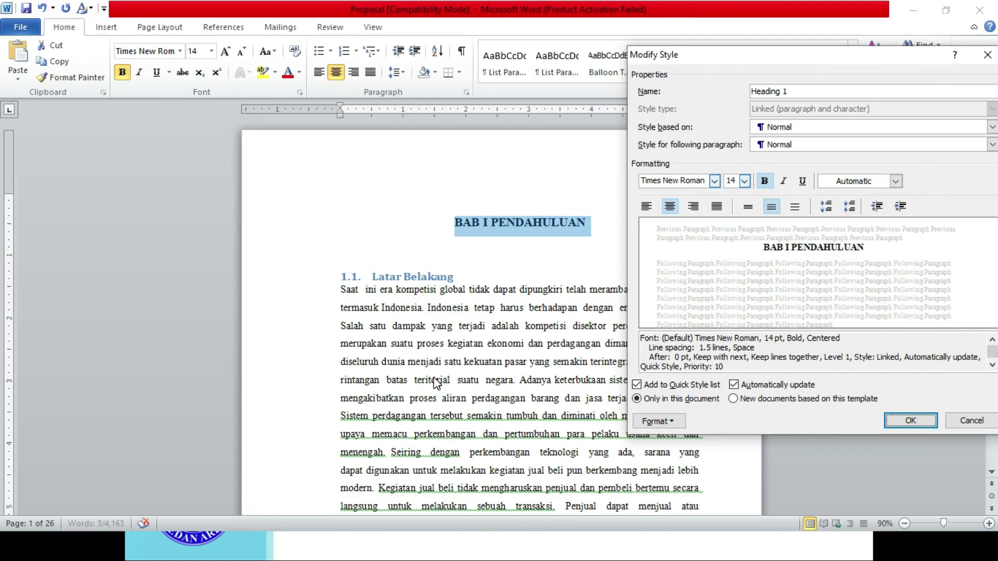
pyautogui.moveTo(723, 51); pyautogui.dragTo(125, 59)
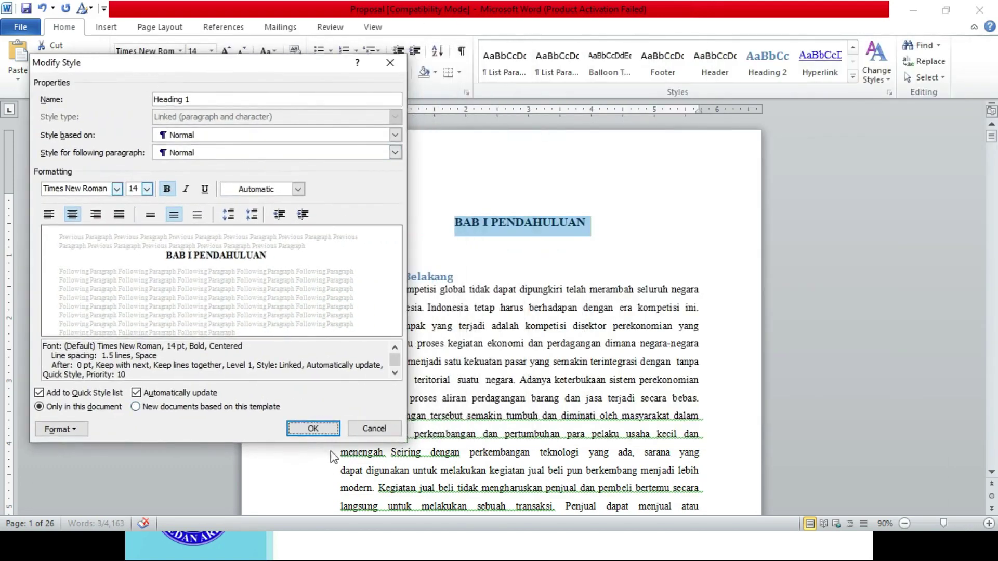
pyautogui.click(314, 428)
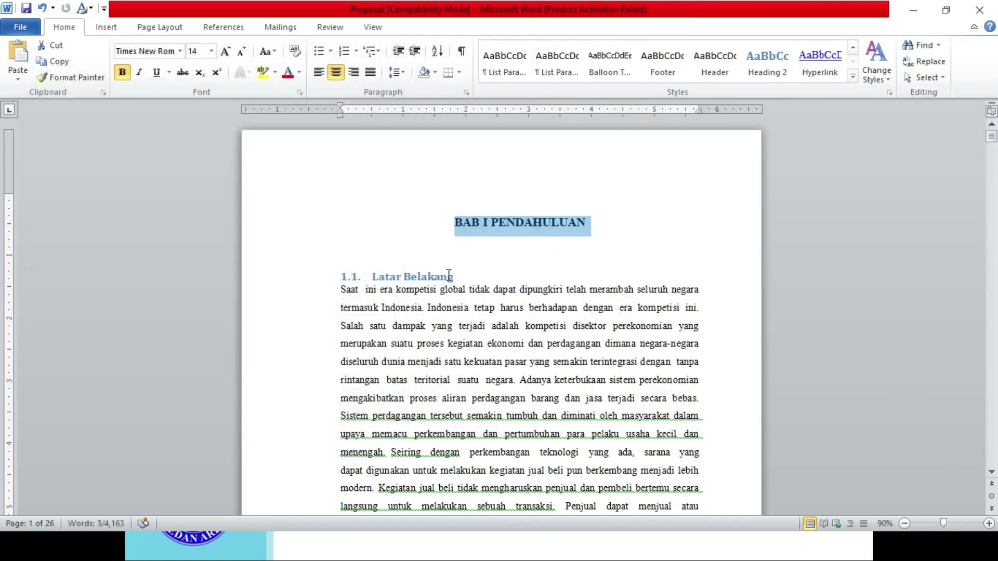
# Select 1.1. Latar Belakang, open Modify Style for Heading 2, and set colour to Automatic.
pyautogui.click(468, 278)
pyautogui.moveTo(468, 277); pyautogui.dragTo(342, 279)
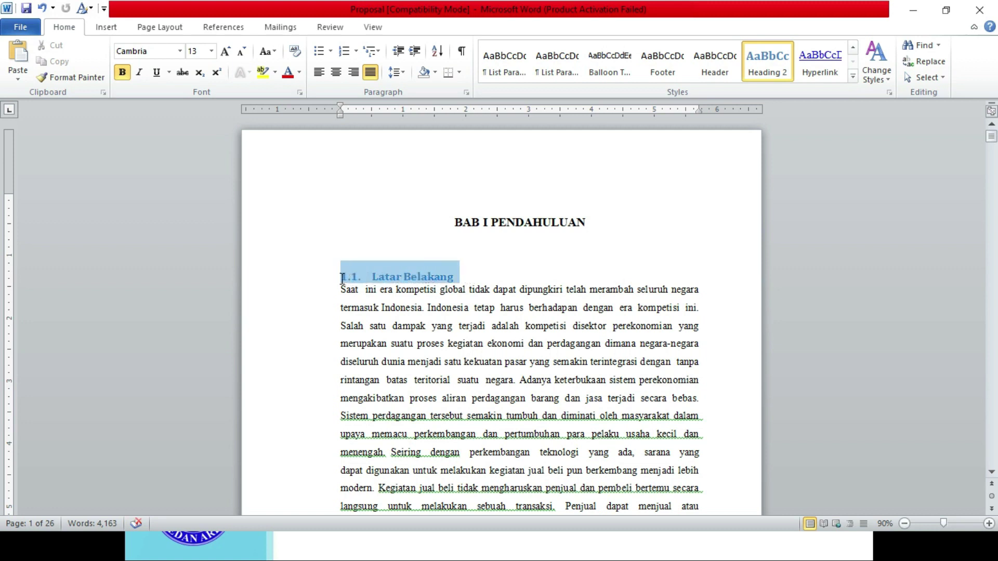
pyautogui.rightClick(759, 73)
pyautogui.click(773, 99)
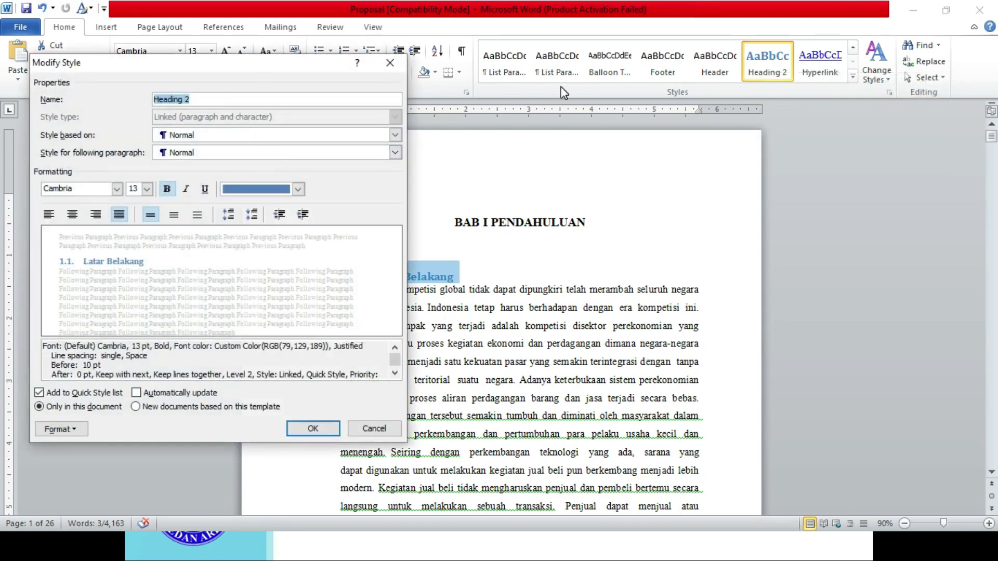
pyautogui.moveTo(184, 65)
pyautogui.mouseDown()
pyautogui.moveTo(769, 108)
pyautogui.moveTo(750, 100)
pyautogui.mouseUp()
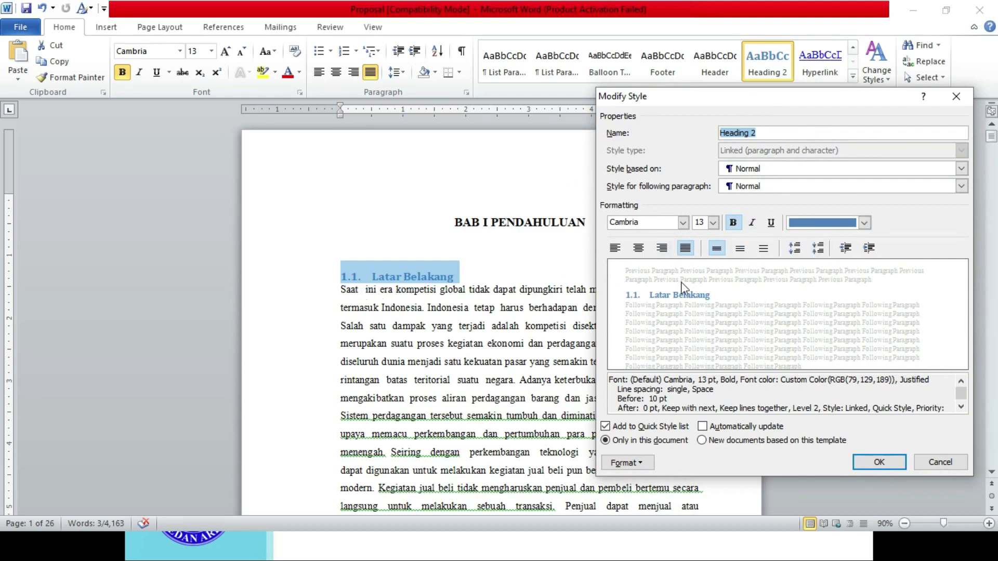
pyautogui.click(862, 223)
pyautogui.click(822, 241)
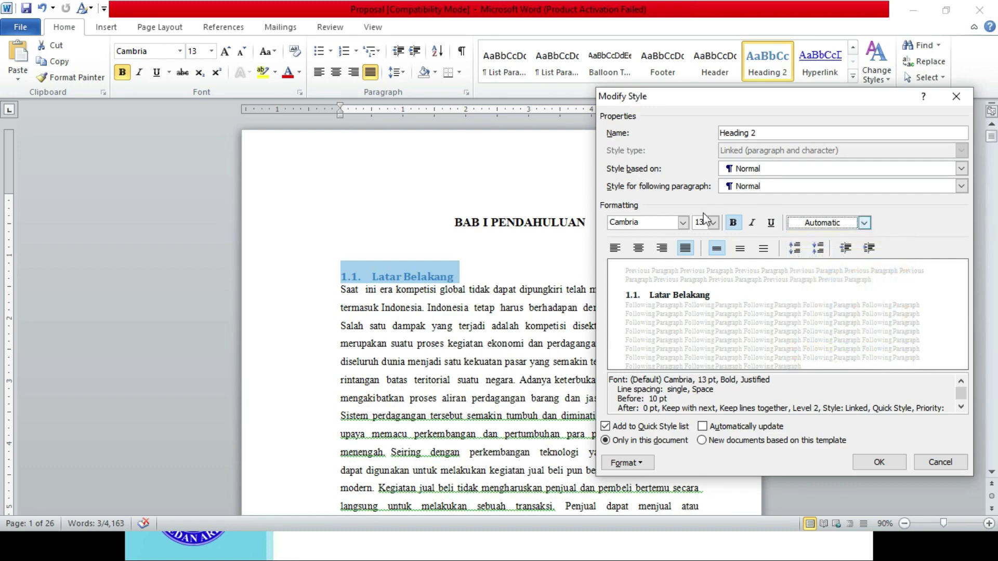
# Give Heading 2 Times New Roman 12 pt, left alignment and 1.5 line spacing.
pyautogui.click(660, 225)
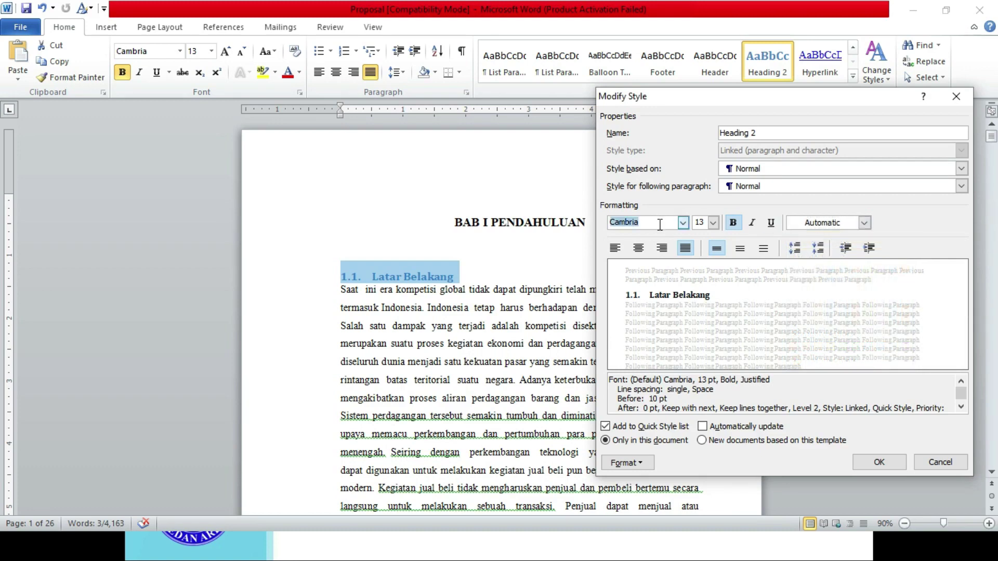
pyautogui.write('t')
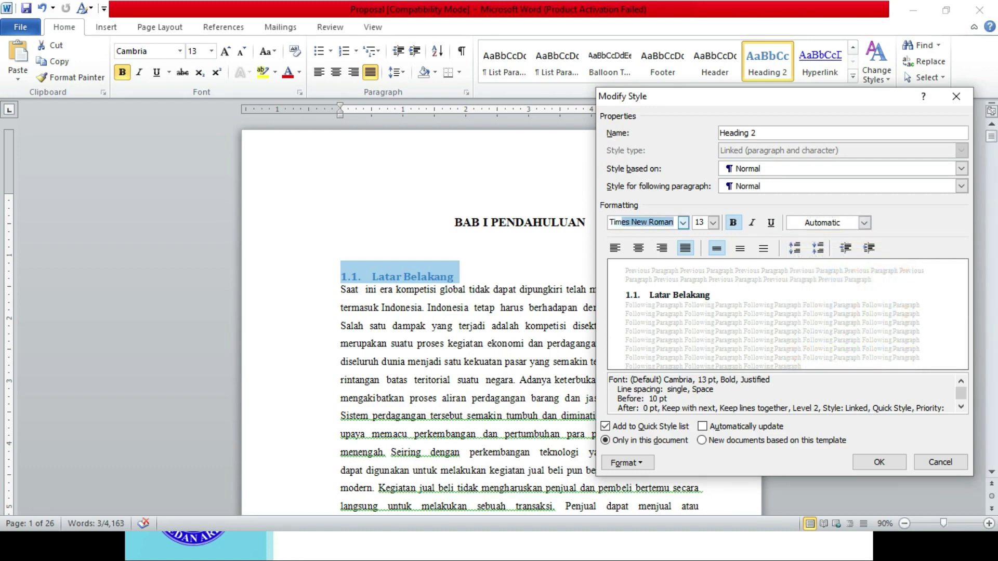
pyautogui.press('Tab')
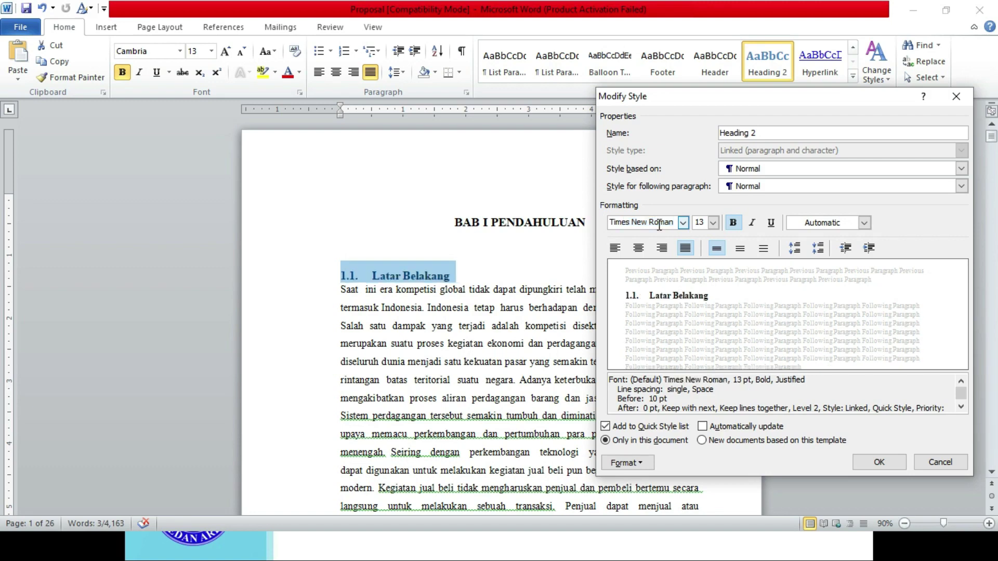
pyautogui.click(715, 222)
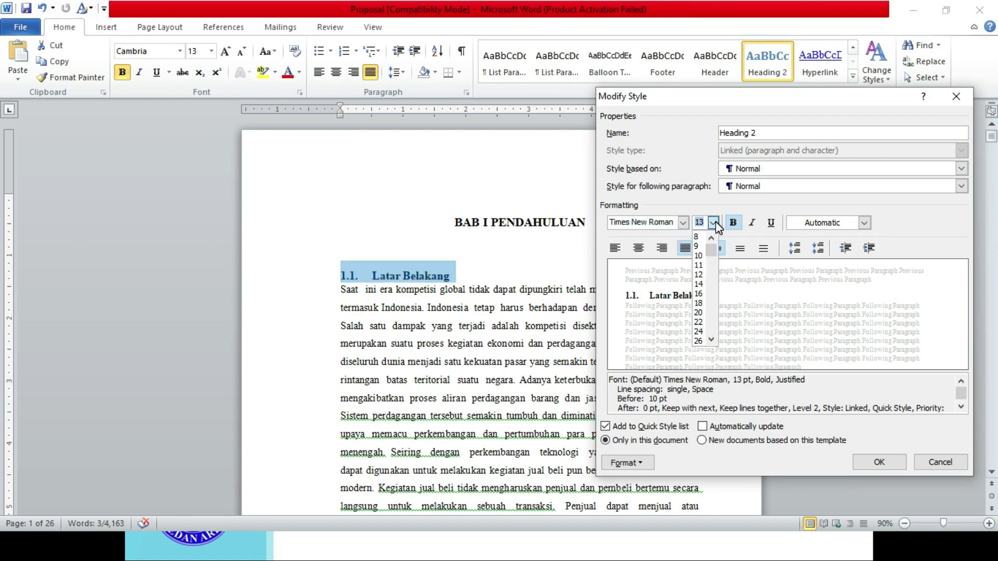
pyautogui.click(702, 275)
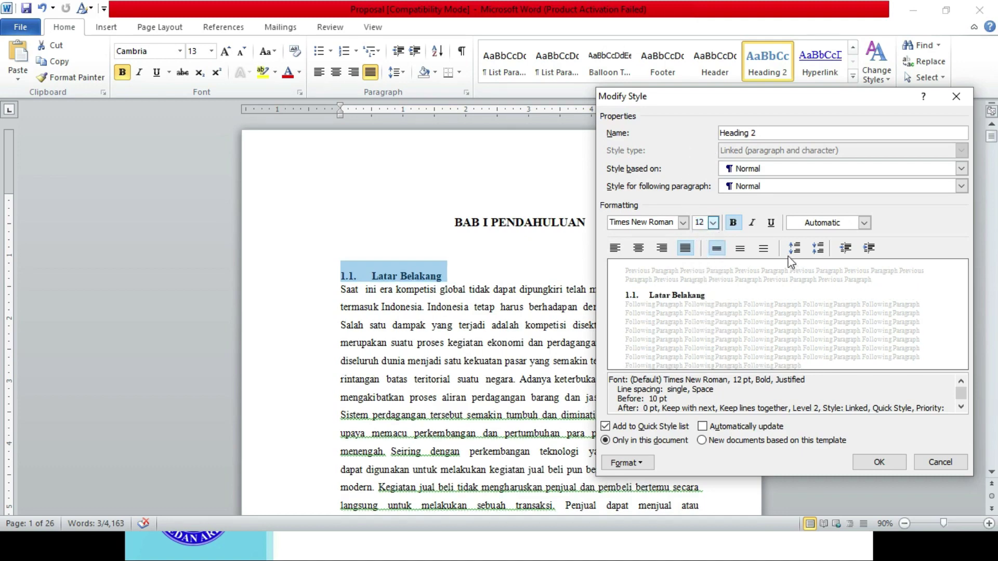
pyautogui.click(615, 249)
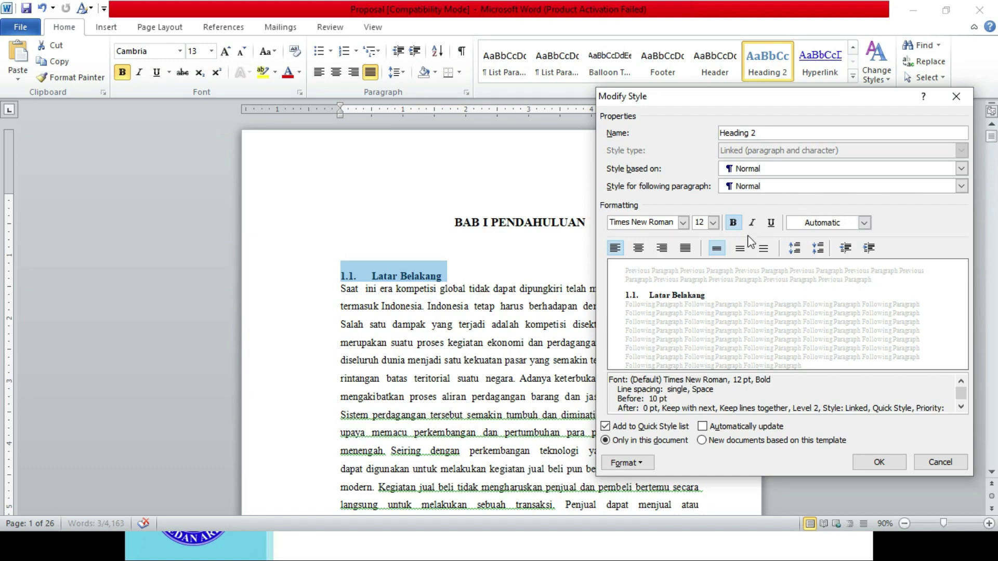
pyautogui.click(741, 249)
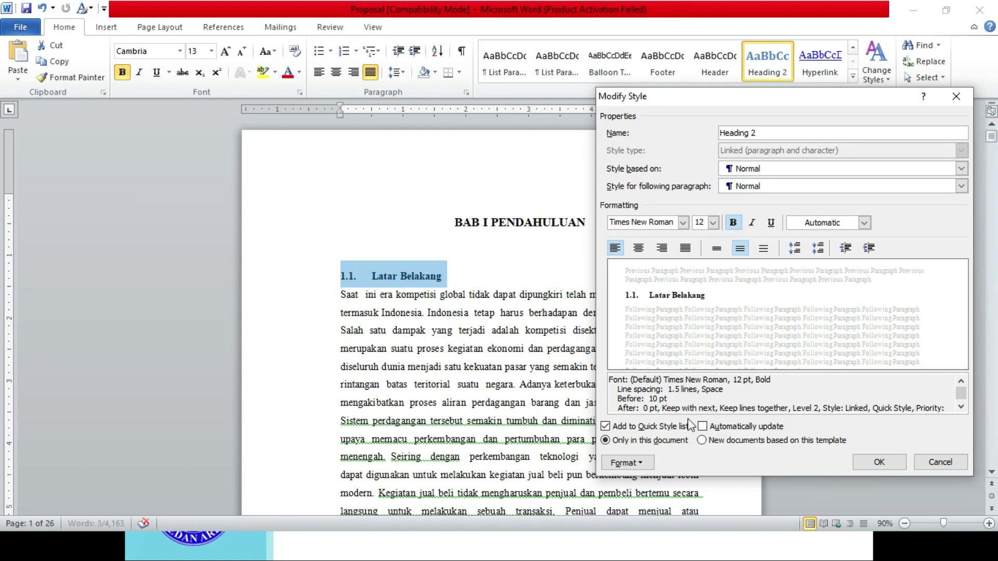
pyautogui.click(627, 462)
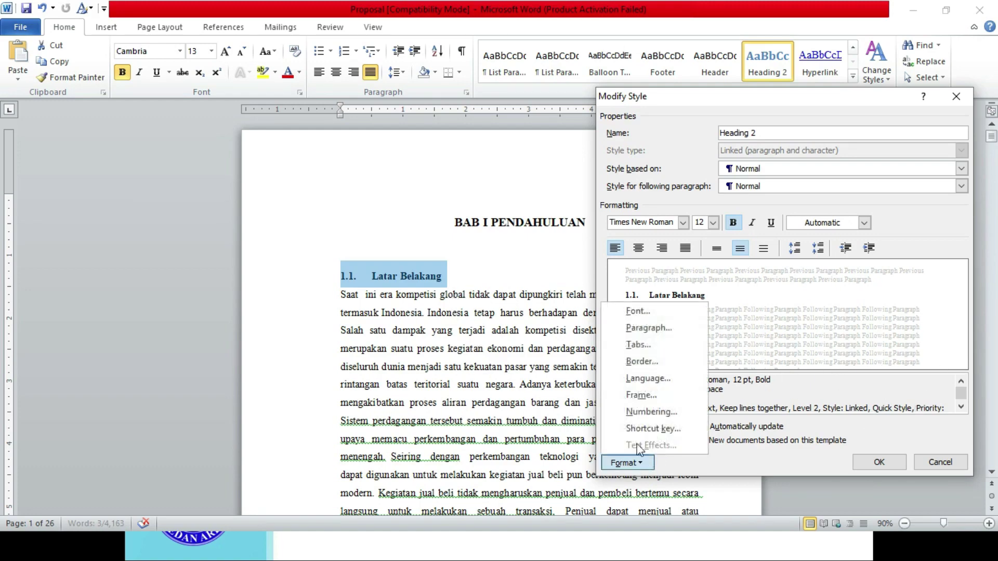
# Review Heading 2's Paragraph settings, keep Bold in Font, and save the style.
pyautogui.click(668, 333)
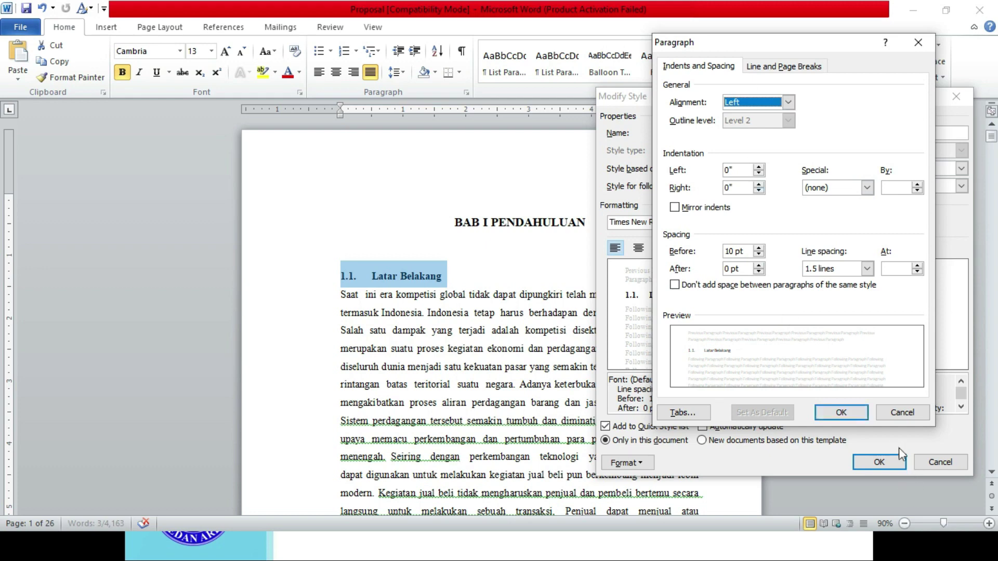
pyautogui.click(841, 413)
pyautogui.click(627, 463)
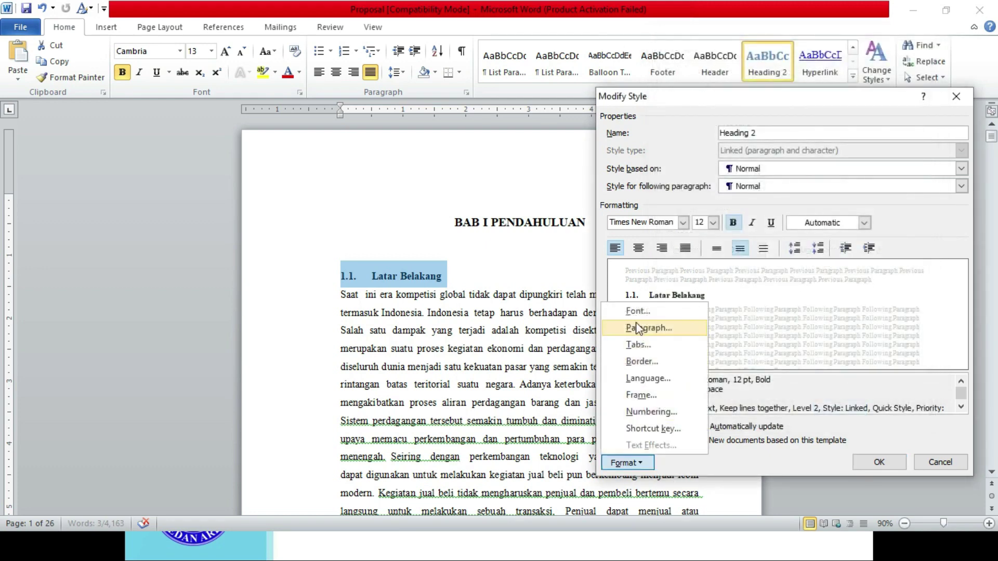
pyautogui.click(657, 328)
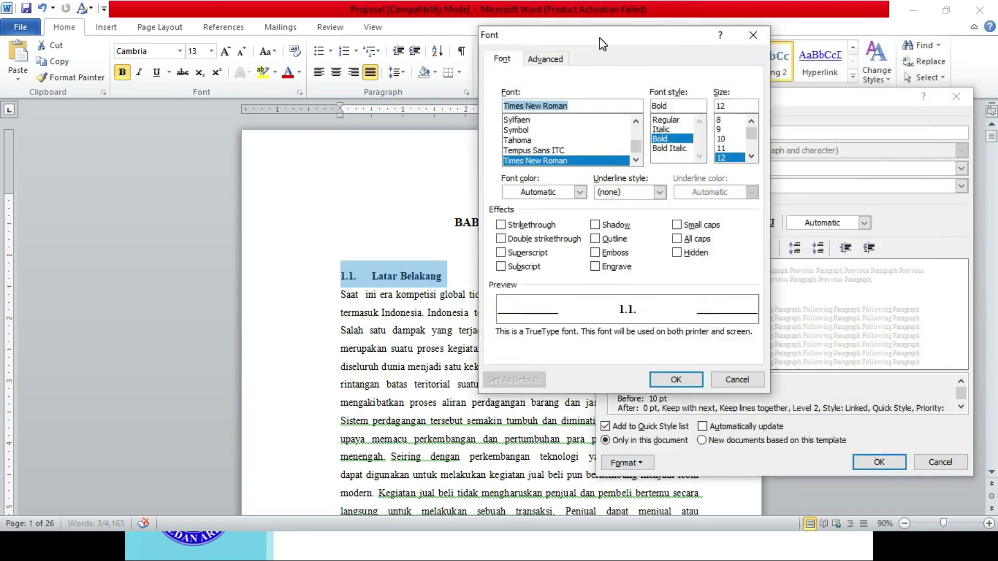
pyautogui.moveTo(600, 38); pyautogui.dragTo(745, 51)
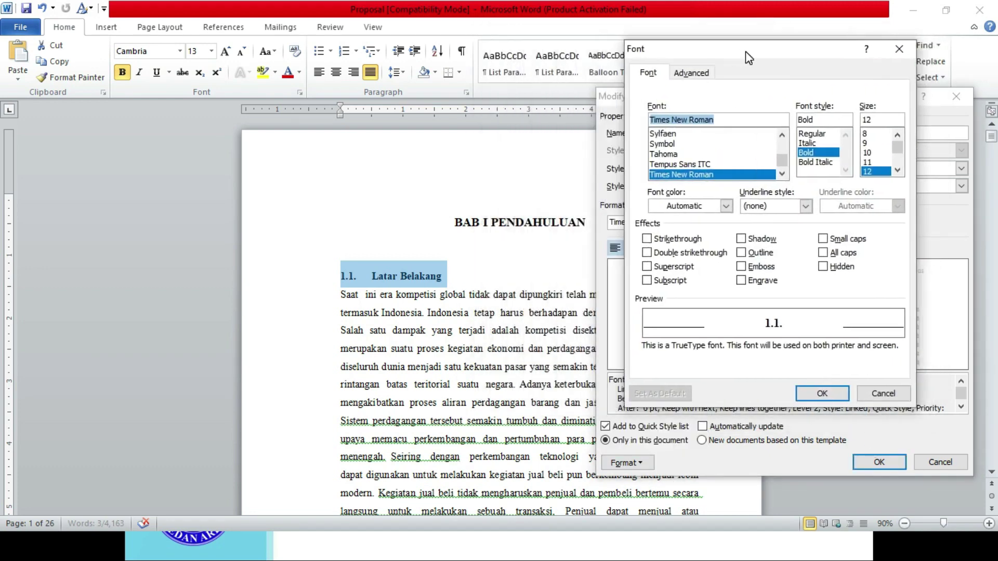
pyautogui.click(814, 142)
pyautogui.click(814, 153)
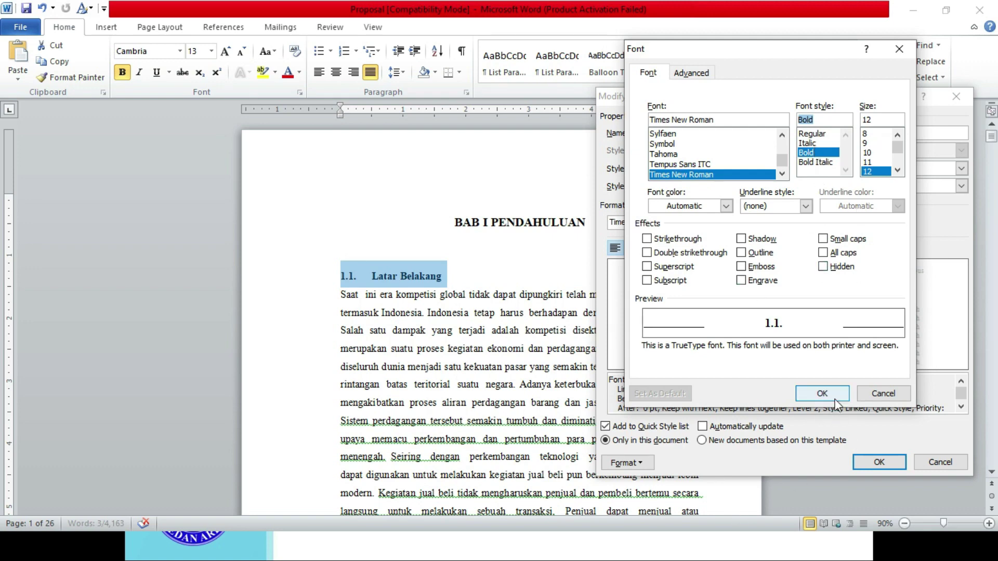
pyautogui.click(816, 395)
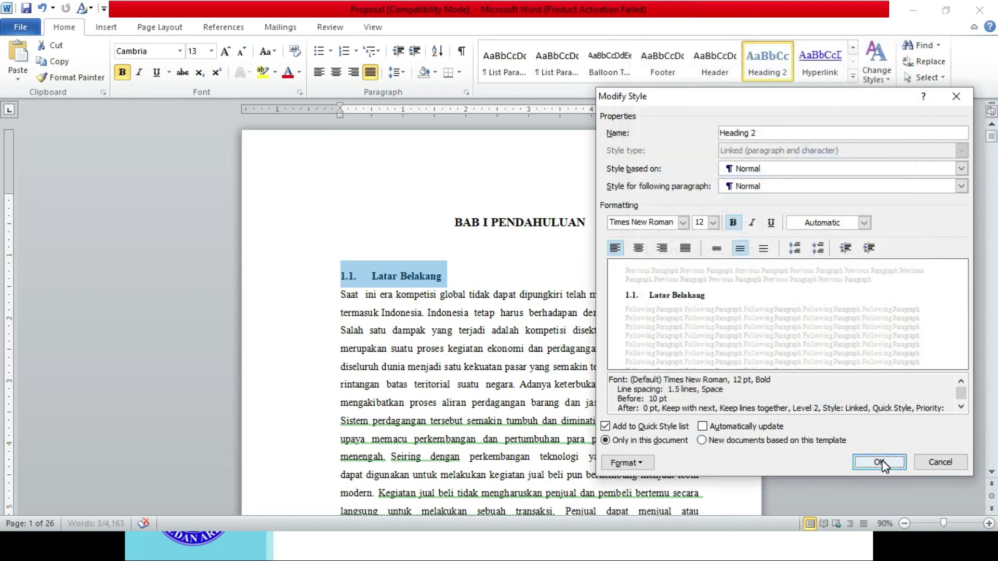
pyautogui.click(881, 460)
# Select the 1.1 Latar Belakang heading, then the BAB I PENDAHULUAN title.
pyautogui.click(504, 330)
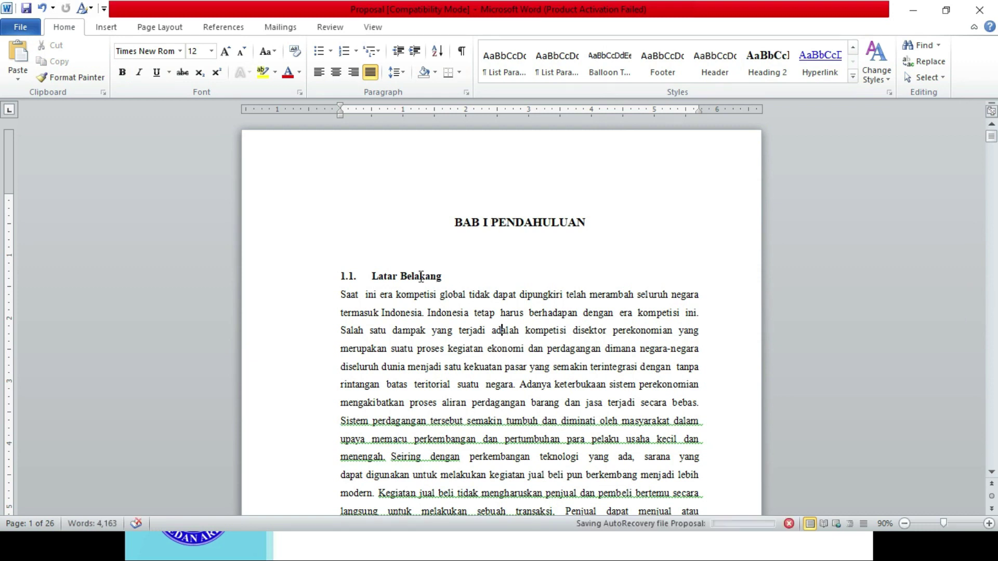
pyautogui.moveTo(443, 276); pyautogui.dragTo(339, 276)
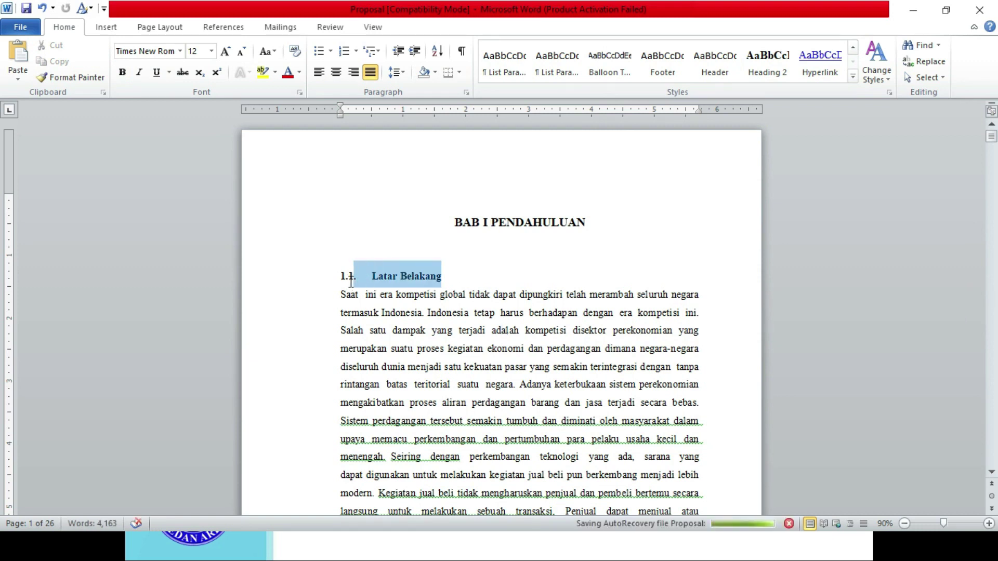
pyautogui.click(501, 219)
pyautogui.moveTo(455, 222); pyautogui.dragTo(585, 218)
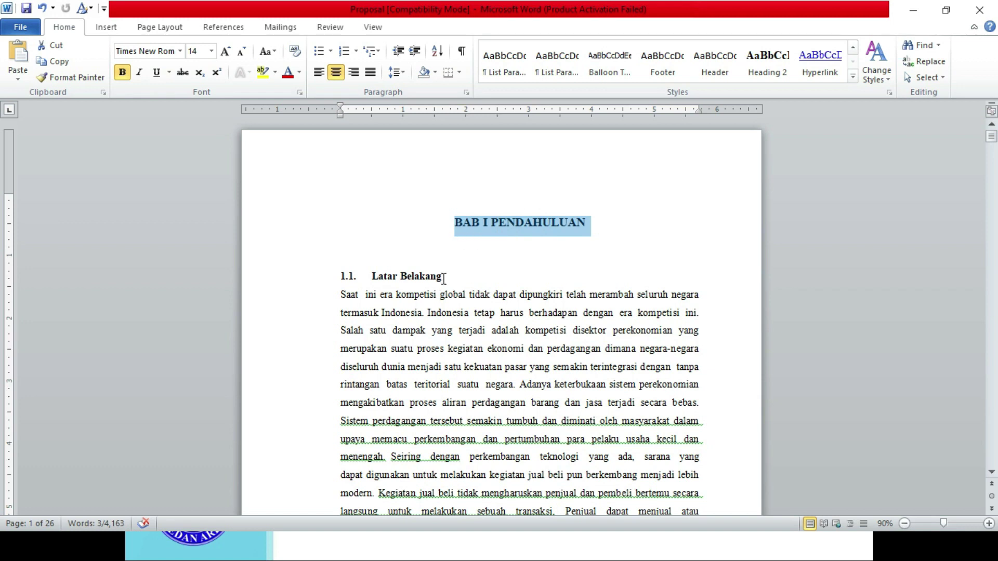
# Compare the BAB I PENDAHULUAN title with the 1.1 Latar Belakang heading, then zoom out to 80% two-page view.
pyautogui.moveTo(443, 279); pyautogui.dragTo(340, 276)
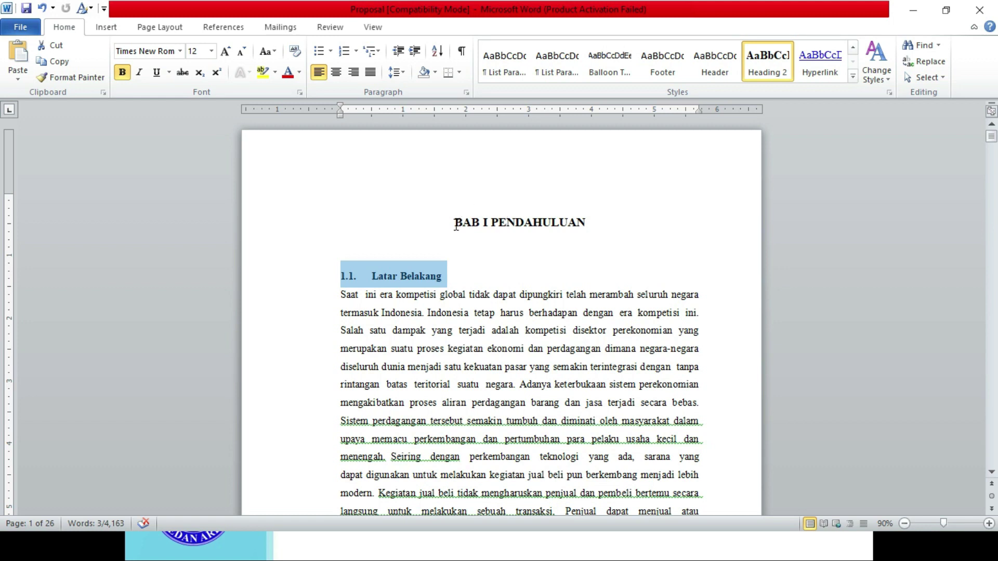
pyautogui.moveTo(456, 225); pyautogui.dragTo(562, 218)
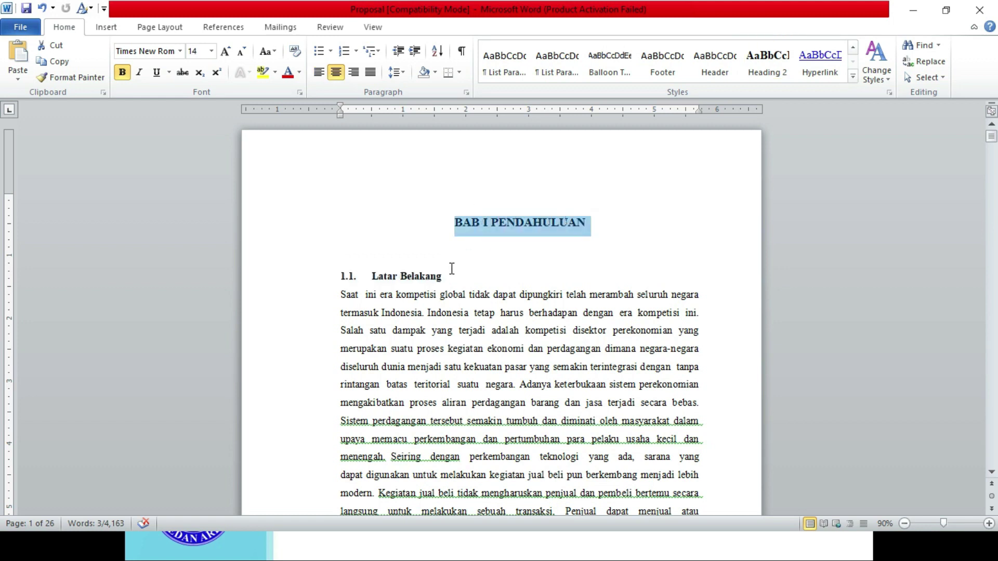
pyautogui.moveTo(445, 276); pyautogui.dragTo(340, 275)
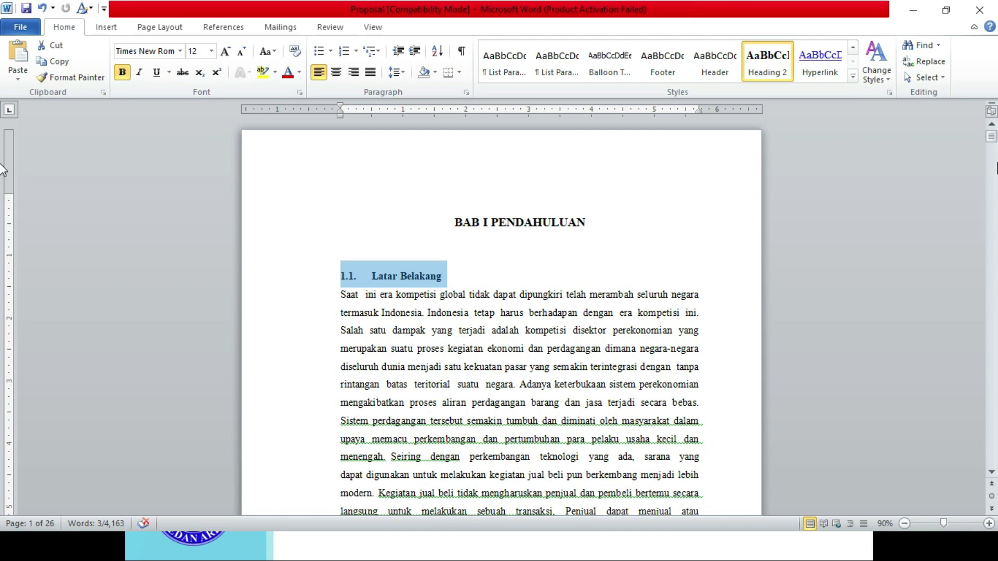
pyautogui.scroll(-8, 507, 238)
pyautogui.scroll(-8, 507, 238)
pyautogui.scroll(-7, 507, 238)
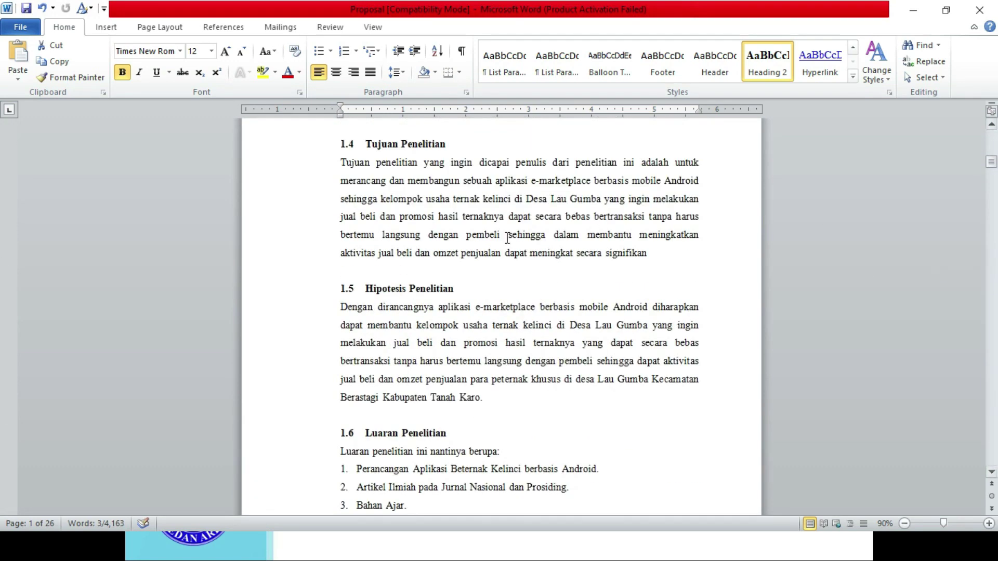
pyautogui.scroll(6, 990, 137)
pyautogui.scroll(7, 990, 137)
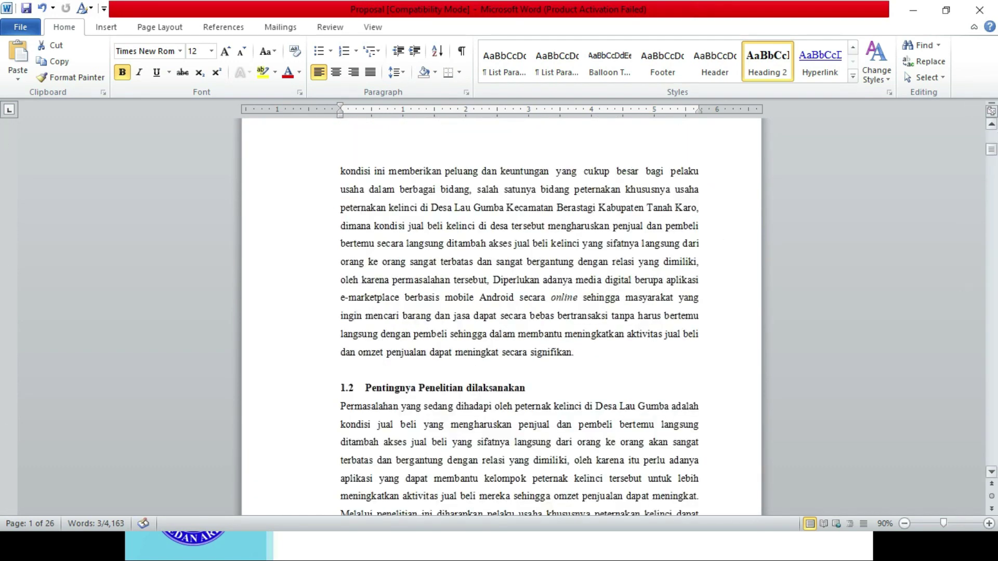
pyautogui.click(904, 524)
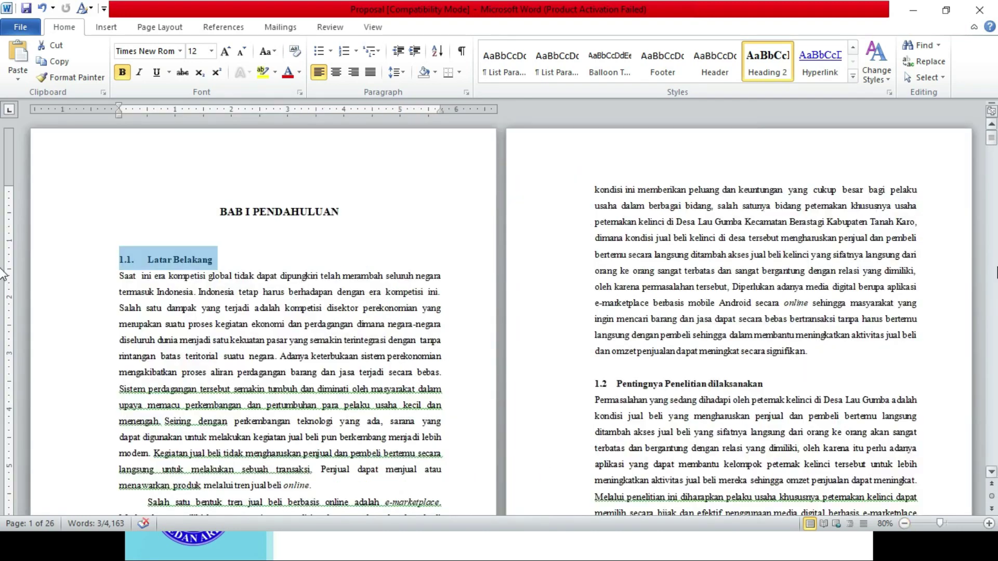
# Apply Heading 2 to the 1.2 Pentingnya Penelitian dilaksanakan heading, checking it against 1.1 Latar Belakang.
pyautogui.click(991, 471)
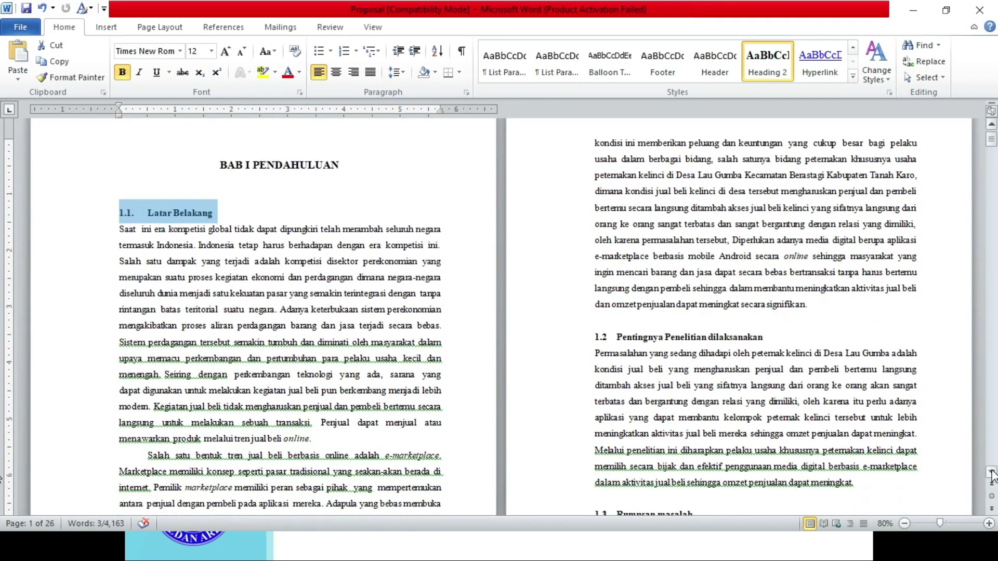
pyautogui.click(992, 471)
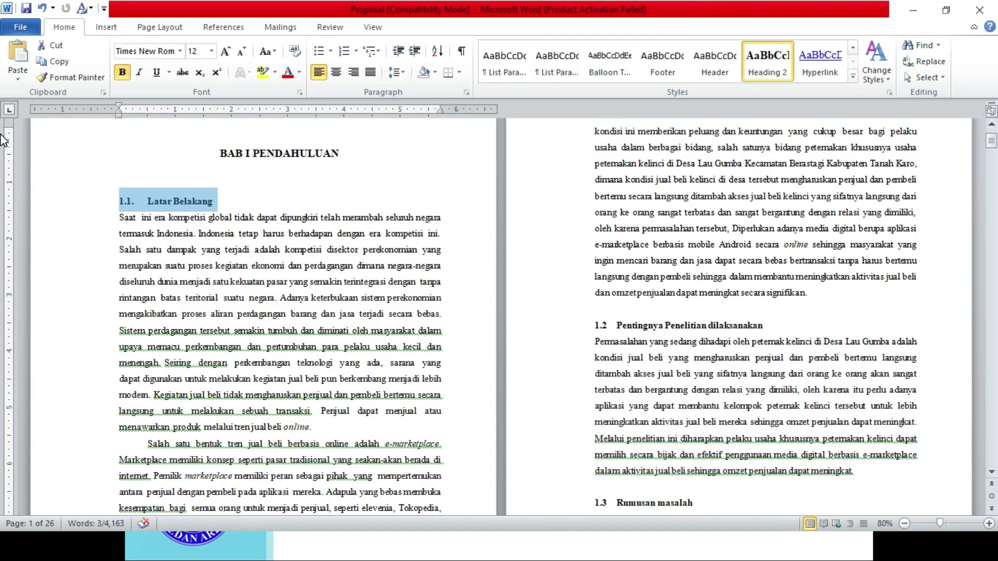
pyautogui.click(576, 327)
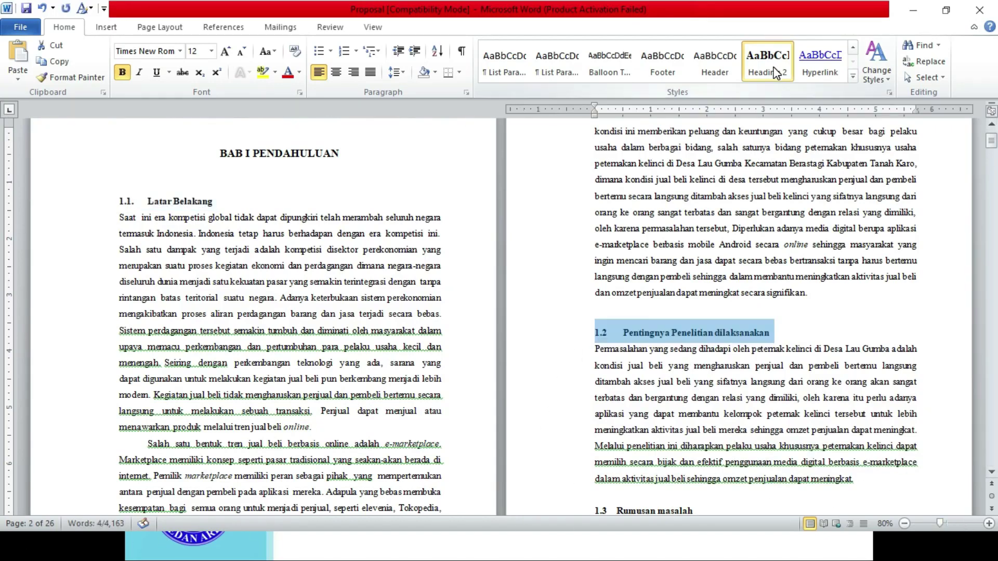
pyautogui.click(768, 61)
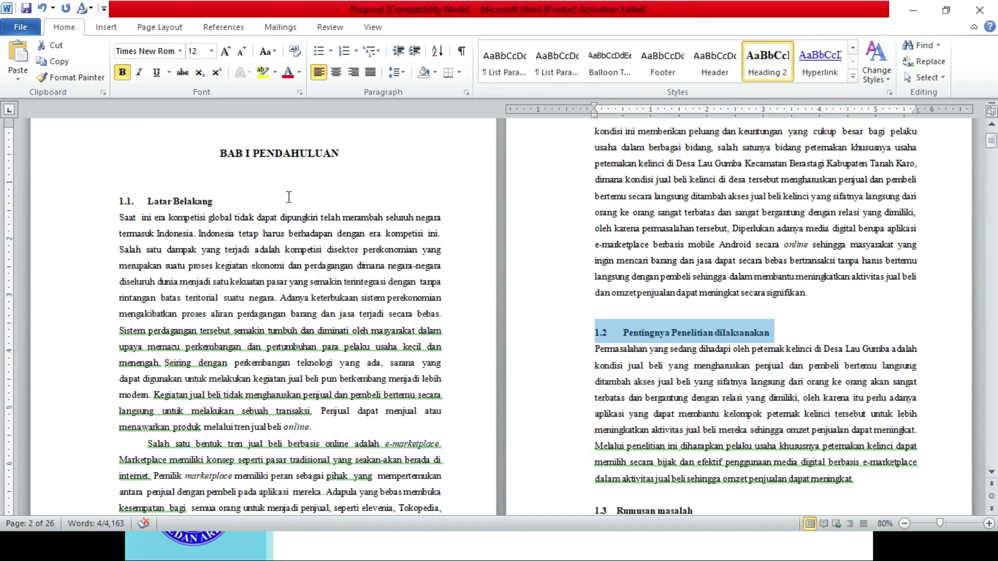
pyautogui.click(164, 202)
pyautogui.moveTo(214, 201); pyautogui.dragTo(118, 201)
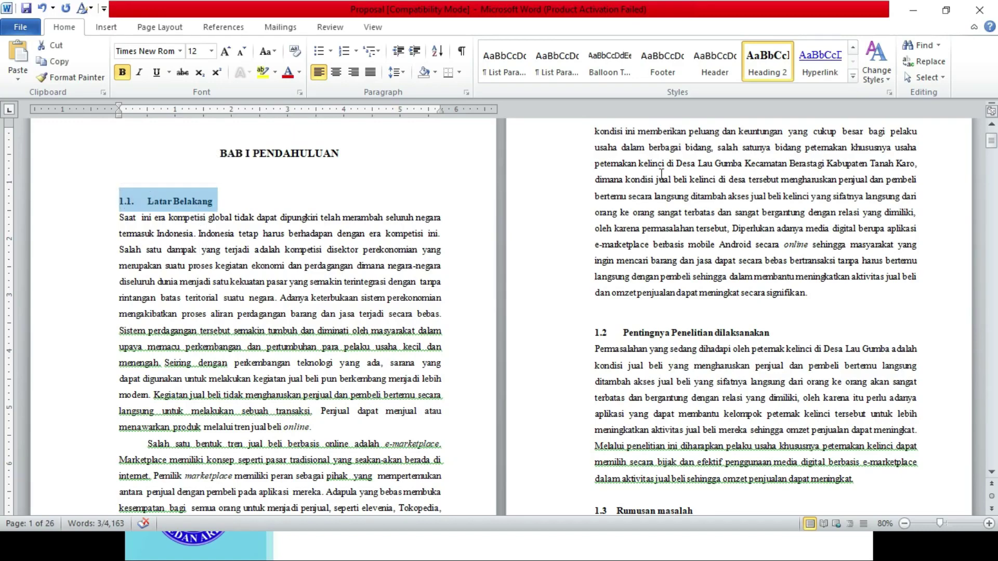
pyautogui.click(723, 333)
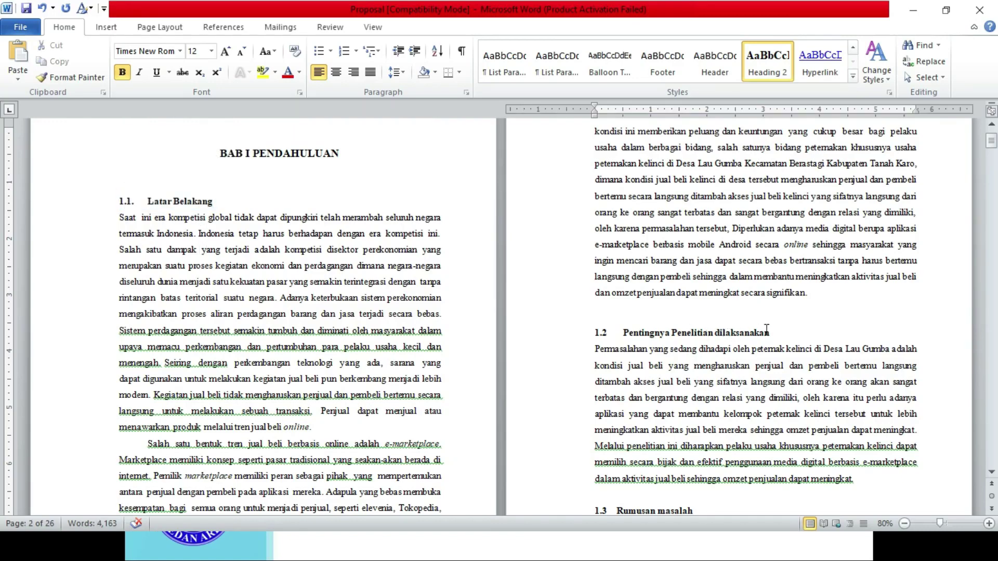
pyautogui.moveTo(770, 331); pyautogui.dragTo(595, 339)
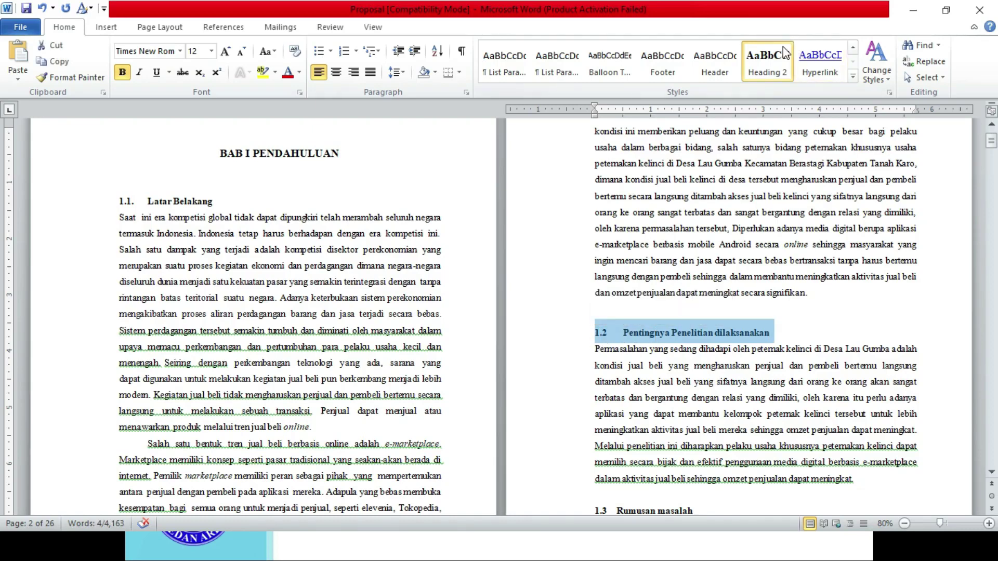
pyautogui.click(762, 82)
pyautogui.click(790, 377)
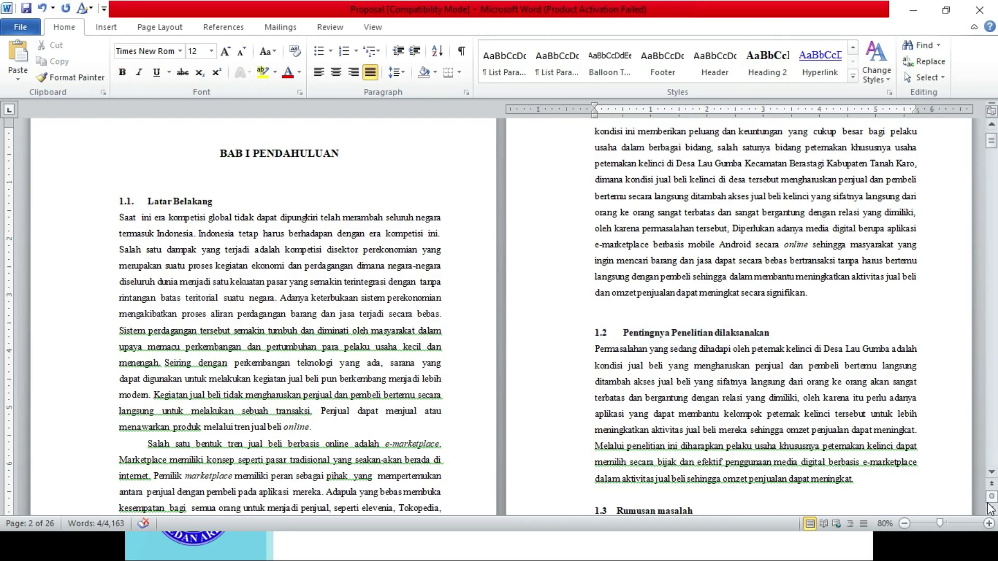
# Make 1.3 Rumusan masalah a Heading 2.
pyautogui.click(989, 473)
pyautogui.click(990, 473)
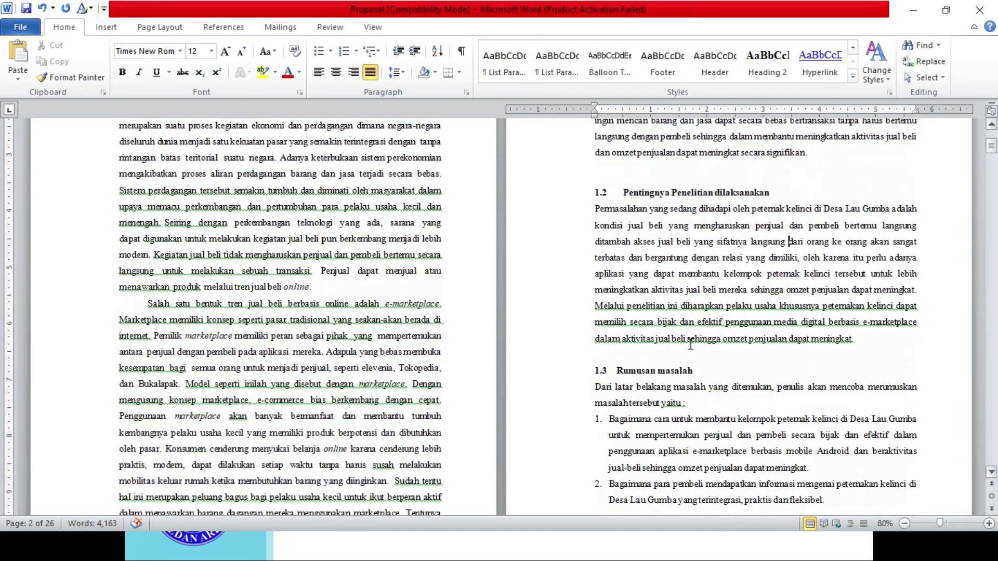
pyautogui.moveTo(695, 370); pyautogui.dragTo(594, 370)
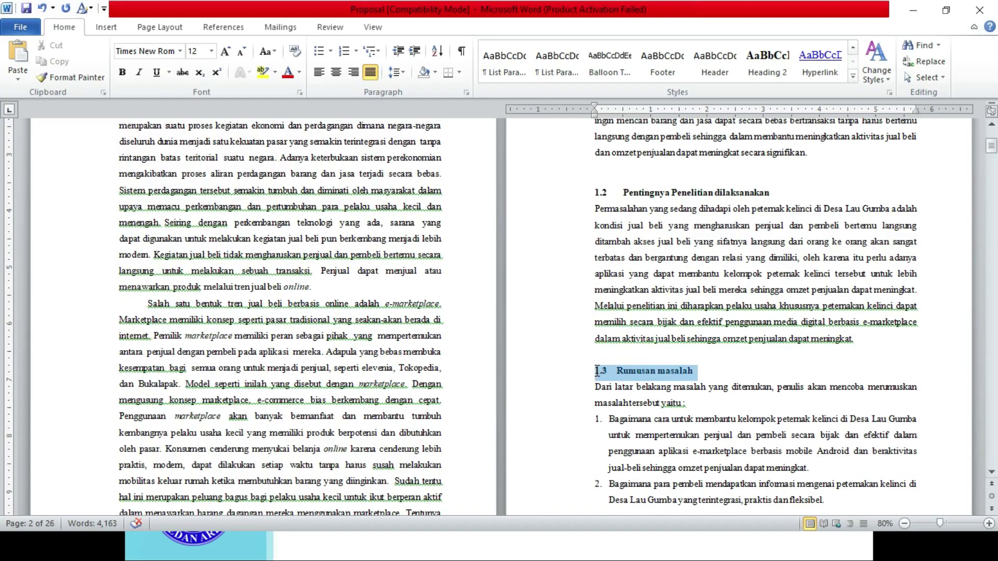
pyautogui.click(775, 64)
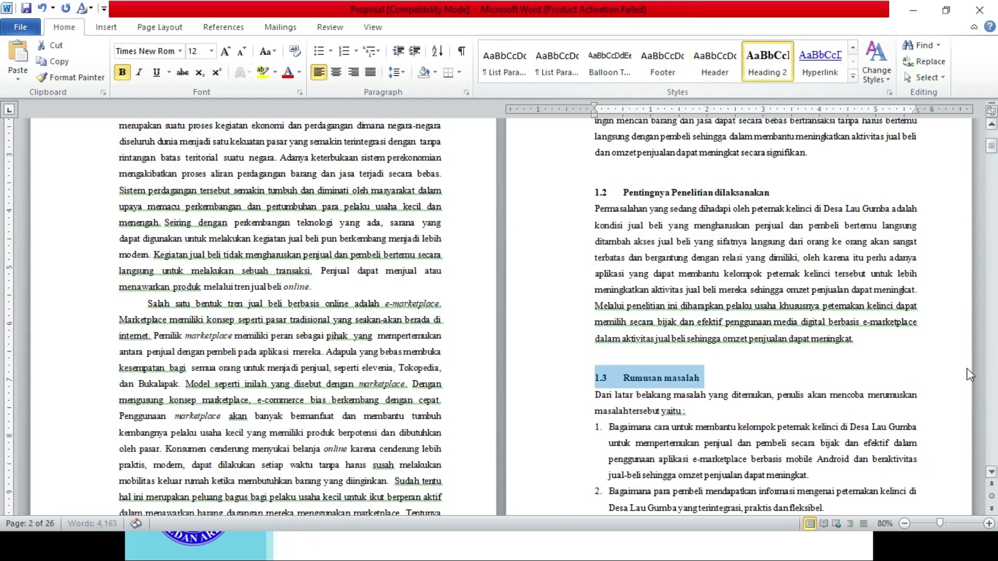
pyautogui.click(990, 472)
pyautogui.scroll(-5, 963, 439)
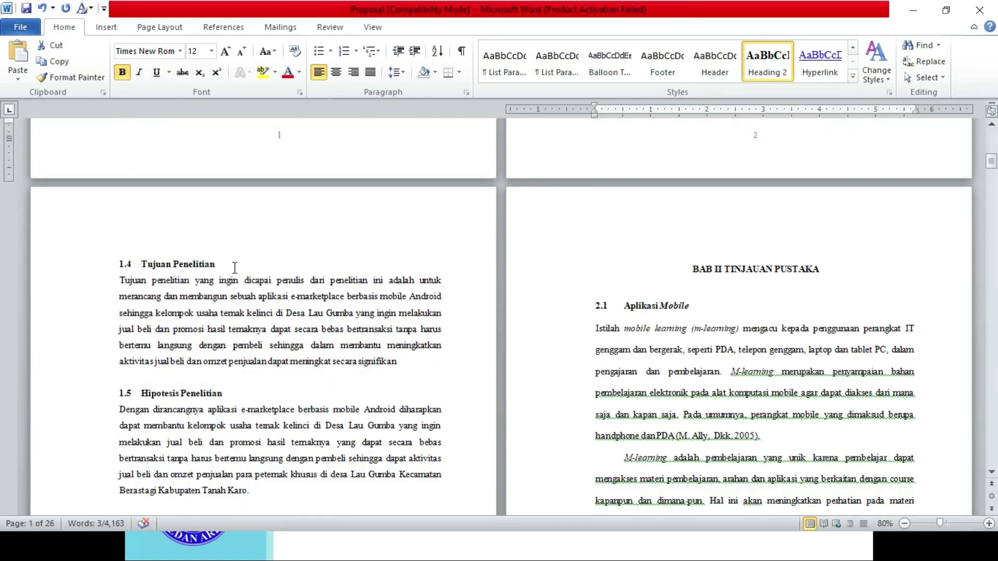
# Apply Heading 2 to 1.4 Tujuan Penelitian, 1.5 Hipotesis Penelitian and 1.6 Luaran Penelitian.
pyautogui.moveTo(218, 264); pyautogui.dragTo(119, 264)
pyautogui.click(768, 61)
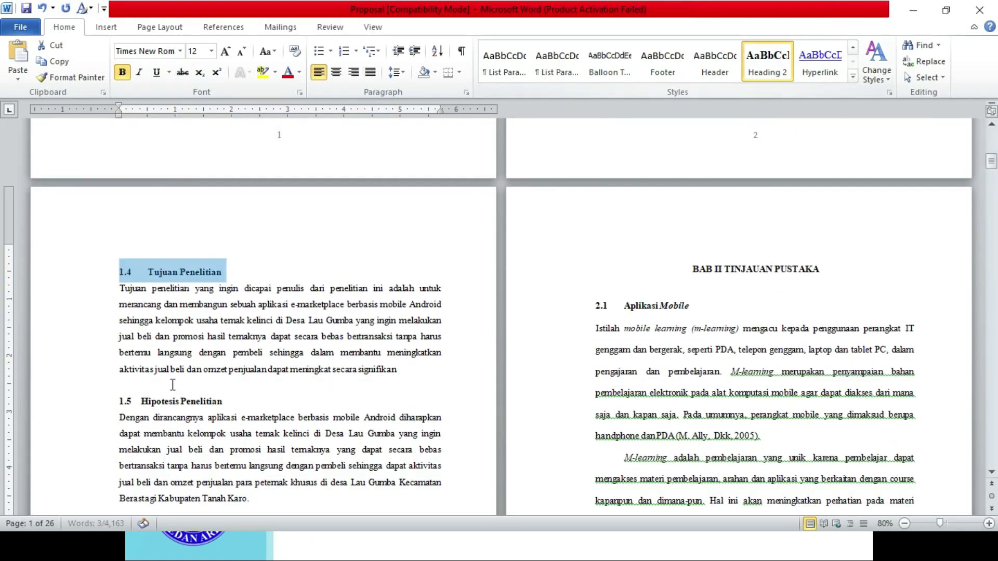
pyautogui.moveTo(231, 402); pyautogui.dragTo(118, 404)
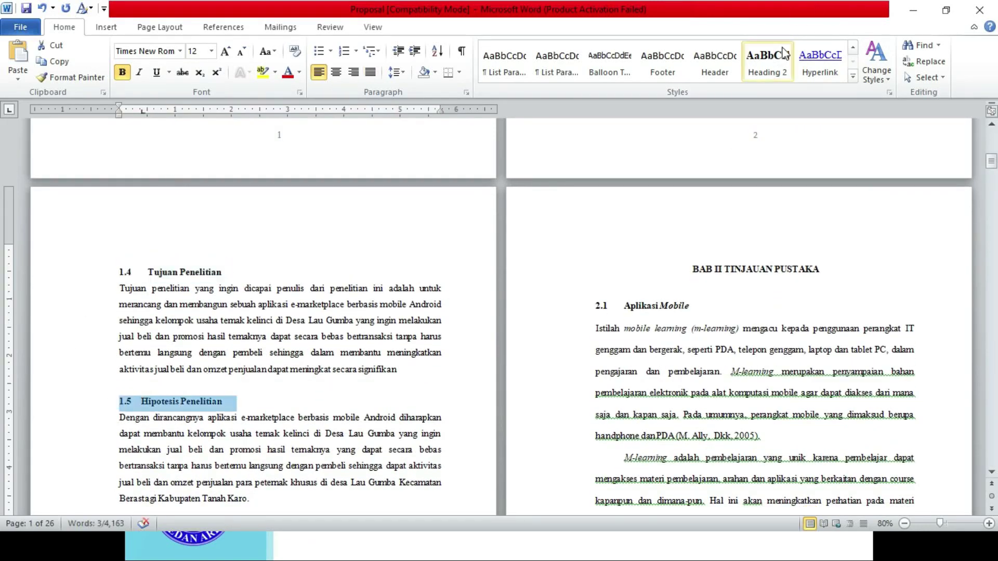
pyautogui.click(768, 61)
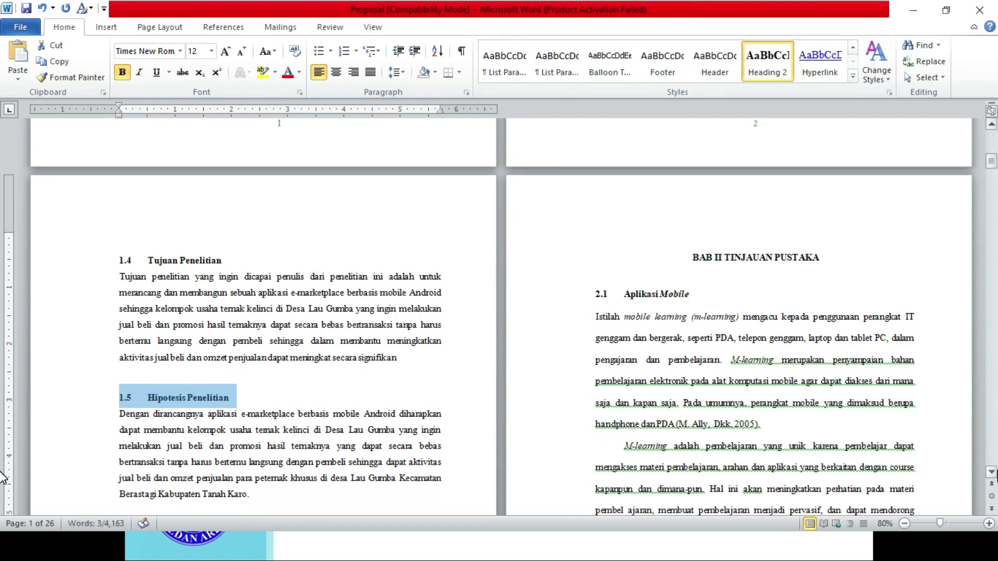
pyautogui.scroll(-5, 3, 477)
pyautogui.scroll(-2, 2, 477)
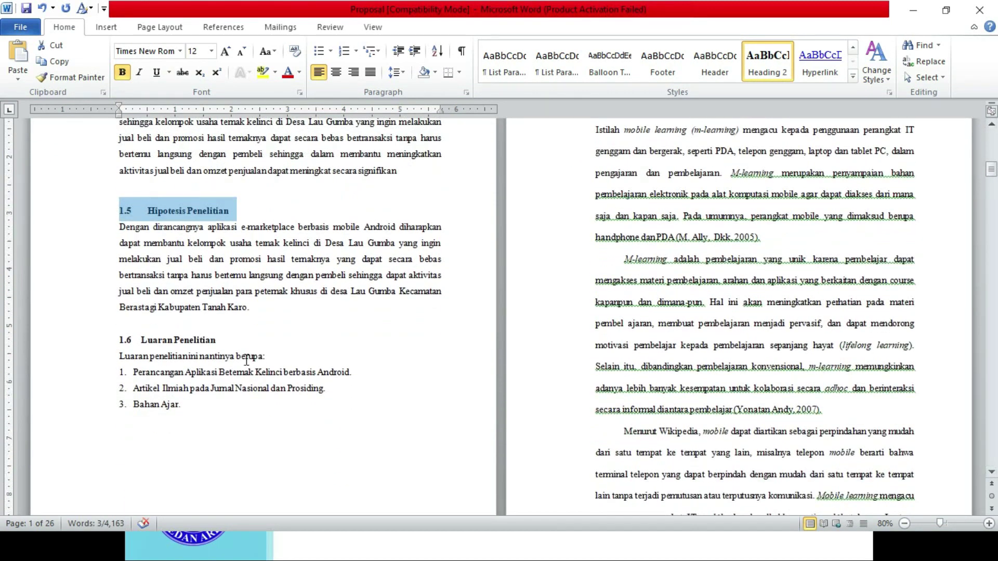
pyautogui.moveTo(232, 345); pyautogui.dragTo(122, 340)
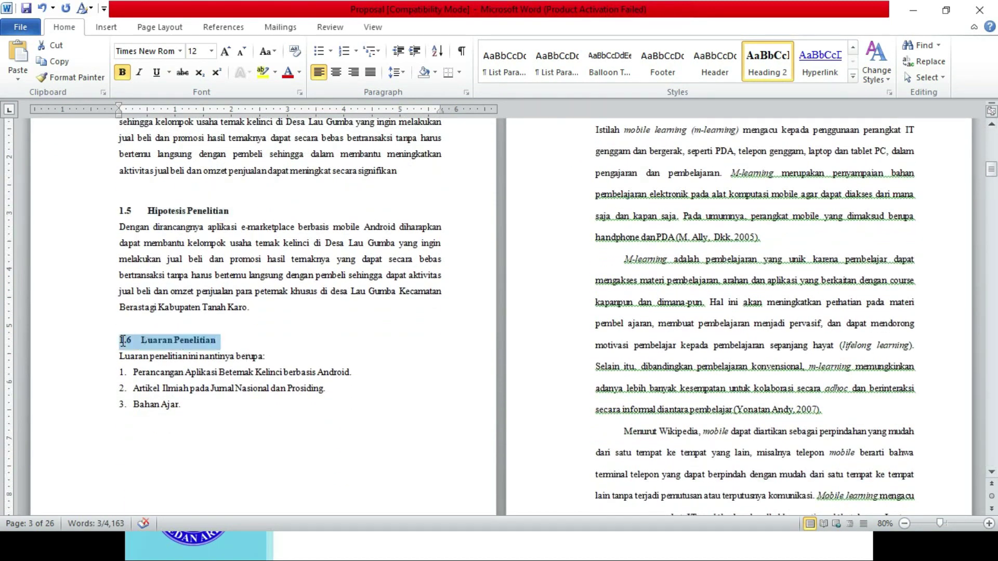
pyautogui.click(767, 62)
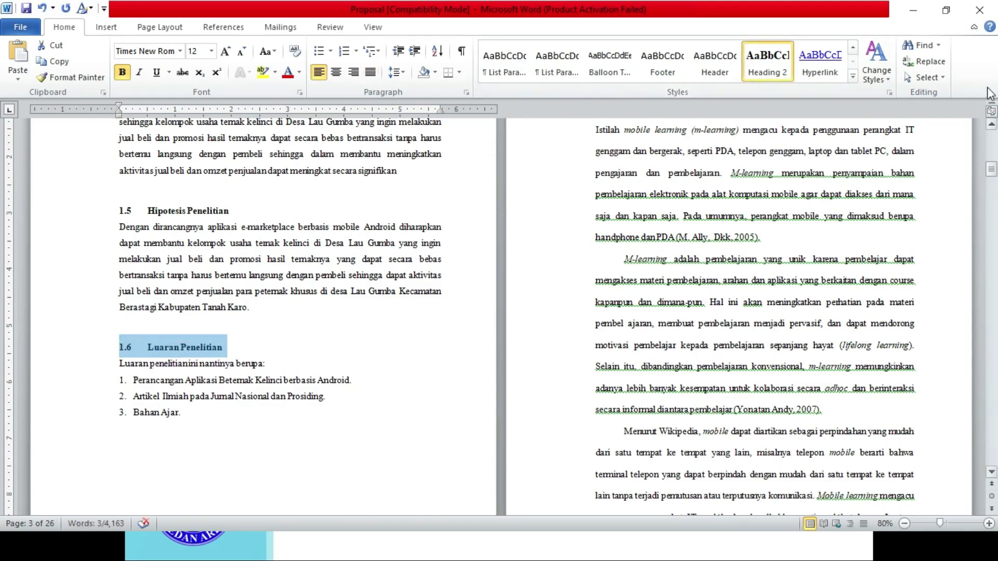
pyautogui.scroll(1, 994, 127)
pyautogui.scroll(1, 994, 128)
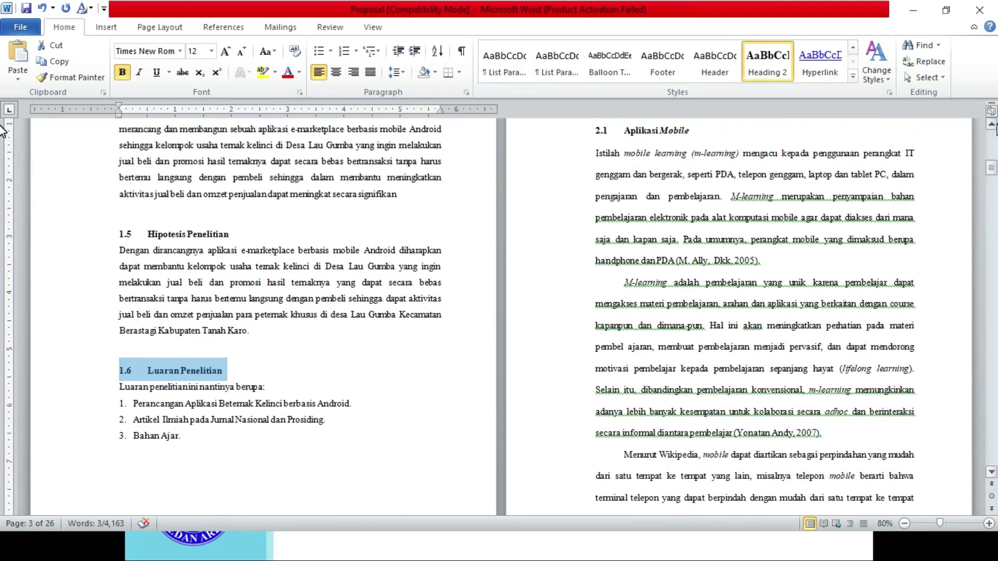
pyautogui.scroll(2, 994, 127)
pyautogui.scroll(3, 995, 127)
pyautogui.scroll(1, 995, 127)
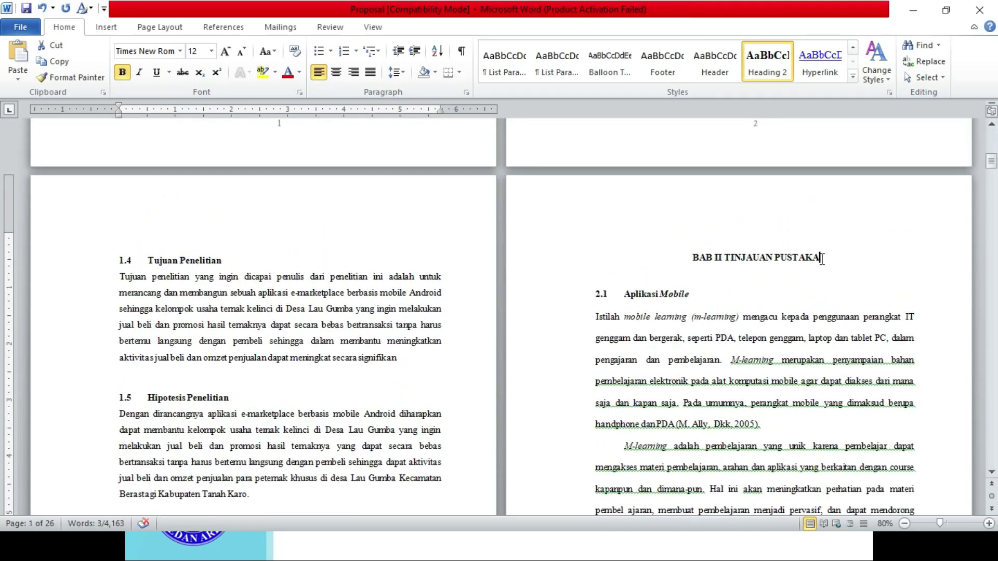
# Apply Heading 1 to BAB II TINJAUAN PUSTAKA.
pyautogui.moveTo(822, 259); pyautogui.dragTo(698, 266)
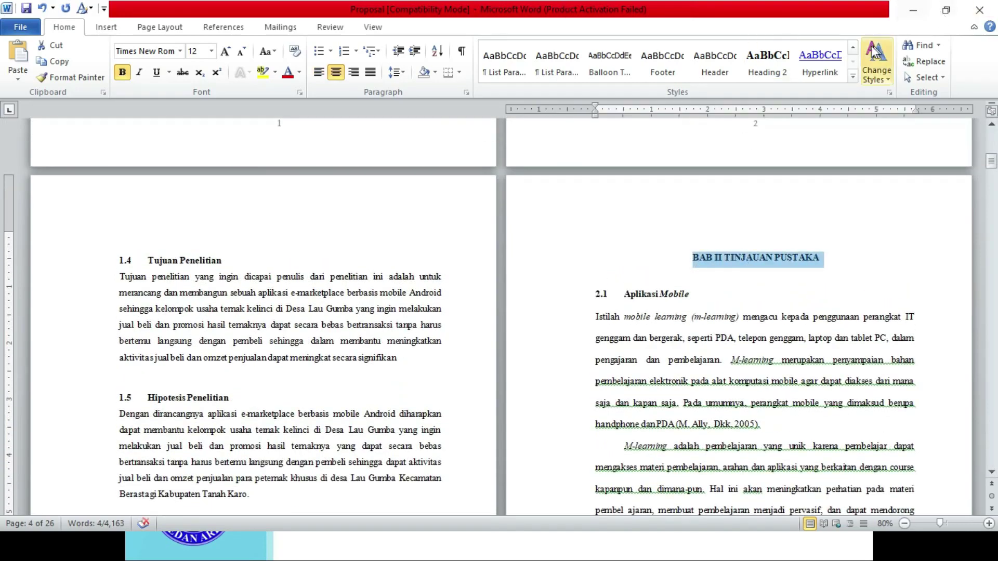
pyautogui.click(852, 48)
pyautogui.click(852, 47)
pyautogui.click(852, 48)
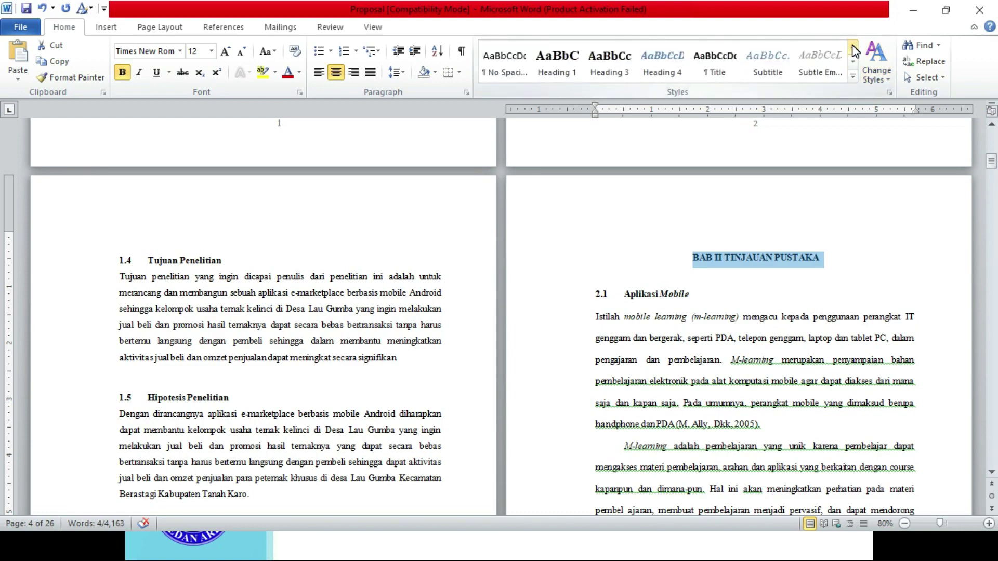
pyautogui.click(556, 62)
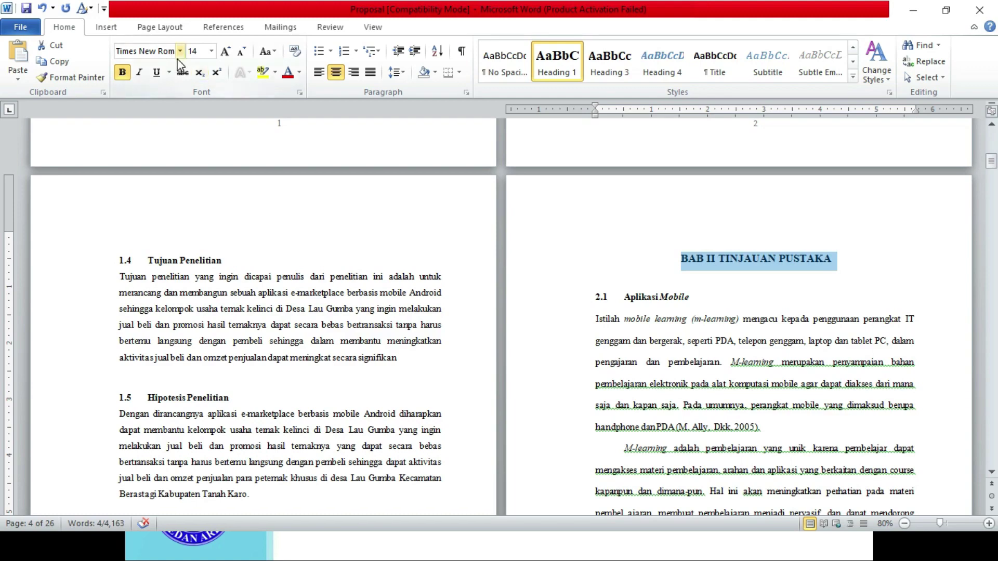
# Apply Heading 2 to the Aplikasi Mobile subheading.
pyautogui.moveTo(696, 295); pyautogui.dragTo(593, 298)
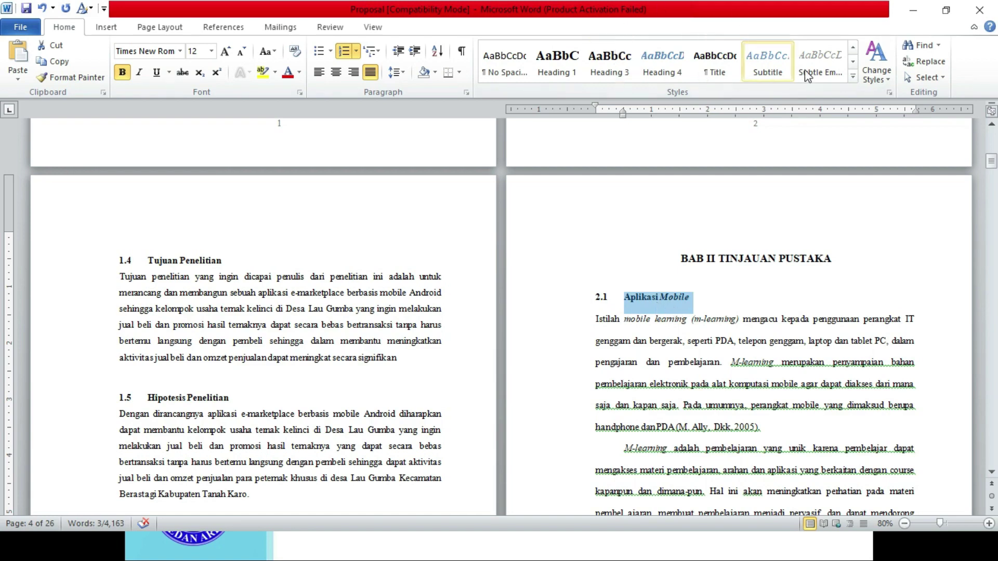
pyautogui.click(853, 63)
pyautogui.click(852, 63)
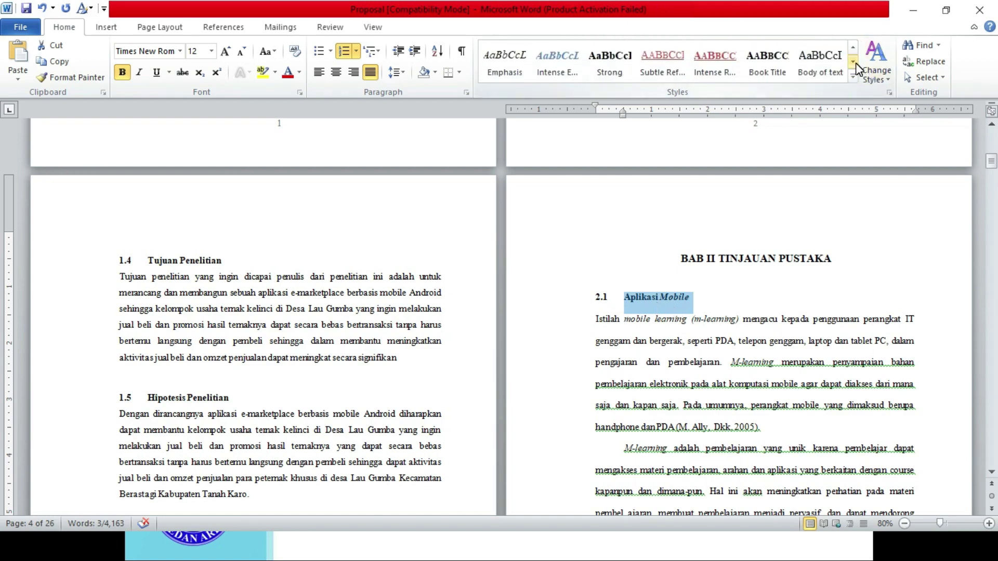
pyautogui.click(853, 63)
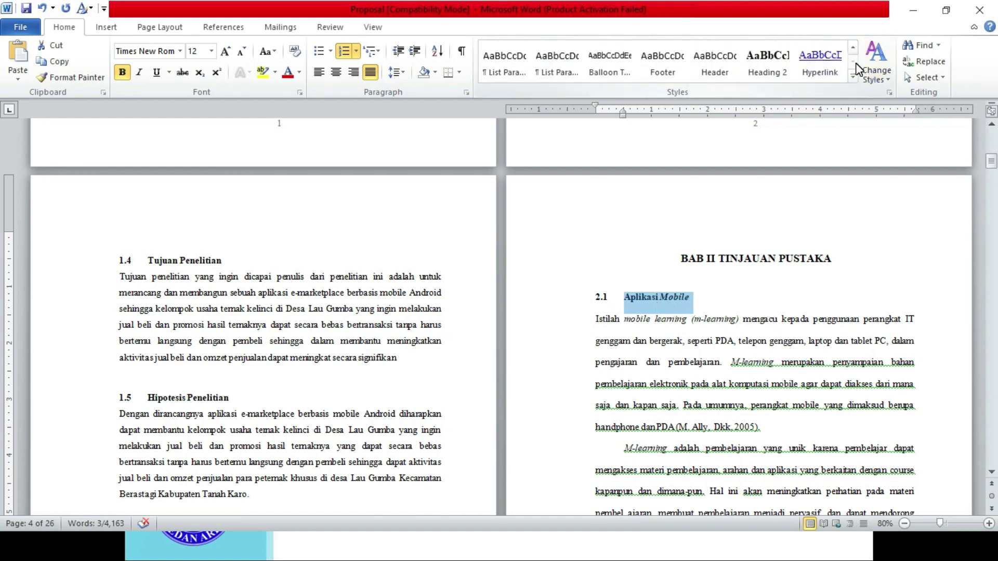
pyautogui.click(768, 65)
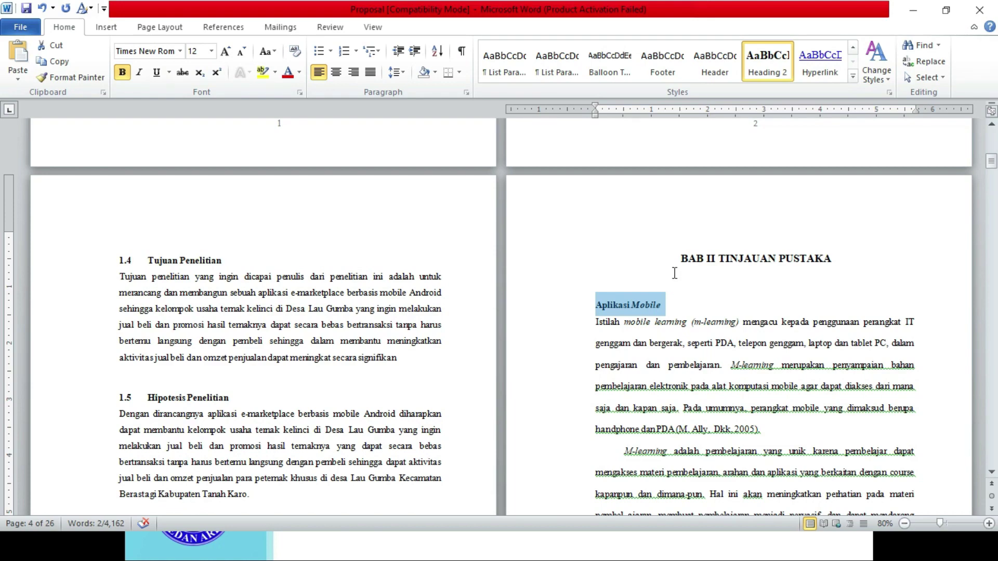
# Reapply Heading 2 to Aplikasi Mobile, type '2.1' before it and pull its indent left.
pyautogui.hotkey('ctrl', 'z')
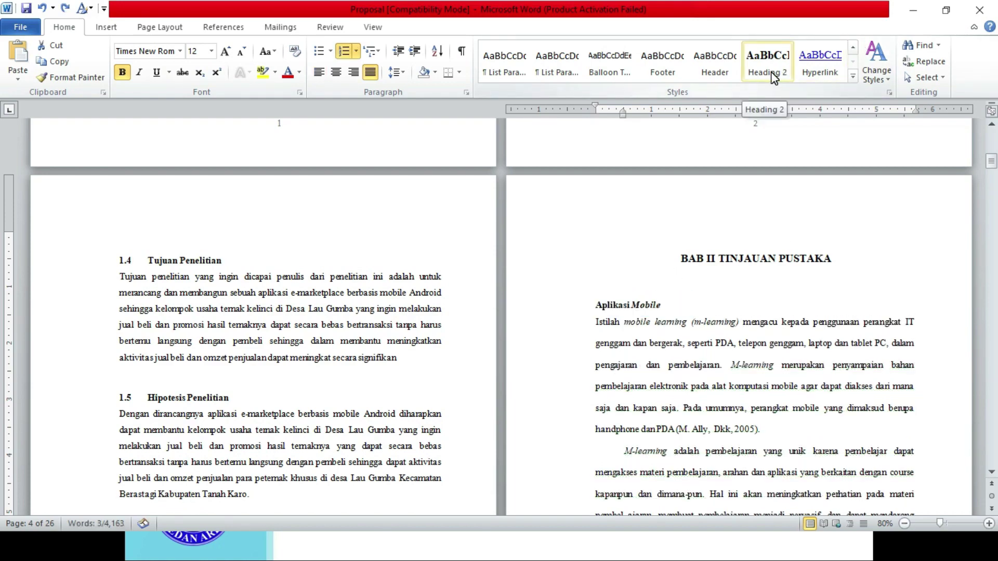
pyautogui.click(774, 77)
pyautogui.click(597, 304)
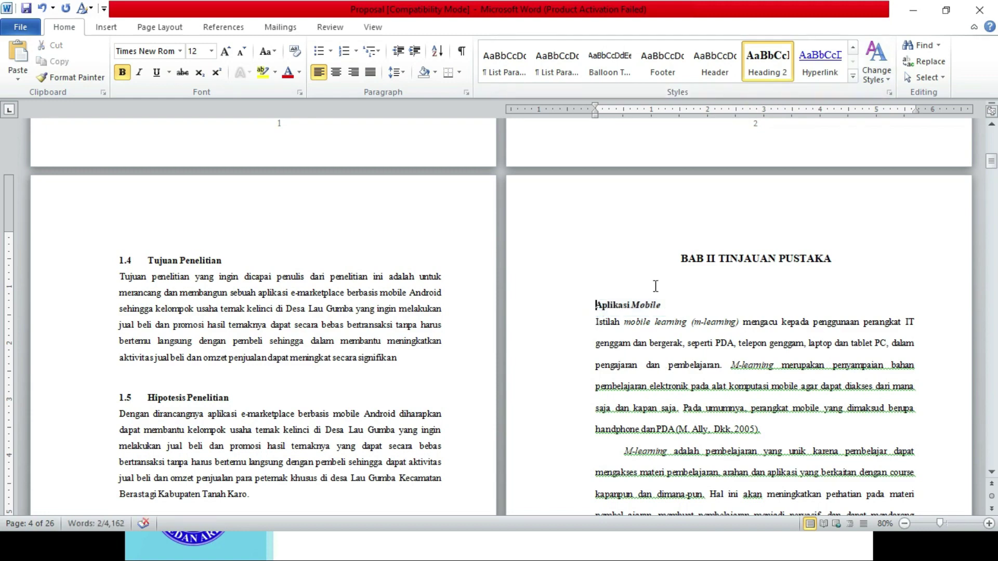
pyautogui.write('2.1')
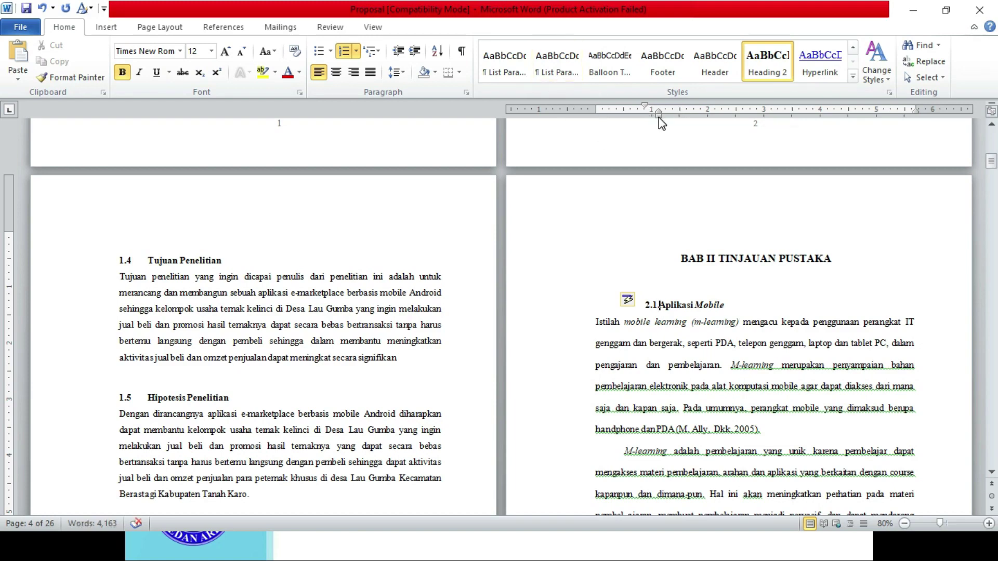
pyautogui.moveTo(658, 116); pyautogui.dragTo(609, 123)
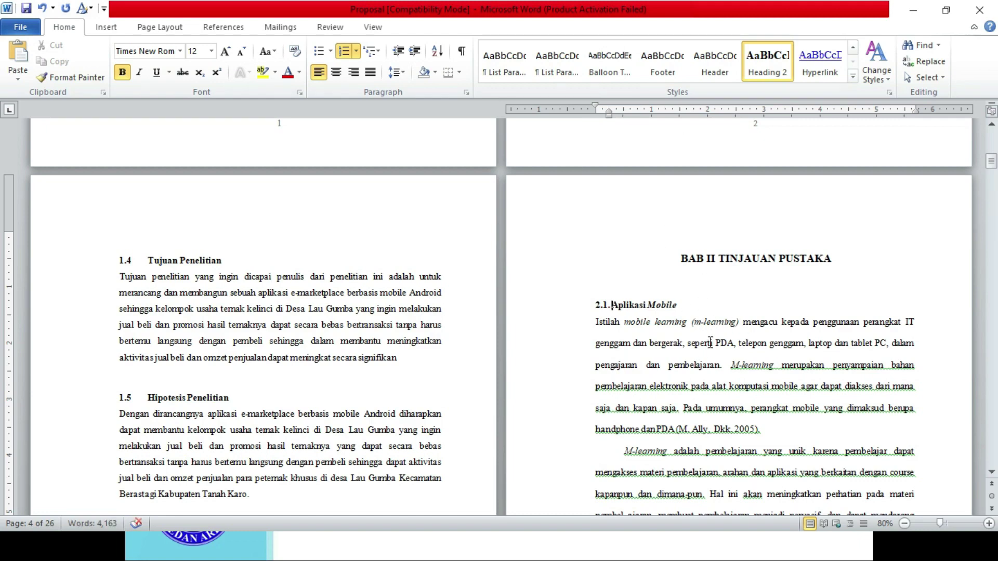
# Check the 2.1. numbering, scroll back up to BAB I PENDAHULUAN, and switch to the tutorial slides.
pyautogui.click(642, 342)
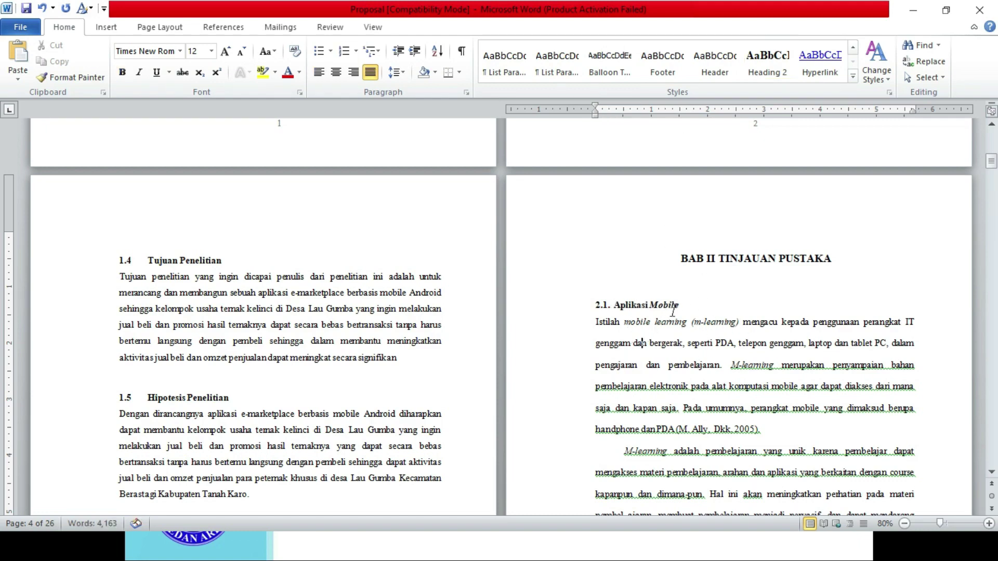
pyautogui.moveTo(679, 307); pyautogui.dragTo(601, 311)
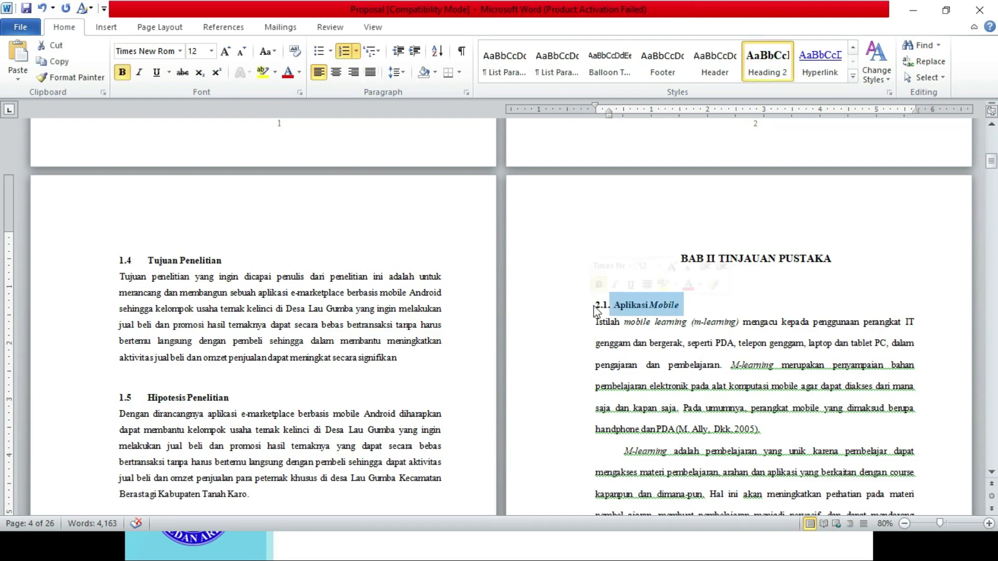
pyautogui.click(602, 308)
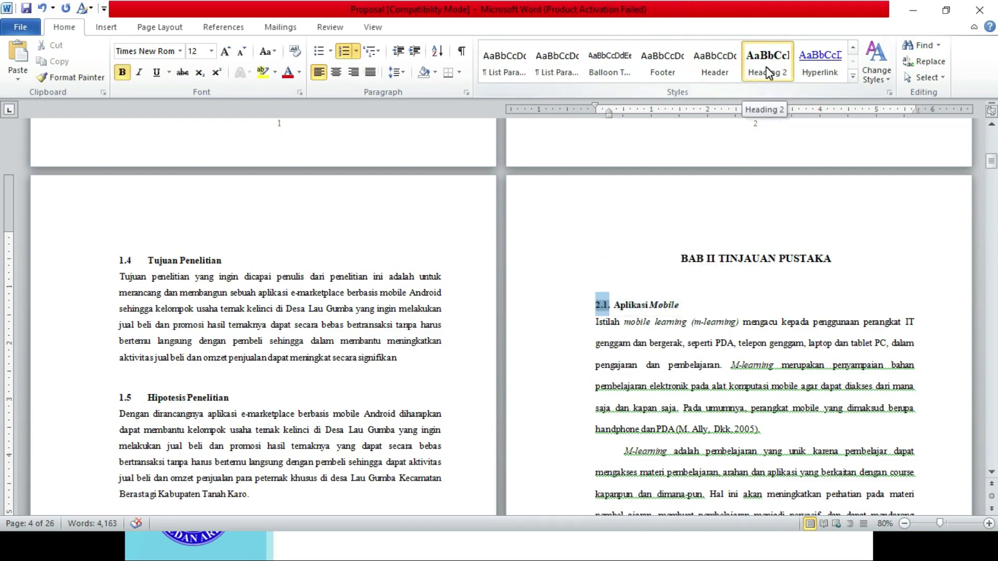
pyautogui.click(683, 364)
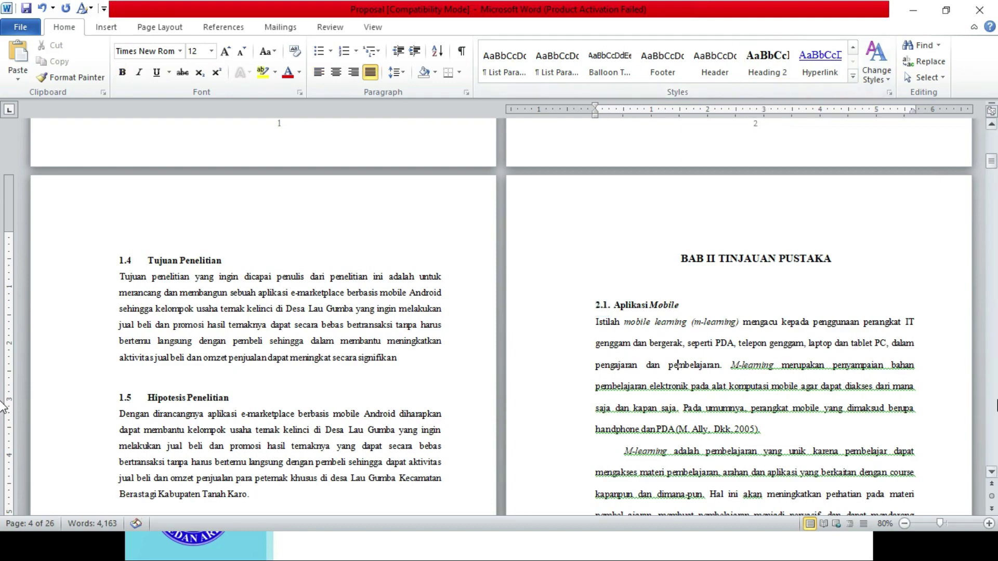
pyautogui.scroll(-5, 3, 421)
pyautogui.scroll(-10, 2, 421)
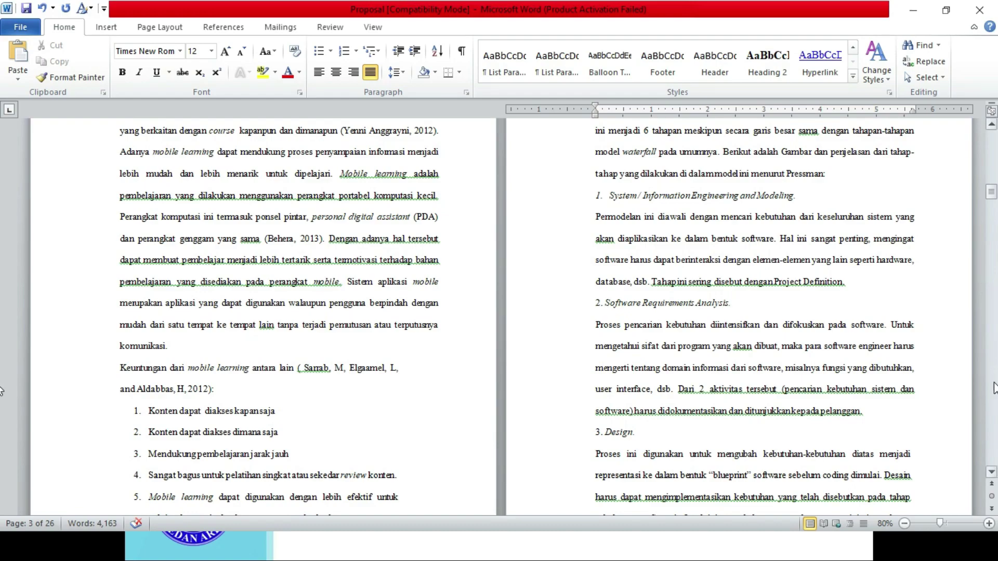
pyautogui.scroll(-10, 994, 387)
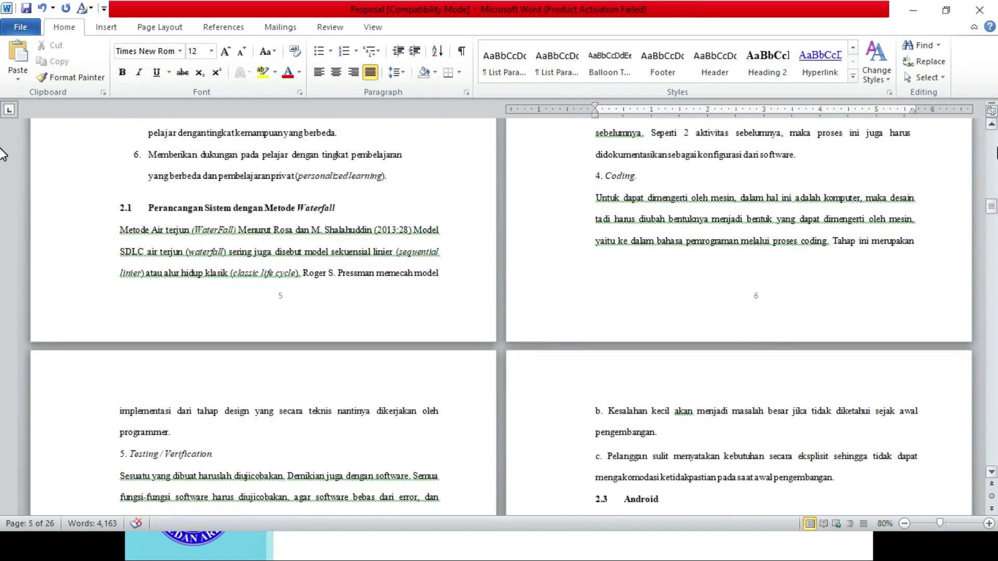
pyautogui.scroll(10, 994, 141)
pyautogui.scroll(5, 993, 141)
pyautogui.scroll(10, 993, 141)
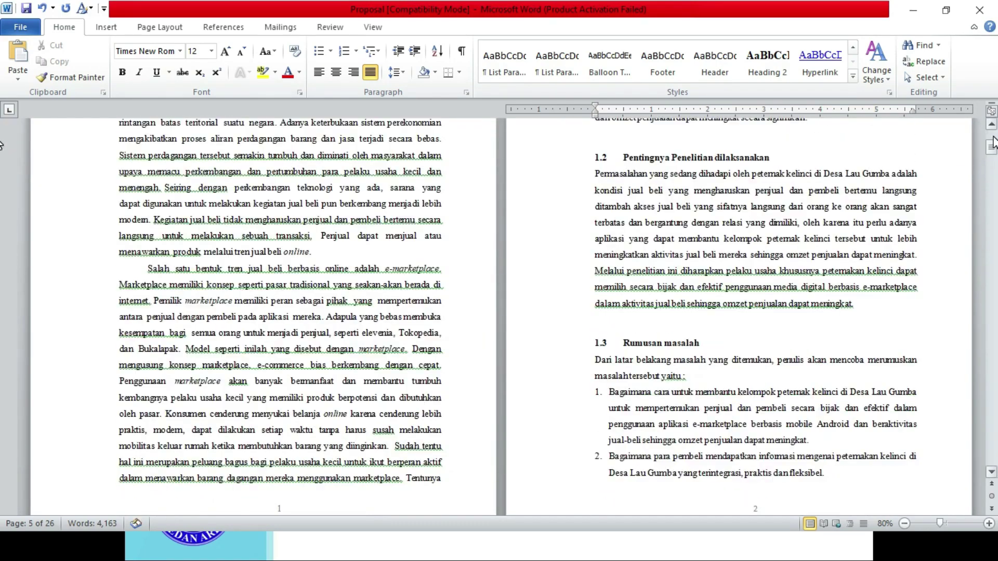
pyautogui.scroll(10, 987, 133)
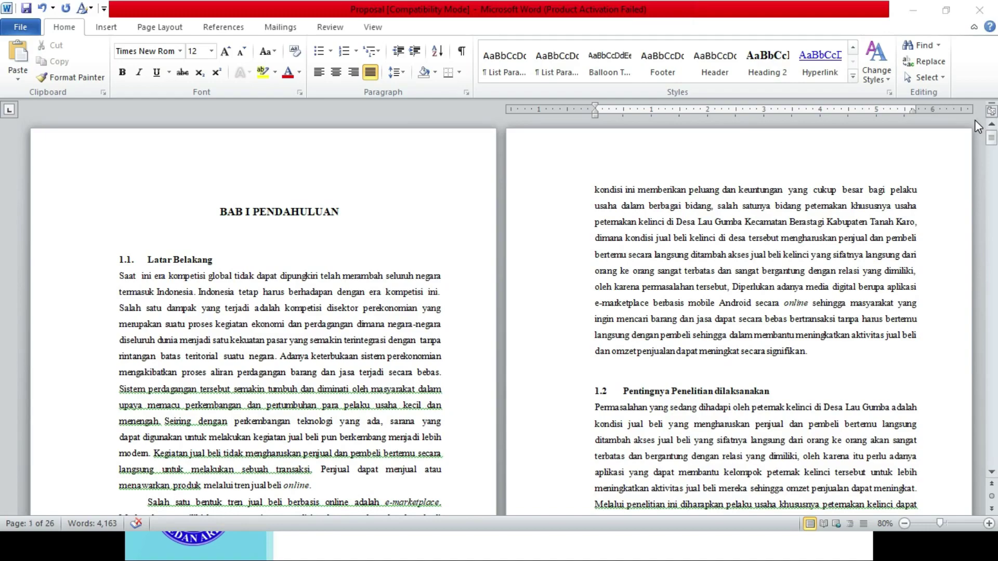
pyautogui.hotkey('alt', 'Tab')
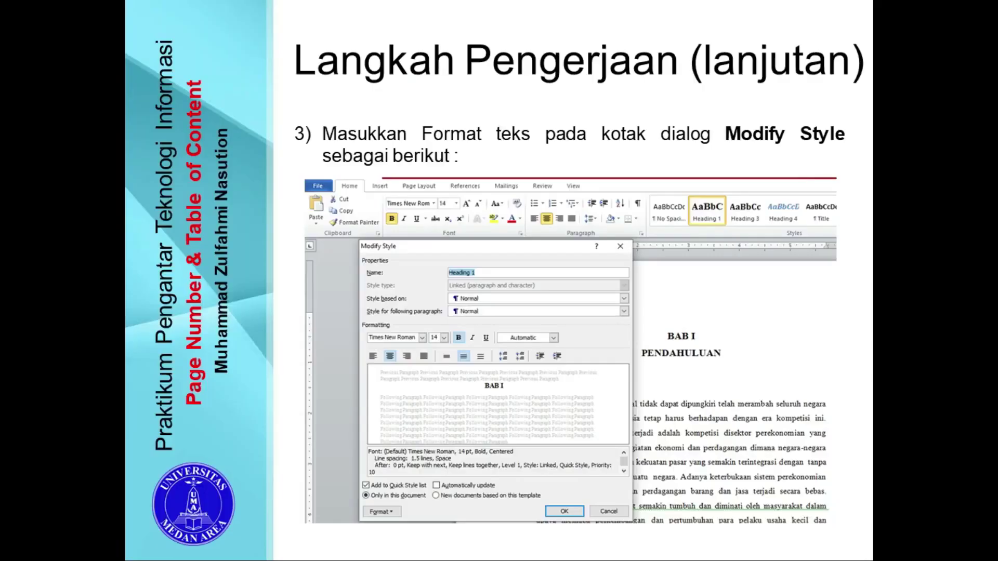
# Advance the tutorial slides to step 4 on the Navigation Pane, then return to Word.
pyautogui.press('Right')
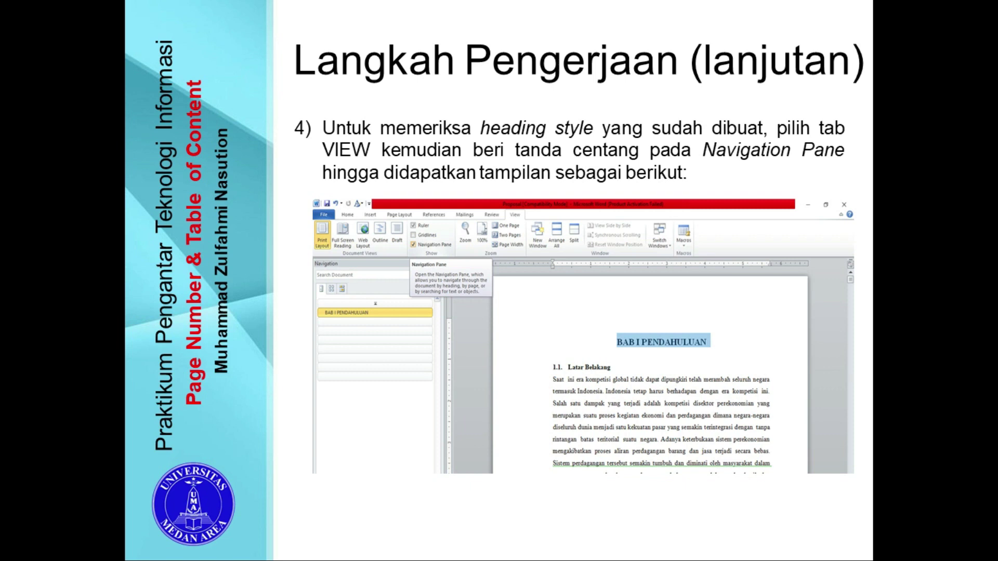
pyautogui.hotkey('alt', 'Tab')
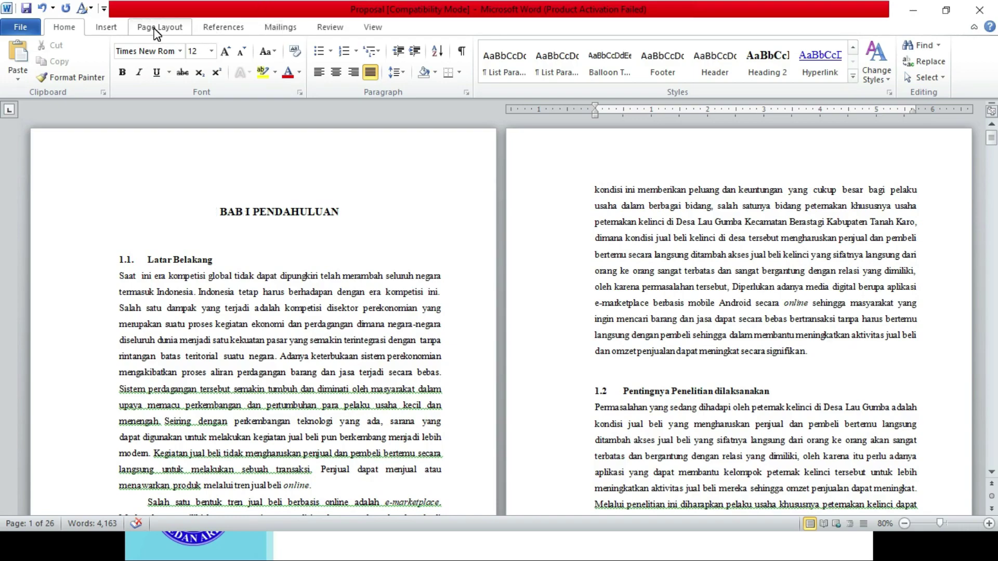
# On the View tab, toggle ruler and gridlines, zoom to 70%, and turn on the Navigation Pane.
pyautogui.click(372, 27)
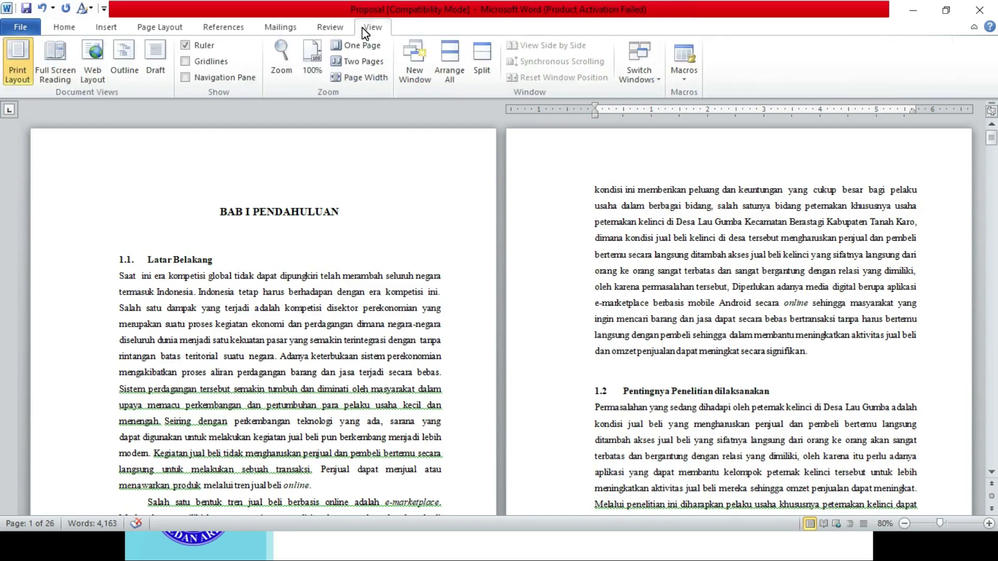
pyautogui.click(186, 45)
pyautogui.click(186, 46)
pyautogui.click(904, 523)
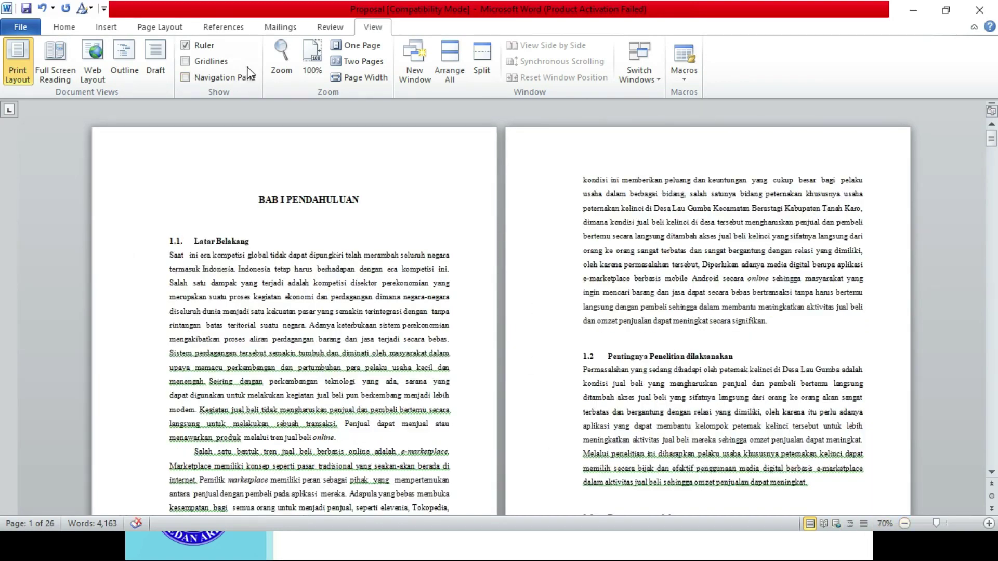
pyautogui.click(206, 62)
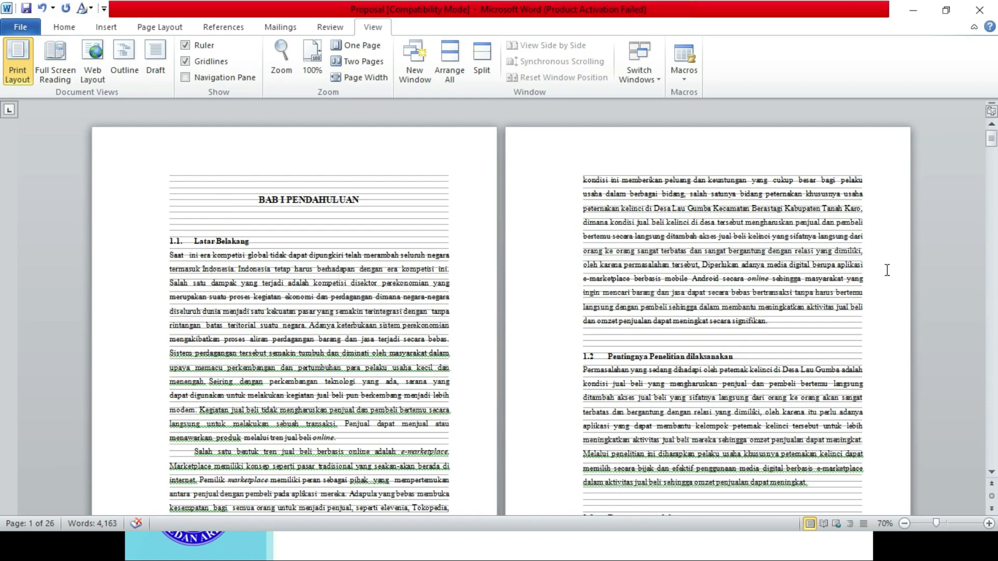
pyautogui.click(219, 64)
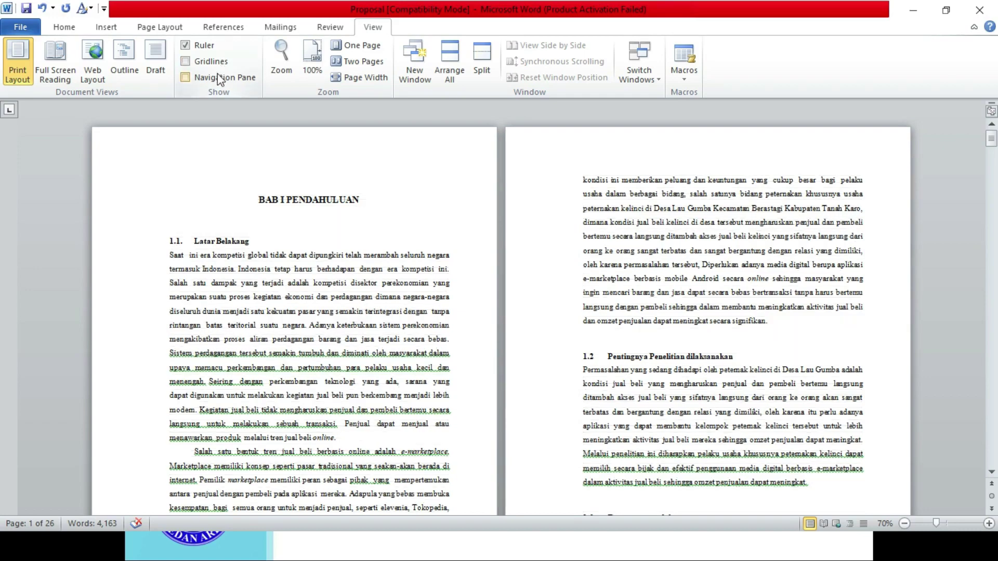
pyautogui.click(186, 77)
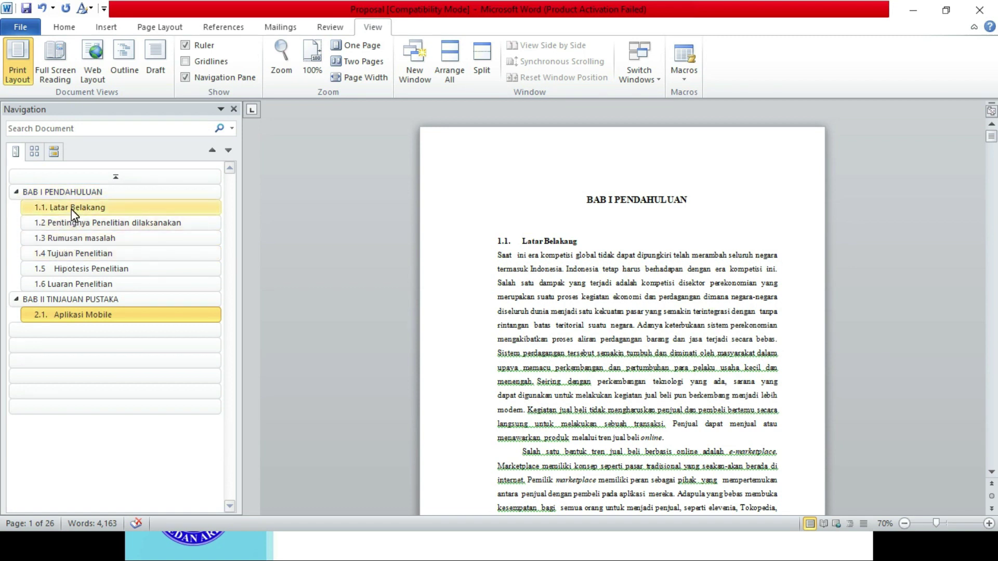
pyautogui.click(64, 28)
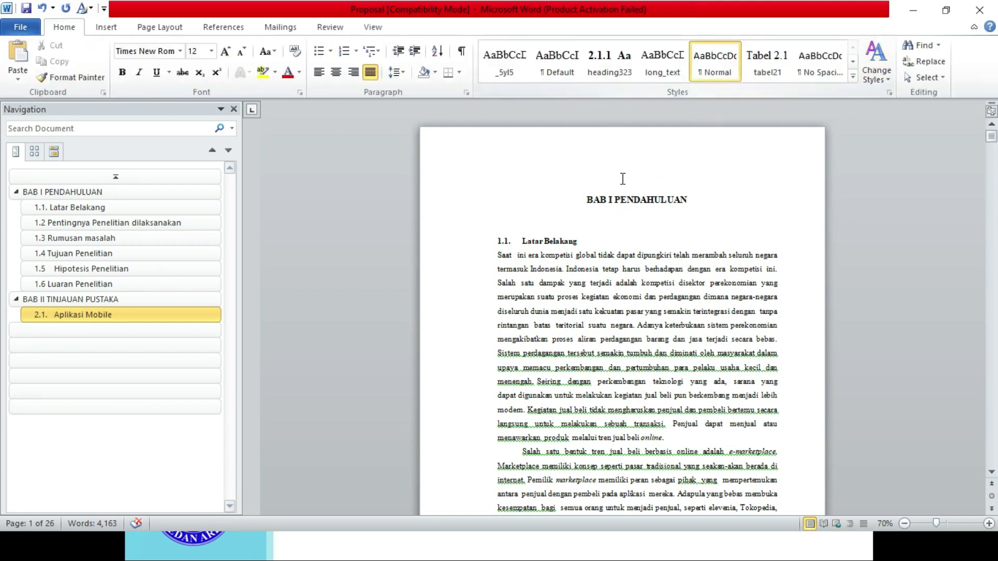
pyautogui.click(633, 197)
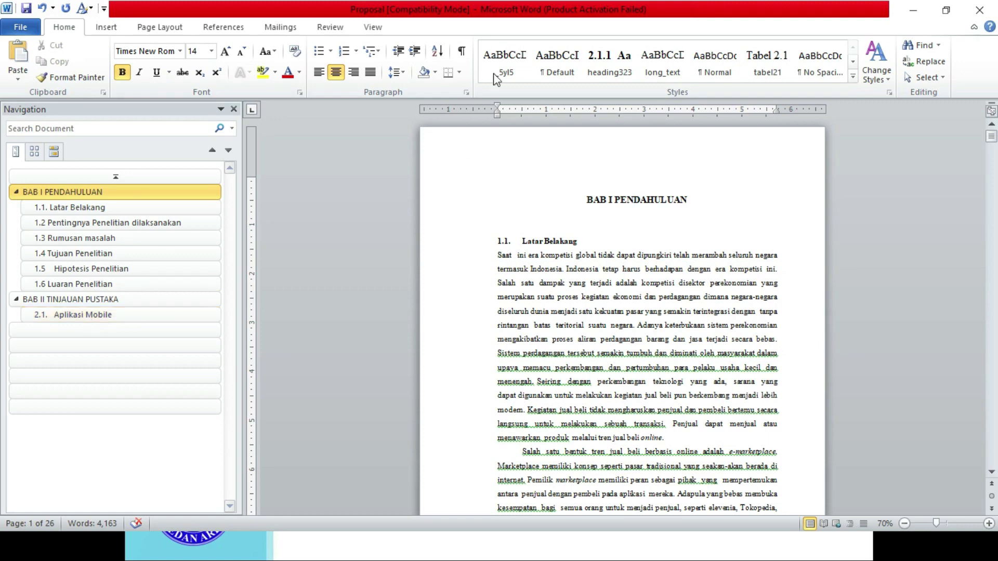
pyautogui.click(371, 30)
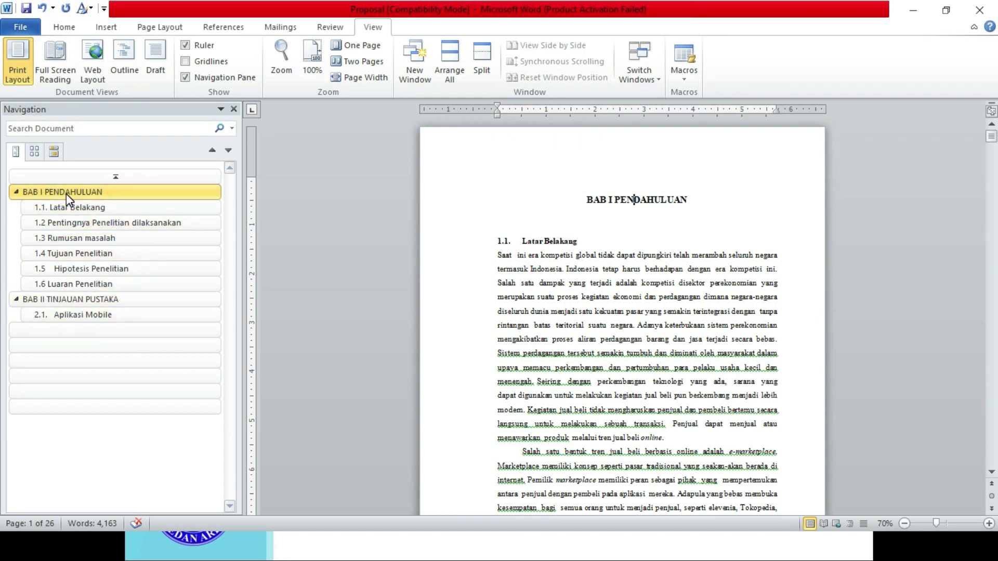
# Jump through 1.2, 1.5, 1.6, BAB II and 2.1 Aplikasi Mobile in the Navigation Pane, then switch to the slides.
pyautogui.click(72, 222)
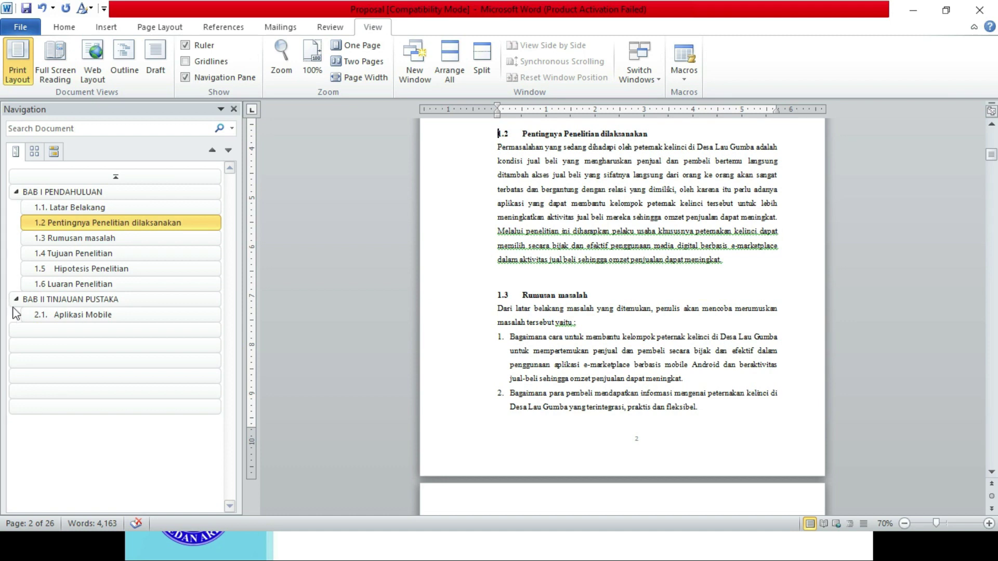
pyautogui.click(62, 269)
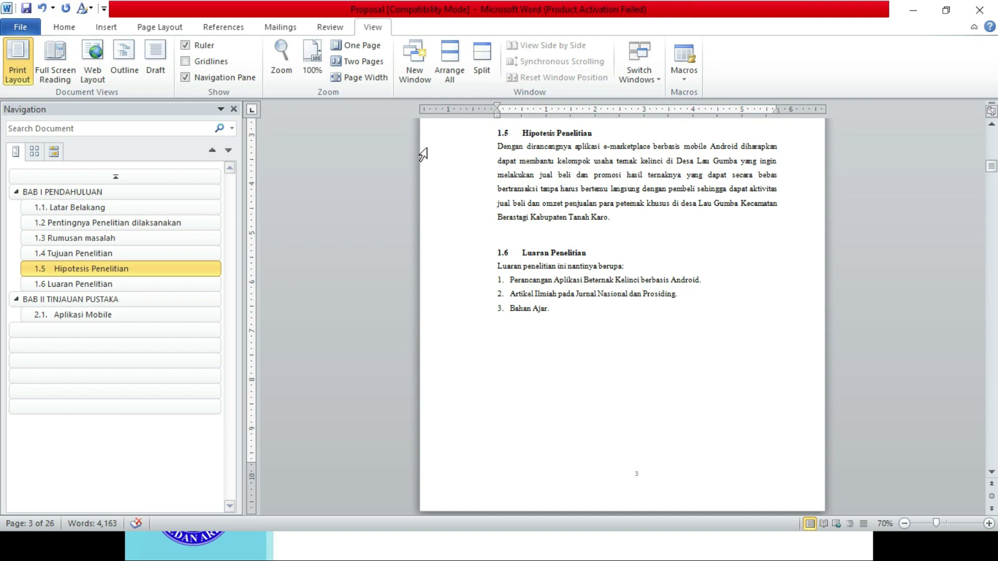
pyautogui.click(87, 285)
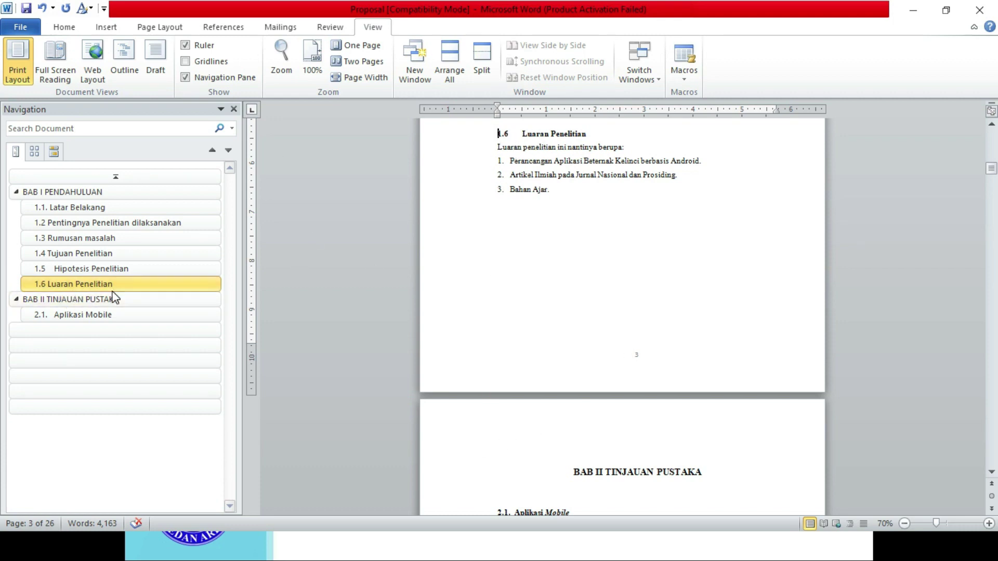
pyautogui.click(74, 300)
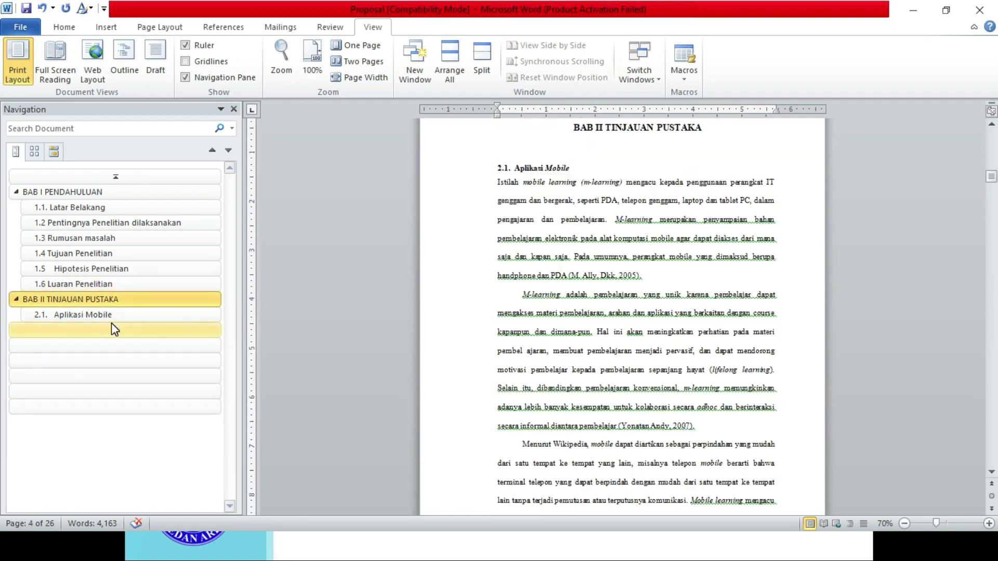
pyautogui.click(83, 316)
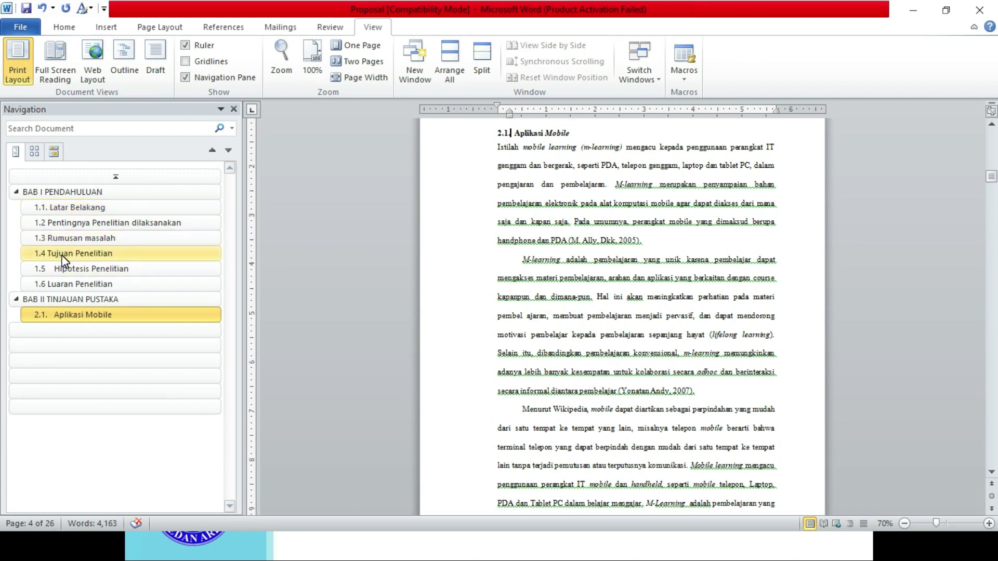
pyautogui.click(119, 224)
pyautogui.click(109, 254)
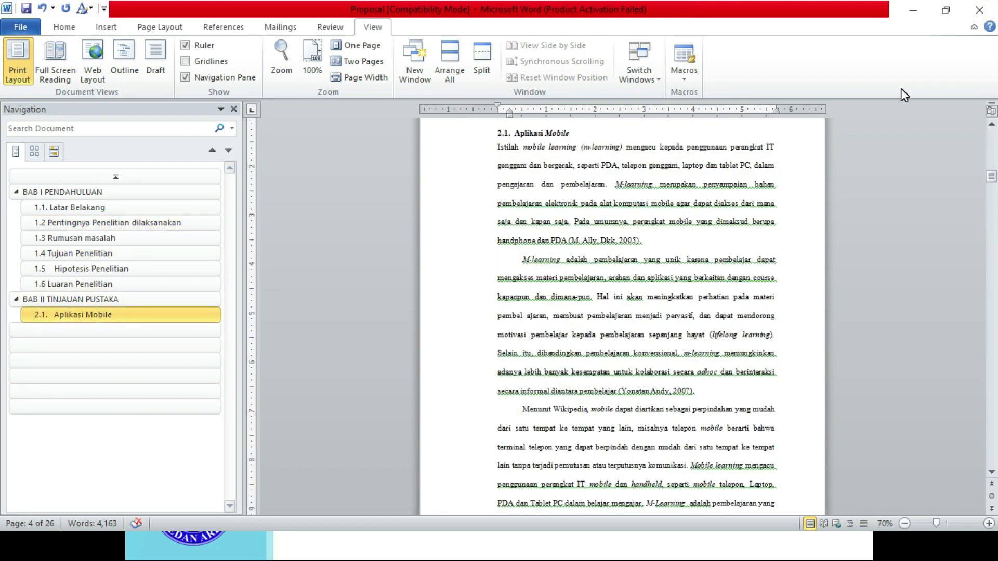
pyautogui.hotkey('alt', 'Tab')
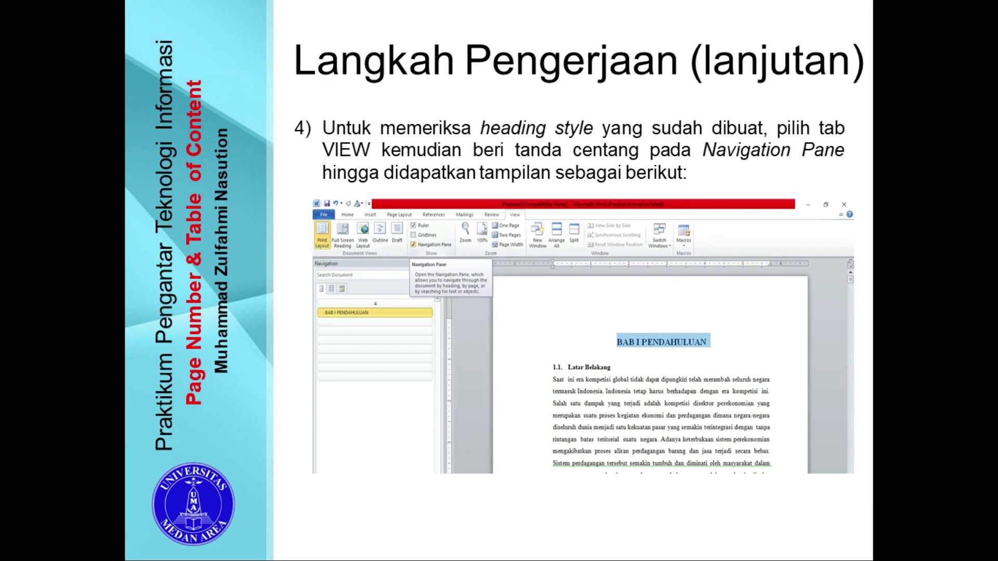
# Advance the slides to 'B. Memberikan Jeda Dokumen (Page Breaks)'.
pyautogui.press('Right')
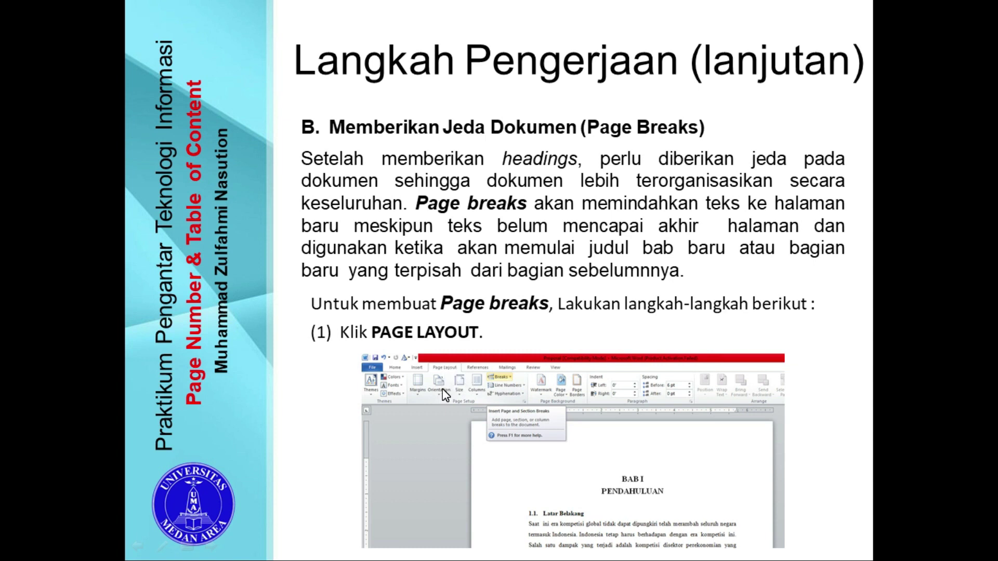
# Advance to the '(2) Pilih Breaks, kemudian Next Page' slide, then return to Word.
pyautogui.click(513, 381)
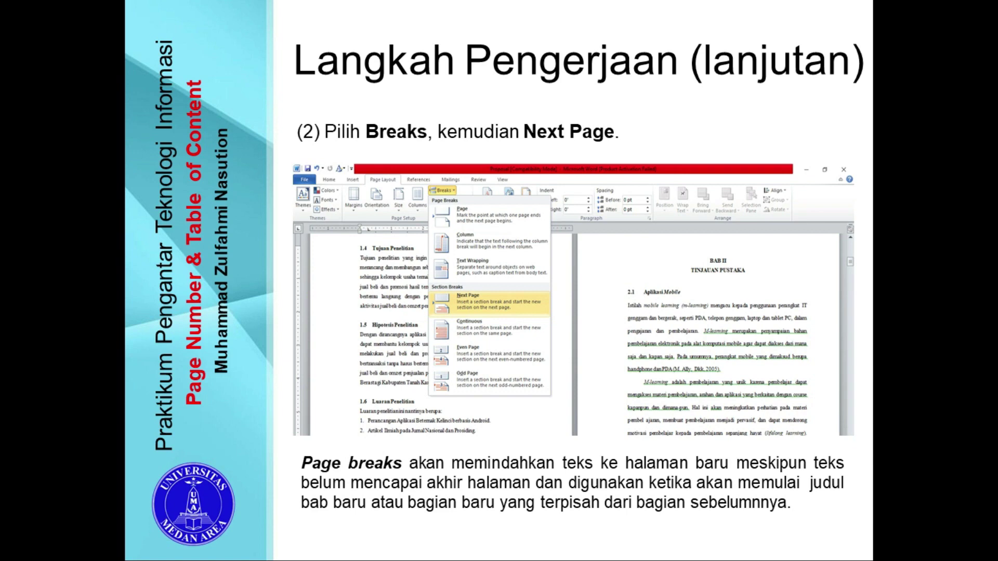
pyautogui.hotkey('alt', 'Tab')
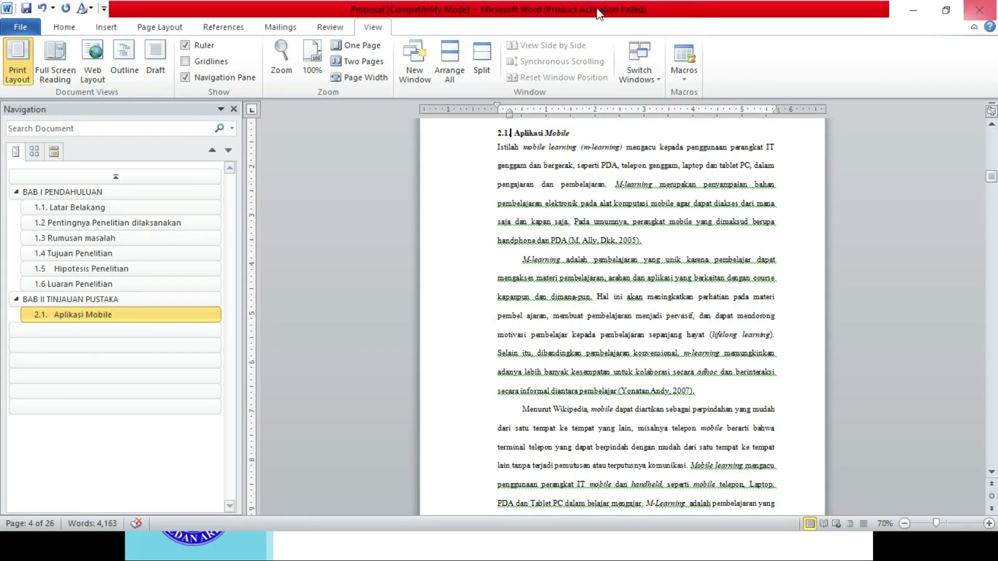
# Jump to BAB I PENDAHULUAN from the Navigation Pane, then turn the pane off.
pyautogui.click(89, 192)
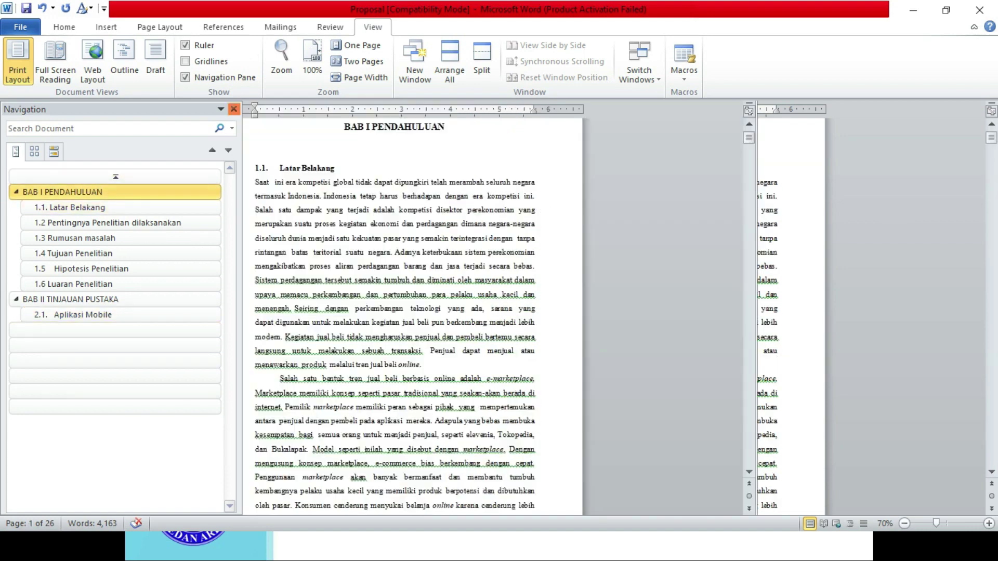
pyautogui.click(233, 111)
pyautogui.click(991, 125)
pyautogui.click(991, 125)
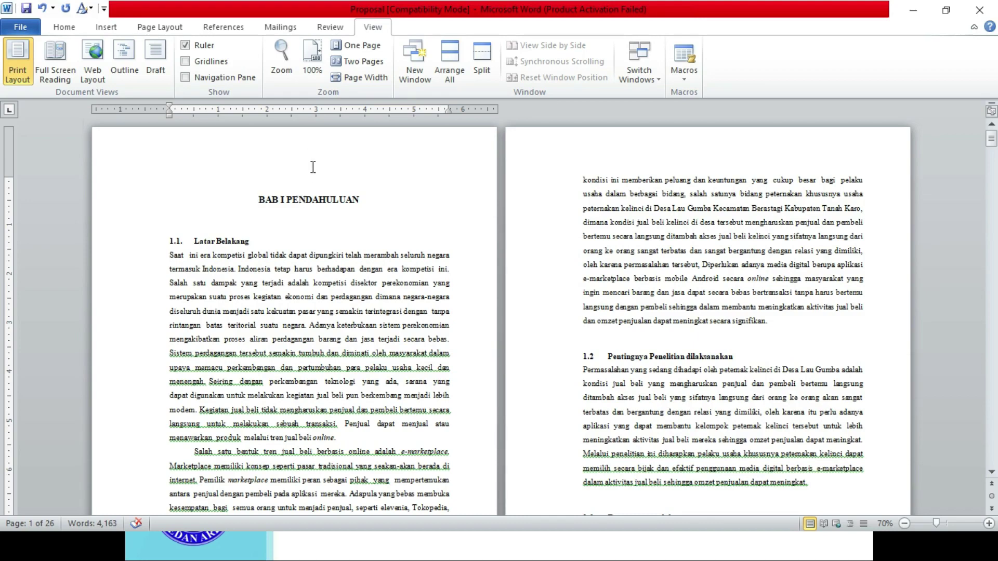
# Insert a Next Page section break from Layout > Breaks.
pyautogui.click(73, 34)
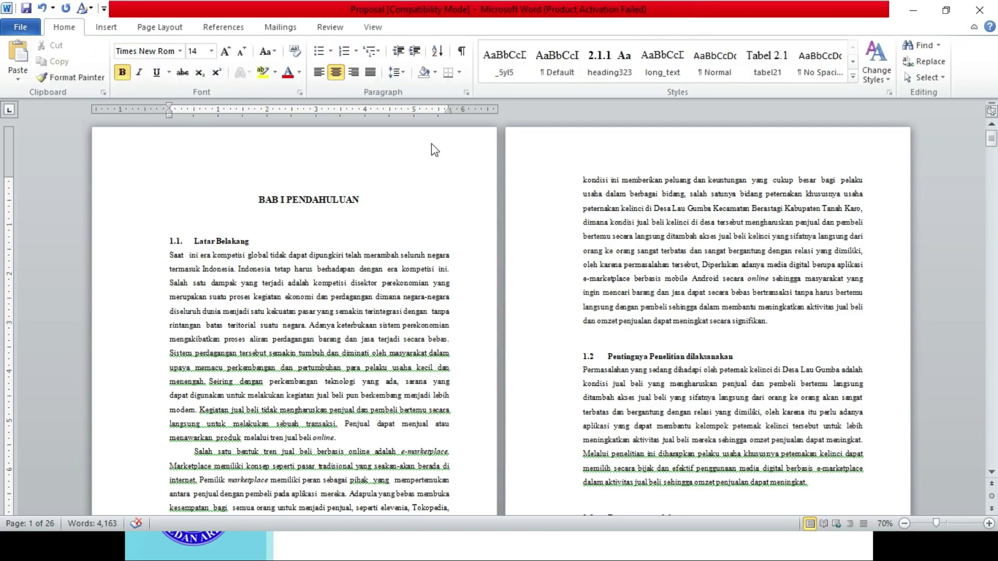
pyautogui.click(161, 31)
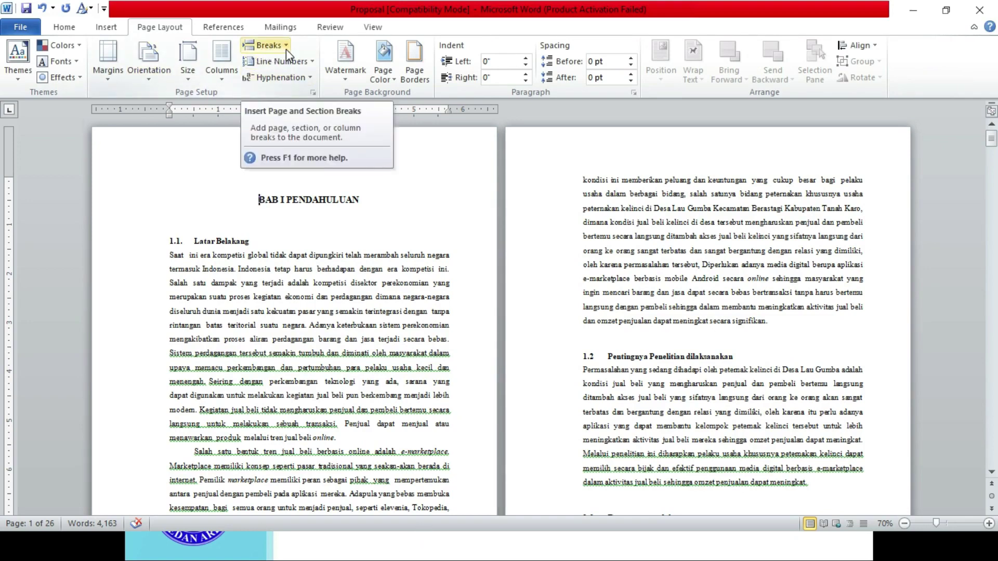
pyautogui.click(273, 47)
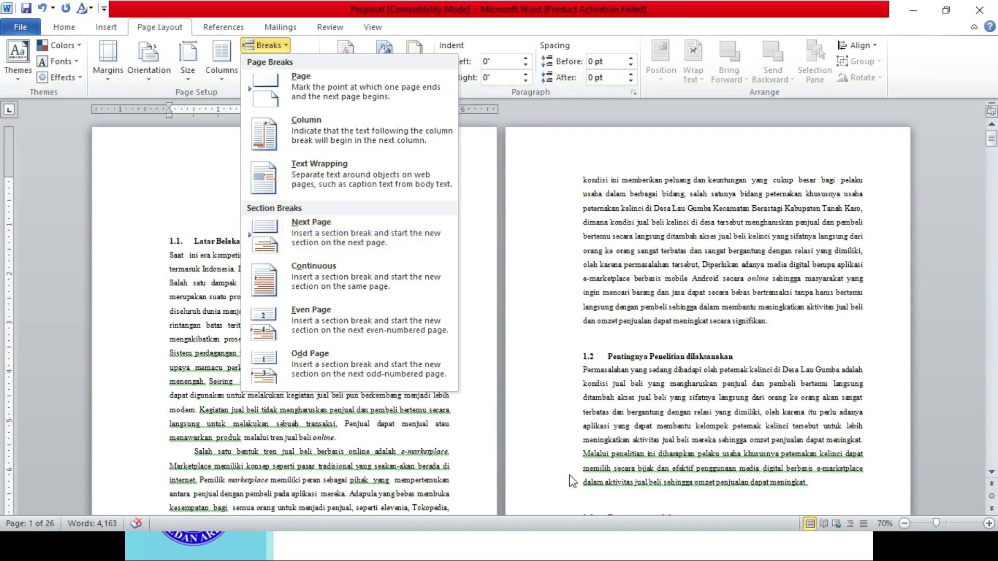
pyautogui.click(304, 235)
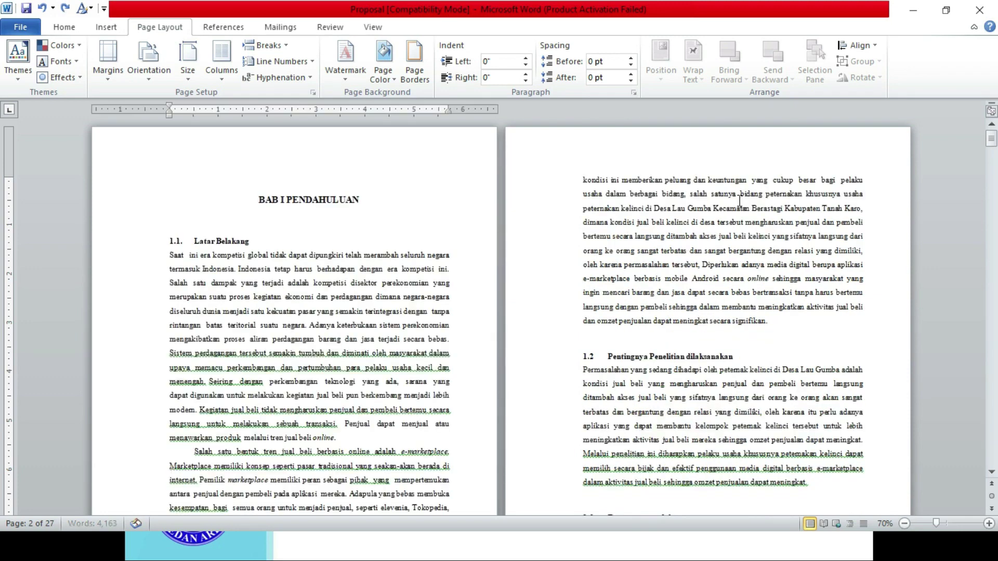
# Add a second Next Page break so page 1 stays blank, then return to the PowerPoint slides.
pyautogui.click(265, 47)
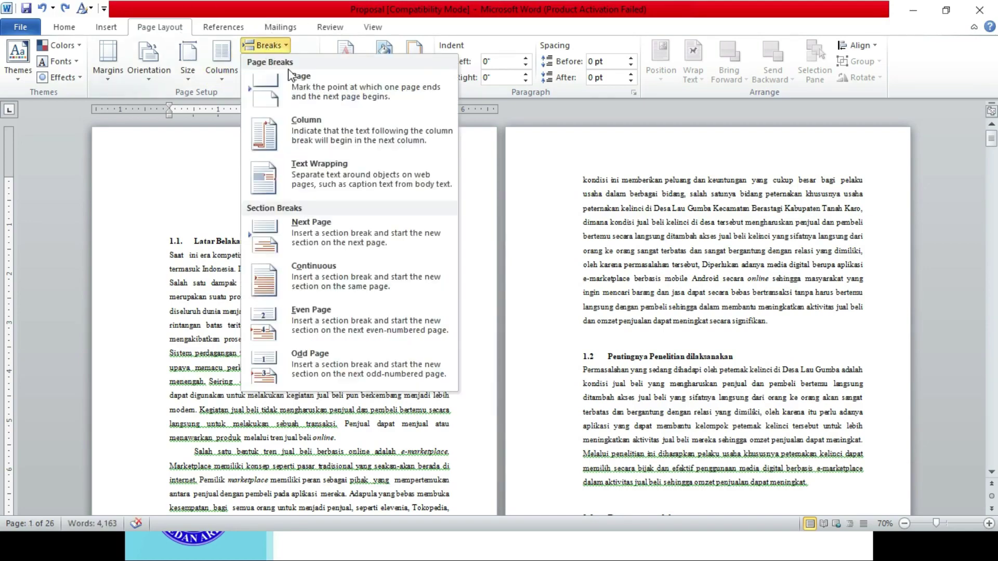
pyautogui.click(313, 240)
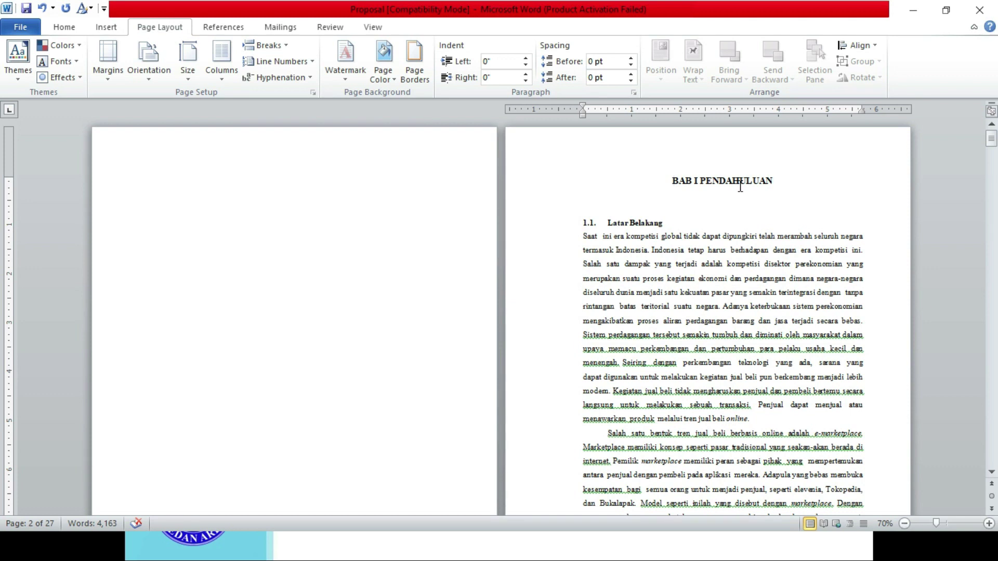
pyautogui.click(268, 190)
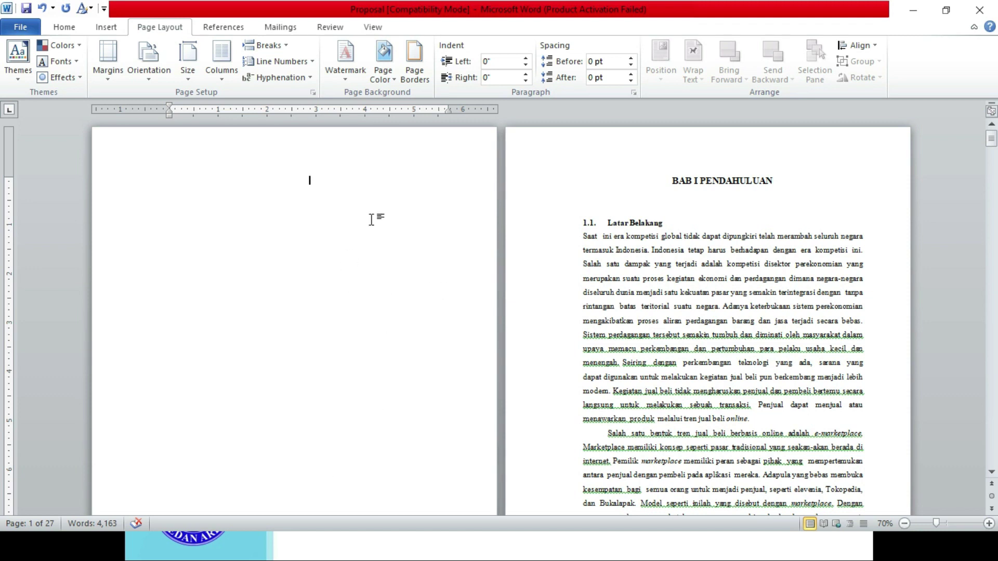
pyautogui.hotkey('alt', 'Tab')
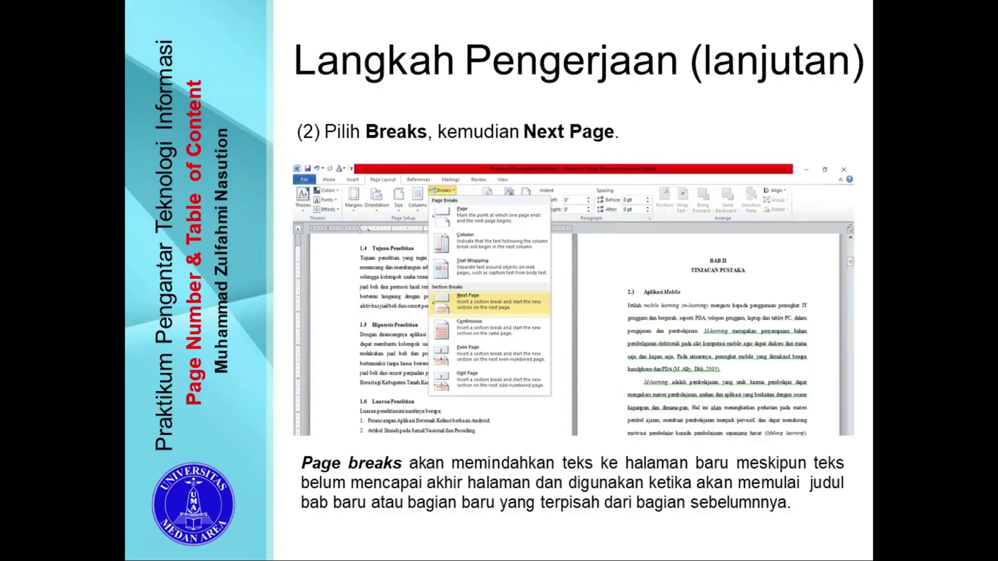
# Advance the slide show to section C, 'Menyisipkan Table Of Content (TOC)'.
pyautogui.press('Right')
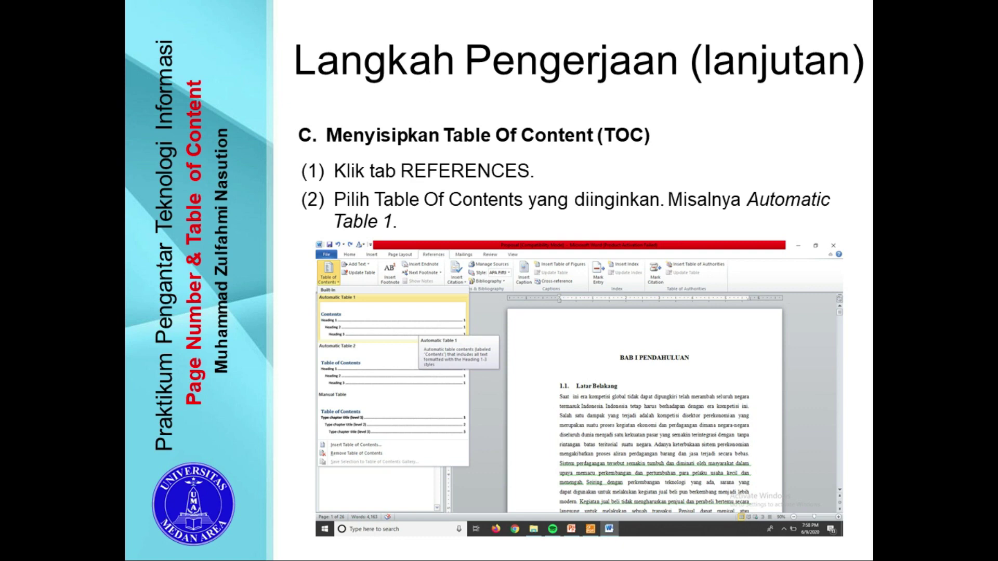
# Insert an Automatic Table 1 table of contents on blank page 1 from References.
pyautogui.hotkey('alt', 'Tab')
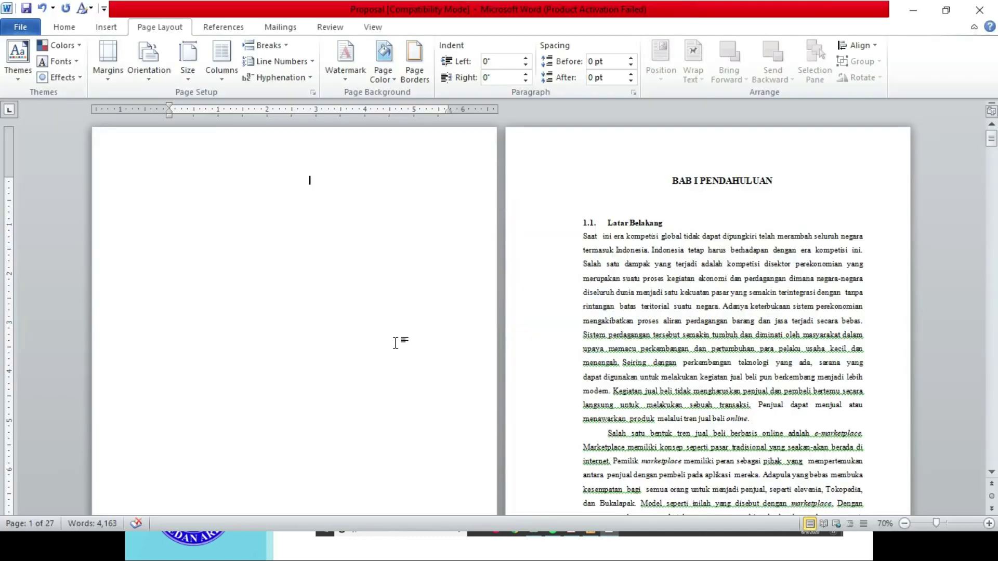
pyautogui.click(301, 172)
pyautogui.click(64, 29)
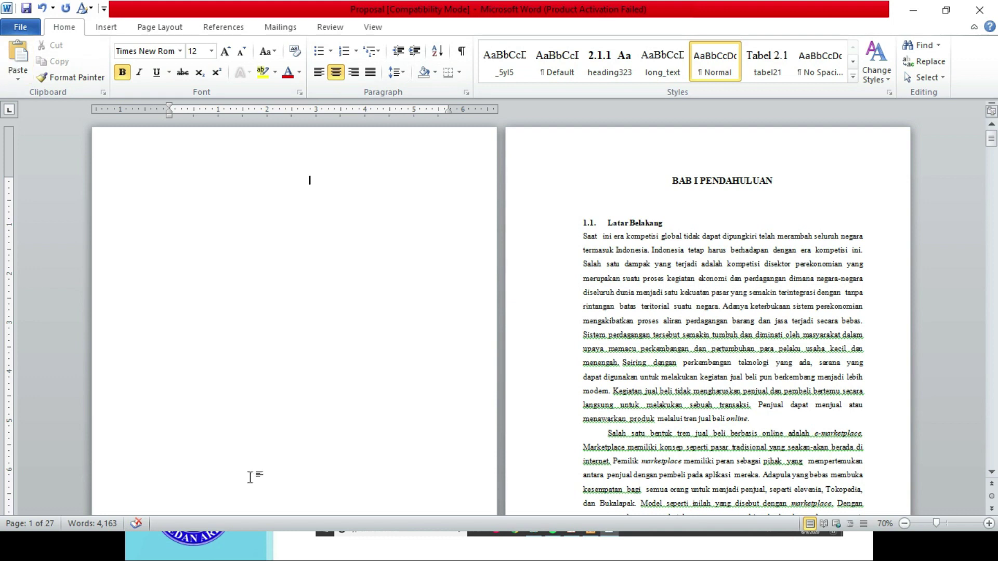
pyautogui.click(223, 28)
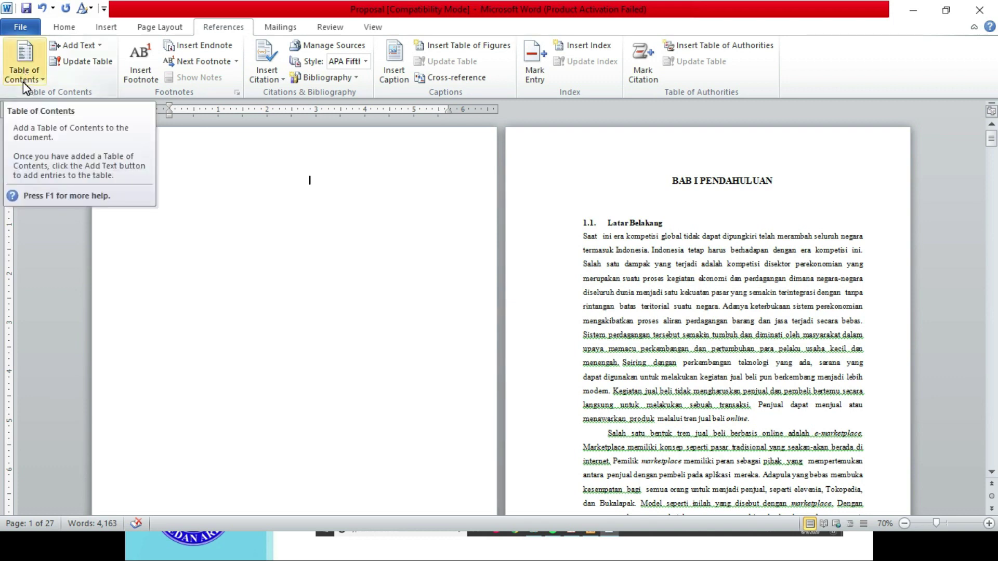
pyautogui.click(37, 79)
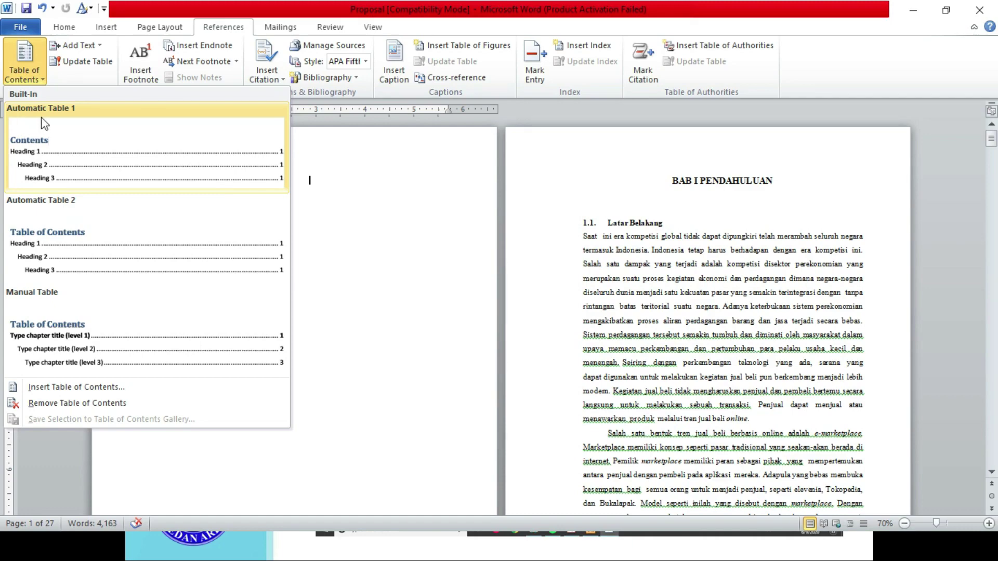
pyautogui.click(65, 125)
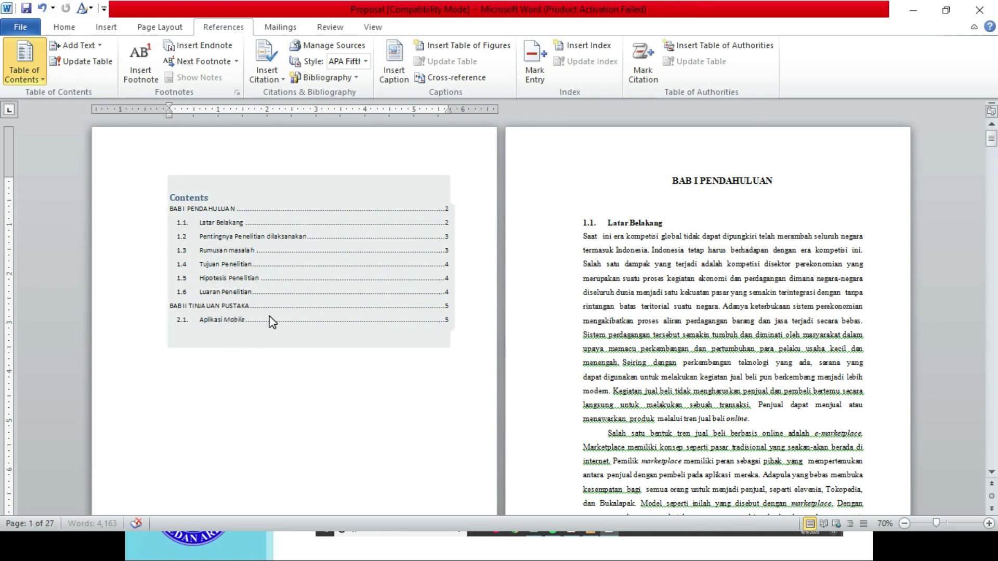
# Zoom the page view in to 100%.
pyautogui.click(470, 408)
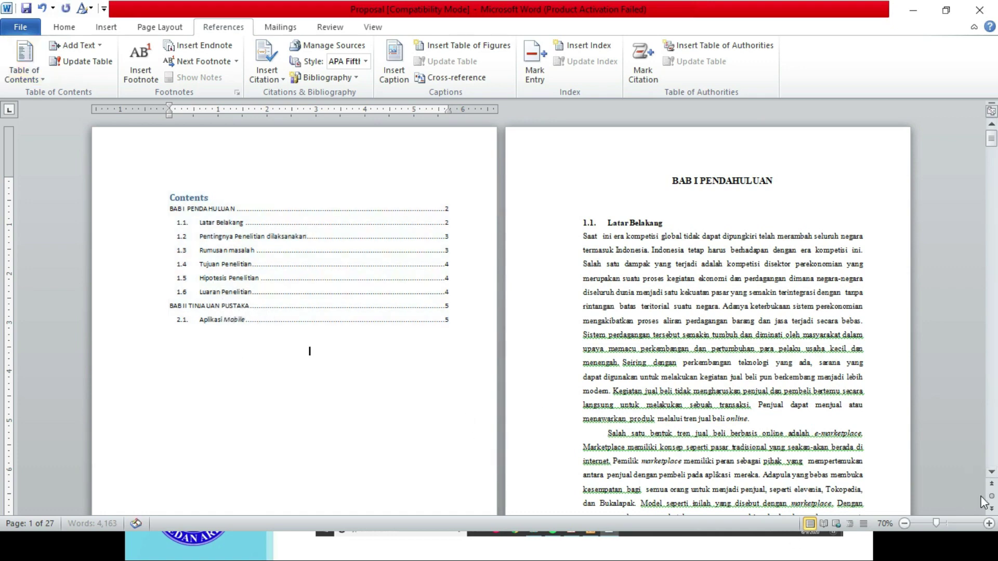
pyautogui.click(988, 523)
pyautogui.click(989, 523)
pyautogui.click(988, 524)
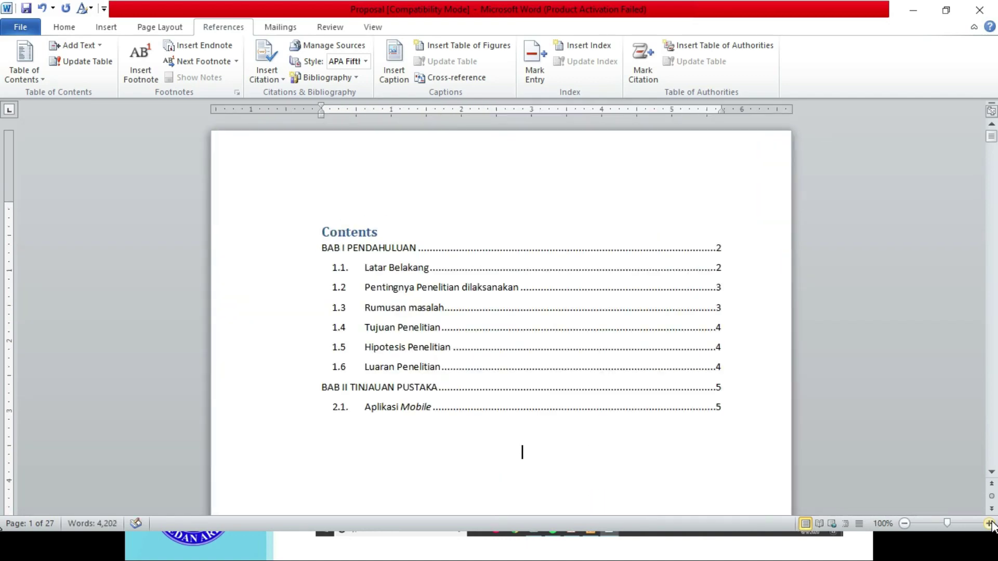
# Select the TOC entries and check the headings in the Navigation Pane, then close it.
pyautogui.click(359, 271)
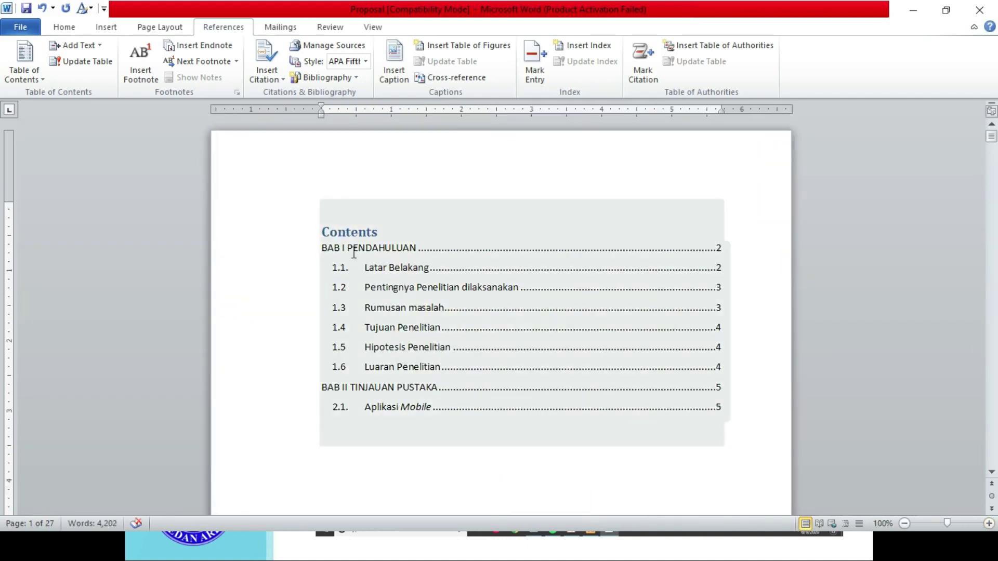
pyautogui.click(339, 233)
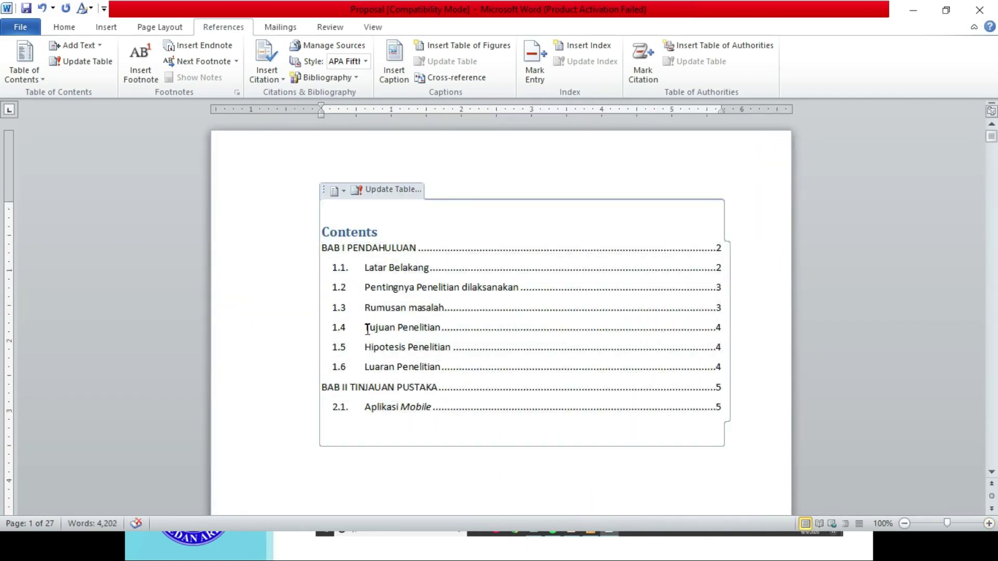
pyautogui.moveTo(324, 250); pyautogui.dragTo(468, 407)
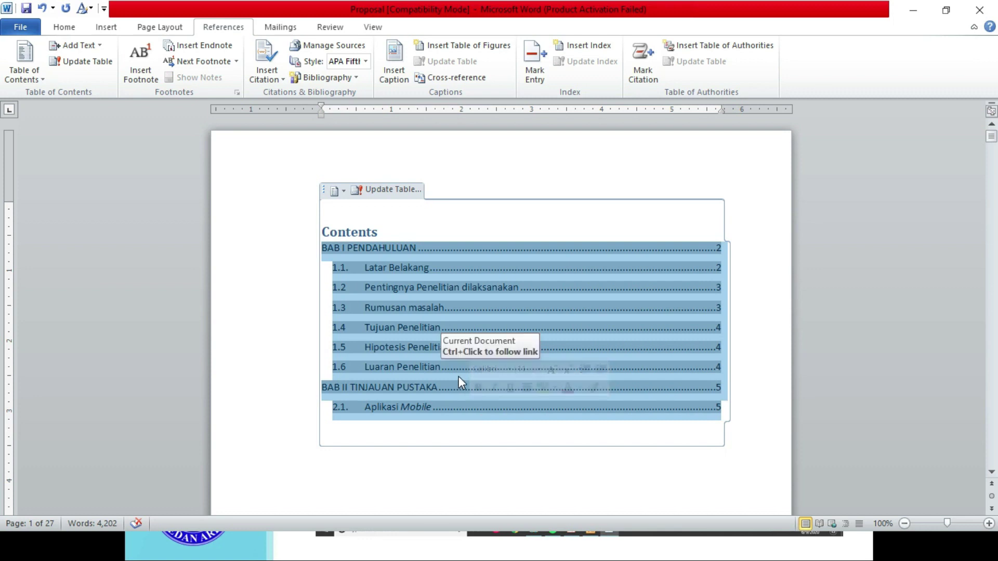
pyautogui.click(176, 32)
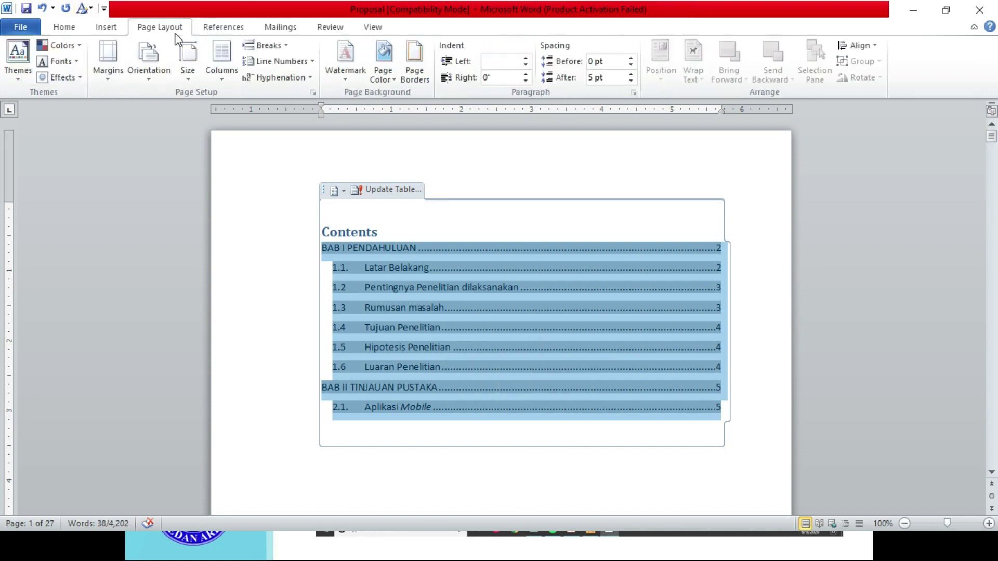
pyautogui.click(381, 30)
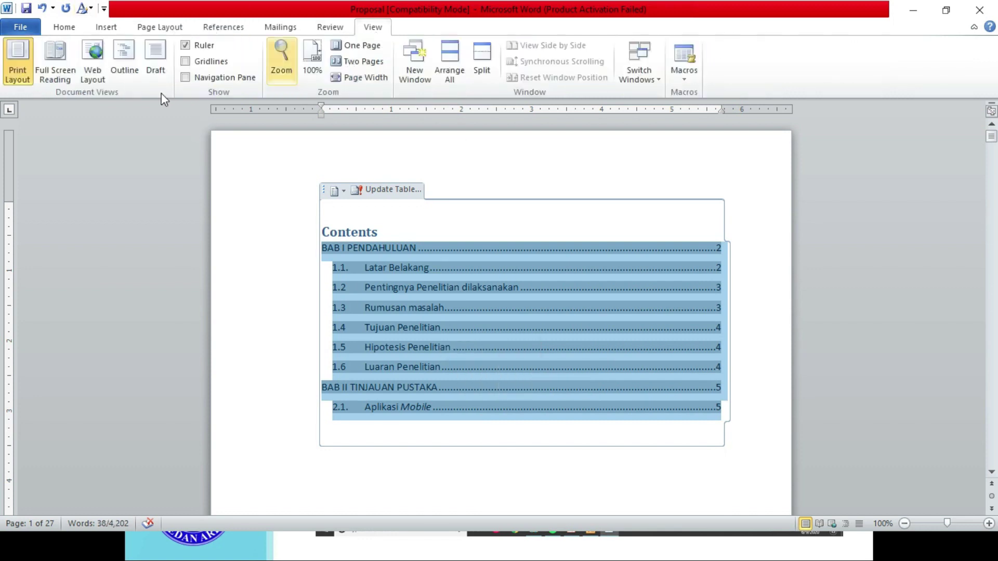
pyautogui.click(185, 77)
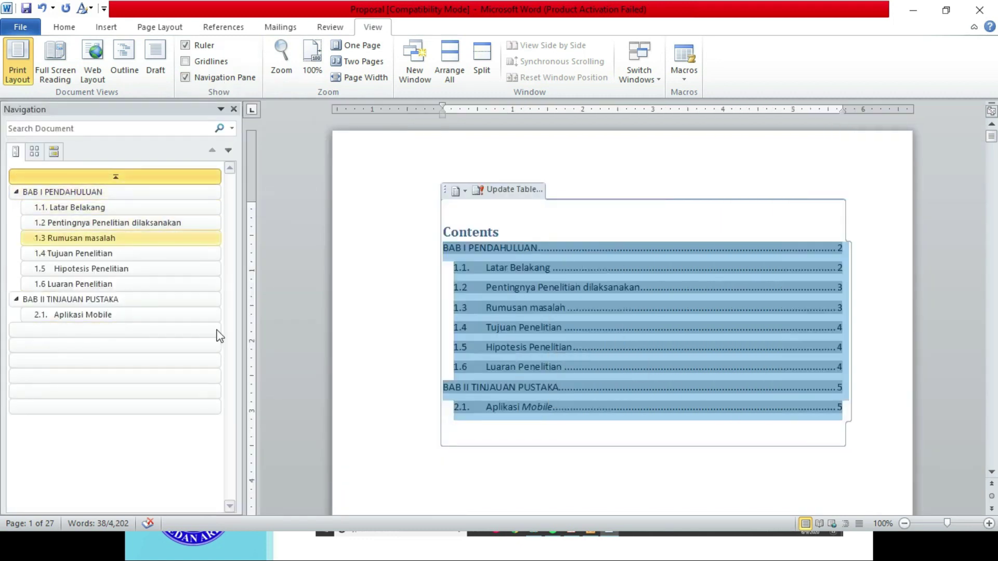
pyautogui.click(233, 109)
# Replace the 'Contents' heading text with 'Daftar Isi'.
pyautogui.click(396, 228)
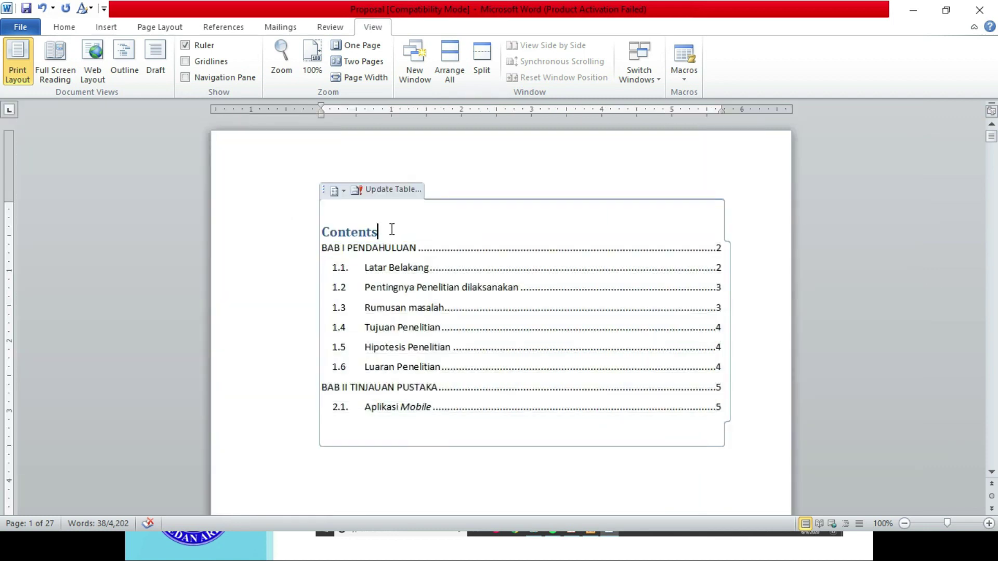
pyautogui.click(306, 233)
pyautogui.press('Delete')
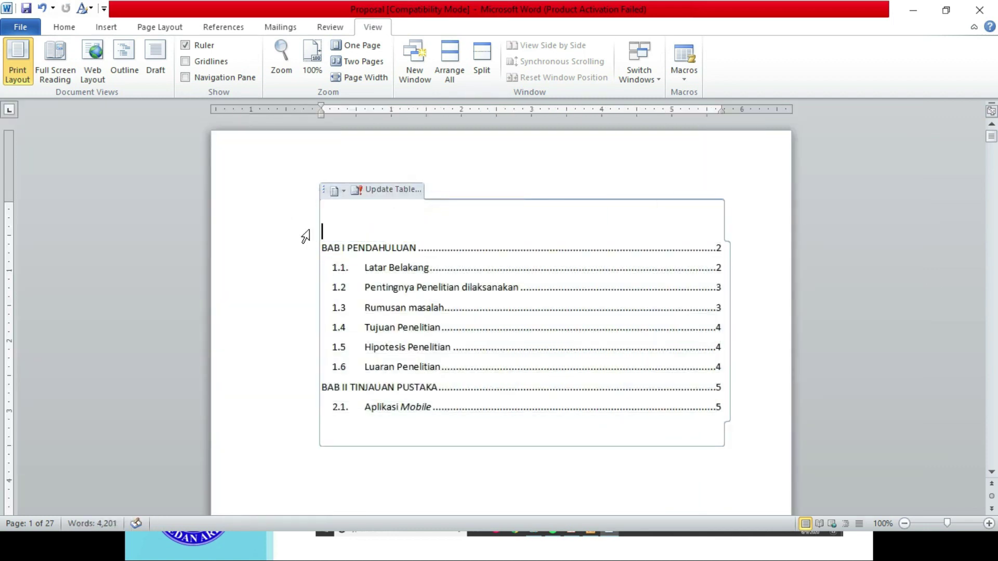
pyautogui.write('Daftar')
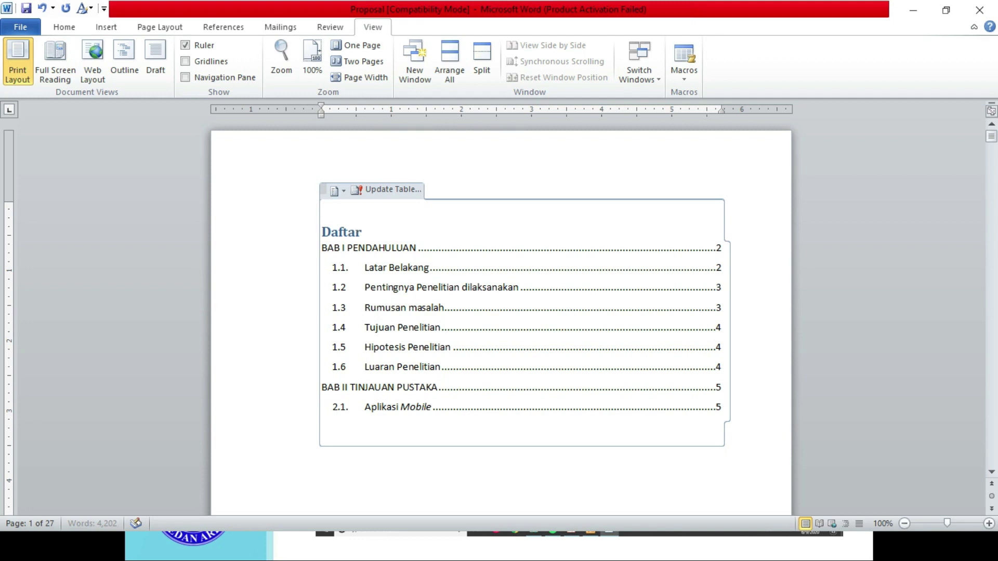
pyautogui.write(' Isi')
# Set the Daftar Isi heading in Times New Roman and centre it.
pyautogui.moveTo(323, 232); pyautogui.dragTo(380, 230)
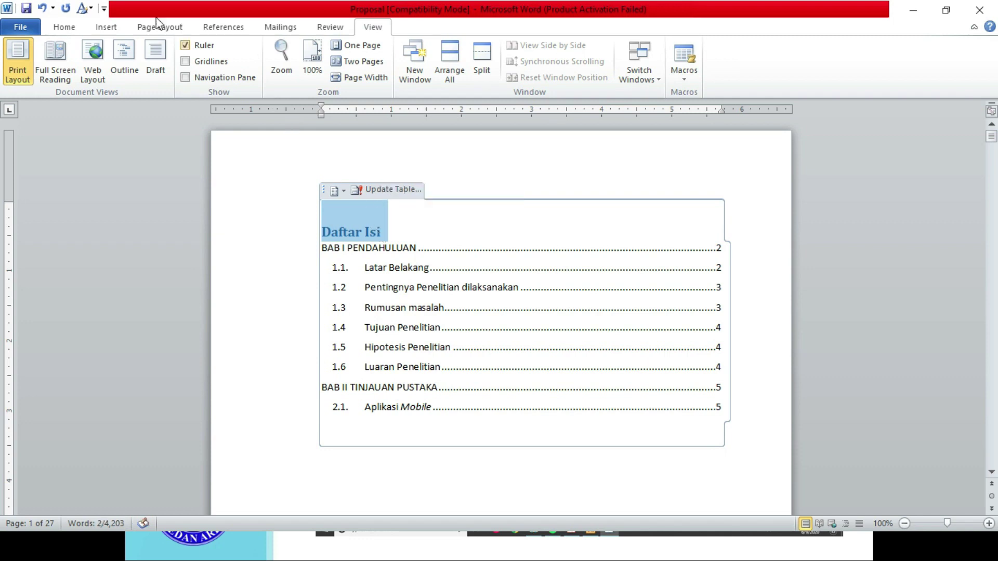
pyautogui.click(61, 27)
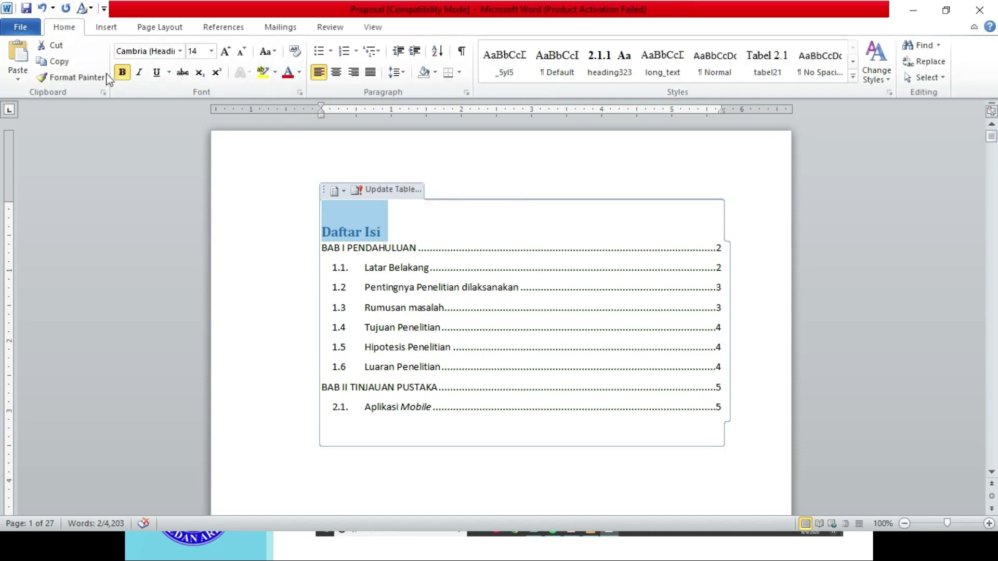
pyautogui.click(171, 52)
pyautogui.write('Times New Roman')
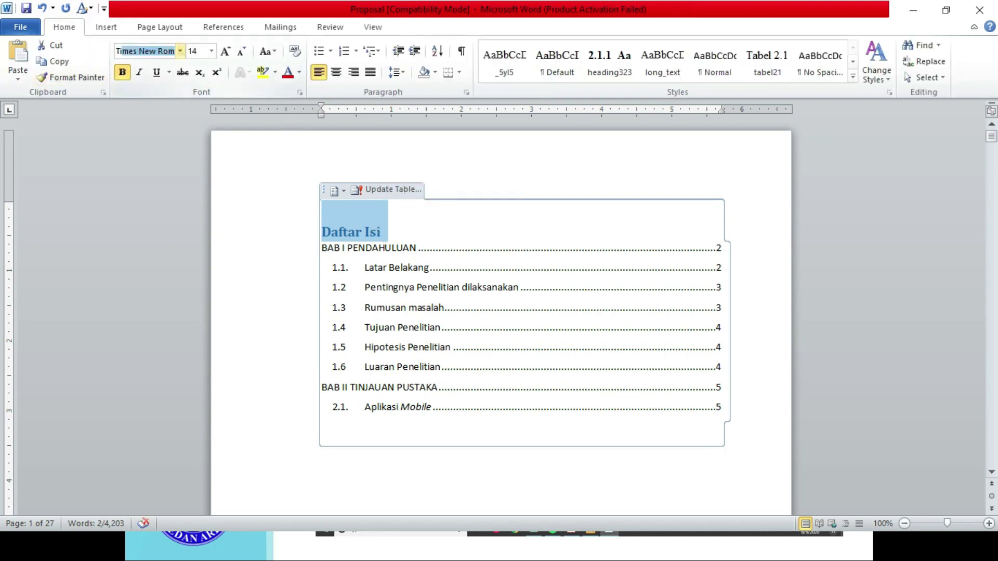
pyautogui.press('Return')
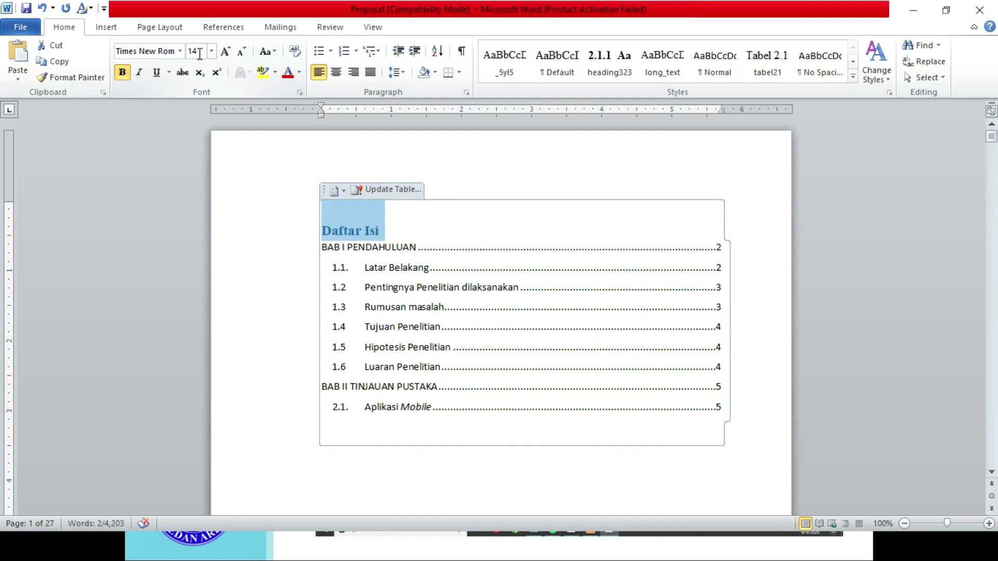
pyautogui.click(212, 51)
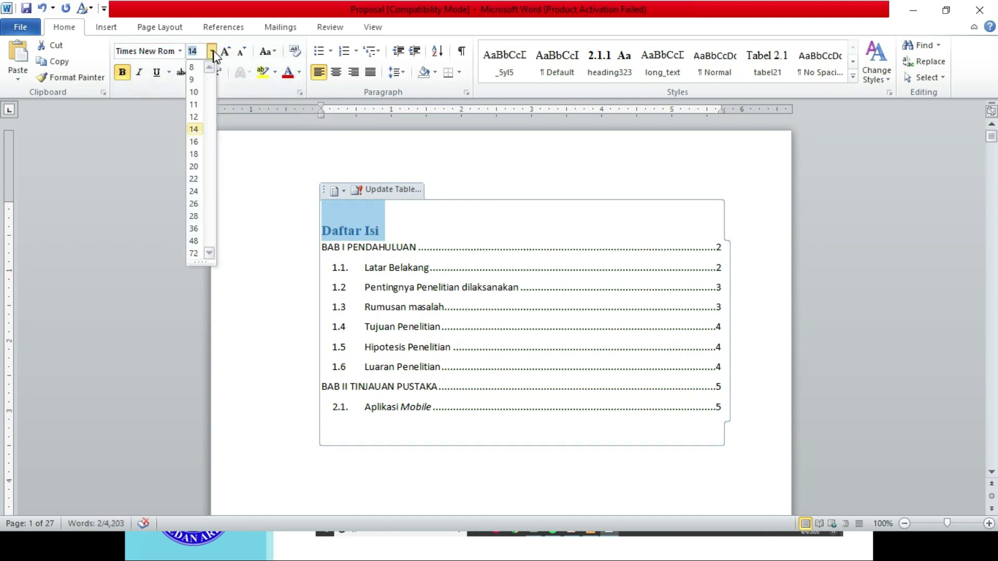
pyautogui.click(336, 72)
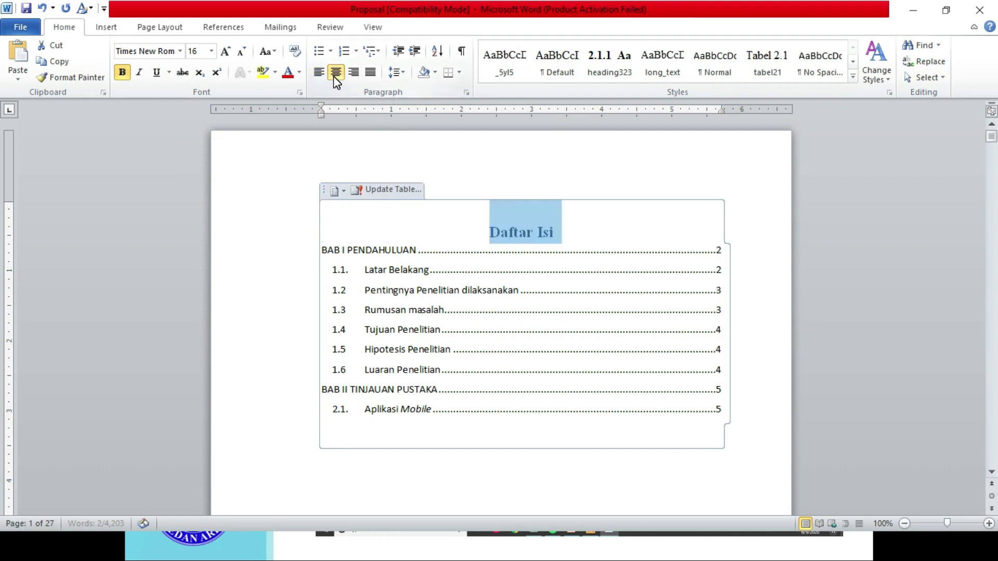
# Give the heading 6 pt spacing before and double line spacing.
pyautogui.click(467, 93)
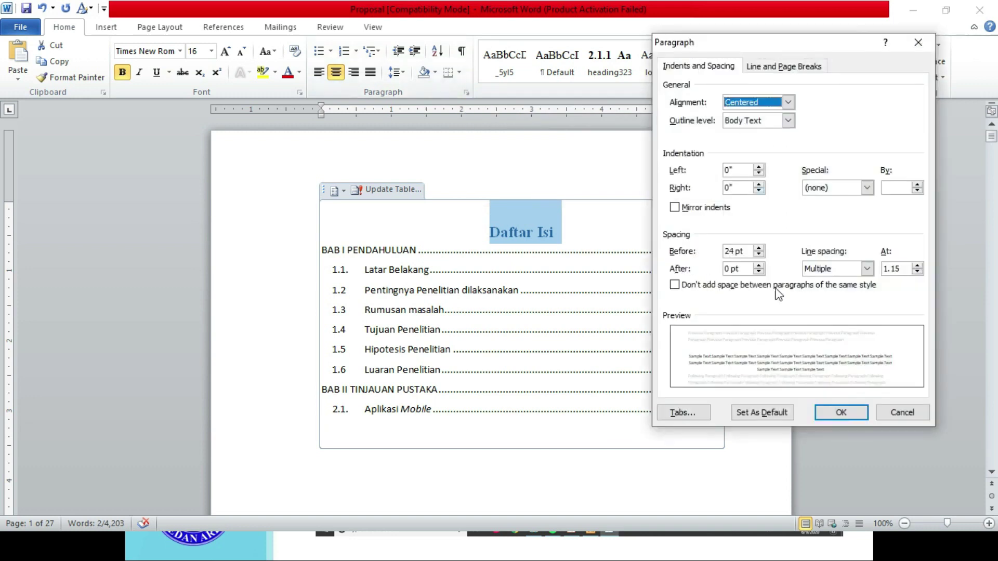
pyautogui.click(760, 255)
pyautogui.click(759, 255)
pyautogui.click(759, 255)
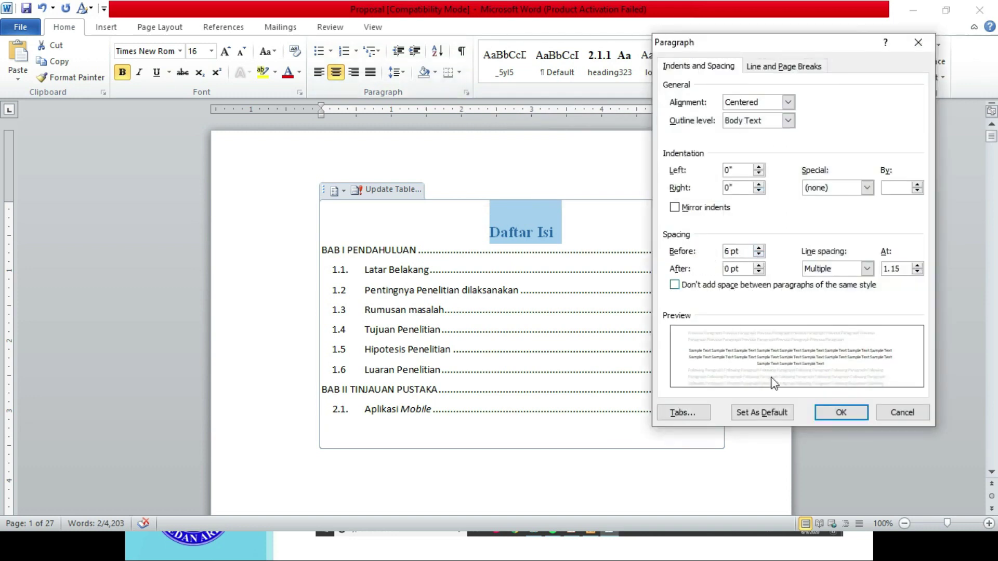
pyautogui.click(822, 269)
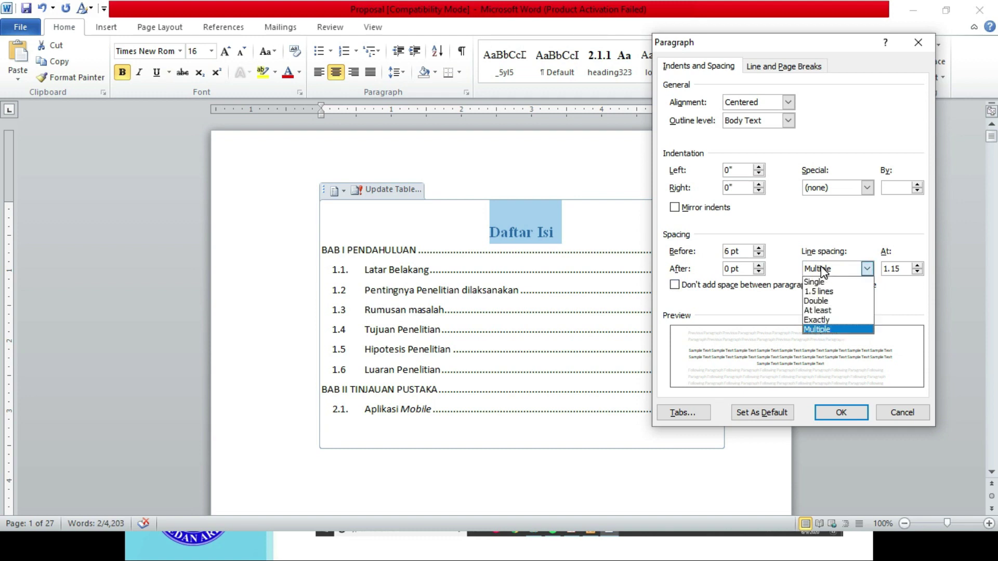
pyautogui.click(830, 301)
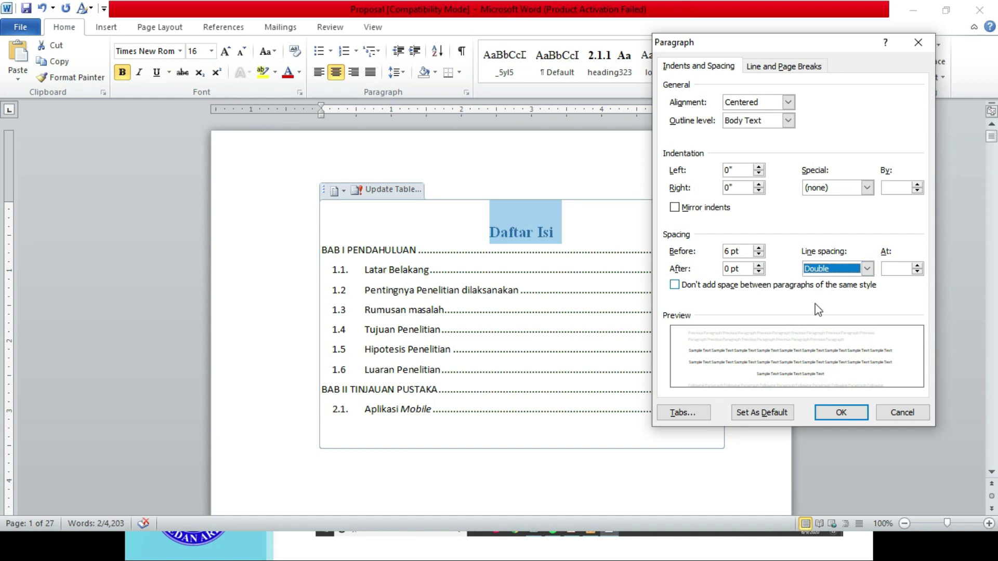
pyautogui.click(847, 412)
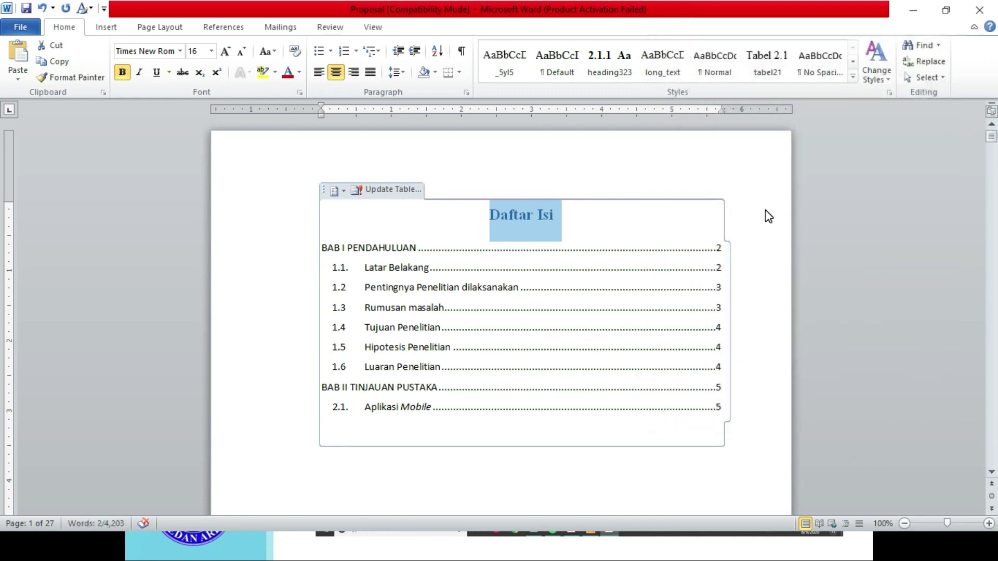
pyautogui.click(766, 210)
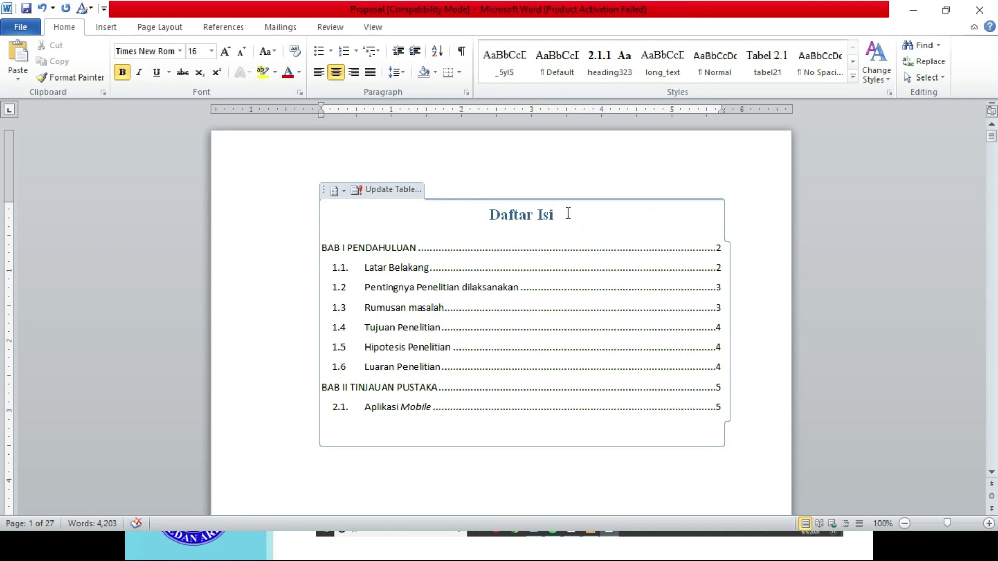
# Make the Daftar Isi title black with Automatic font colour.
pyautogui.moveTo(554, 214); pyautogui.dragTo(489, 215)
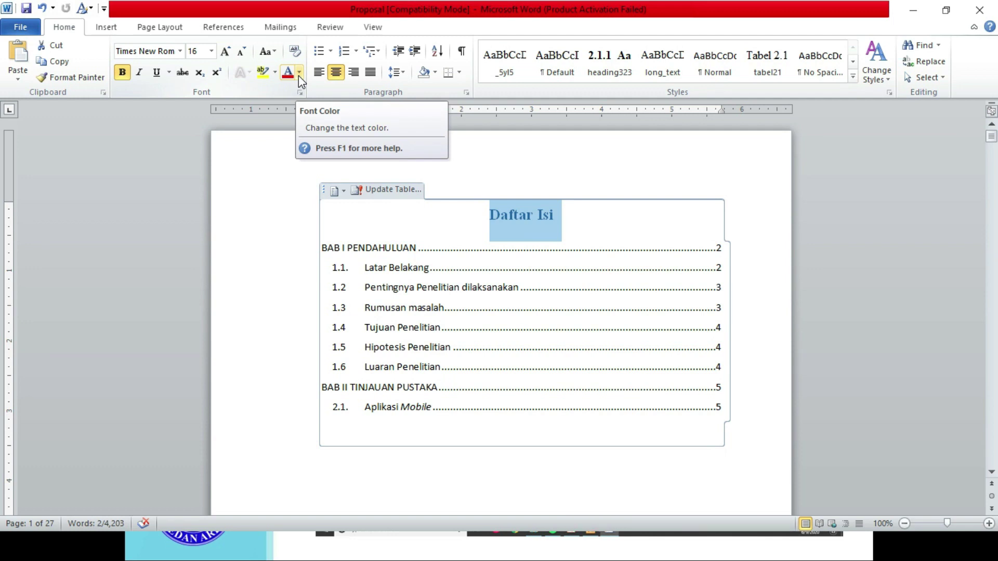
pyautogui.click(298, 75)
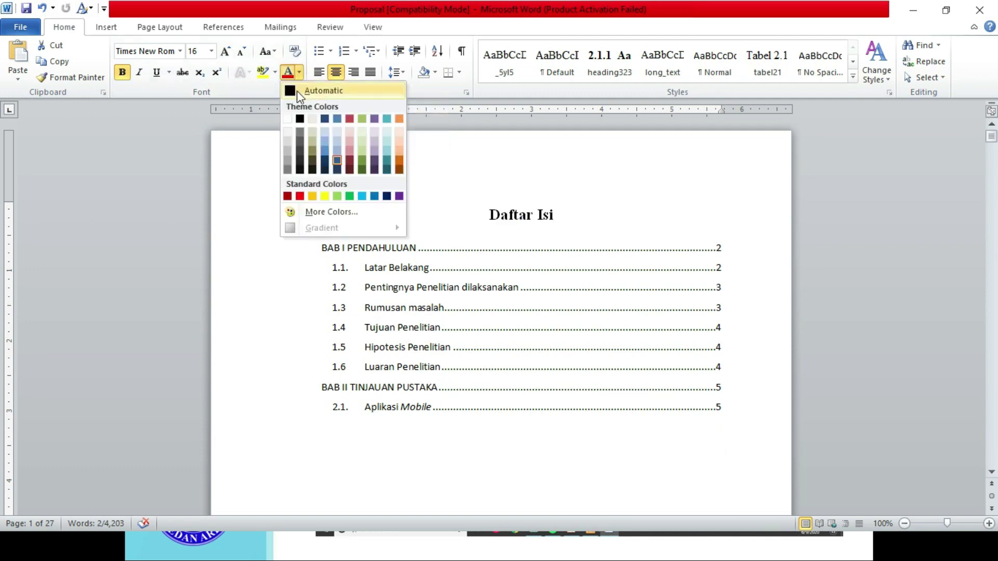
pyautogui.click(307, 93)
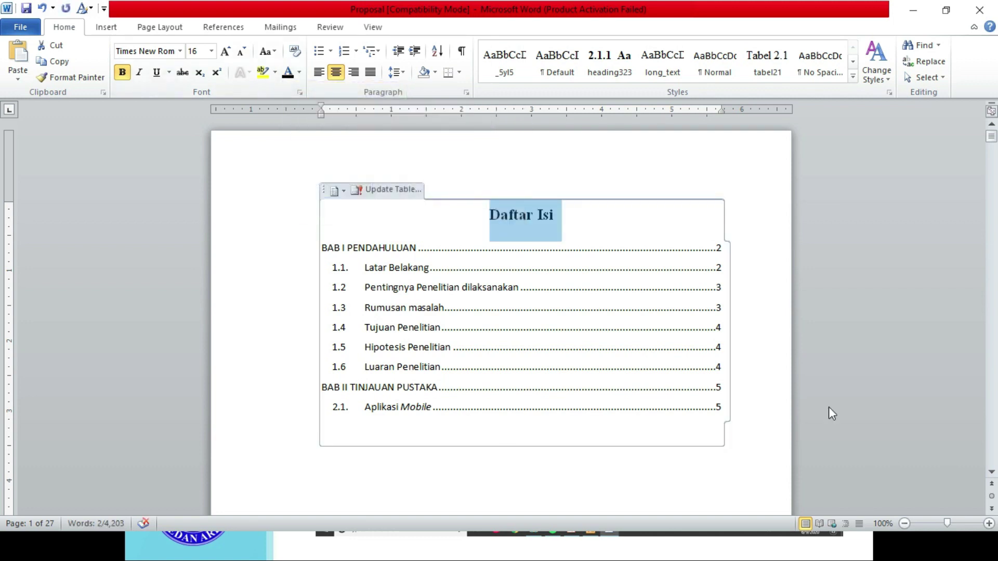
# Set all BAB I and BAB II contents entries to Times New Roman 12 pt.
pyautogui.click(751, 420)
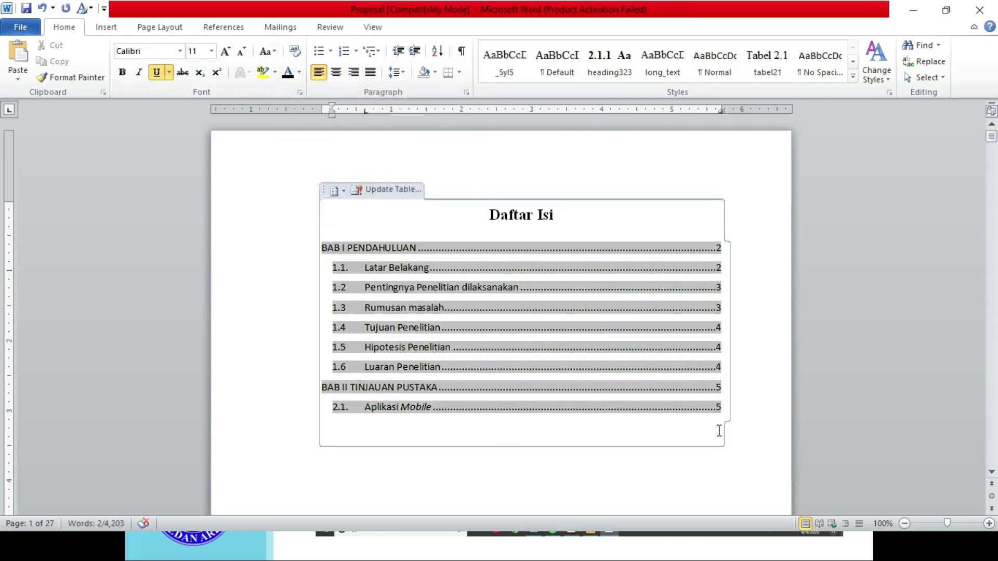
pyautogui.click(351, 229)
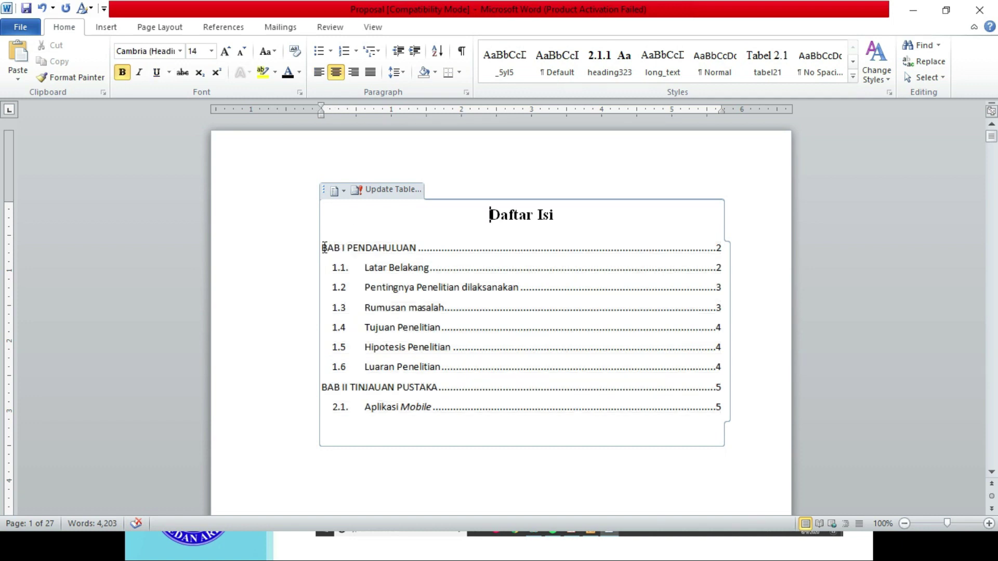
pyautogui.moveTo(322, 248)
pyautogui.mouseDown()
pyautogui.moveTo(376, 259)
pyautogui.moveTo(623, 415)
pyautogui.mouseUp()
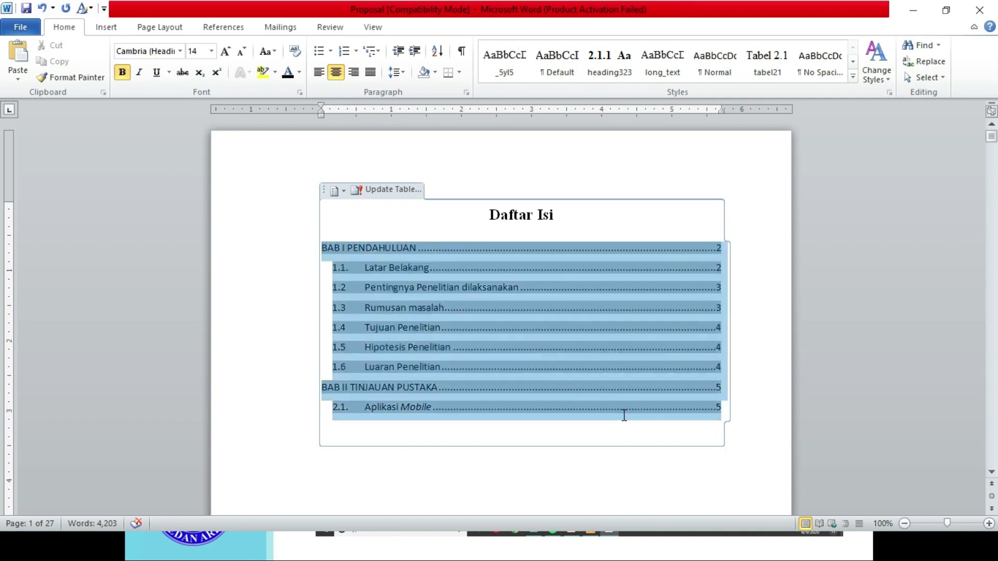
pyautogui.click(144, 52)
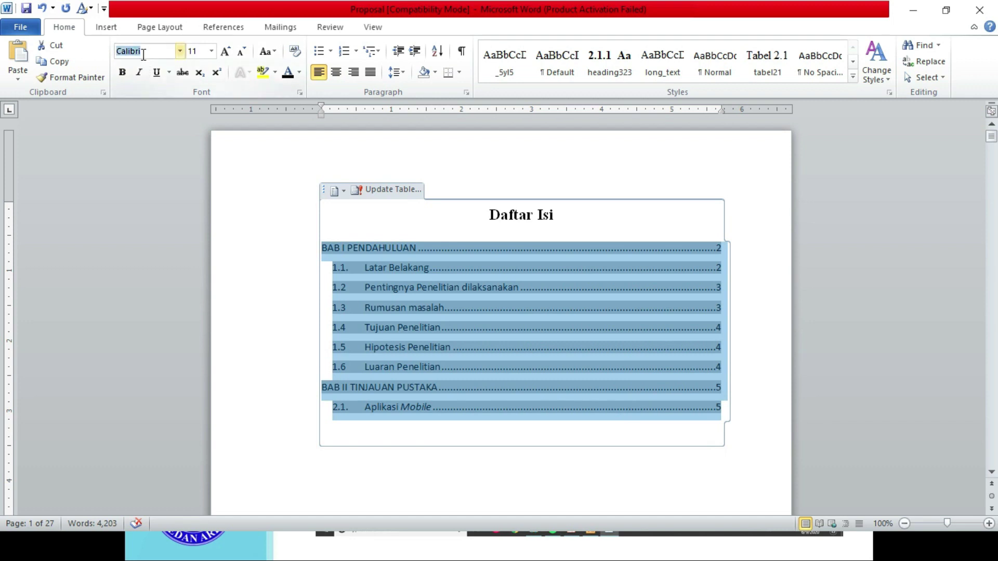
pyautogui.write('Times New Roman')
pyautogui.press('Return')
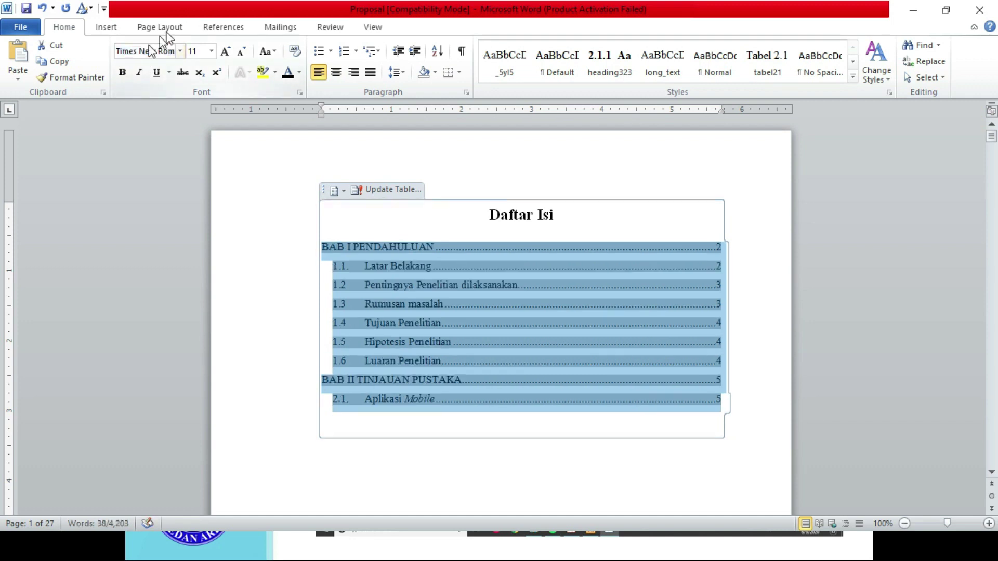
pyautogui.click(211, 51)
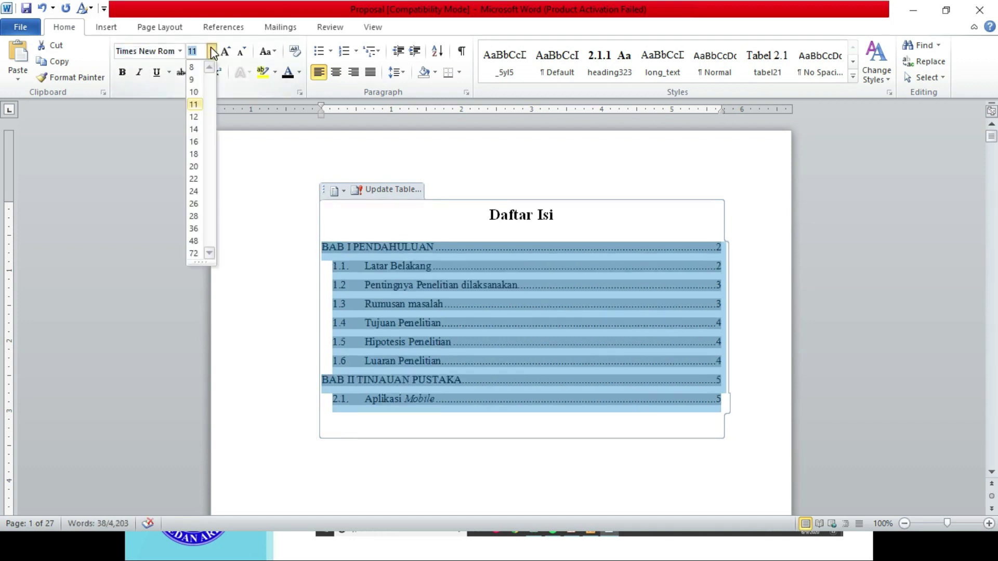
pyautogui.click(194, 120)
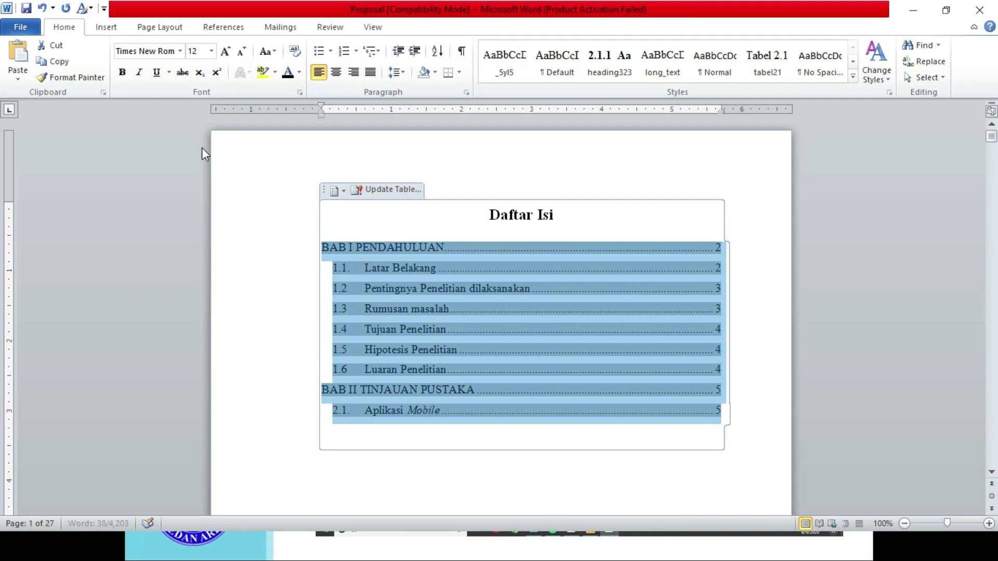
pyautogui.click(763, 303)
pyautogui.click(457, 175)
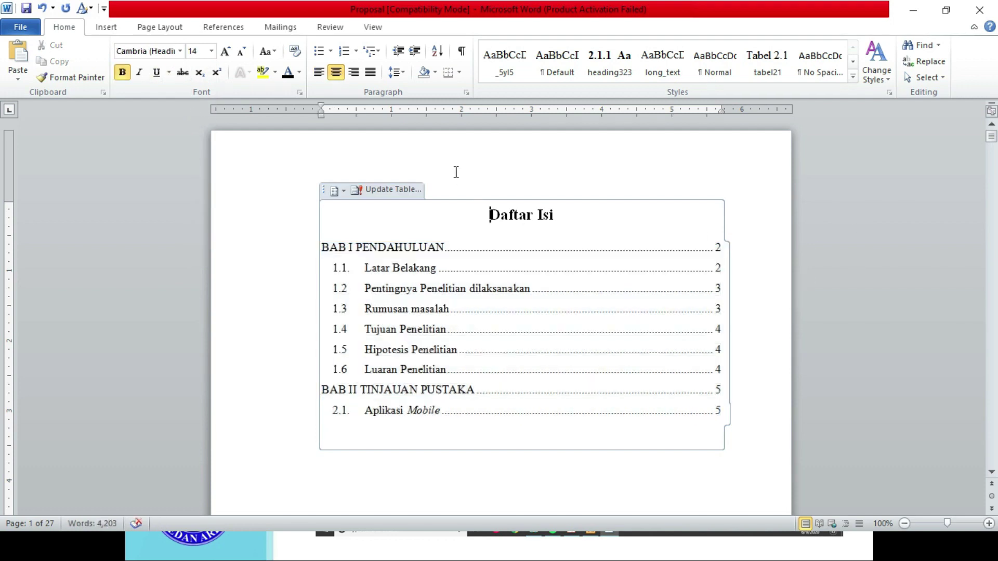
pyautogui.click(502, 475)
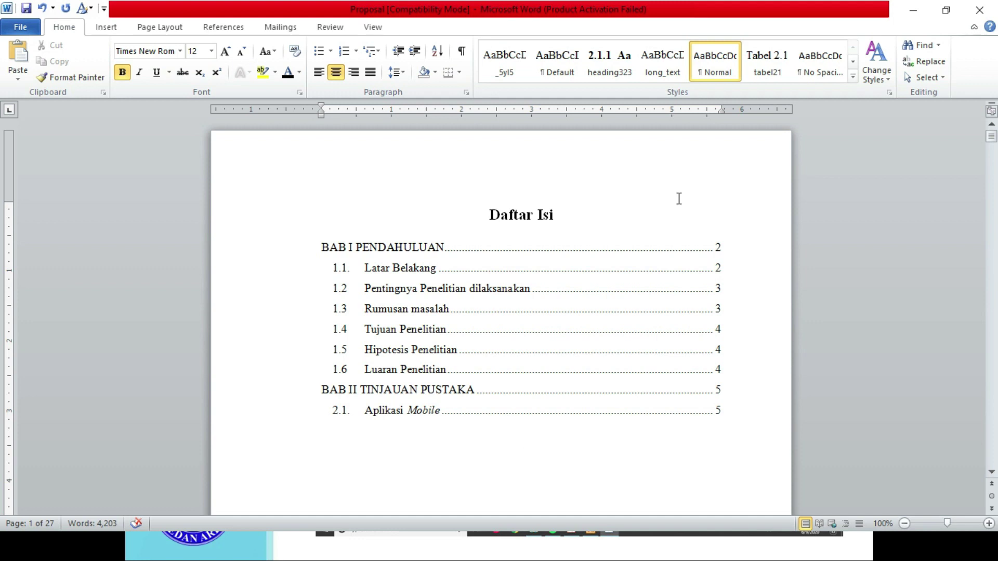
# Advance the slides two places to section D on updating the TOC, then return to Word.
pyautogui.hotkey('alt', 'Tab')
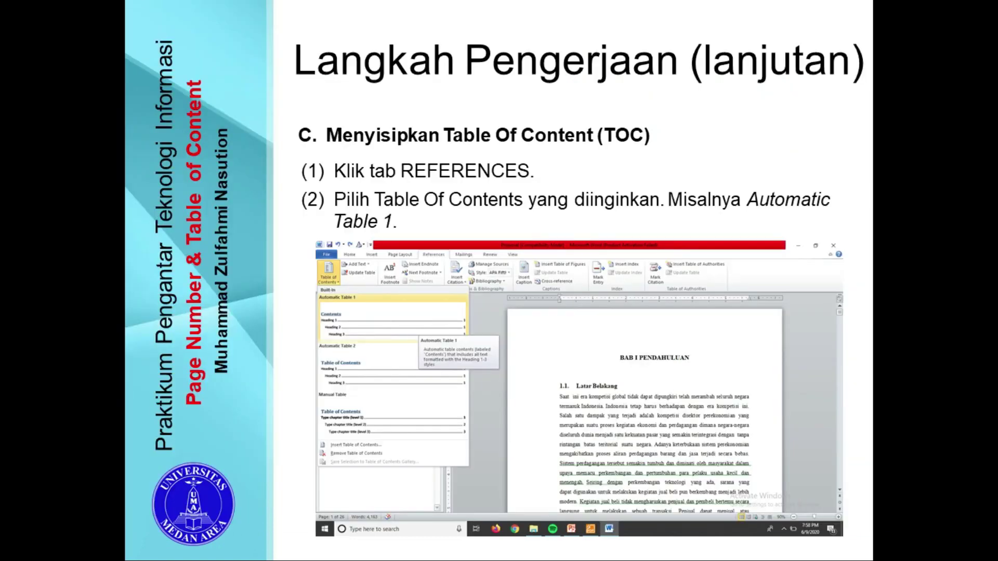
pyautogui.press('Right')
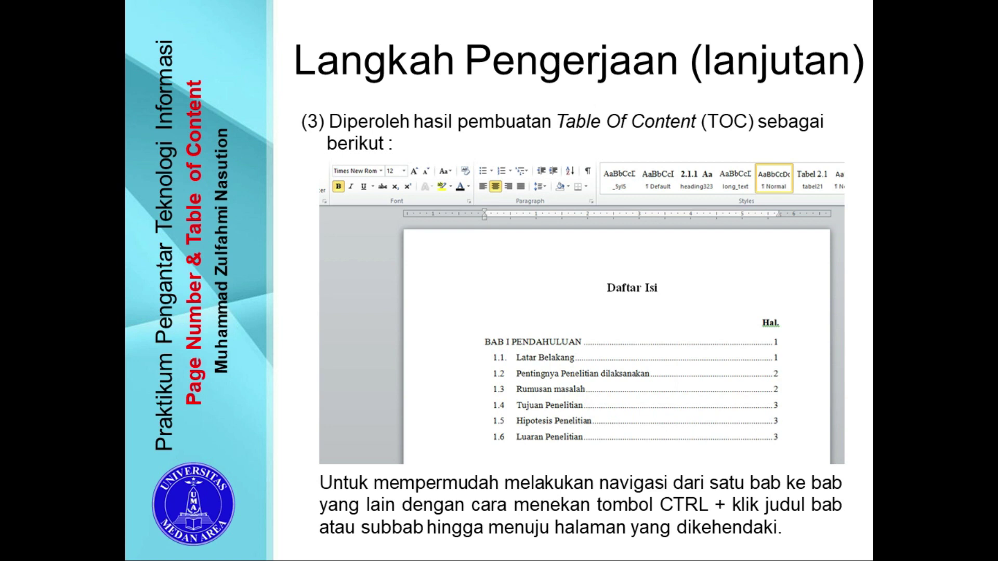
pyautogui.press('Right')
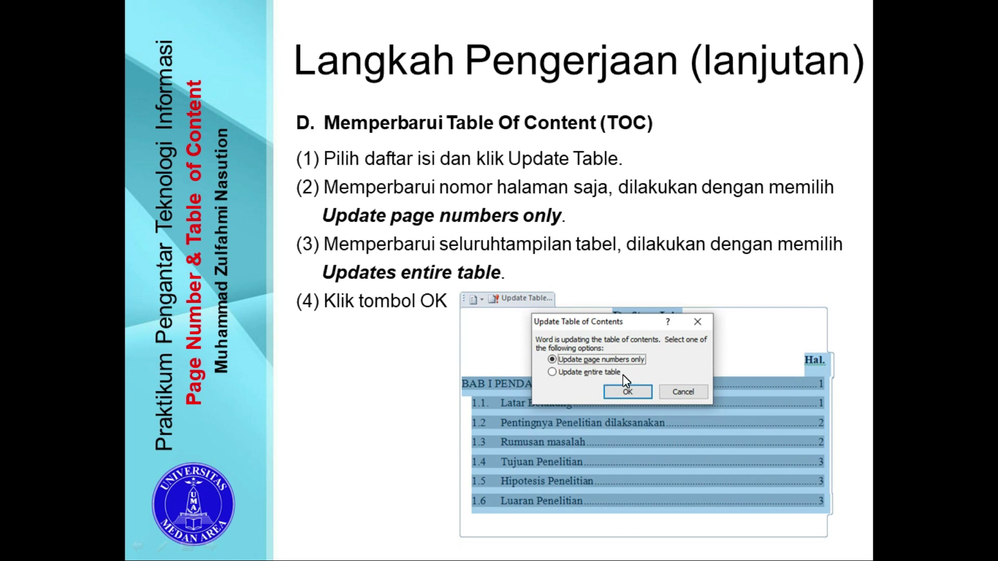
pyautogui.hotkey('alt', 'Tab')
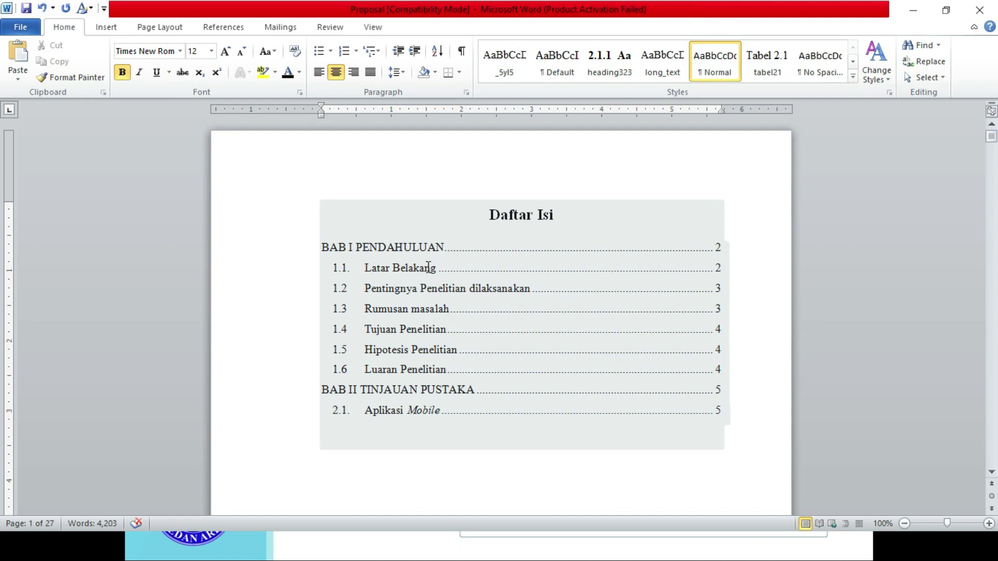
# Update the Daftar Isi table with the 'Update entire table' option.
pyautogui.click(401, 214)
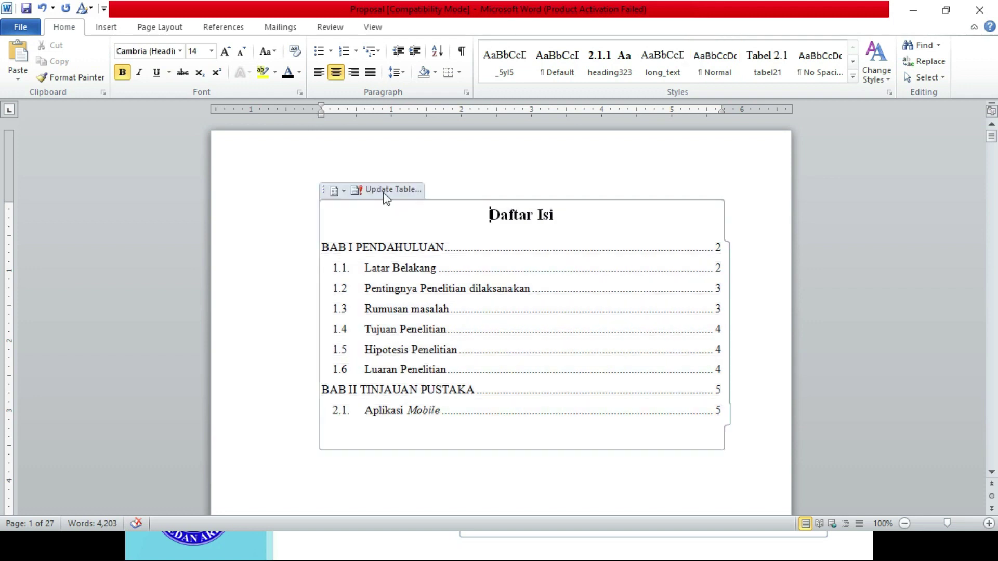
pyautogui.click(403, 190)
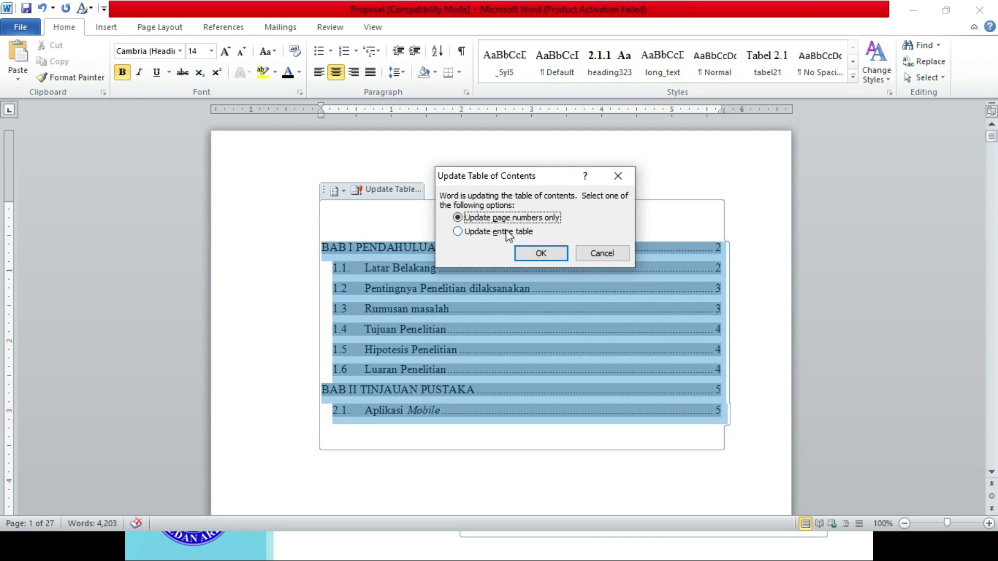
pyautogui.moveTo(508, 177); pyautogui.dragTo(508, 186)
pyautogui.click(494, 243)
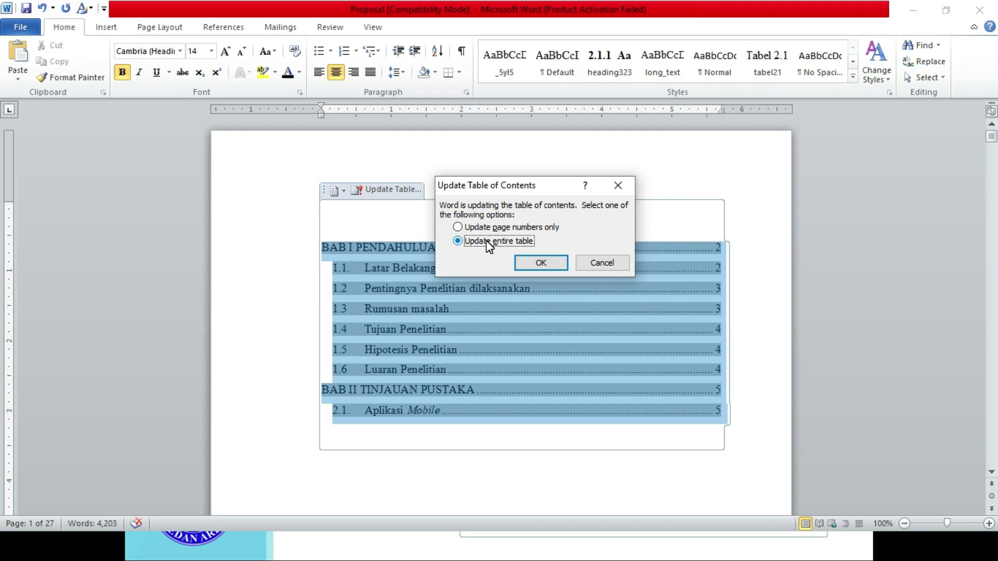
pyautogui.click(541, 266)
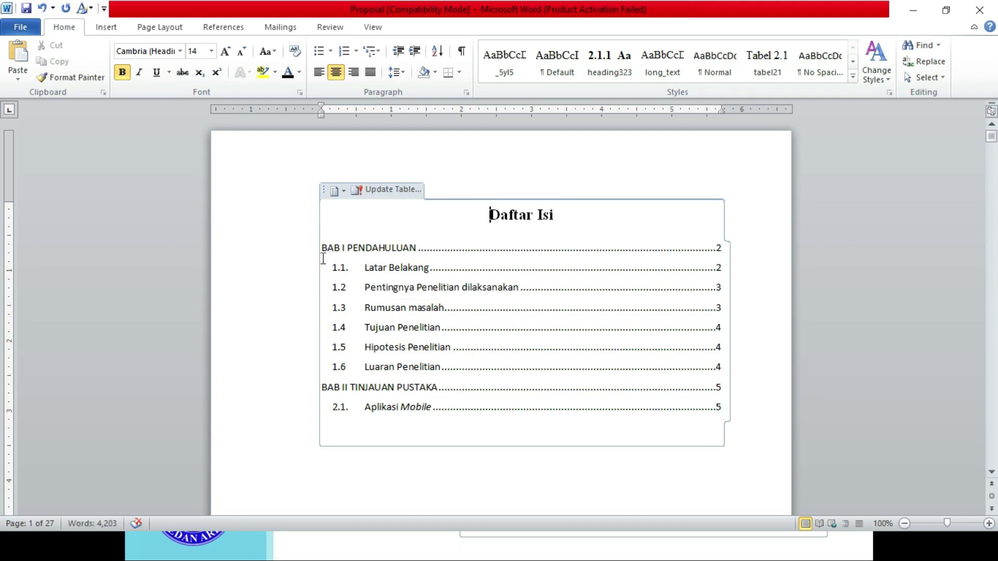
# Reapply Times New Roman and size 12 to every rebuilt BAB I and BAB II entry.
pyautogui.moveTo(322, 248); pyautogui.dragTo(416, 248)
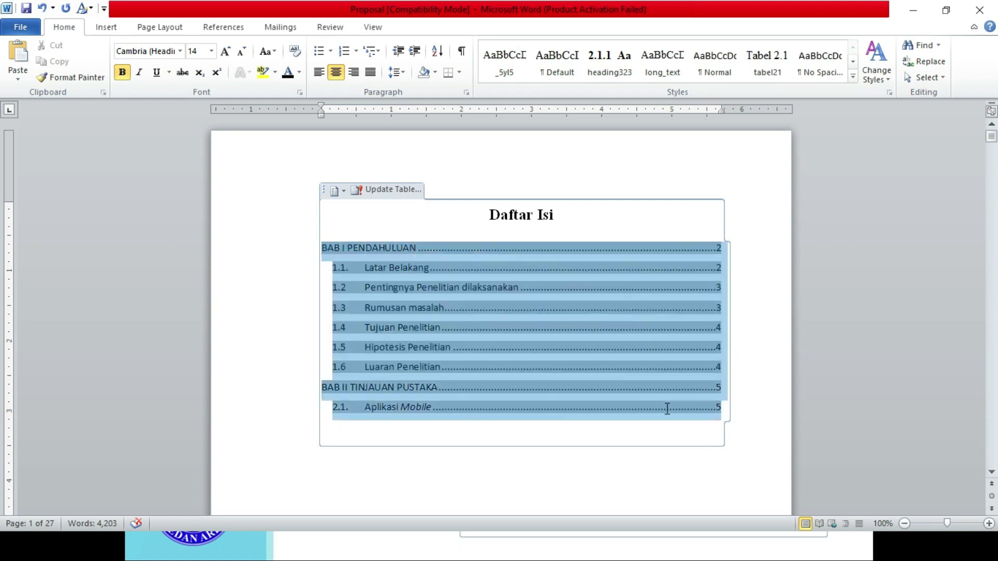
pyautogui.moveTo(477, 267); pyautogui.dragTo(686, 416)
pyautogui.click(145, 50)
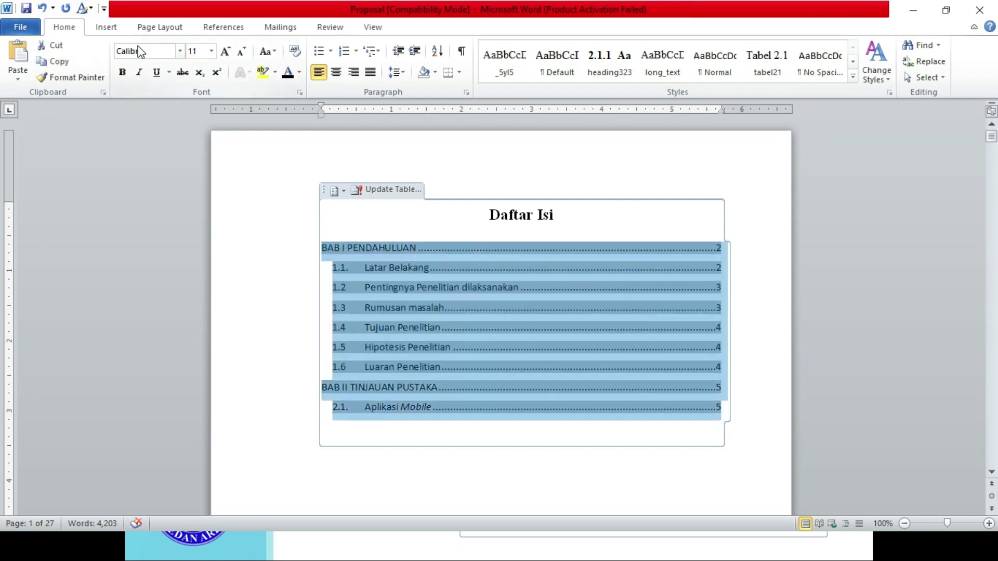
pyautogui.write('Times New Roman')
pyautogui.press('Return')
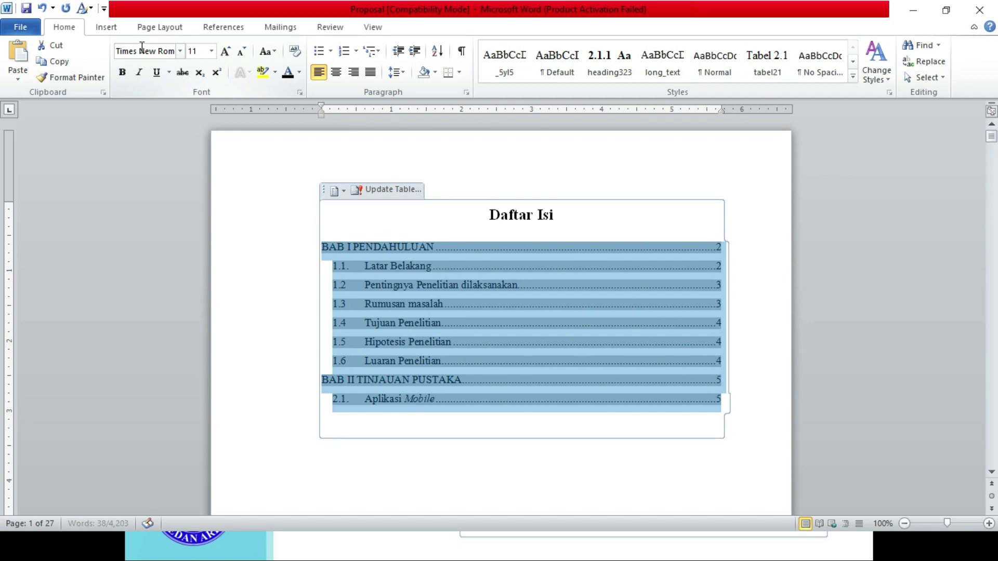
pyautogui.click(203, 52)
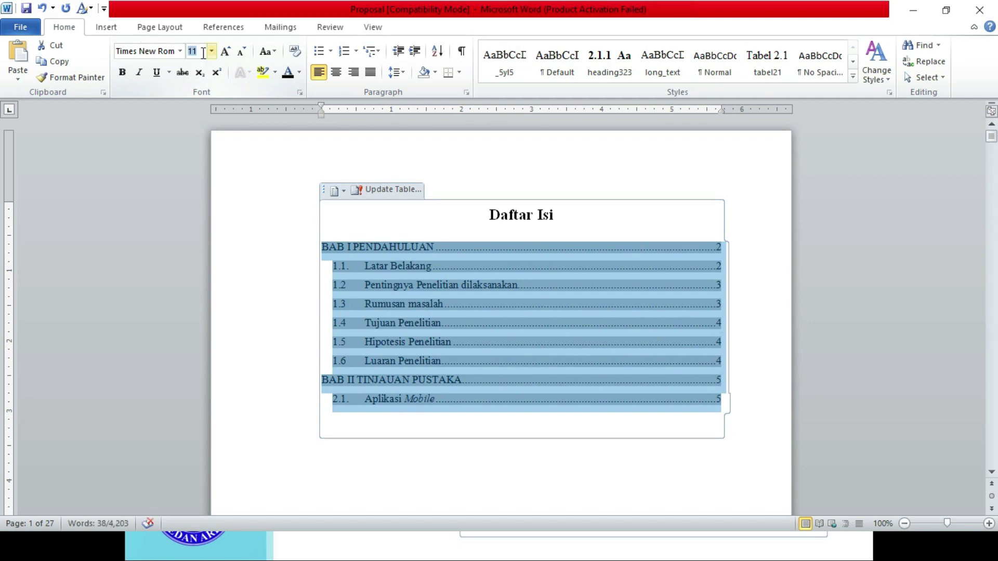
pyautogui.write('12')
pyautogui.press('Return')
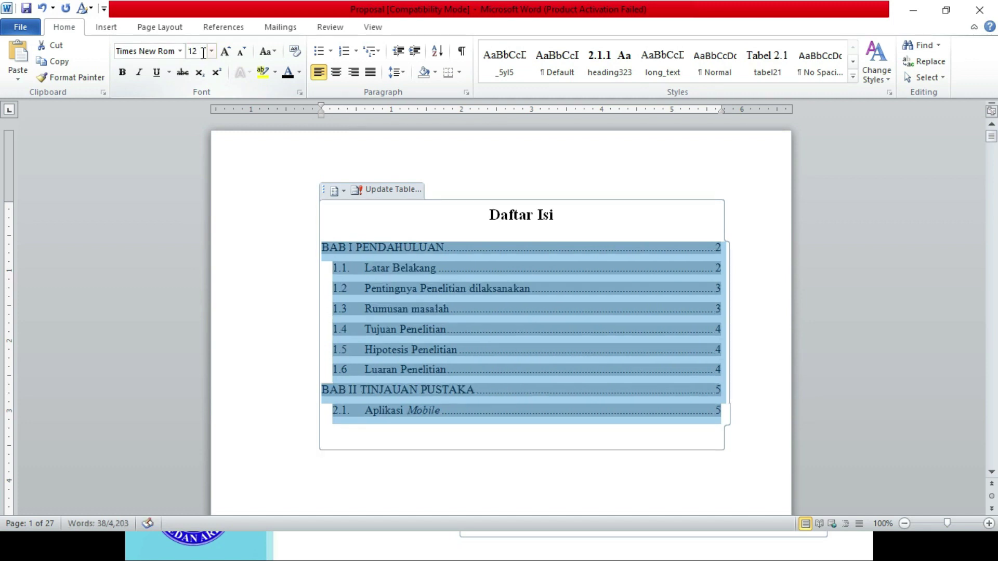
pyautogui.click(420, 288)
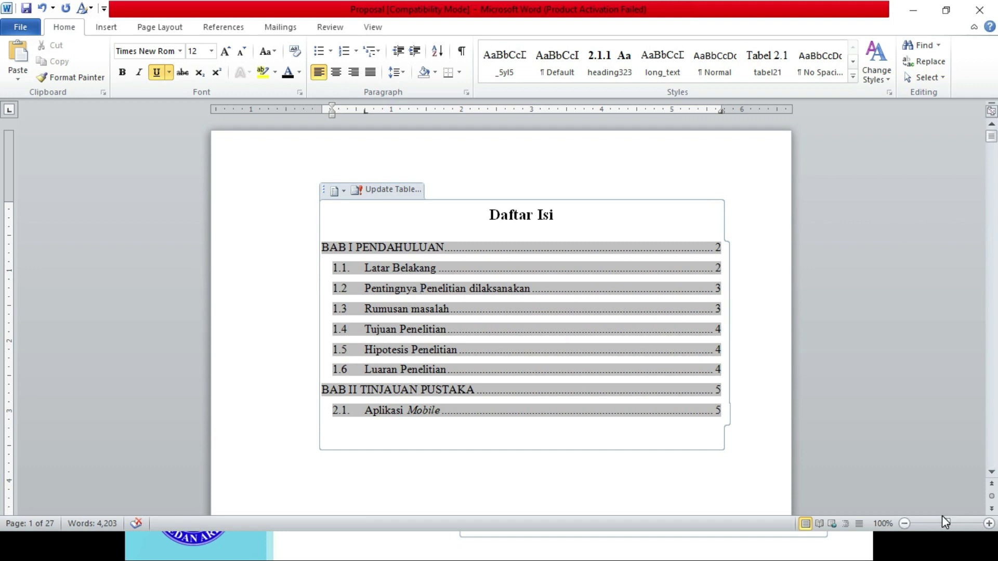
# Zoom out to 50% to survey several pages and locate the 2.1 Perancangan heading.
pyautogui.click(883, 524)
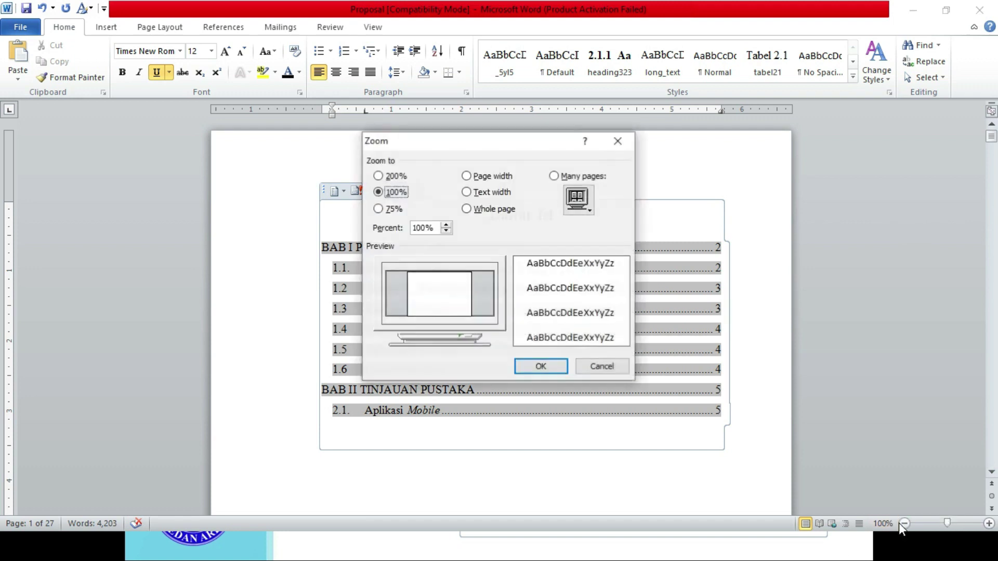
pyautogui.click(617, 366)
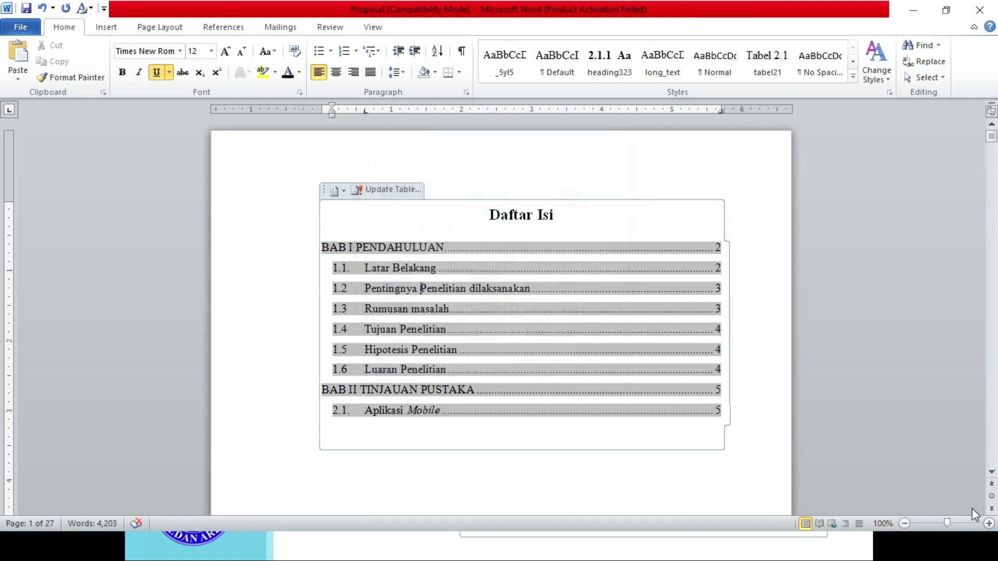
pyautogui.click(904, 523)
pyautogui.click(905, 523)
pyautogui.click(905, 524)
pyautogui.click(904, 523)
pyautogui.click(904, 524)
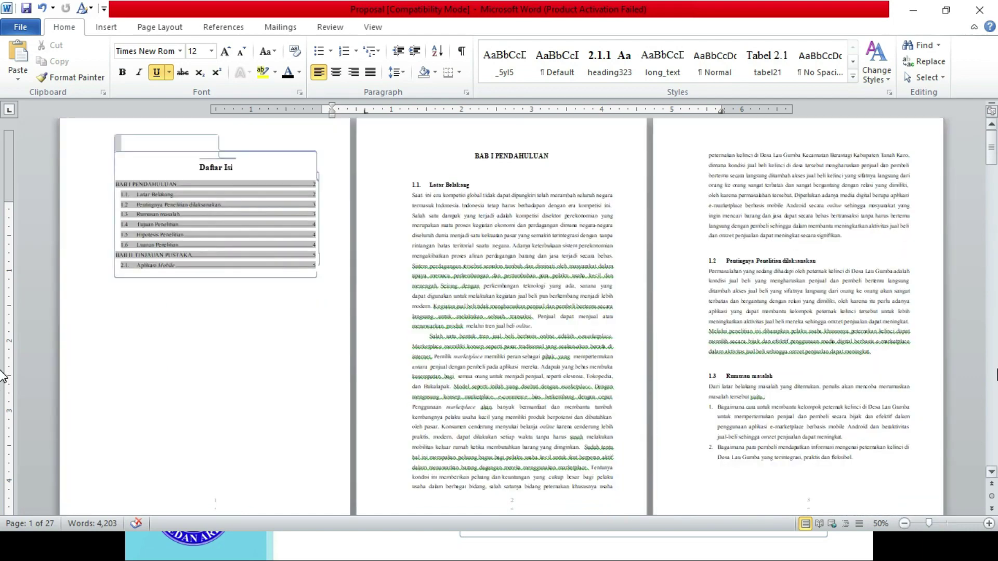
pyautogui.scroll(-5, 3, 375)
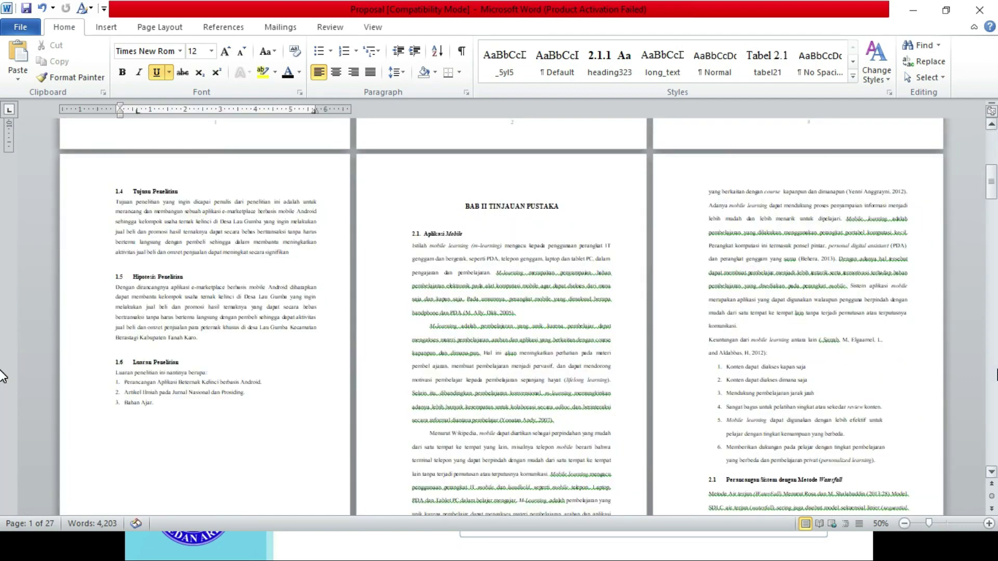
pyautogui.click(784, 448)
pyautogui.click(847, 479)
# Zoom back to 80% and scroll to the 2.1 Perancangan Sistem dengan Metode Waterfall heading on page 6.
pyautogui.click(989, 524)
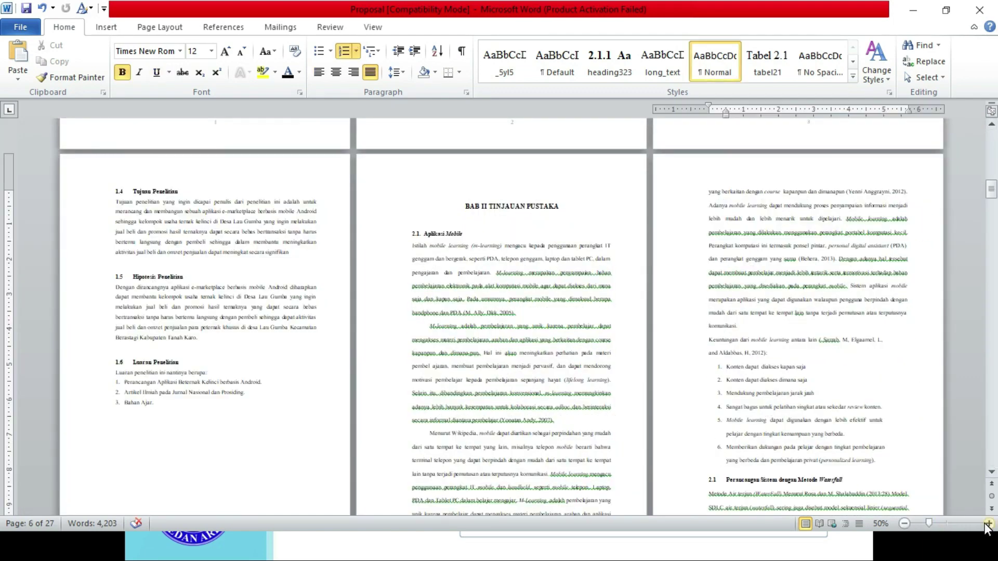
pyautogui.click(988, 524)
pyautogui.click(989, 523)
pyautogui.scroll(-5, 3, 452)
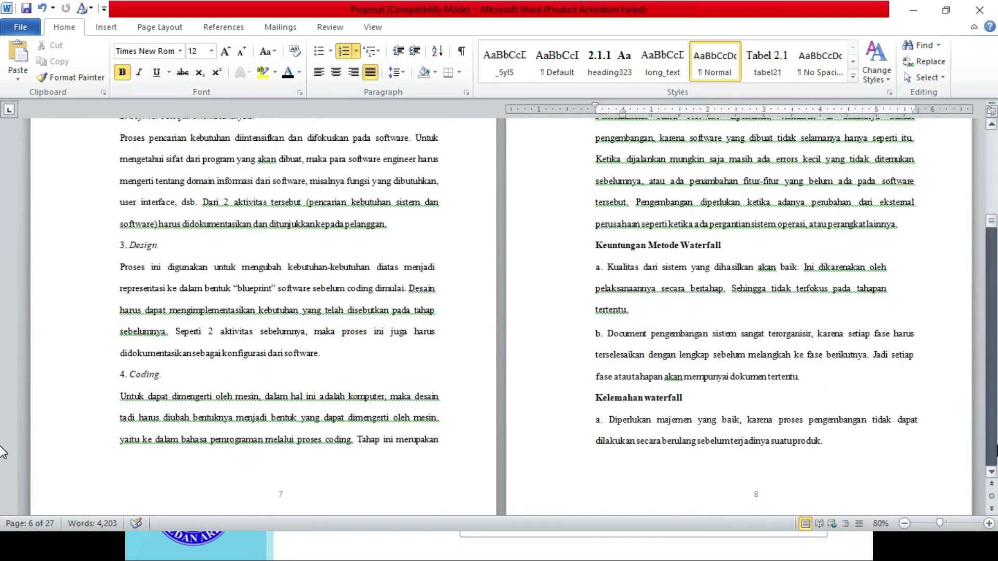
pyautogui.scroll(-3, 2, 452)
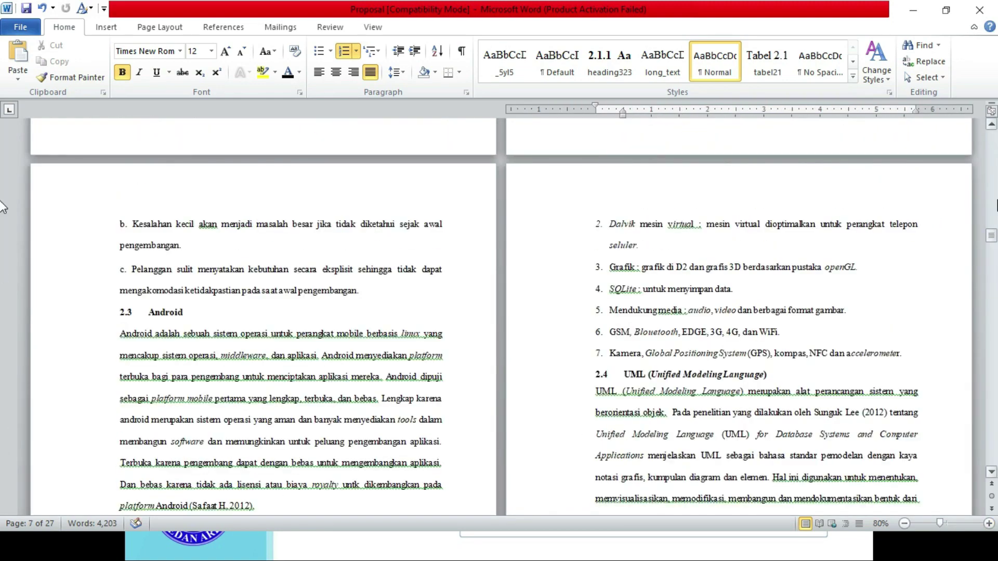
pyautogui.scroll(3, 3, 161)
pyautogui.scroll(5, 2, 161)
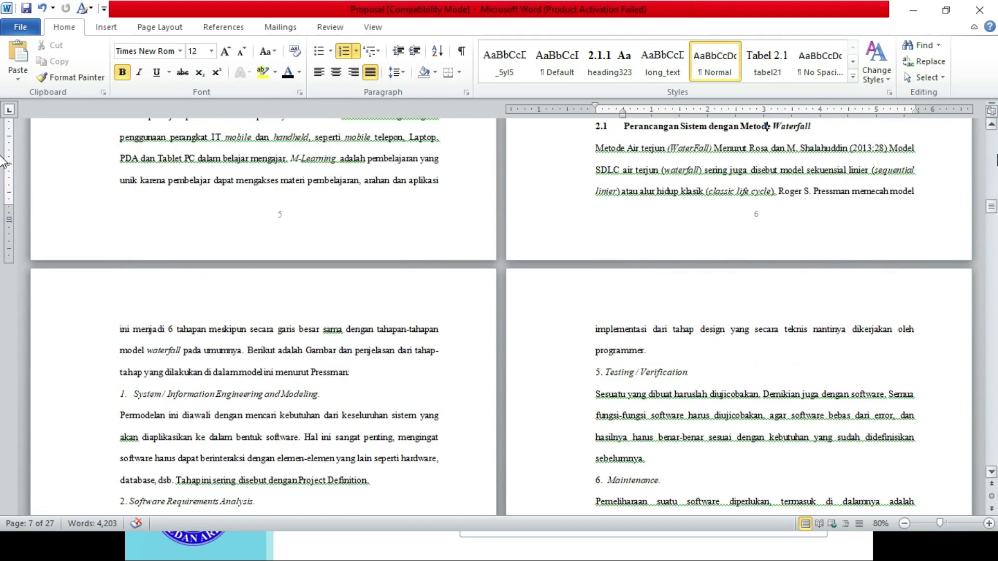
pyautogui.scroll(6, 3, 161)
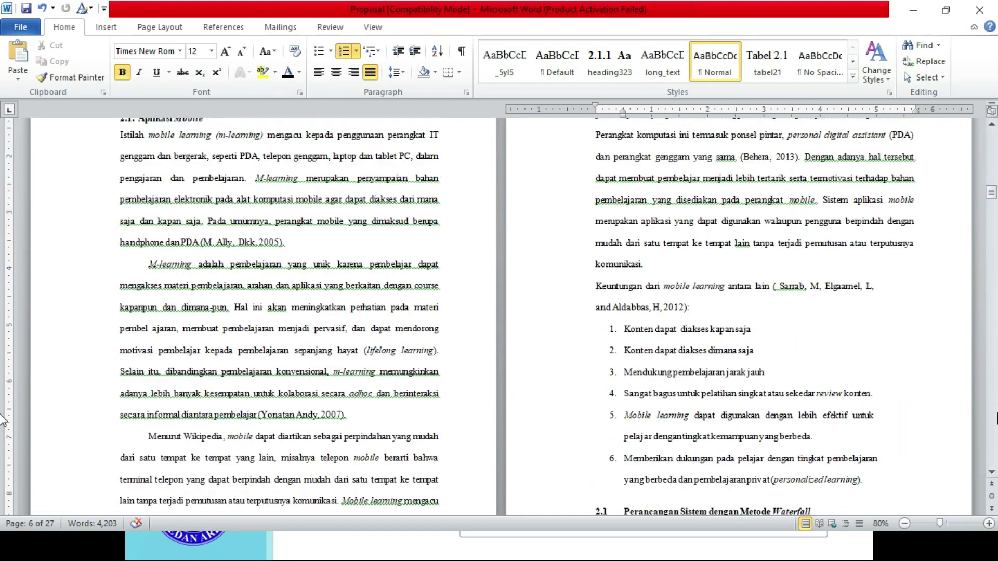
pyautogui.click(991, 472)
pyautogui.click(991, 472)
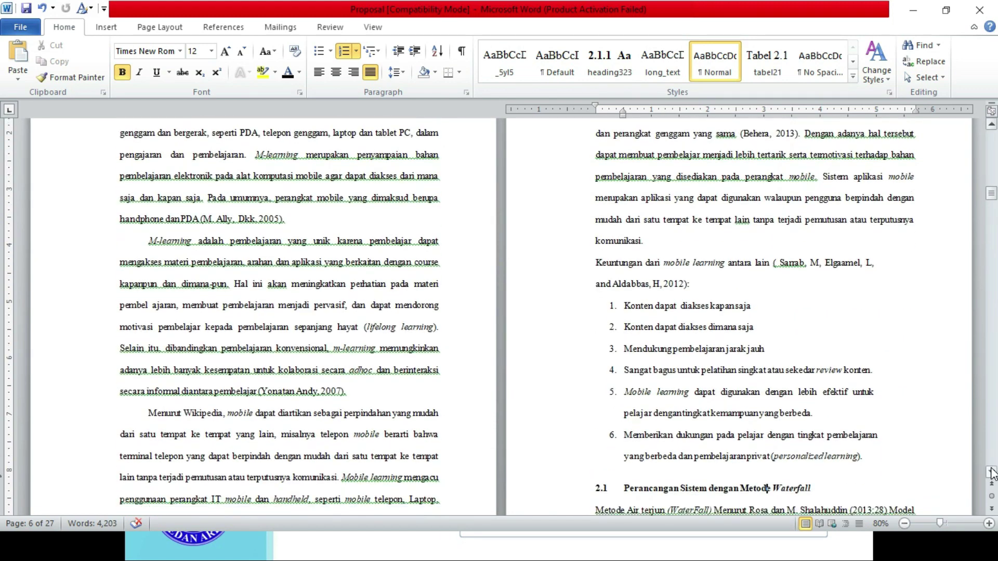
pyautogui.click(991, 471)
pyautogui.click(991, 472)
pyautogui.scroll(3, 2, 161)
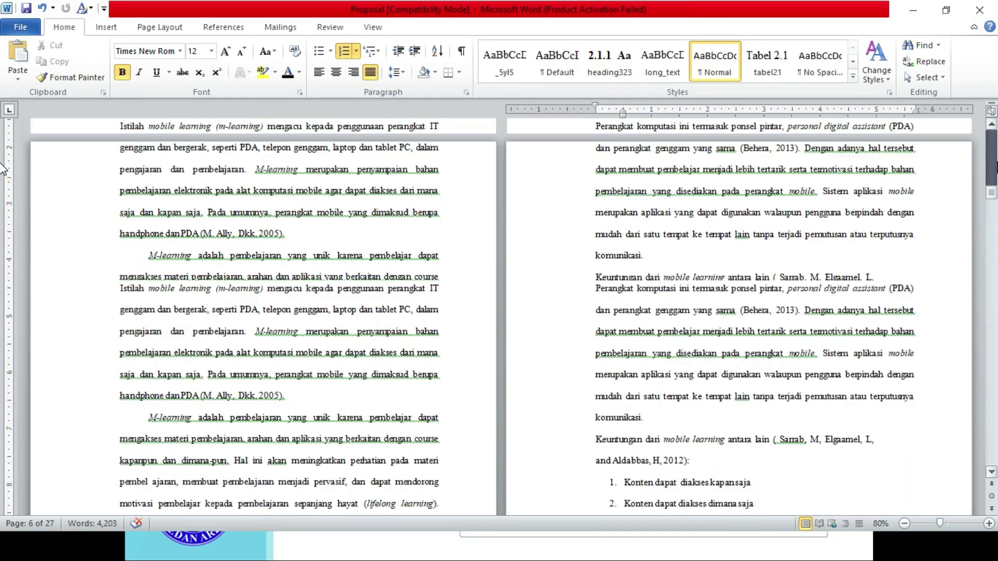
pyautogui.scroll(5, 3, 161)
pyautogui.scroll(3, 3, 161)
pyautogui.scroll(-3, 2, 161)
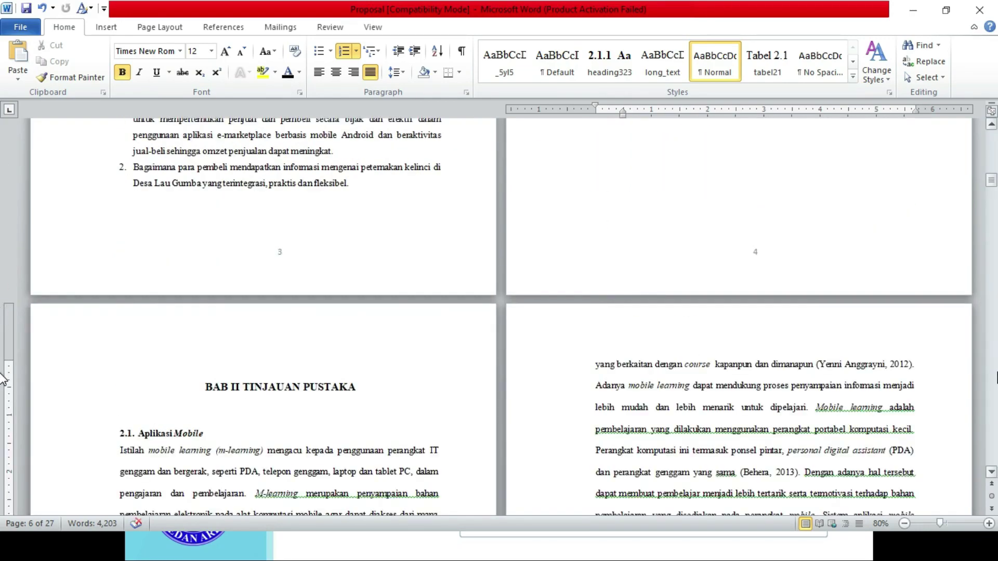
pyautogui.scroll(-6, 3, 379)
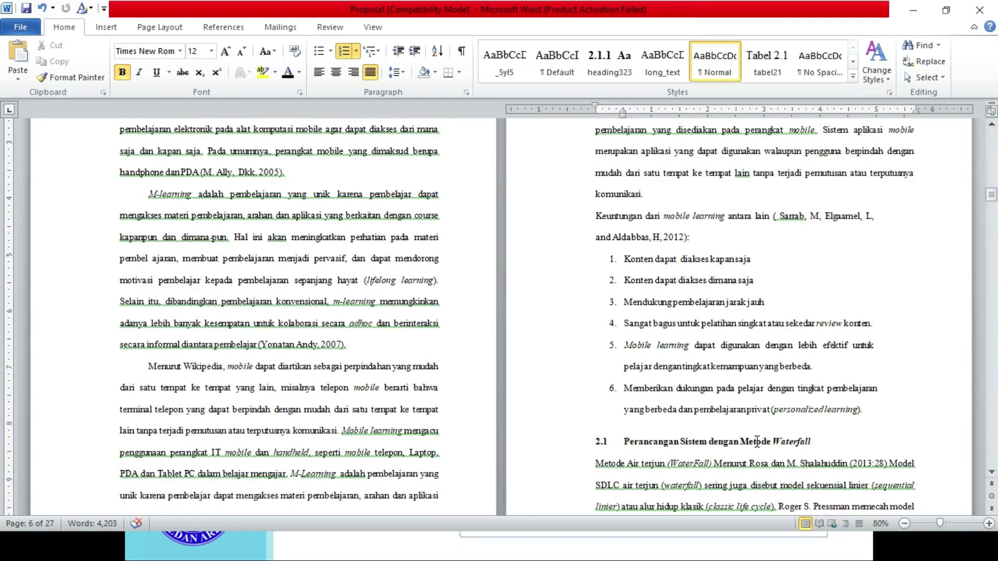
# Apply the Heading 2 style to the 'Perancangan Sistem dengan Metode Waterfall' heading.
pyautogui.moveTo(812, 442); pyautogui.dragTo(603, 448)
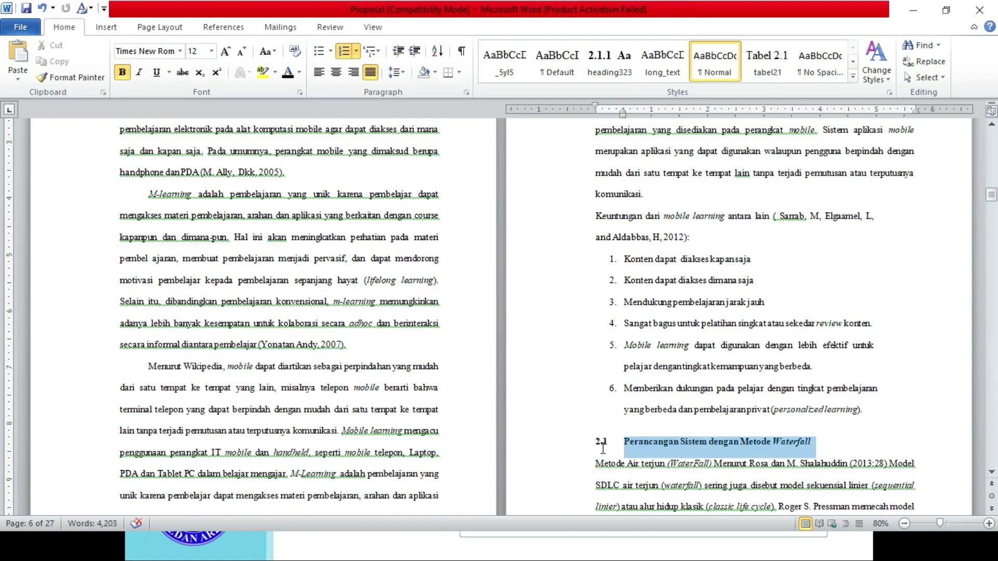
pyautogui.click(852, 63)
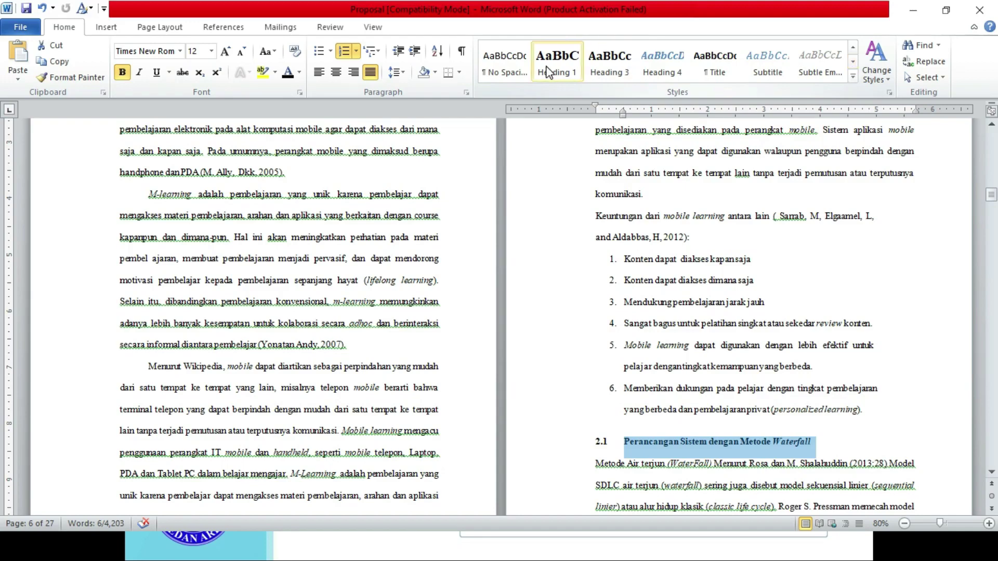
pyautogui.click(853, 63)
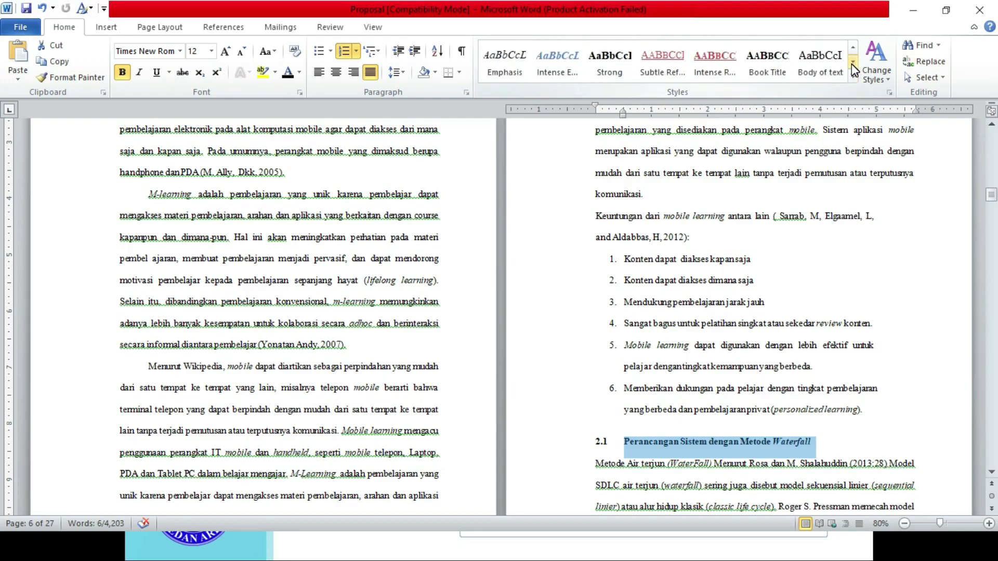
pyautogui.click(852, 63)
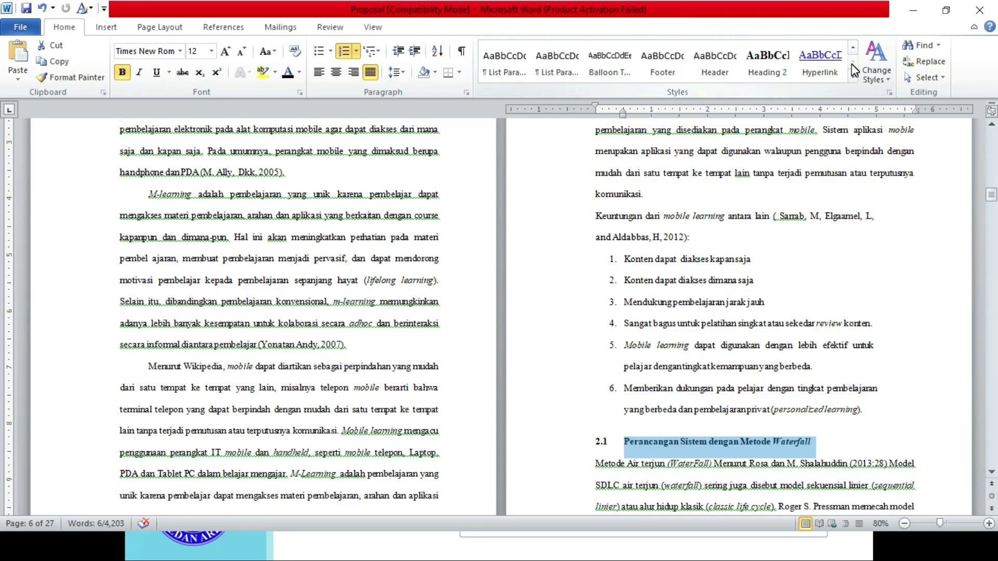
pyautogui.click(767, 63)
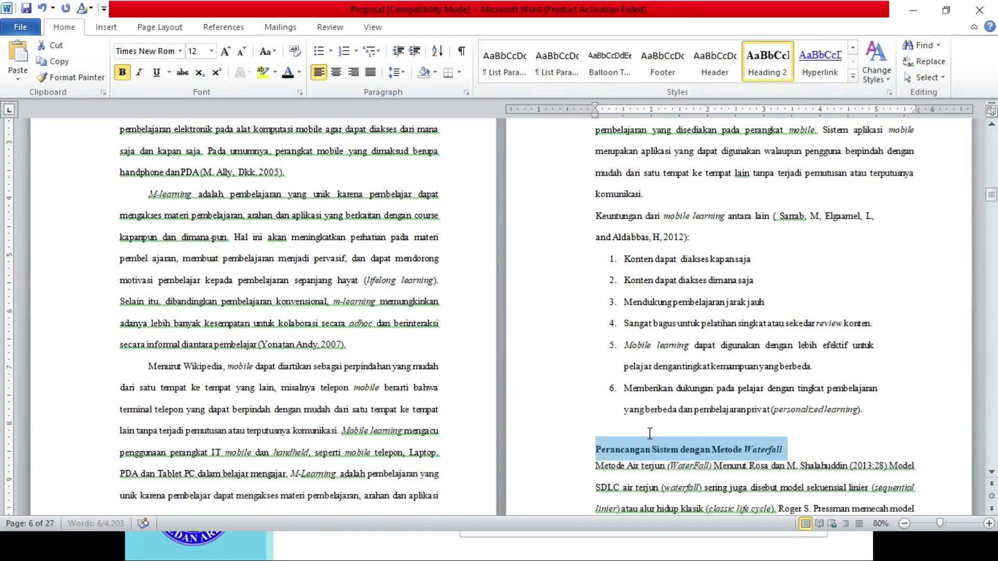
# Prefix the heading with '2.2.' without auto-numbering and align it to the left margin.
pyautogui.click(598, 454)
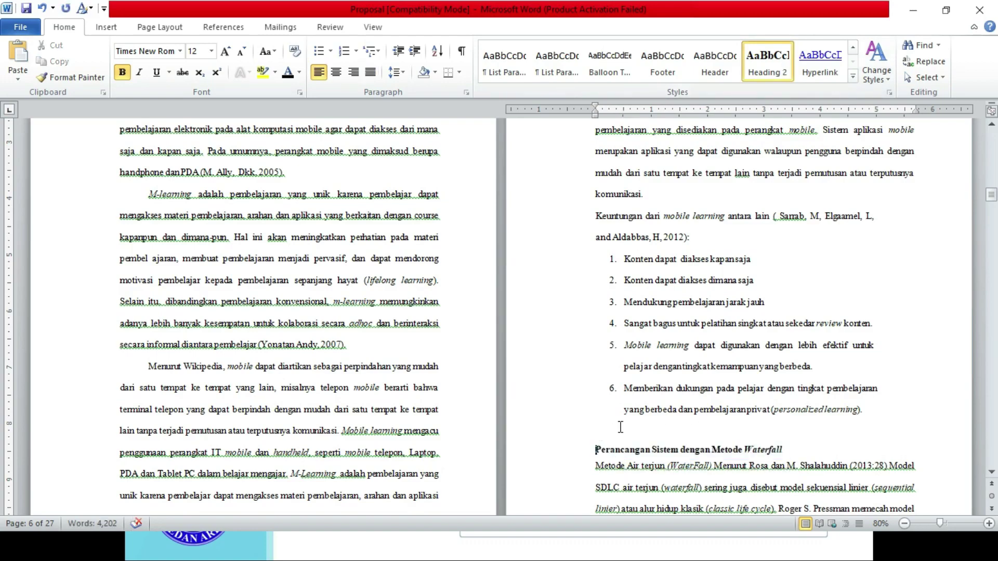
pyautogui.write('2.')
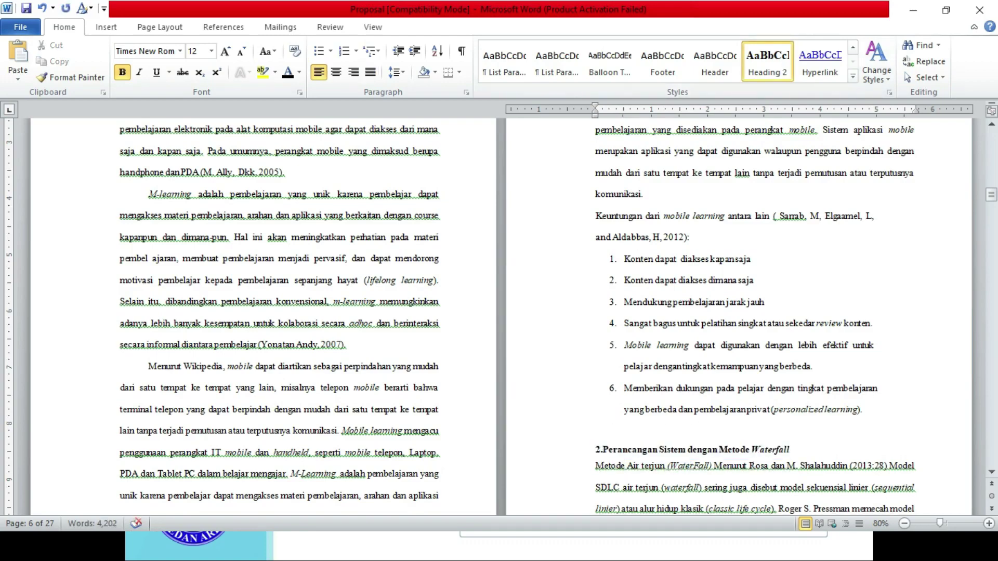
pyautogui.write('2.')
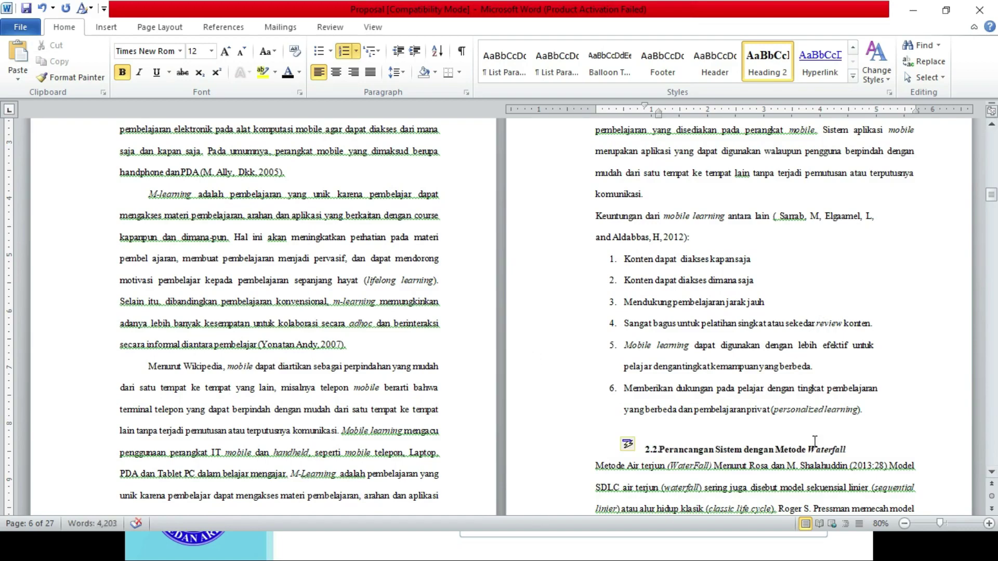
pyautogui.hotkey('ctrl', 'z')
pyautogui.moveTo(862, 452); pyautogui.dragTo(669, 455)
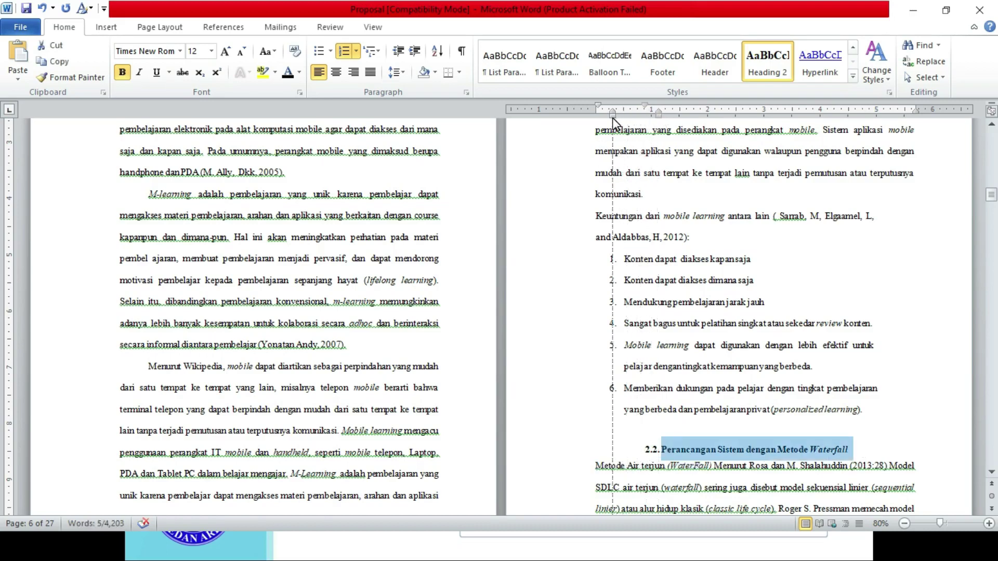
pyautogui.moveTo(660, 121); pyautogui.dragTo(611, 123)
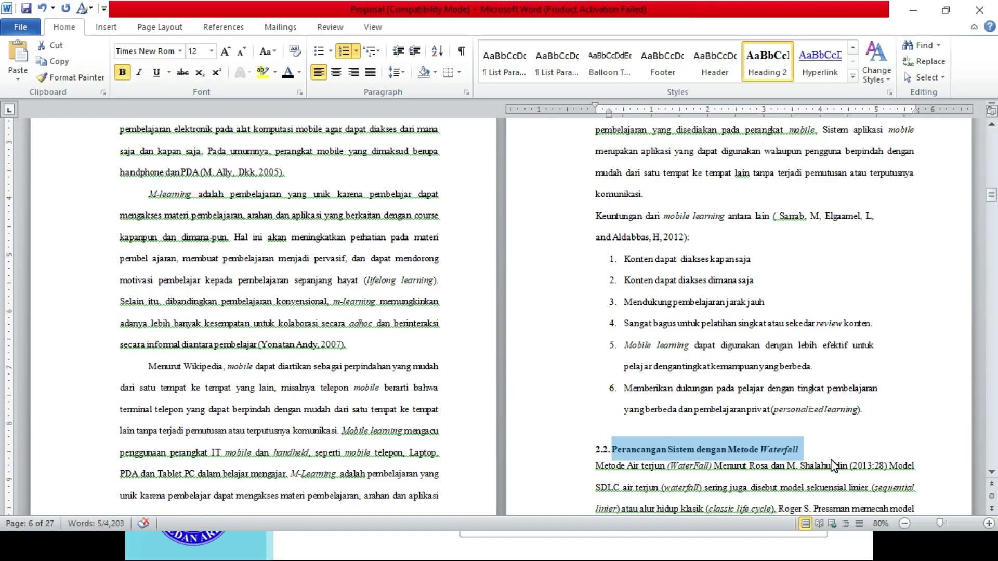
pyautogui.click(677, 466)
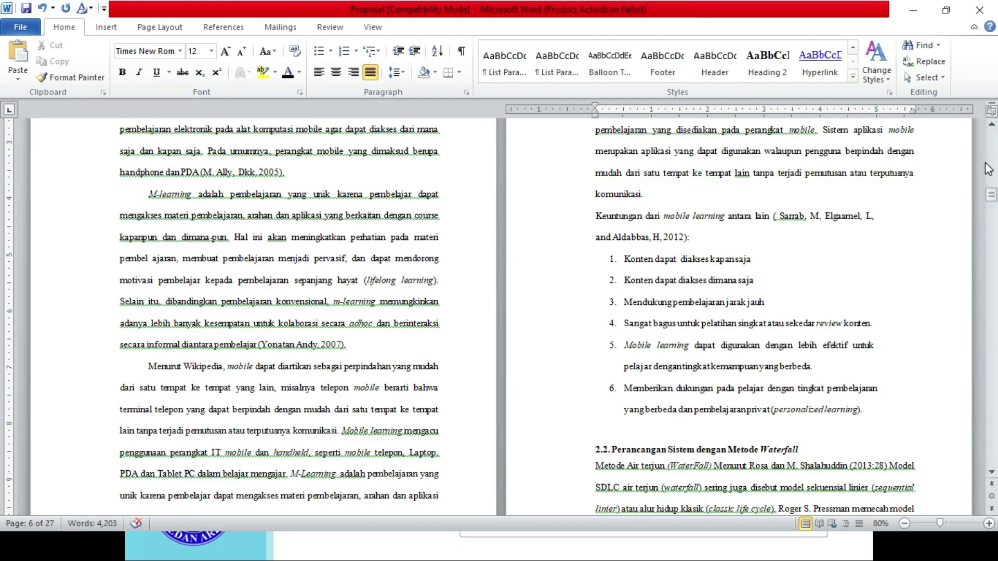
# Check the Navigation Pane for the 2.2 heading, then return to the Daftar Isi page.
pyautogui.click(371, 27)
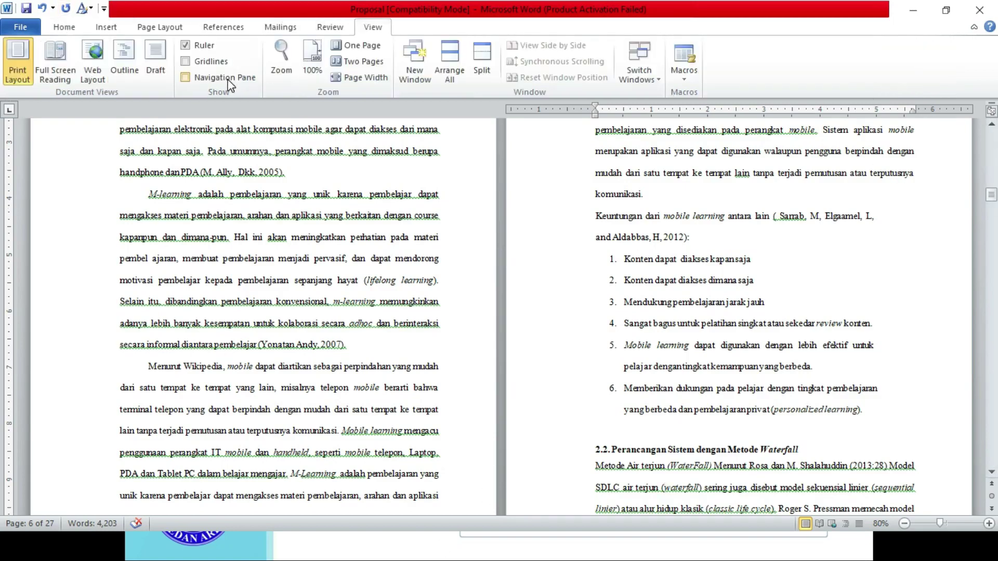
pyautogui.click(228, 80)
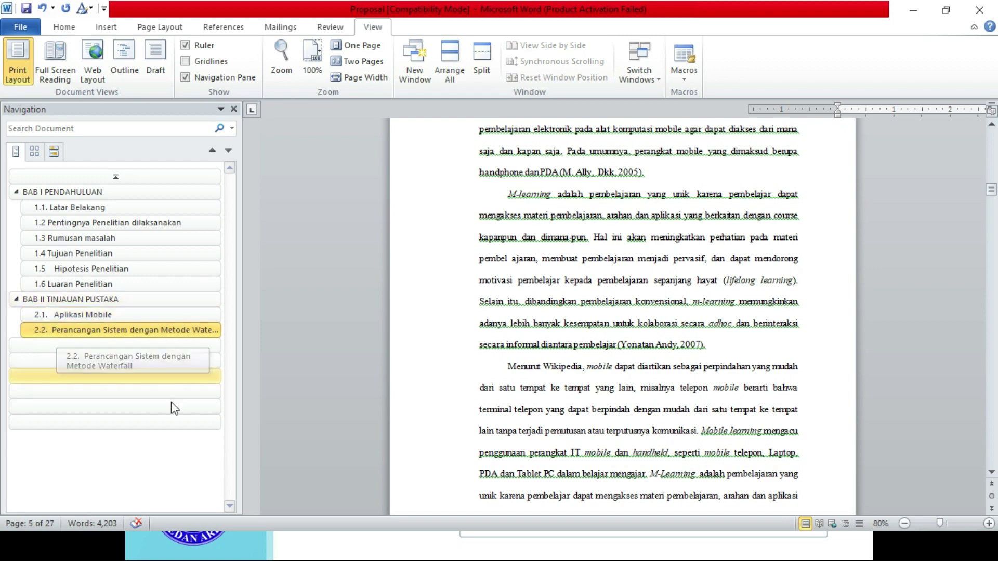
pyautogui.click(234, 109)
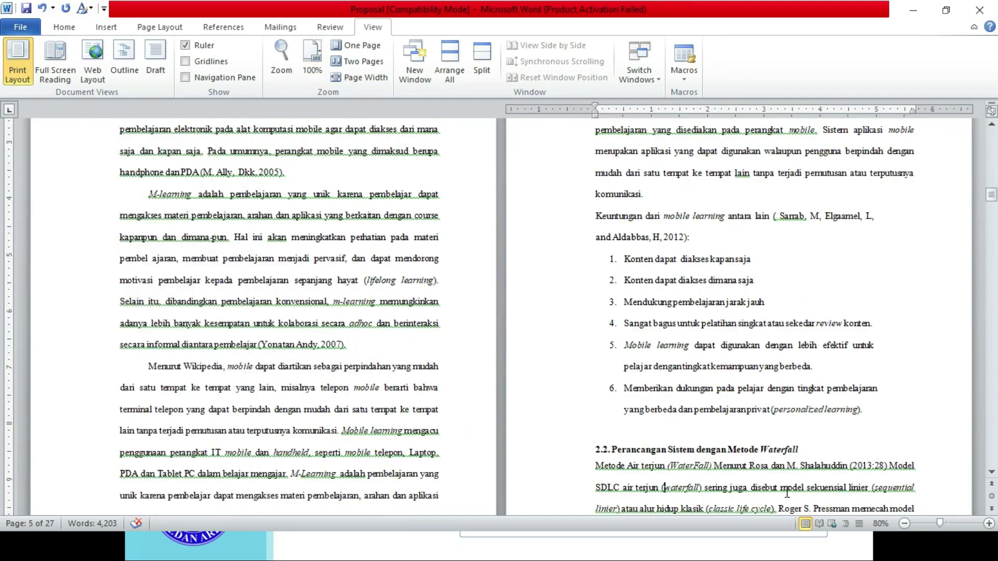
pyautogui.scroll(-2, 3, 354)
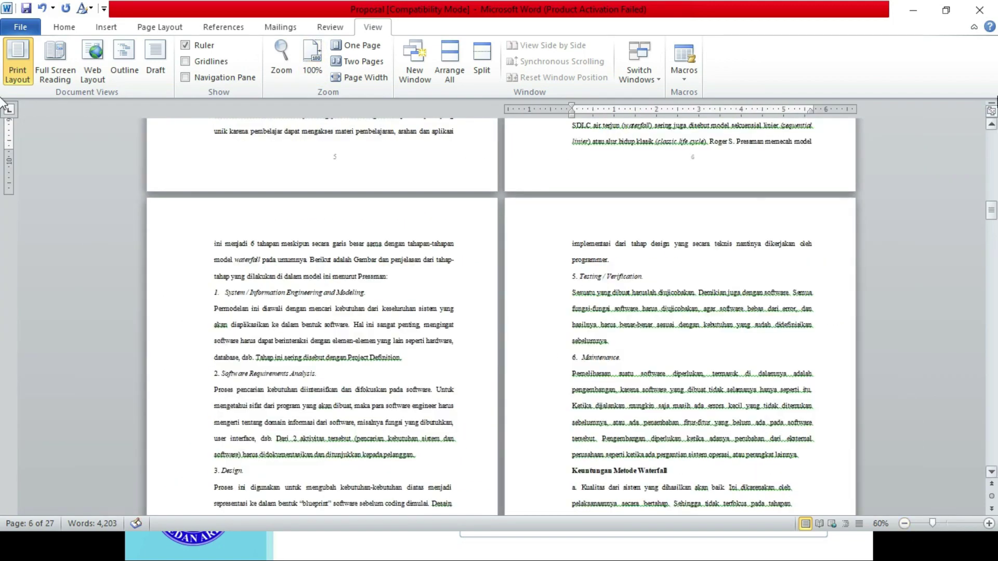
pyautogui.moveTo(991, 209); pyautogui.dragTo(991, 136)
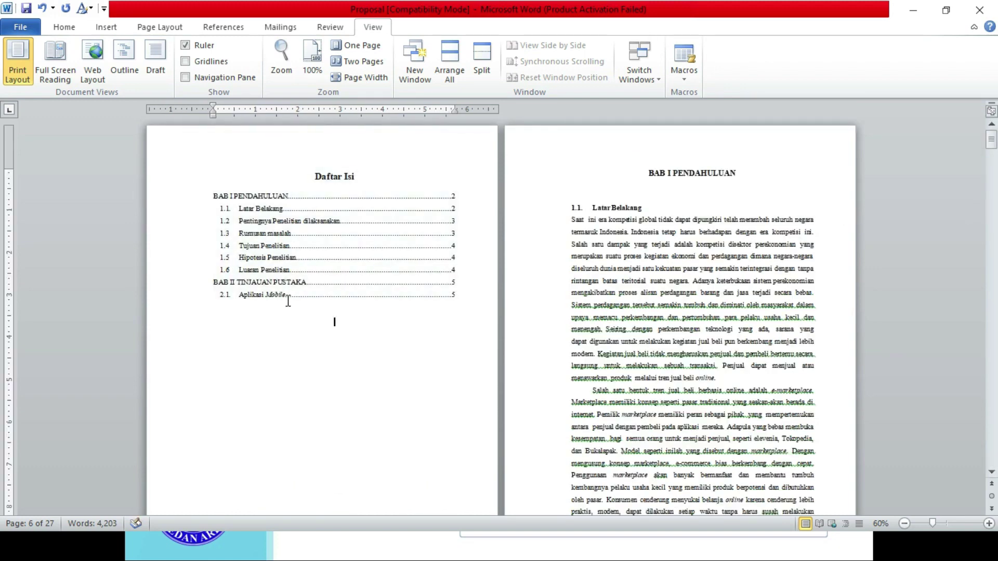
# Update the entire Daftar Isi table so it lists 2.2 Perancangan Sistem on page 6.
pyautogui.click(988, 523)
pyautogui.click(988, 523)
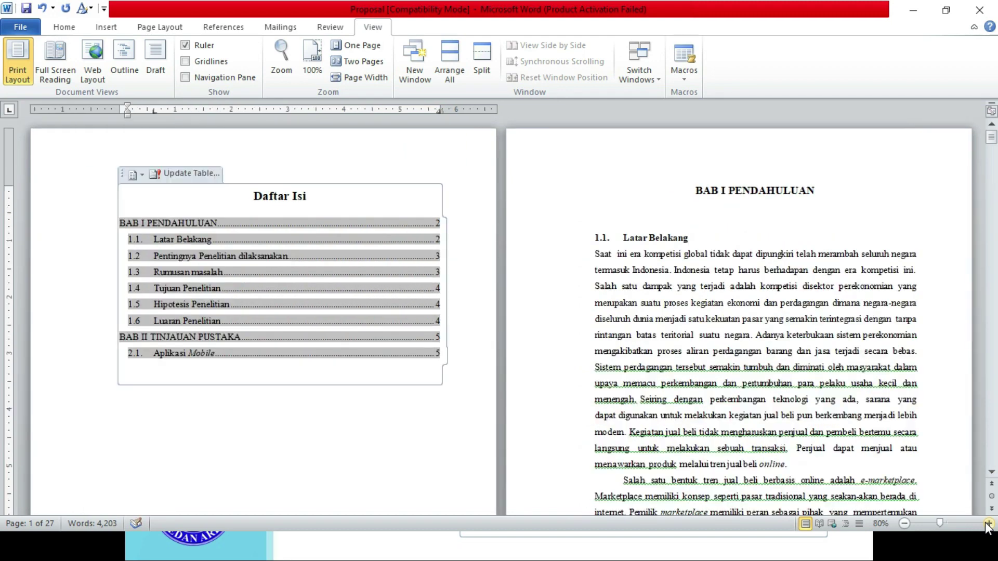
pyautogui.click(989, 523)
pyautogui.click(989, 523)
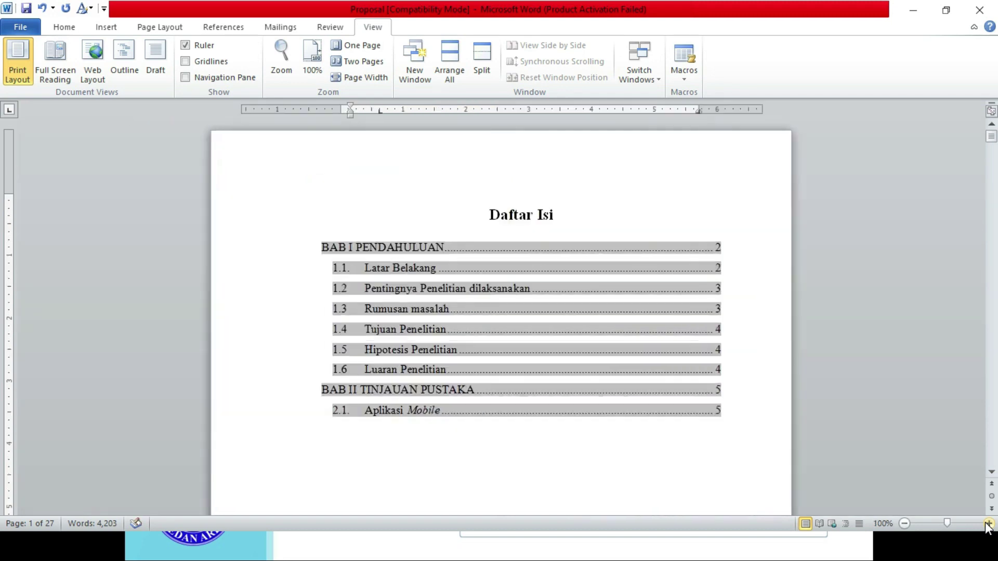
pyautogui.click(603, 173)
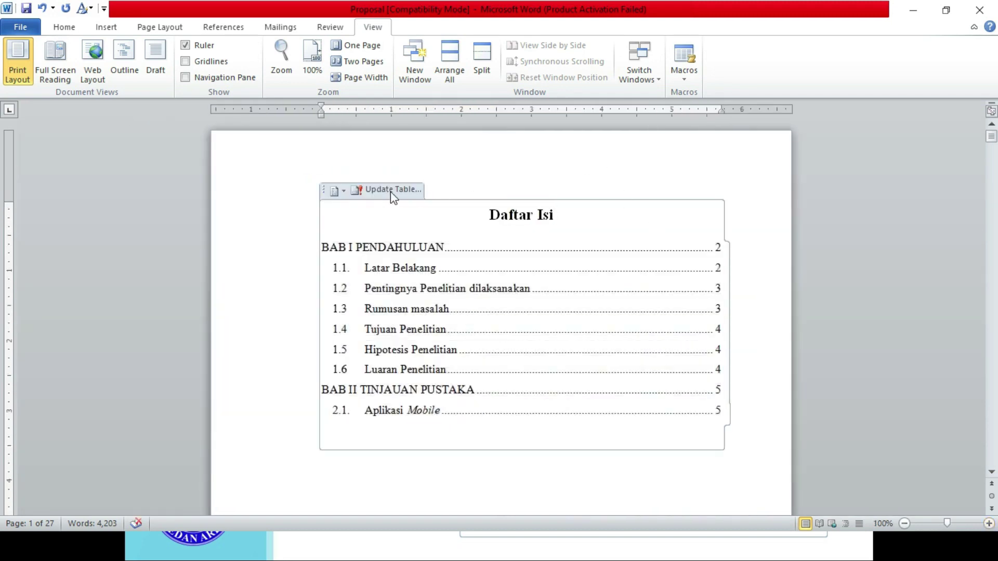
pyautogui.click(376, 191)
pyautogui.click(481, 244)
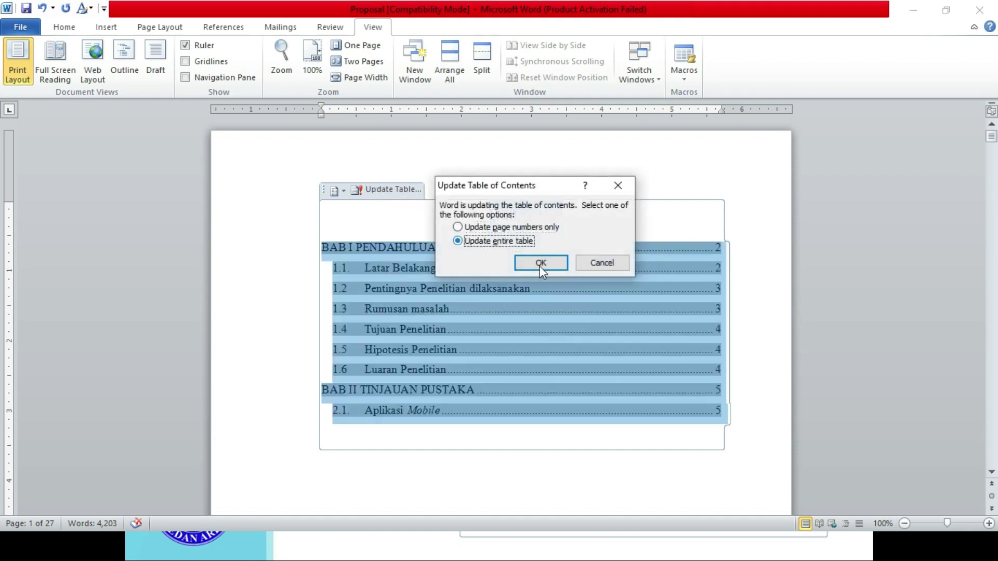
pyautogui.click(541, 264)
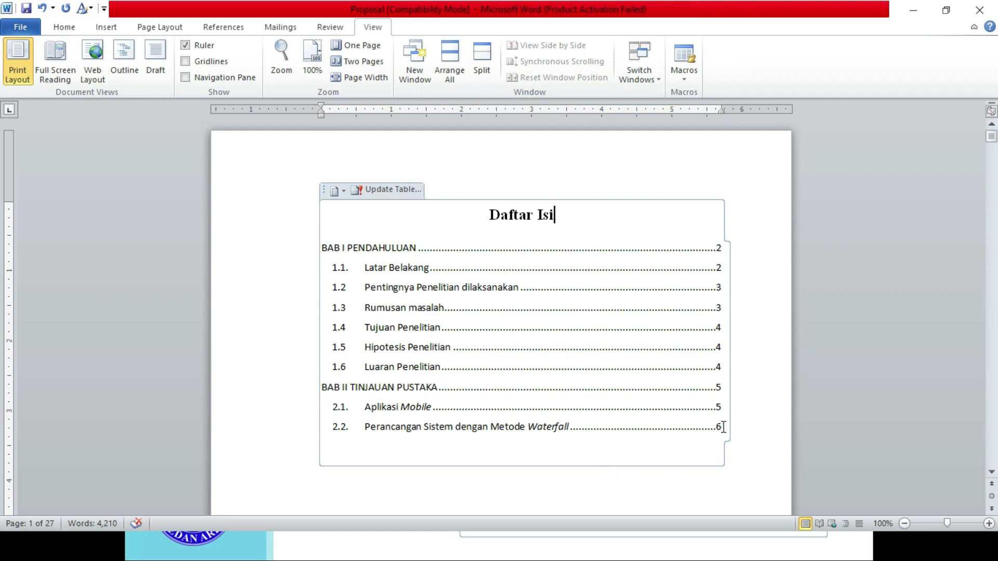
# Format the whole Daftar Isi table of contents in Times New Roman, 12 pt.
pyautogui.moveTo(725, 432); pyautogui.dragTo(315, 257)
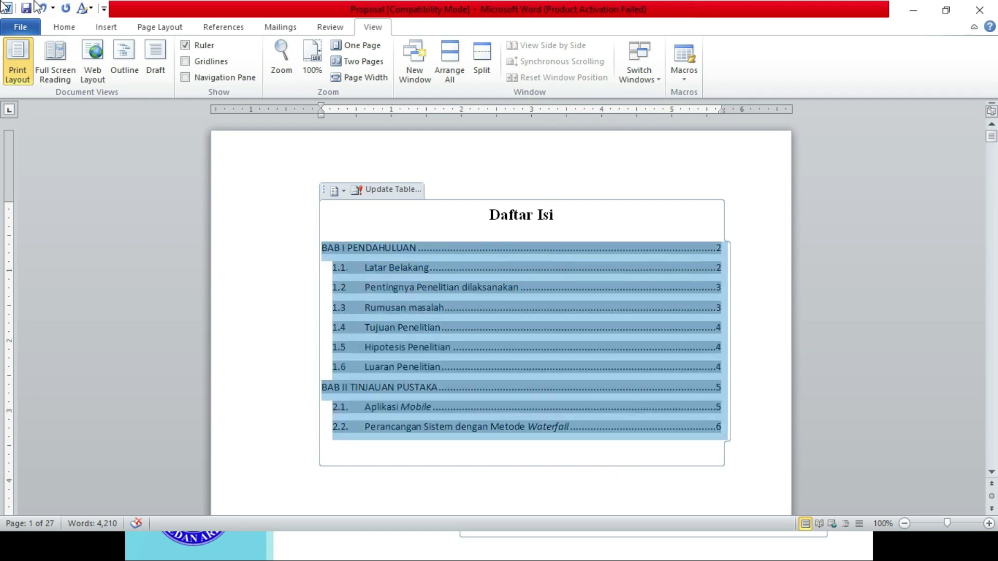
pyautogui.click(65, 27)
pyautogui.click(131, 51)
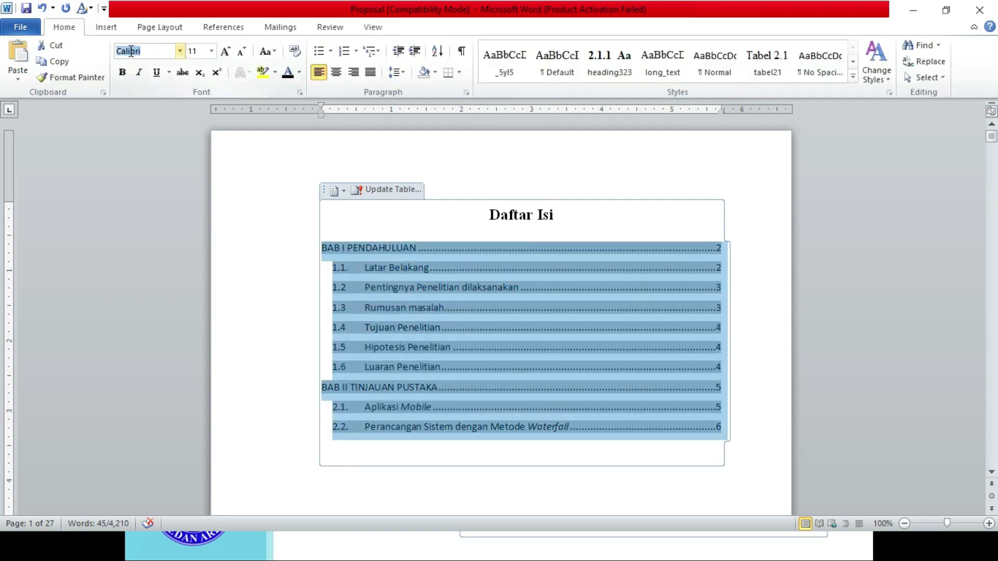
pyautogui.write('Times New Roman')
pyautogui.press('Return')
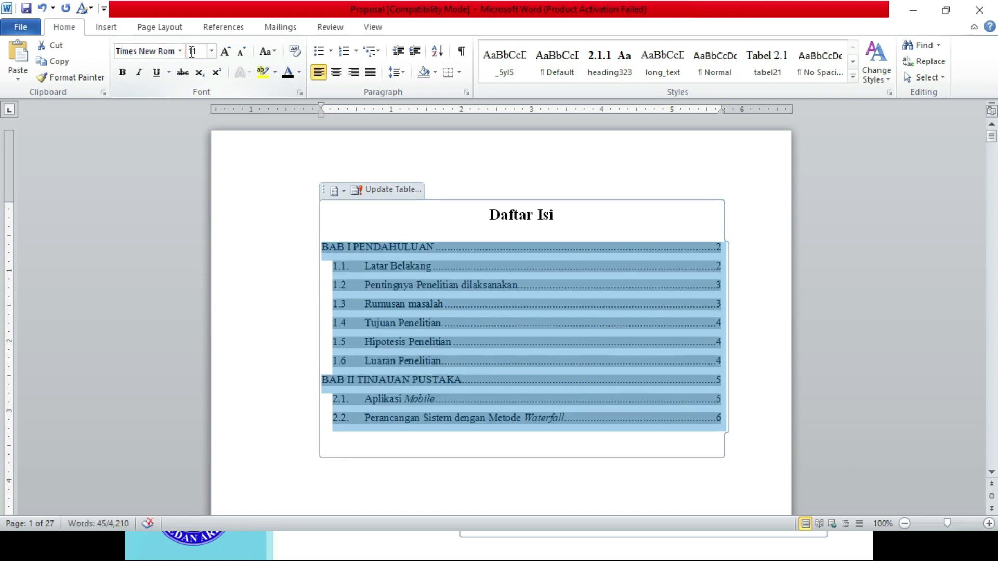
pyautogui.click(193, 55)
pyautogui.write('12')
pyautogui.press('Return')
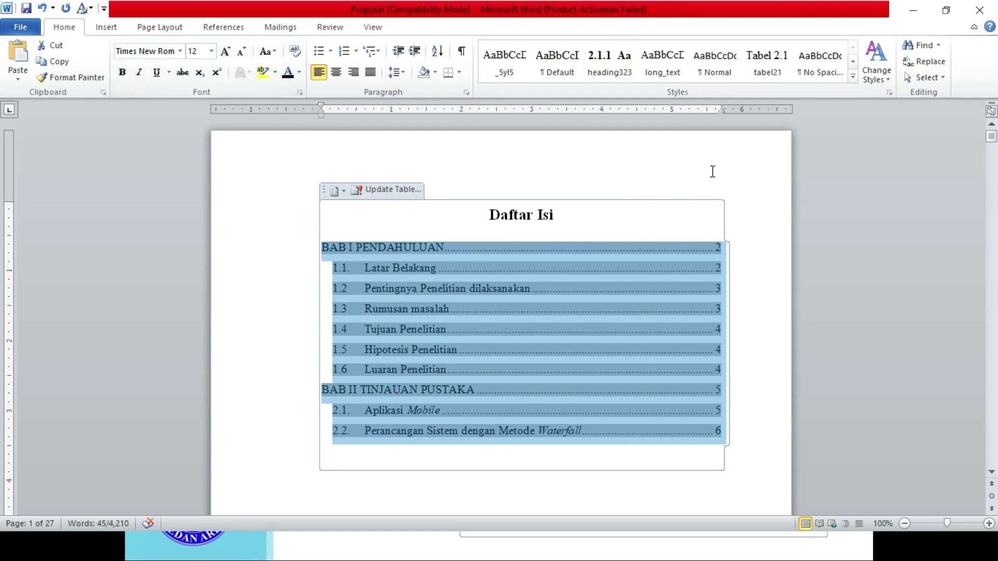
pyautogui.click(629, 174)
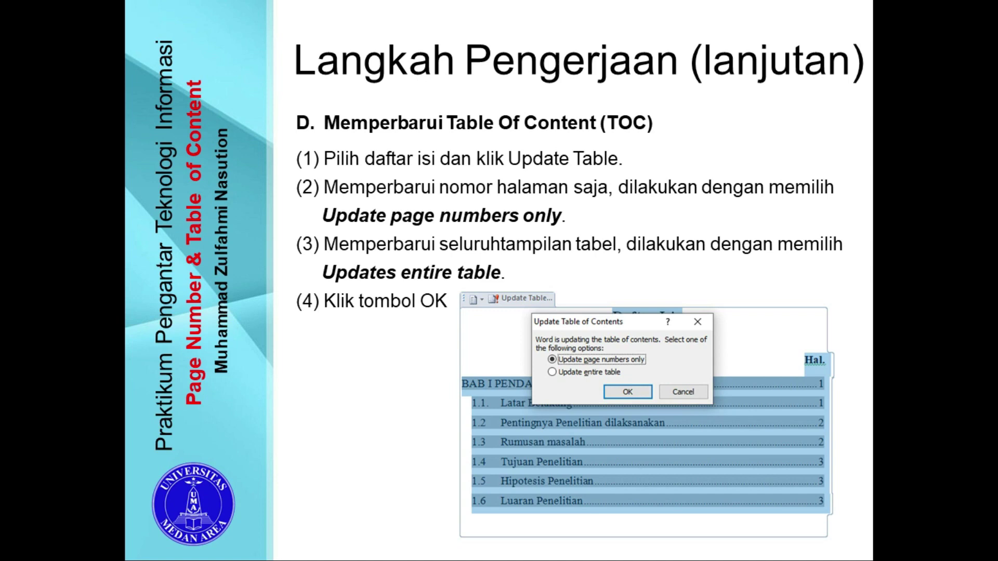
# Switch back to the Word Proposal window with Alt+Tab.
pyautogui.hotkey('alt', 'Tab')
pyautogui.press('Tab')
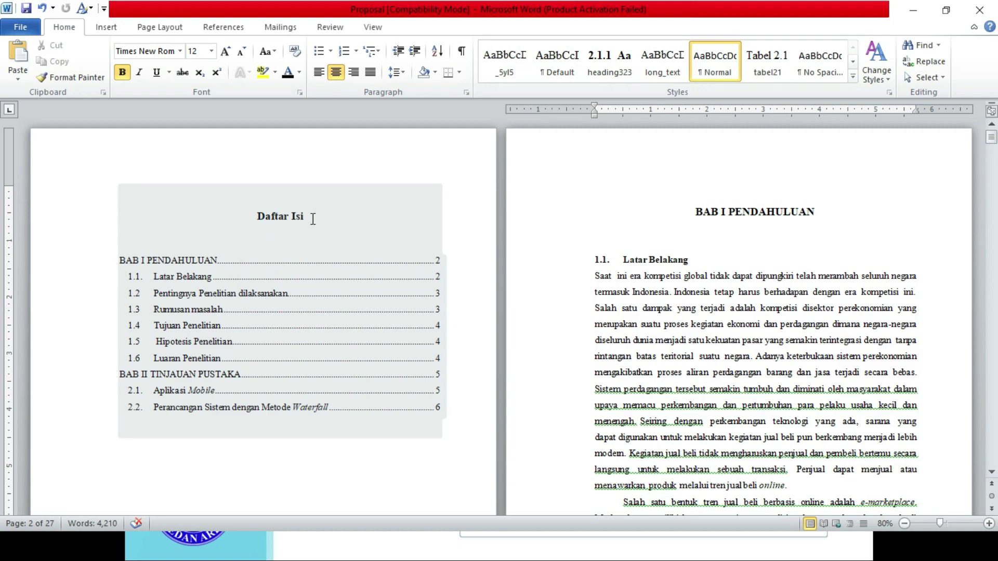
# Review the Daftar Isi and BAB I pages, then open the page header for editing.
pyautogui.click(897, 140)
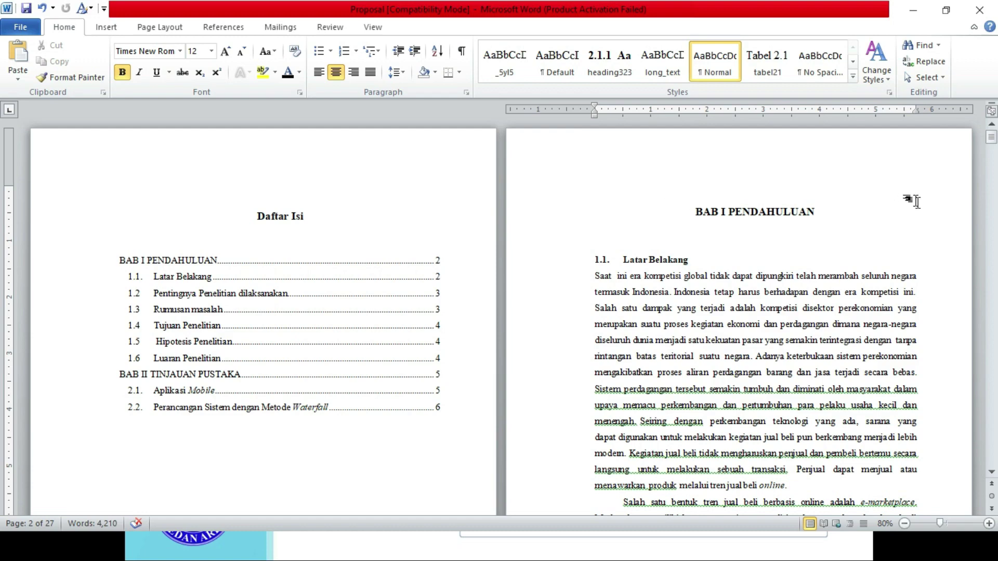
pyautogui.scroll(-4, 4, 280)
pyautogui.scroll(-8, 3, 299)
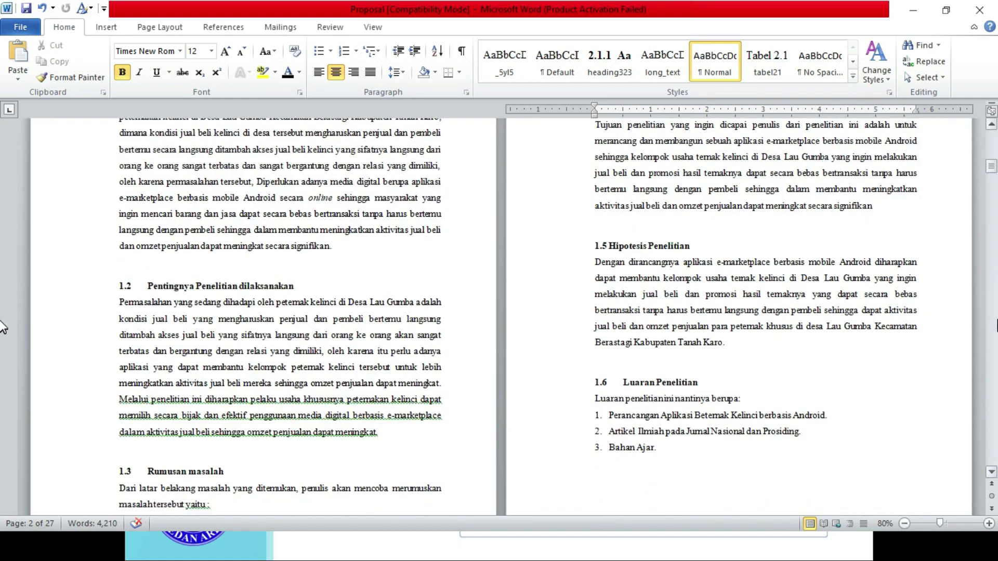
pyautogui.scroll(-5, 2, 327)
pyautogui.scroll(-3, 3, 327)
pyautogui.scroll(-3, 2, 234)
pyautogui.scroll(3, 3, 152)
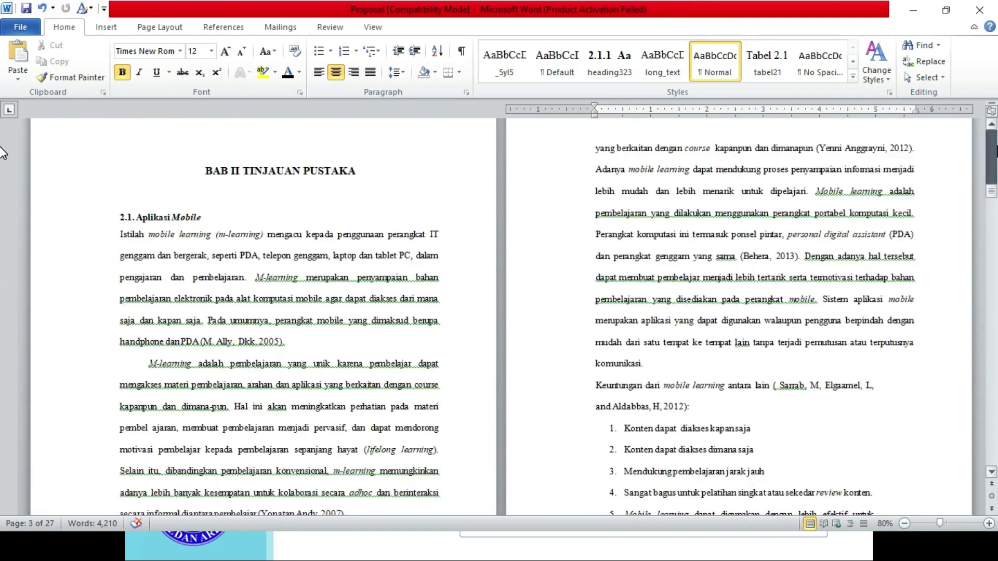
pyautogui.scroll(5, 2, 152)
pyautogui.scroll(5, 3, 150)
pyautogui.scroll(5, 3, 148)
pyautogui.scroll(5, 1, 145)
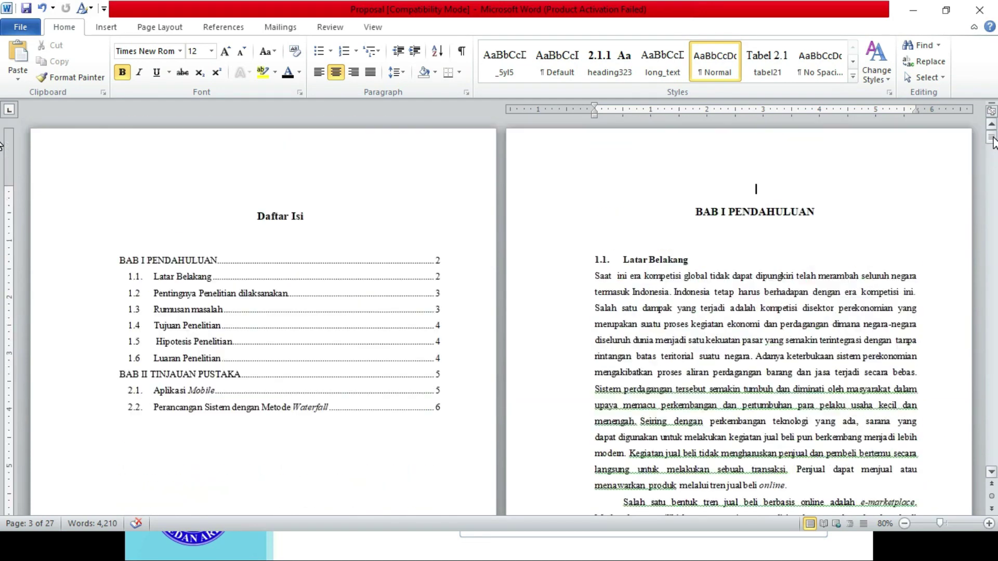
pyautogui.click(234, 166)
pyautogui.scroll(-5, 977, 400)
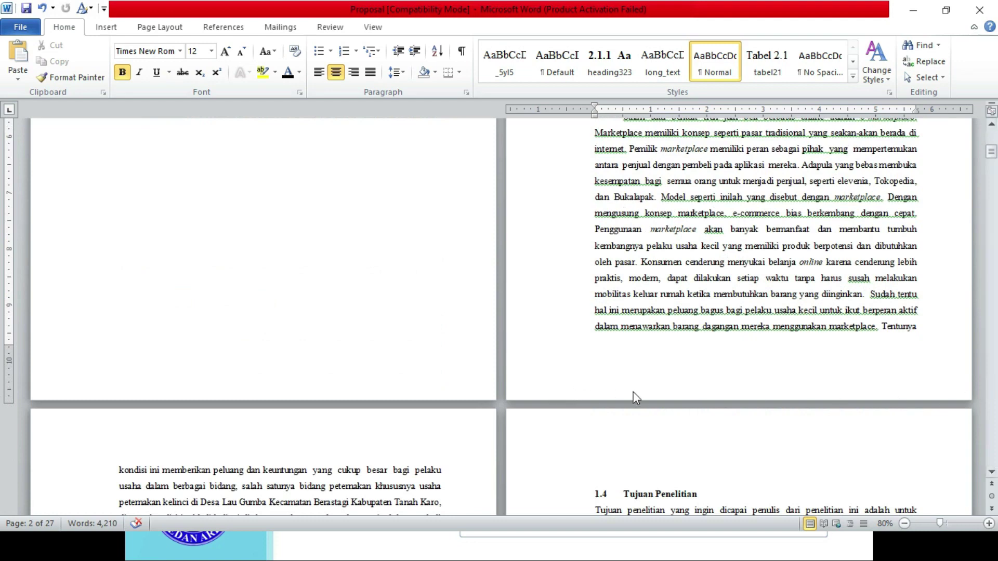
pyautogui.click(991, 124)
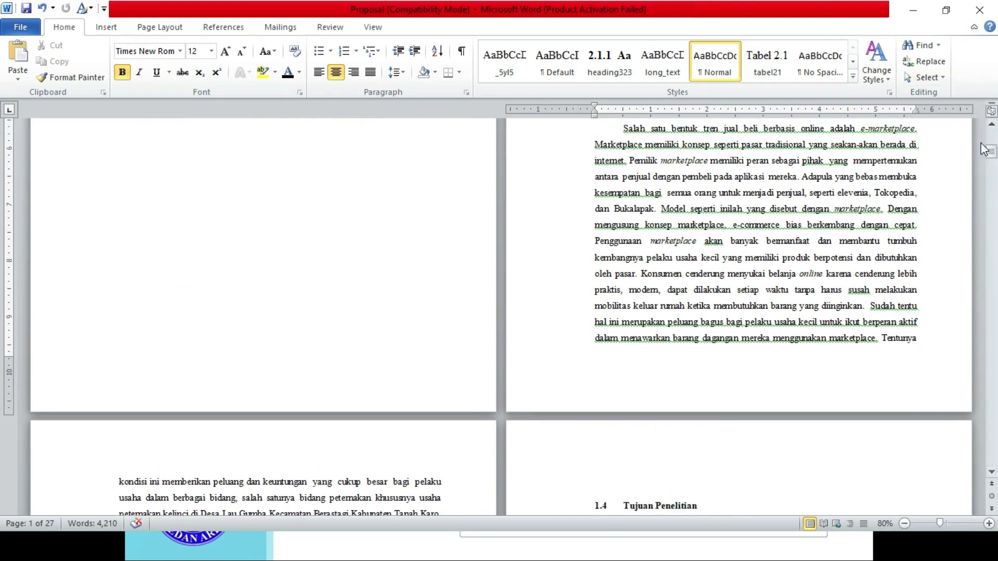
pyautogui.scroll(5, 981, 145)
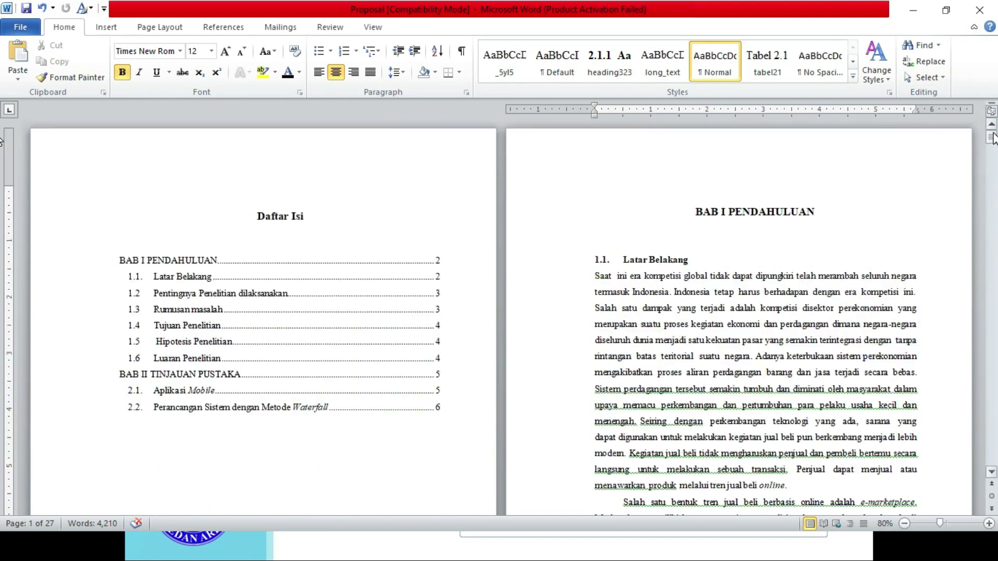
pyautogui.doubleClick(766, 170)
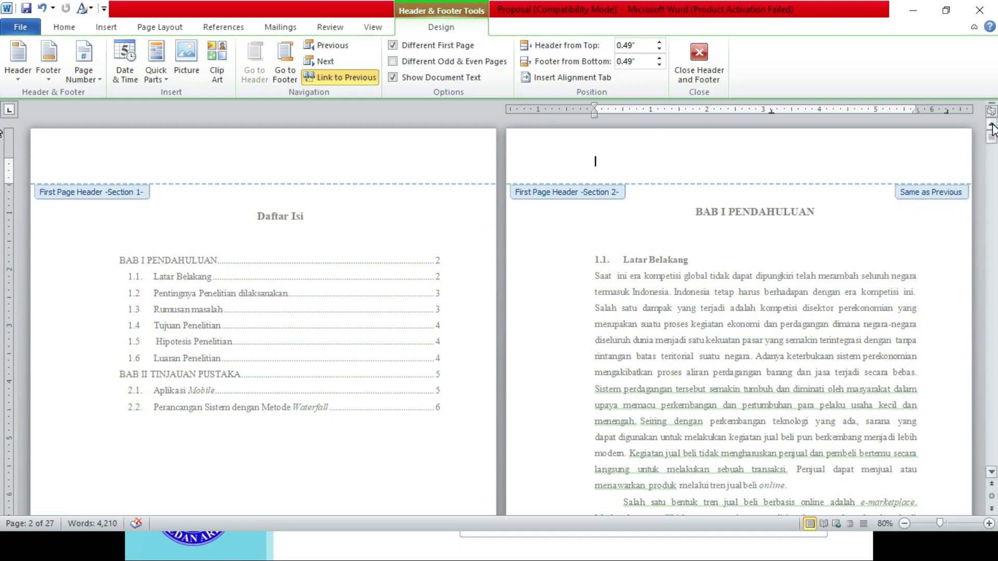
pyautogui.click(992, 472)
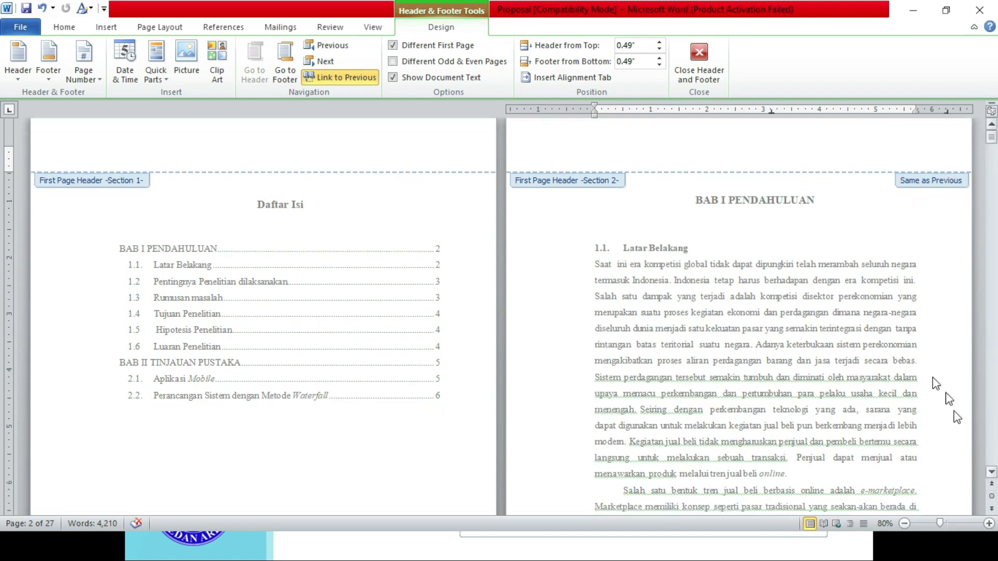
pyautogui.click(991, 472)
pyautogui.click(991, 472)
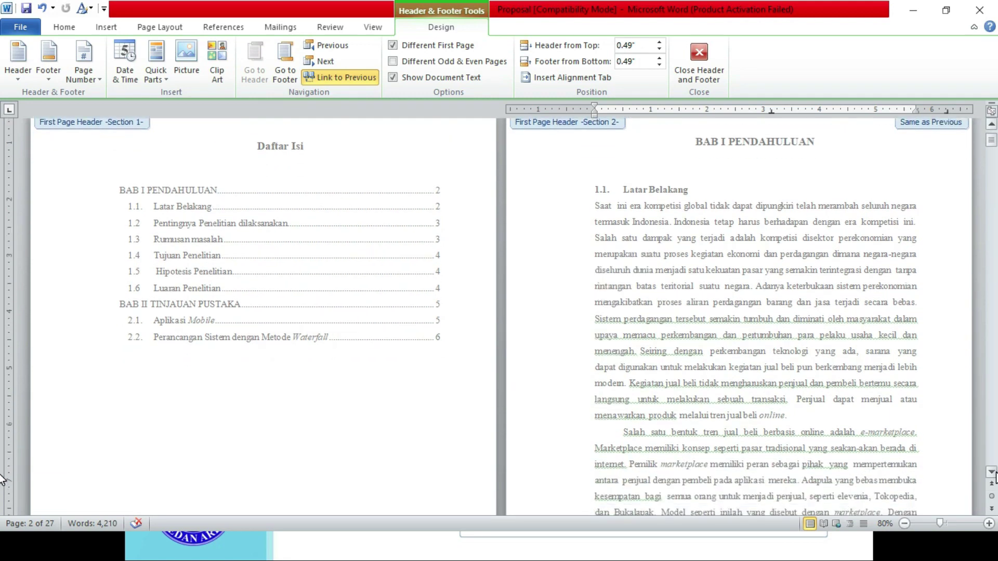
pyautogui.scroll(-4, 991, 471)
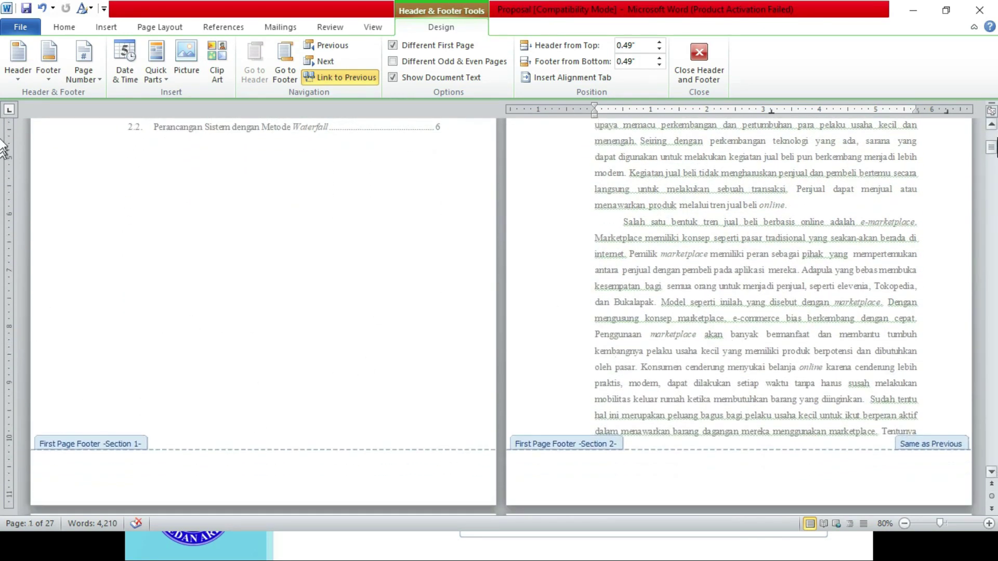
pyautogui.moveTo(991, 147); pyautogui.dragTo(992, 138)
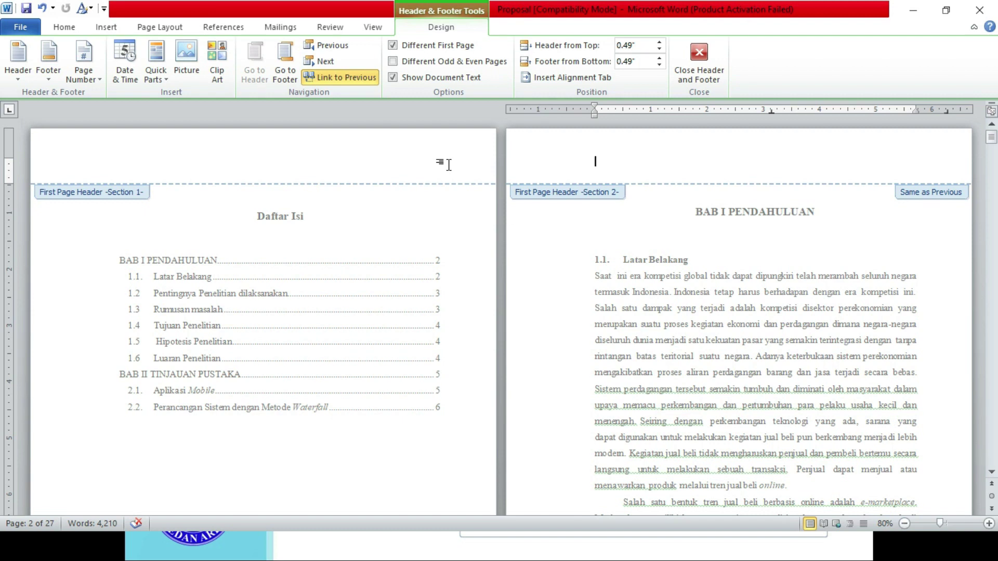
pyautogui.click(595, 163)
pyautogui.click(697, 69)
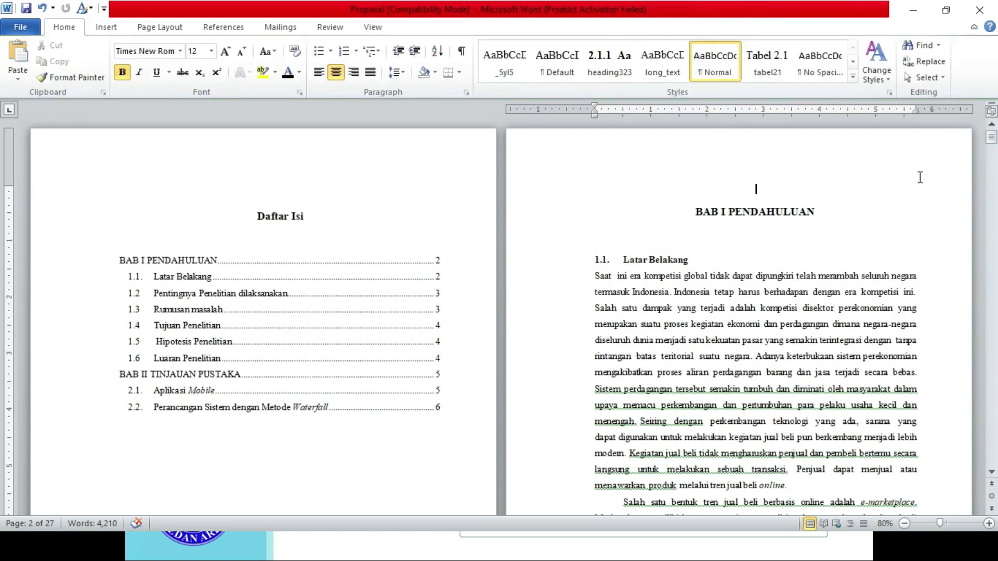
pyautogui.doubleClick(795, 162)
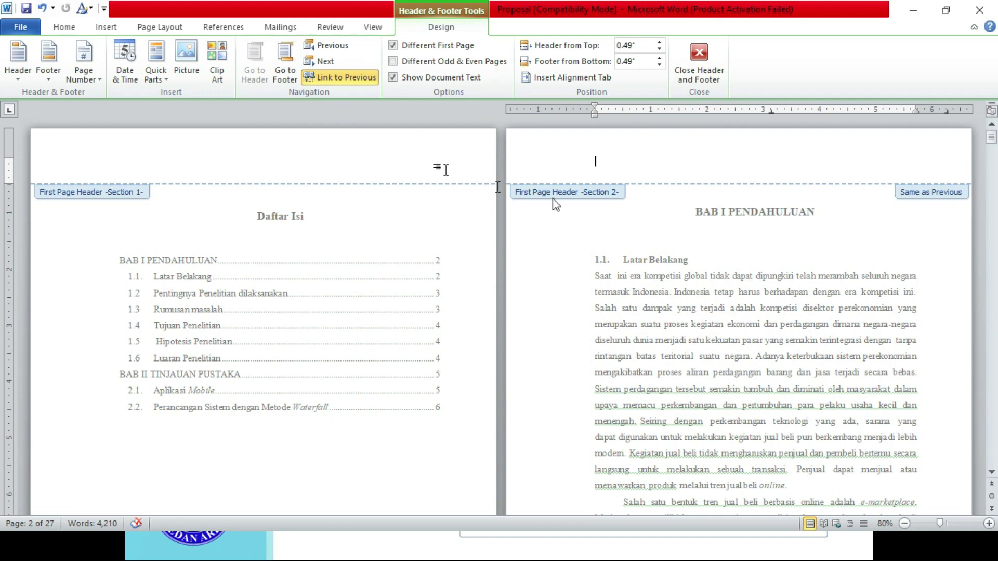
# Turn off Link to Previous for the Section 2 first-page header.
pyautogui.click(346, 86)
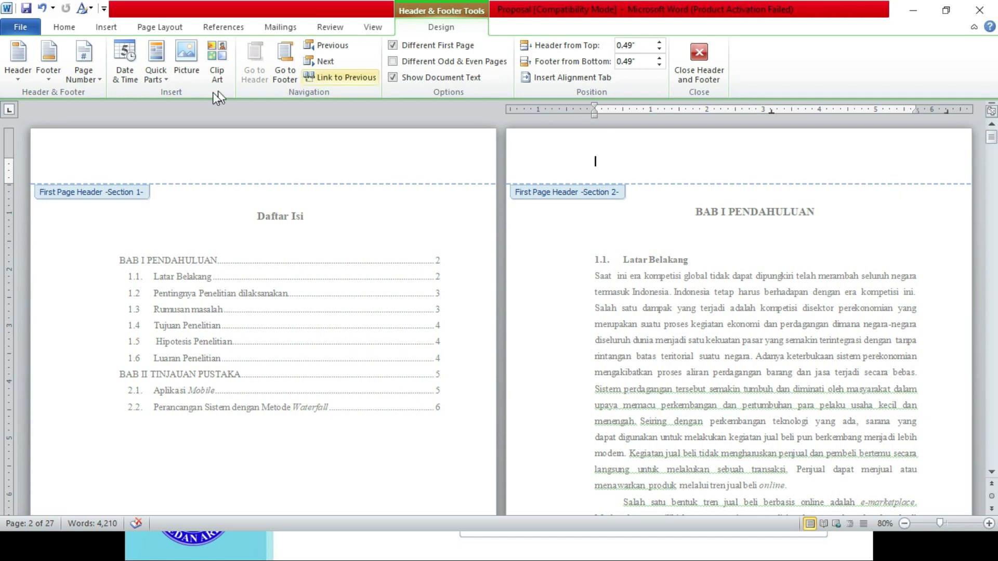
pyautogui.click(352, 81)
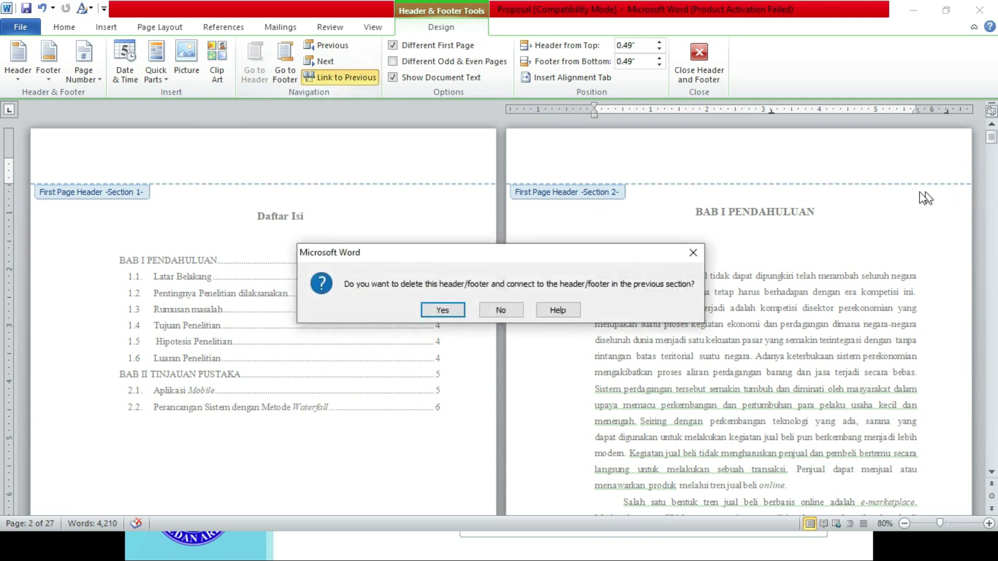
pyautogui.click(450, 312)
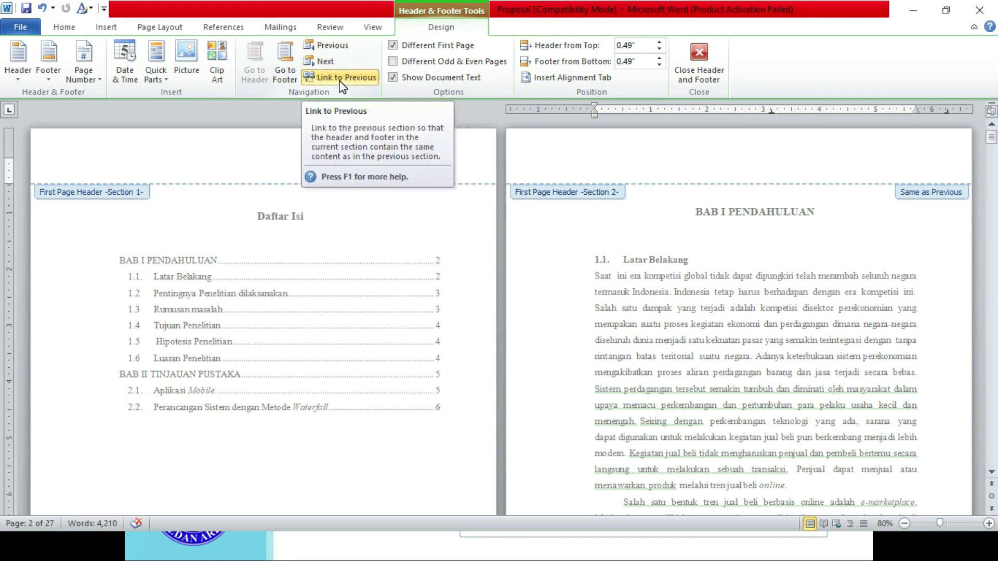
pyautogui.click(341, 78)
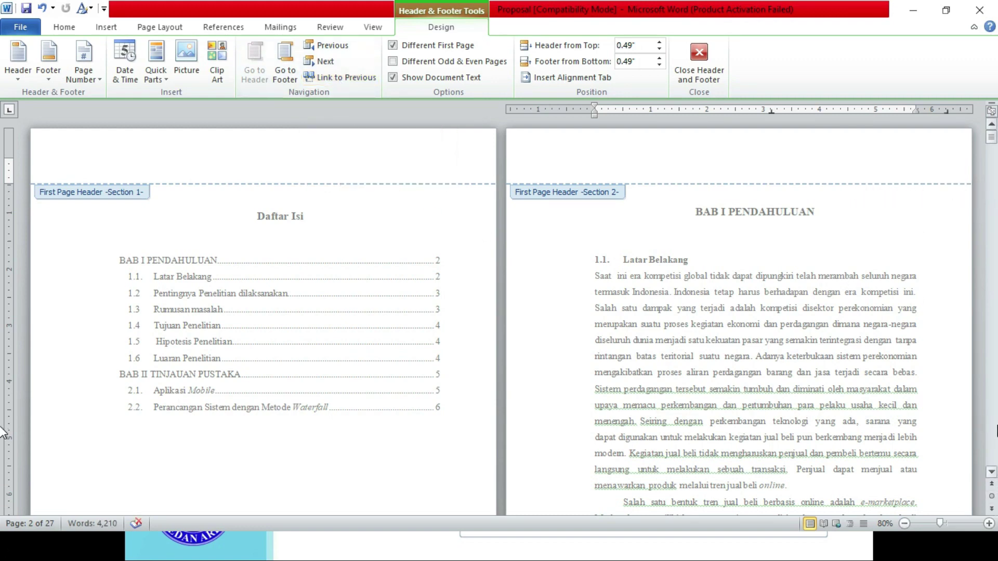
# Unlink the Section 2 first-page footer from Section 1 as well.
pyautogui.scroll(-7, 977, 421)
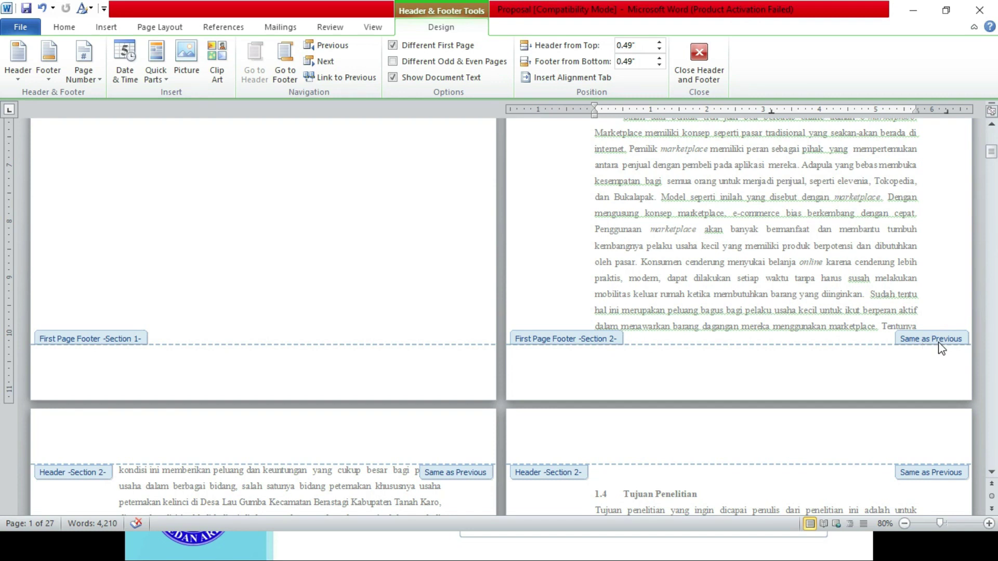
pyautogui.click(896, 368)
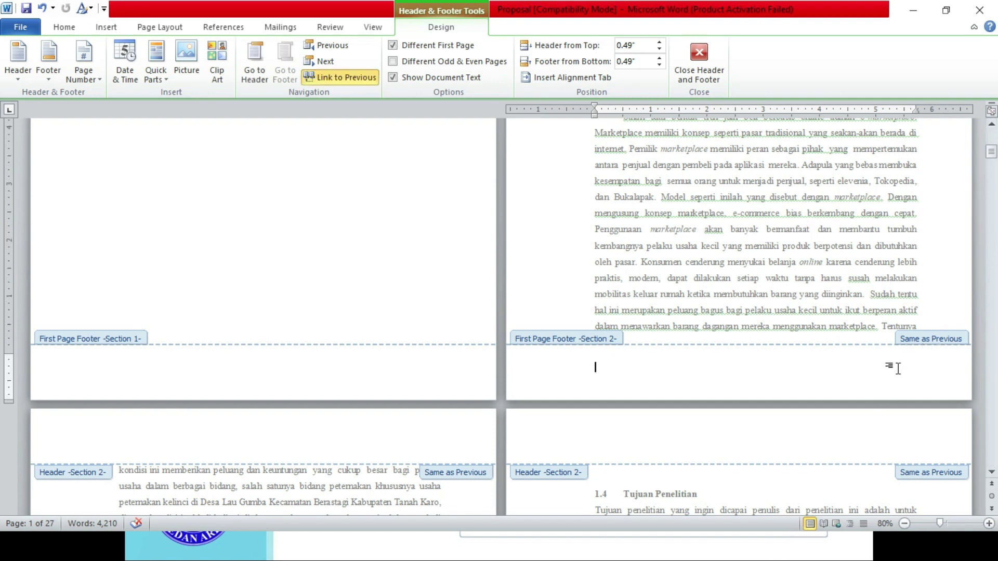
pyautogui.click(373, 78)
pyautogui.scroll(2, 576, 404)
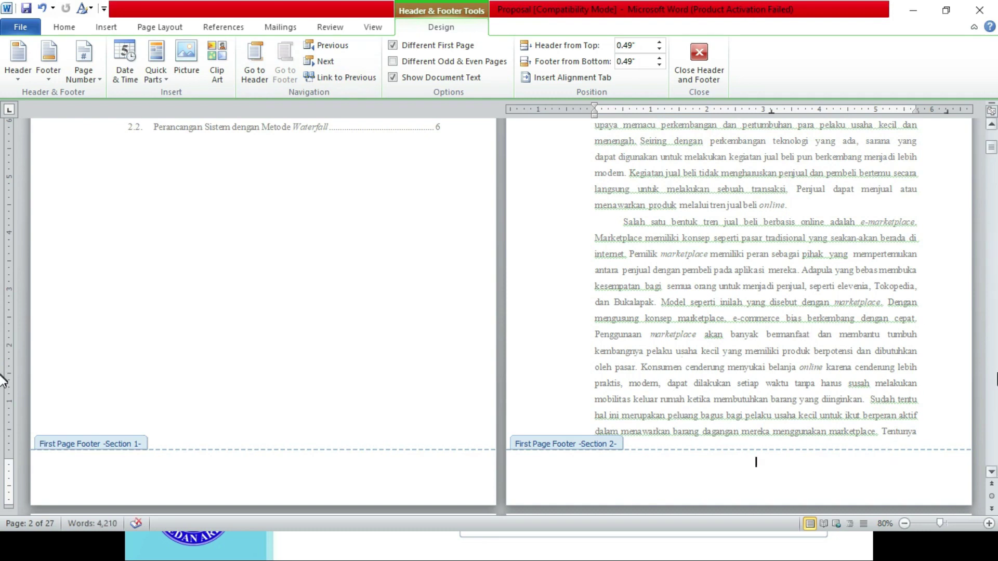
pyautogui.scroll(-5, 2, 382)
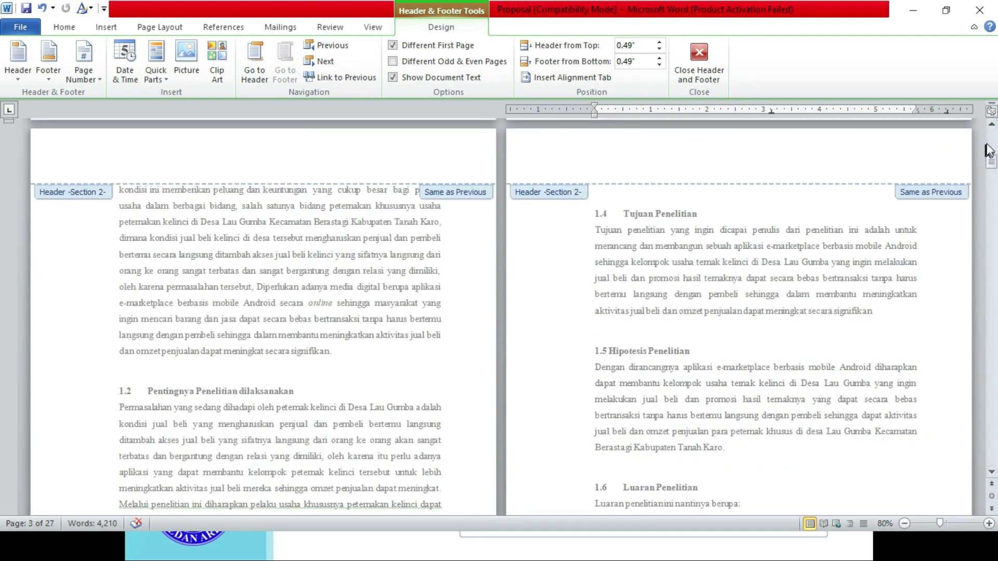
pyautogui.scroll(5, 989, 150)
pyautogui.scroll(5, 987, 143)
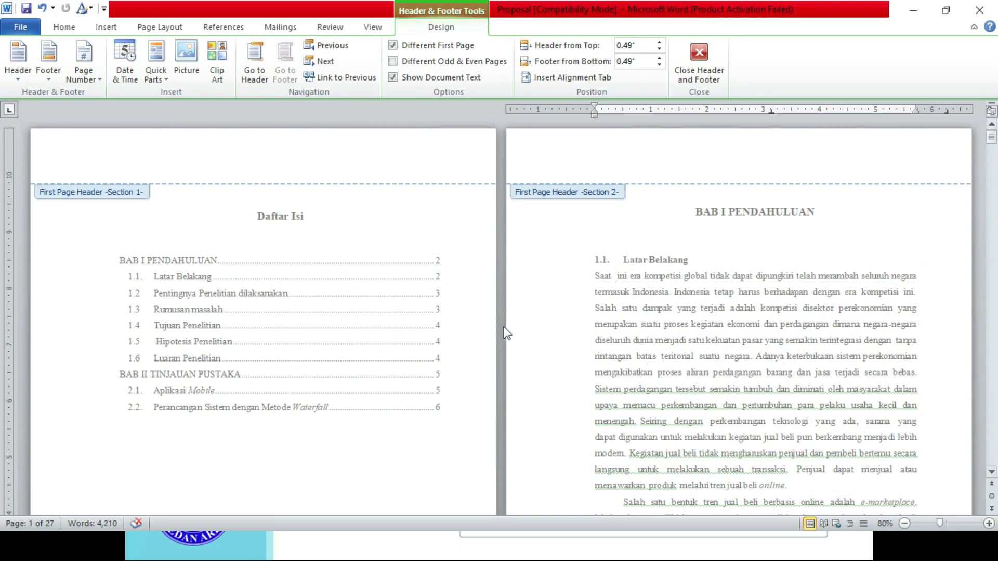
pyautogui.scroll(-5, 3, 369)
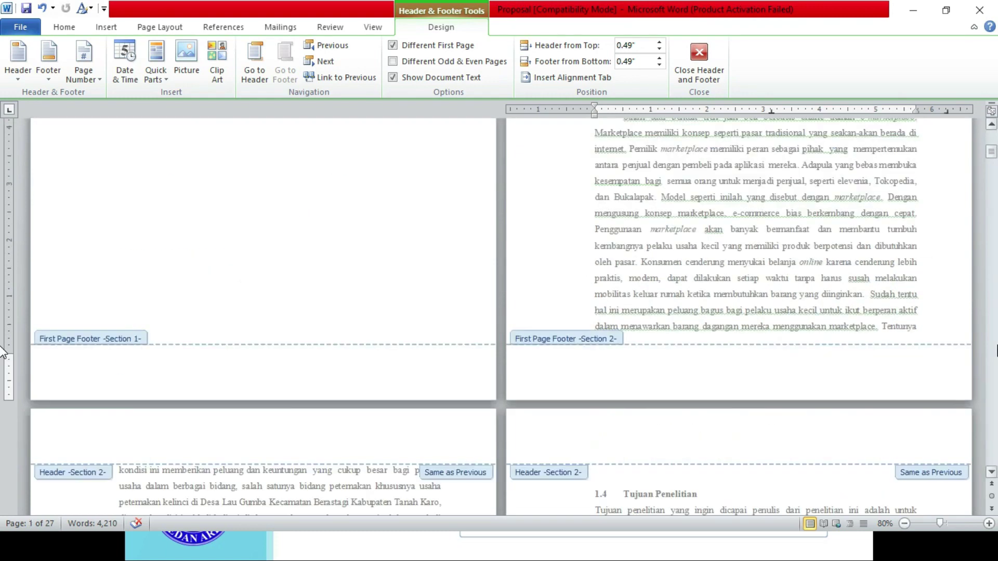
pyautogui.scroll(-1, 2, 369)
pyautogui.scroll(-5, 2, 369)
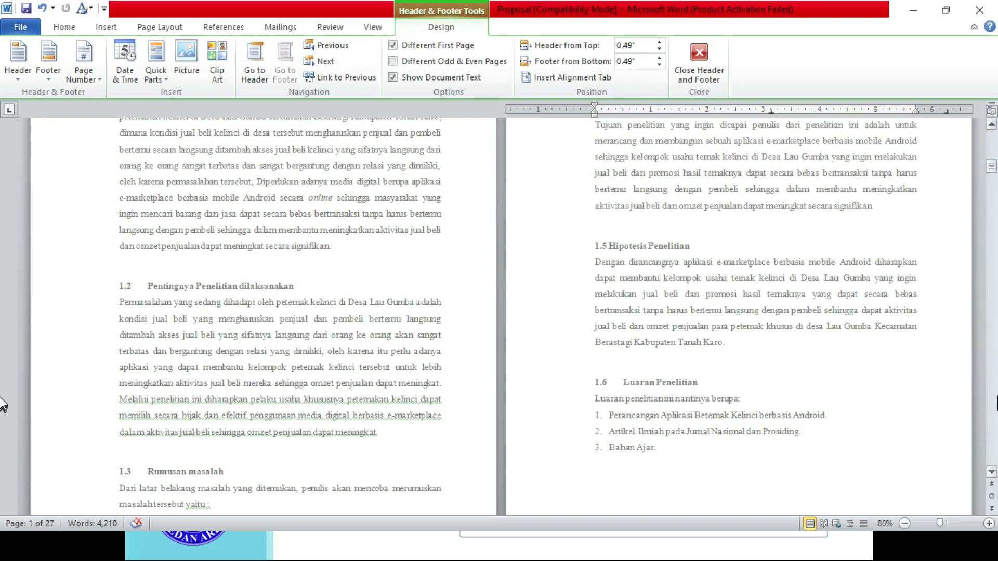
pyautogui.scroll(-7, 2, 401)
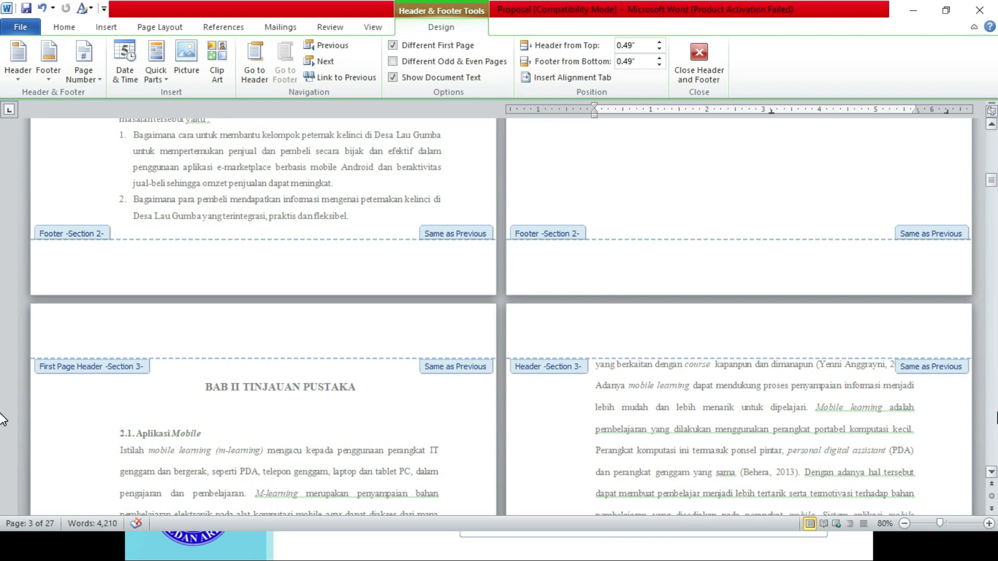
pyautogui.scroll(-2, 2, 420)
pyautogui.scroll(-5, 3, 420)
pyautogui.scroll(-5, 2, 420)
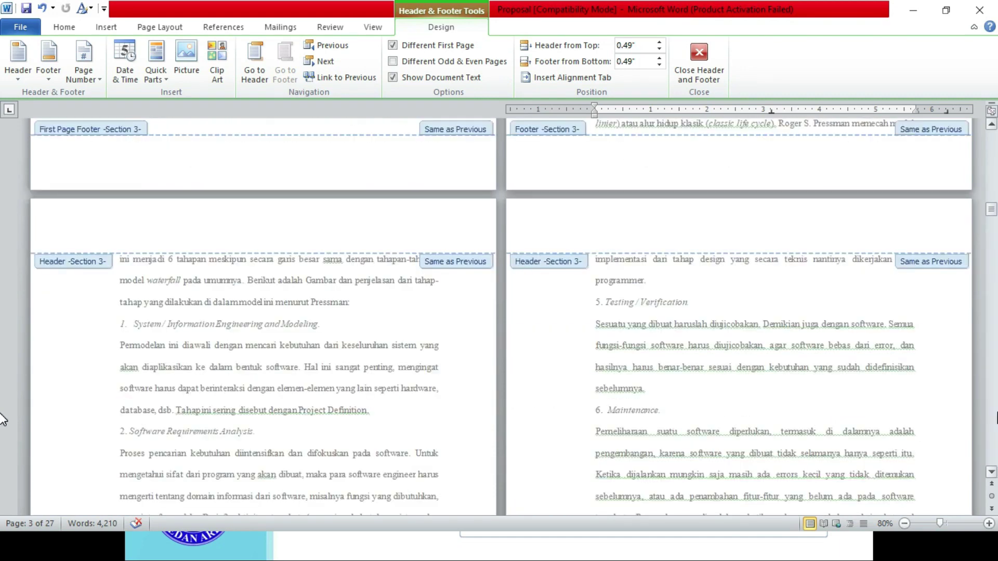
pyautogui.scroll(-5, 3, 420)
pyautogui.scroll(-5, 3, 420)
pyautogui.scroll(-5, 2, 420)
pyautogui.scroll(-5, 2, 420)
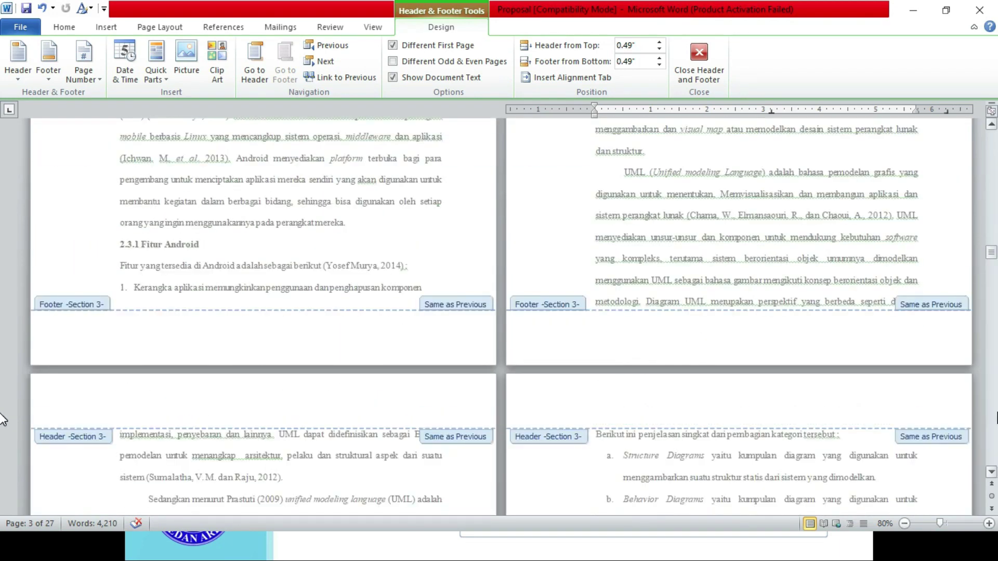
pyautogui.scroll(-5, 3, 420)
pyautogui.scroll(-5, 2, 420)
pyautogui.scroll(-5, 3, 420)
pyautogui.scroll(-5, 3, 420)
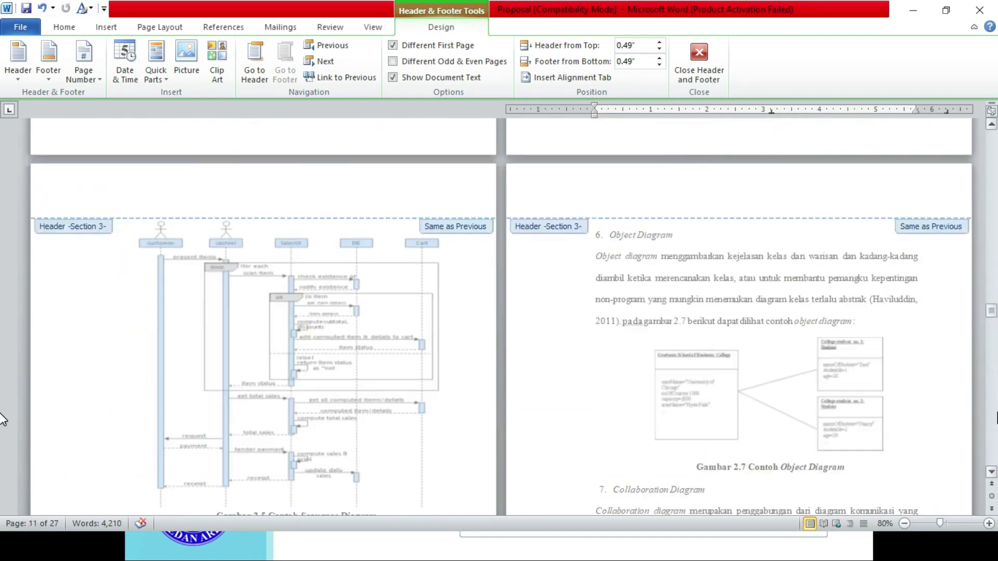
pyautogui.scroll(-5, 3, 420)
pyautogui.scroll(-5, 2, 420)
pyautogui.scroll(-5, 2, 420)
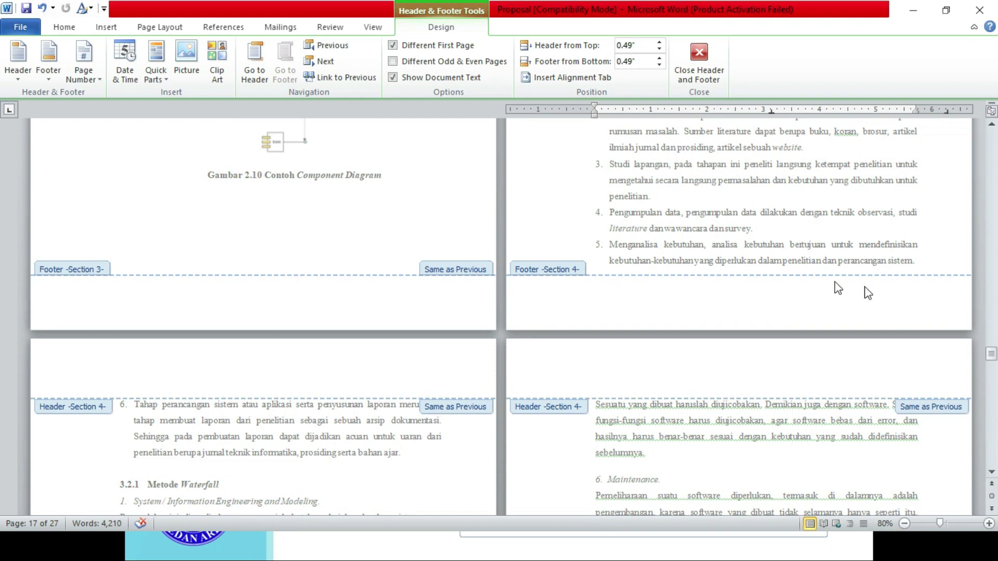
pyautogui.scroll(5, 987, 169)
pyautogui.scroll(3, 987, 170)
pyautogui.scroll(5, 987, 169)
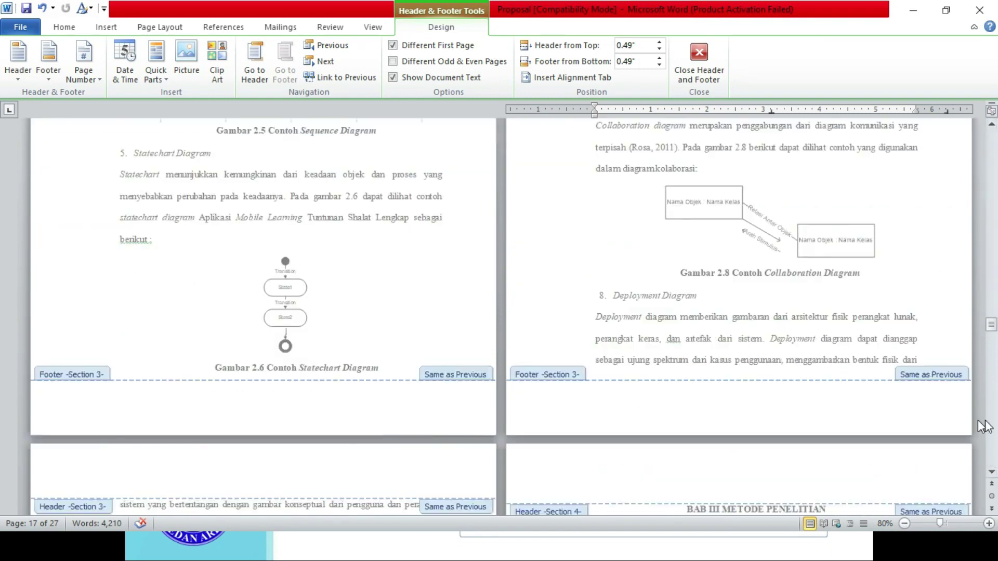
pyautogui.scroll(-5, 987, 169)
pyautogui.scroll(-5, 3, 426)
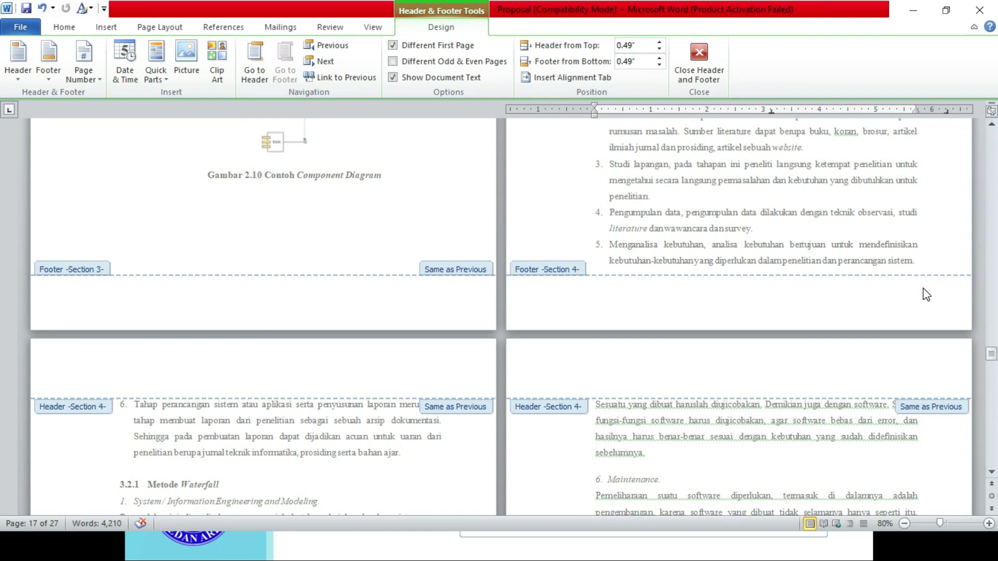
# Relink the Section 4 footer to the previous section, confirming the replacement.
pyautogui.click(811, 299)
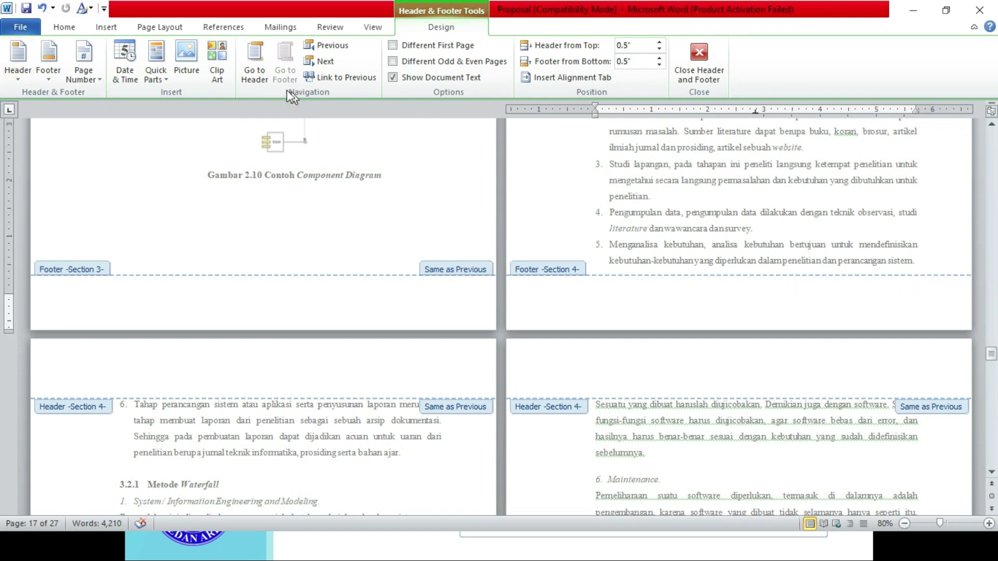
pyautogui.click(359, 77)
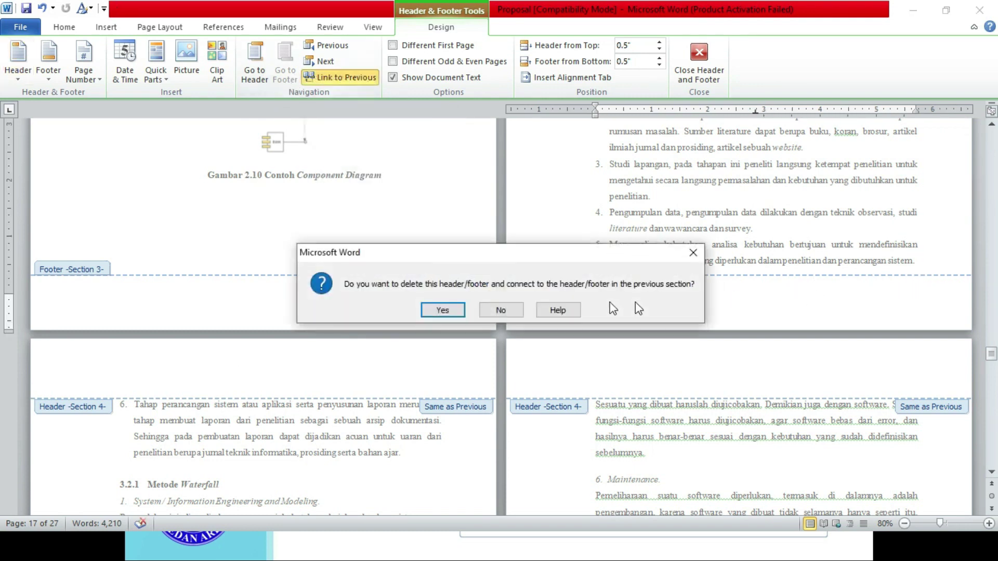
pyautogui.click(441, 309)
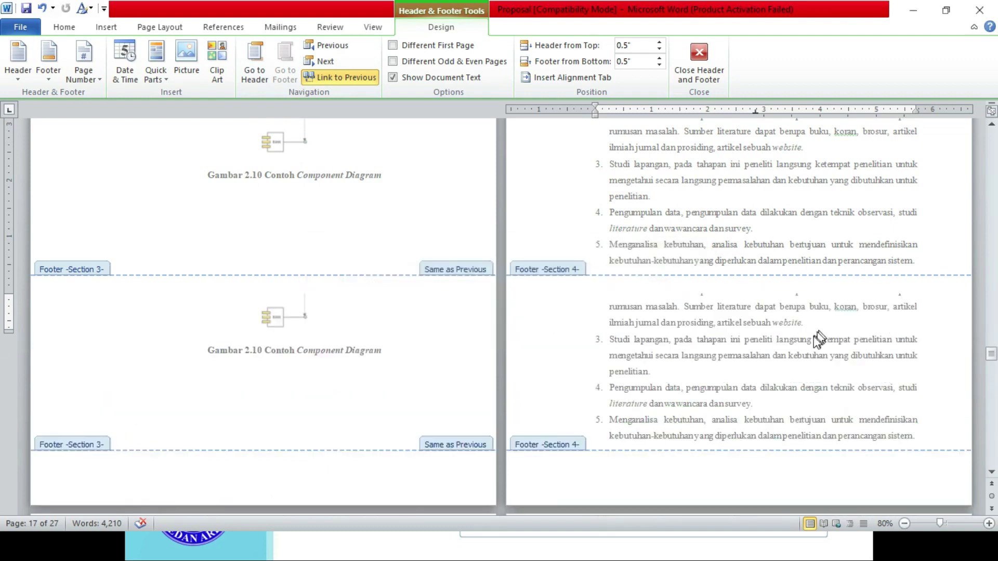
# Scroll down to the blank final page 27 of the document.
pyautogui.scroll(3, 810, 338)
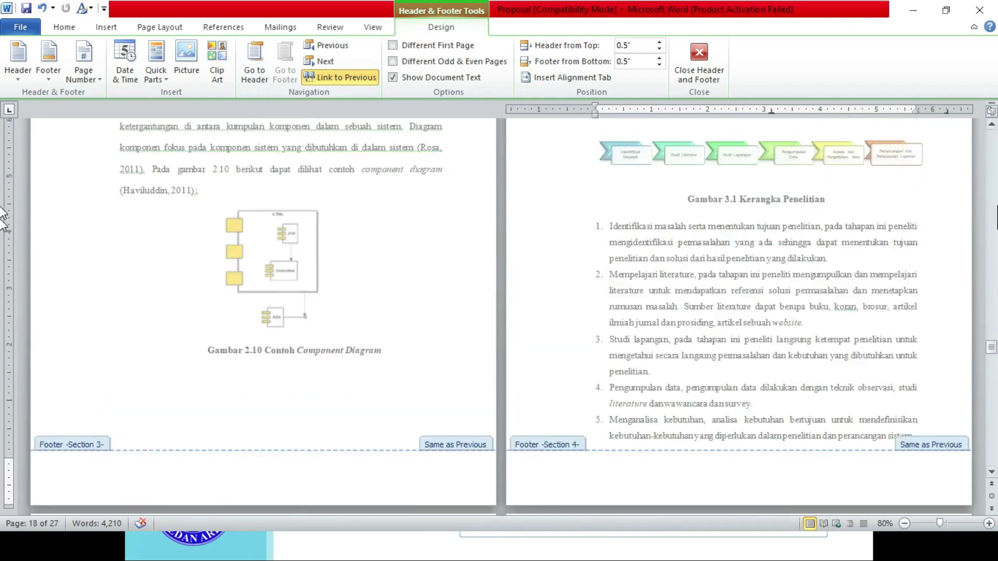
pyautogui.scroll(3, 2, 165)
pyautogui.scroll(4, 3, 166)
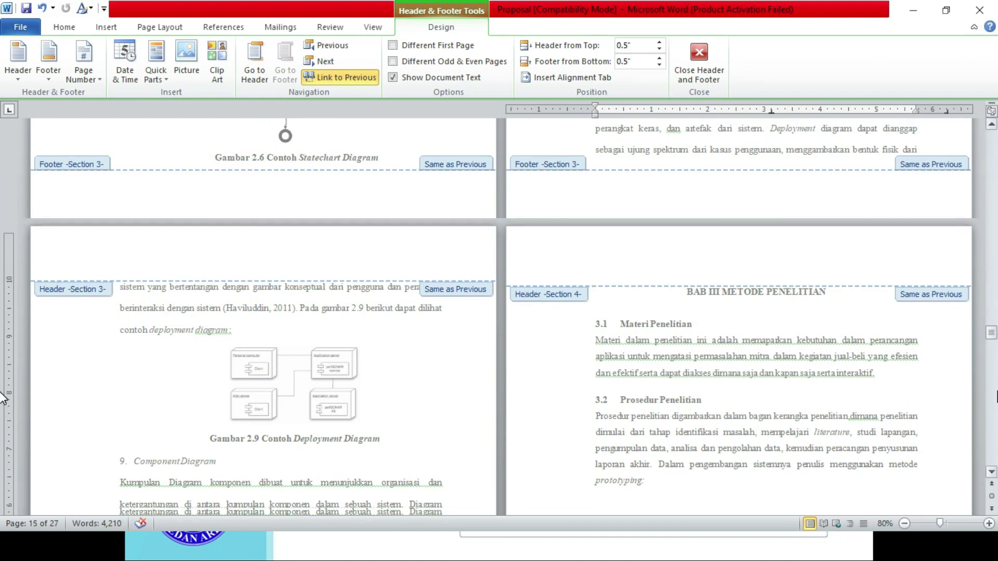
pyautogui.scroll(-7, 3, 398)
pyautogui.scroll(-7, 2, 398)
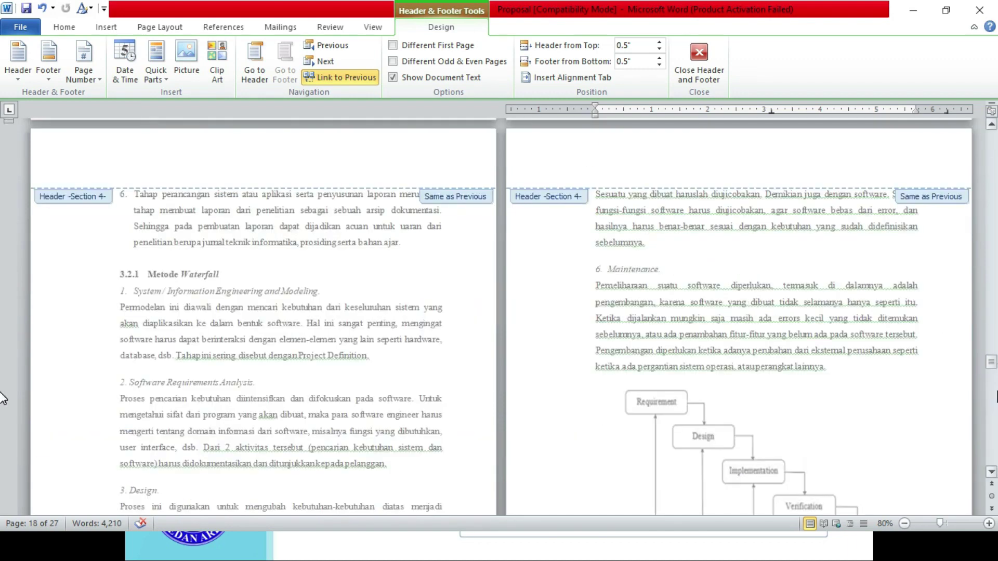
pyautogui.scroll(-7, 3, 397)
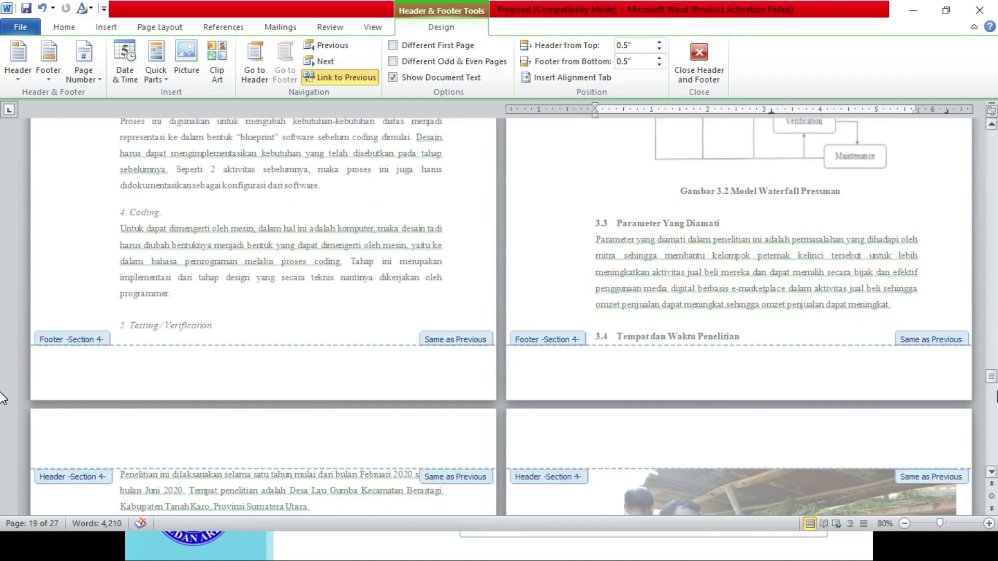
pyautogui.scroll(-7, 3, 397)
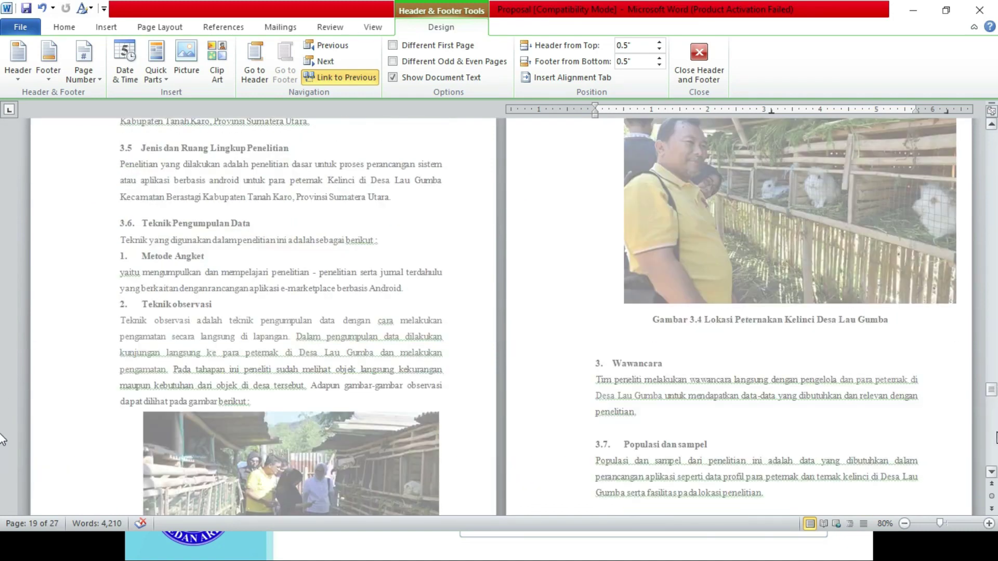
pyautogui.scroll(-7, 3, 434)
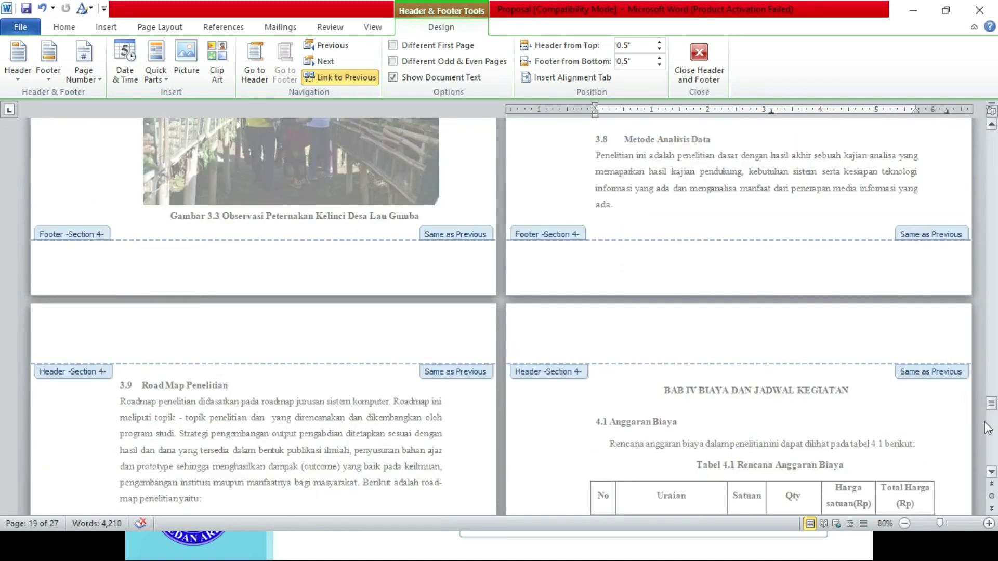
pyautogui.scroll(-7, 3, 452)
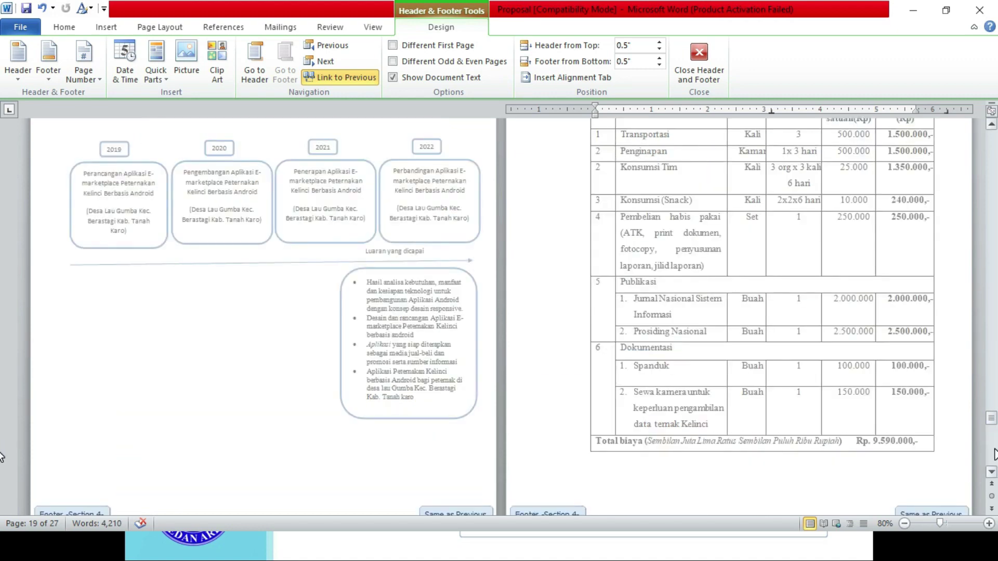
pyautogui.scroll(-4, 3, 415)
pyautogui.scroll(-3, 3, 413)
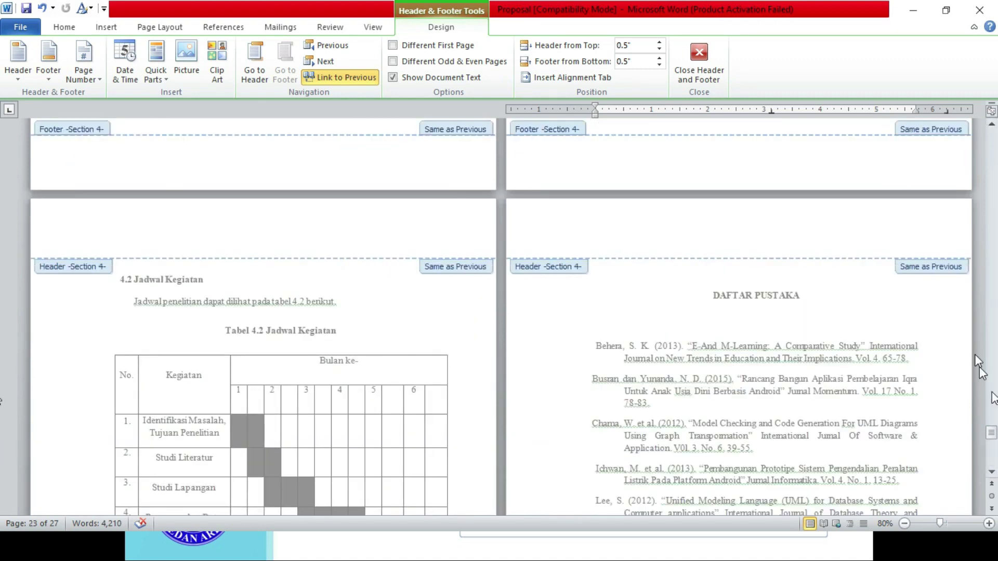
pyautogui.scroll(-7, 2, 452)
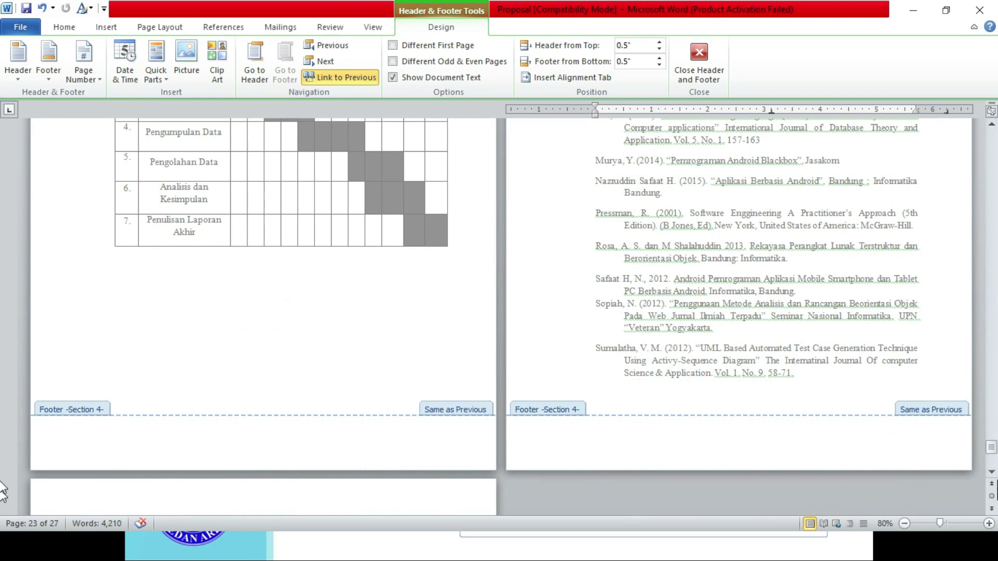
pyautogui.moveTo(992, 451); pyautogui.dragTo(993, 467)
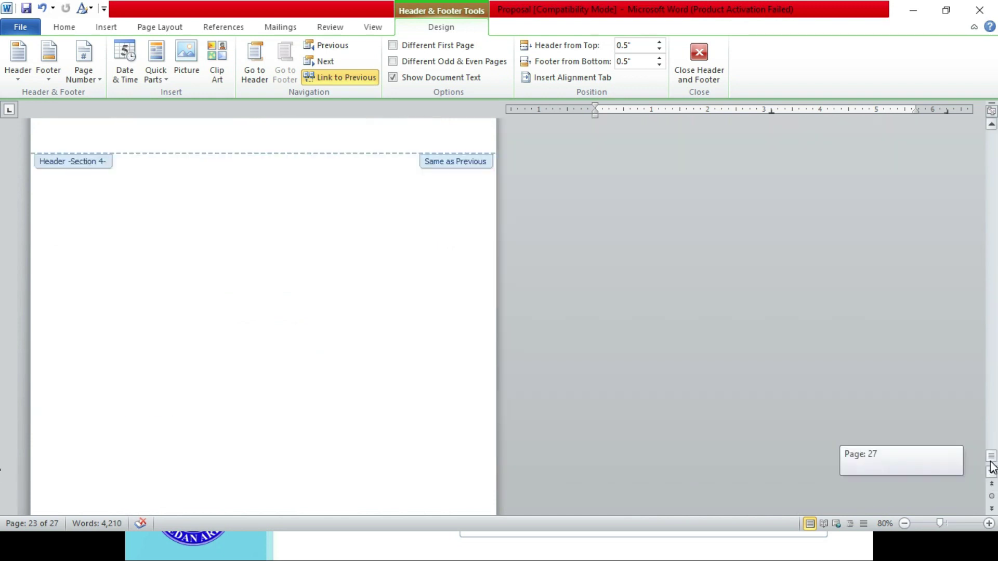
pyautogui.click(993, 473)
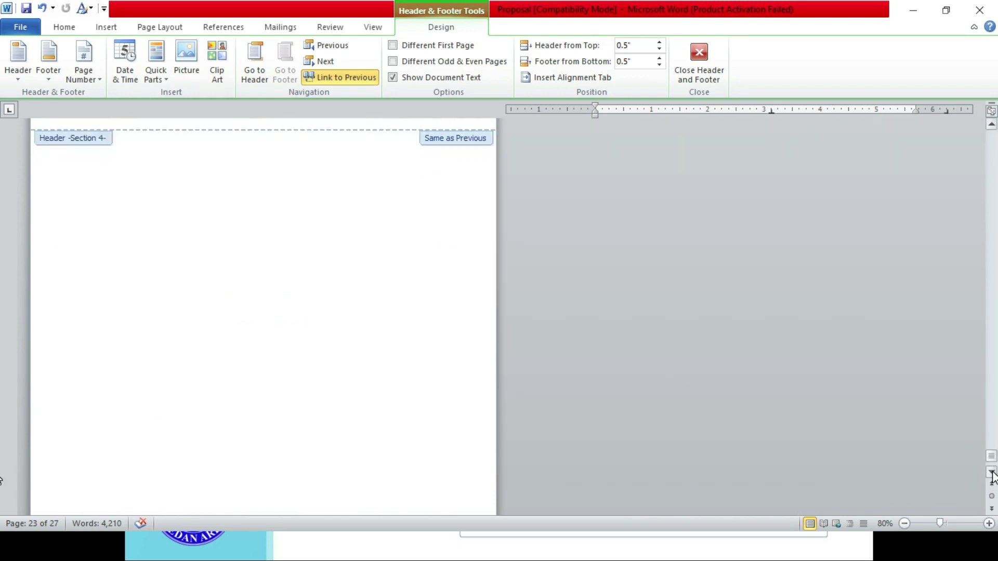
pyautogui.click(993, 473)
pyautogui.click(993, 473)
pyautogui.click(992, 473)
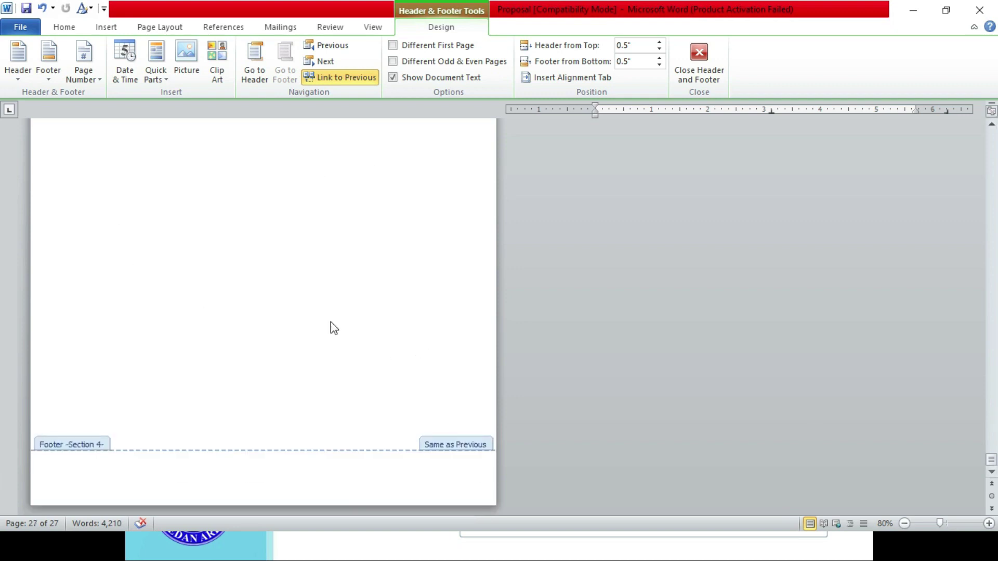
pyautogui.click(991, 125)
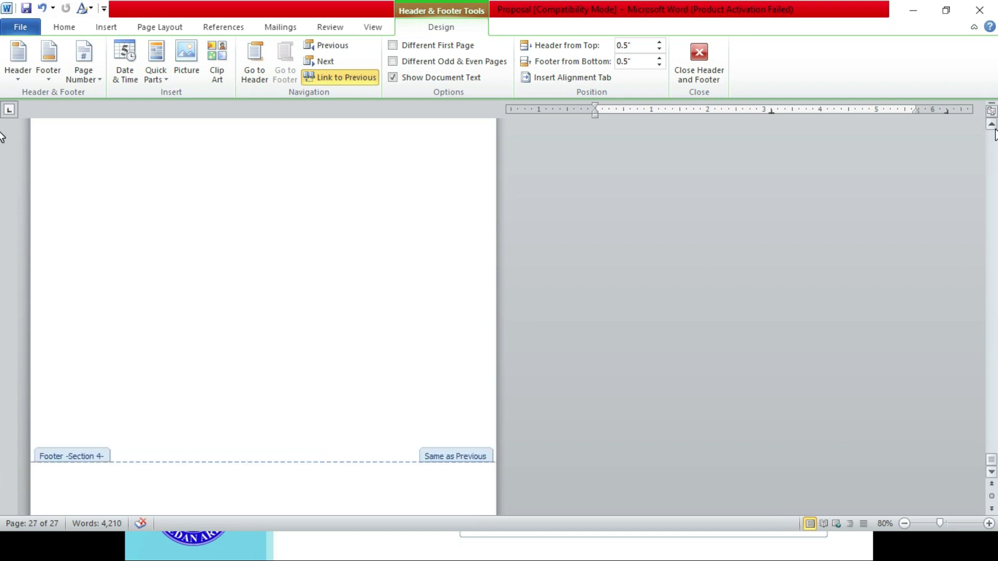
pyautogui.click(991, 125)
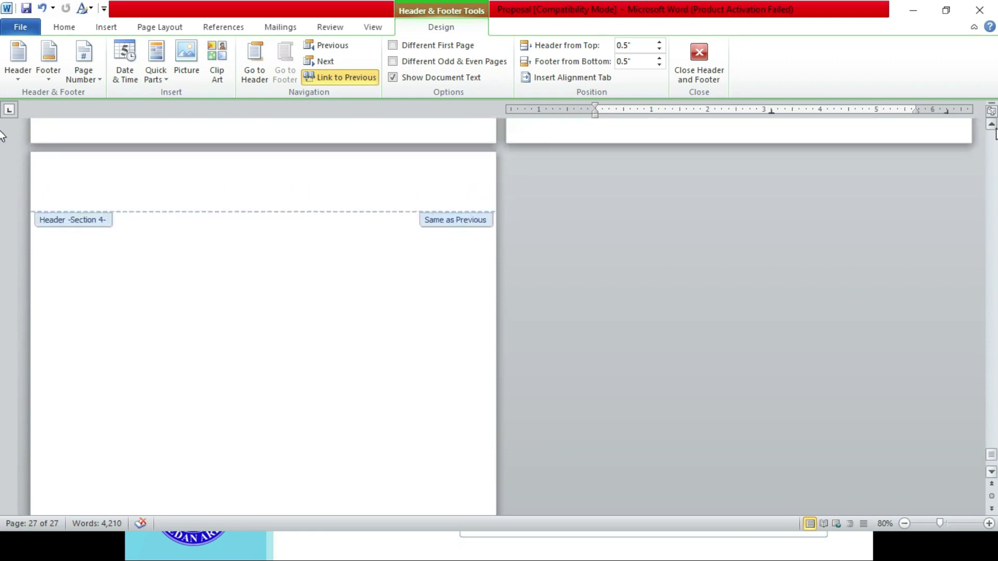
pyautogui.click(992, 125)
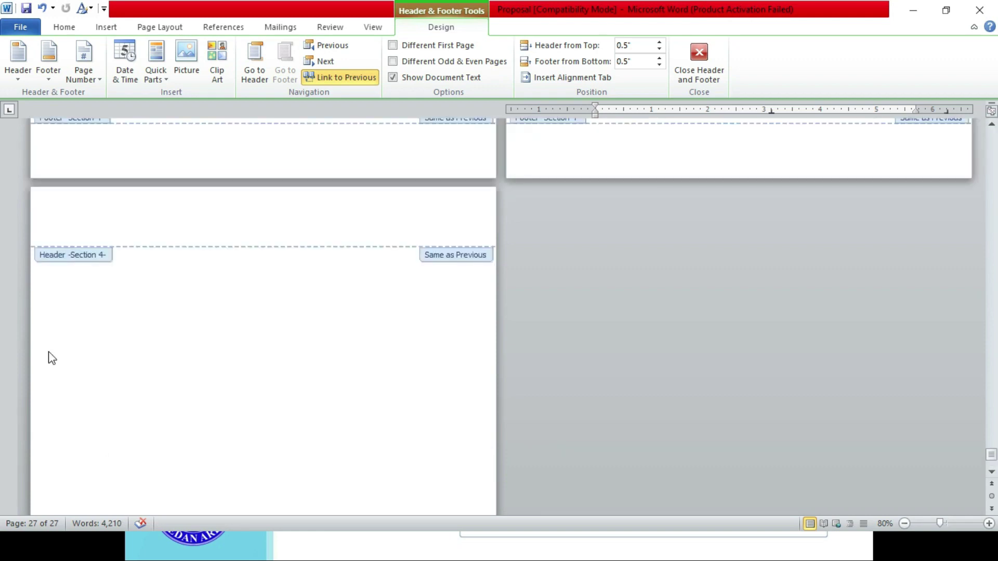
# Close header and footer editing, show the Navigation Pane, and jump to the blank last entry.
pyautogui.click(704, 66)
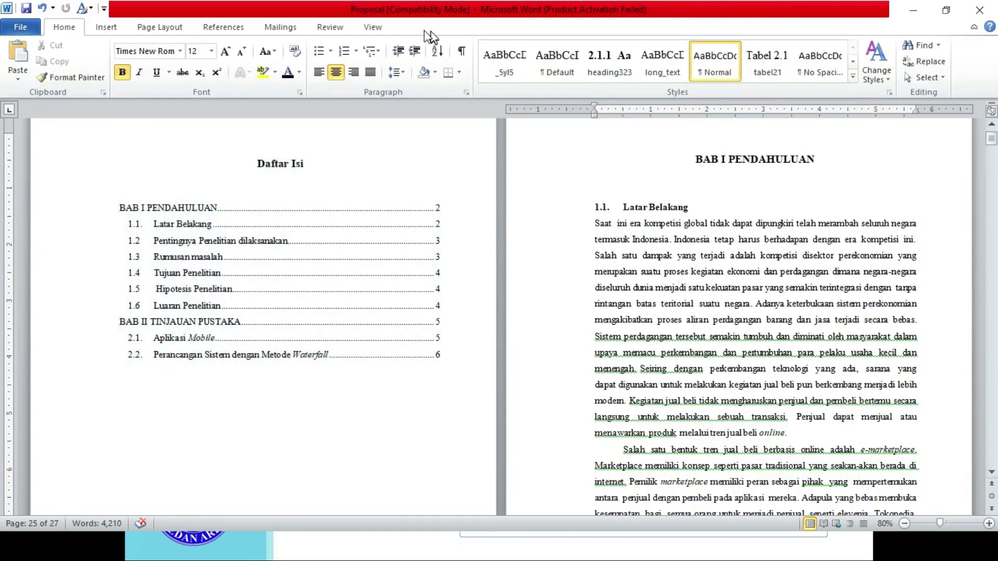
pyautogui.click(371, 28)
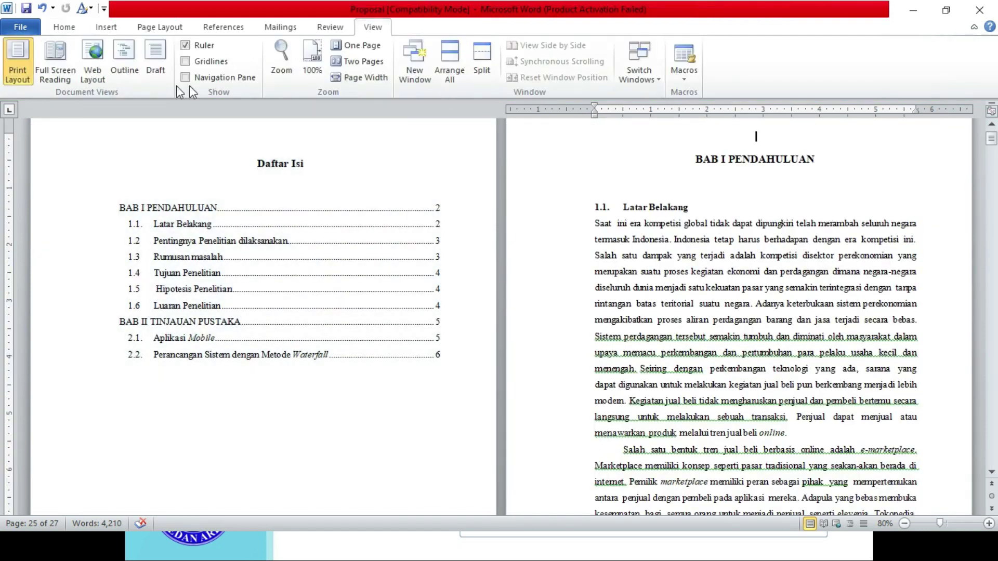
pyautogui.click(203, 78)
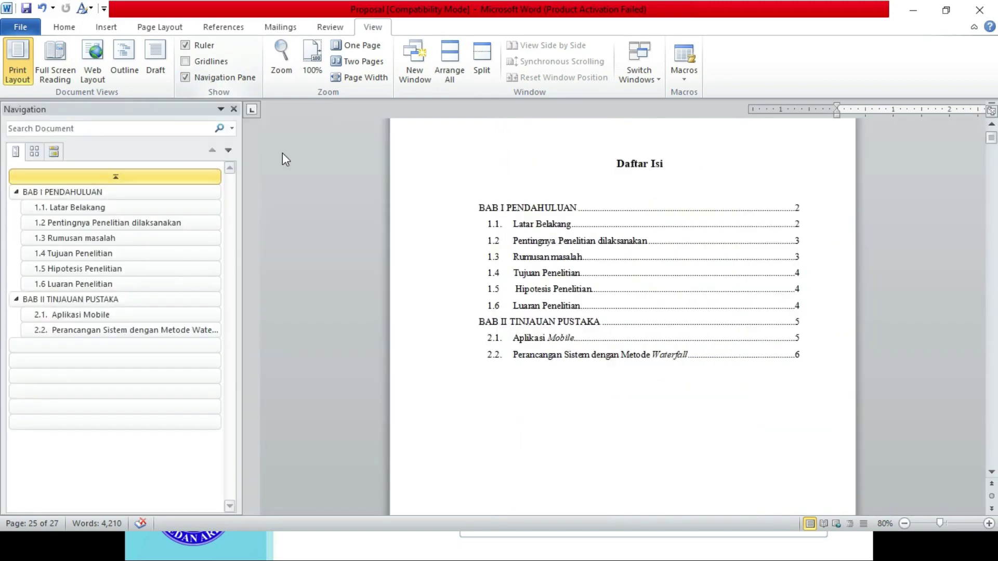
pyautogui.moveTo(990, 138); pyautogui.dragTo(982, 471)
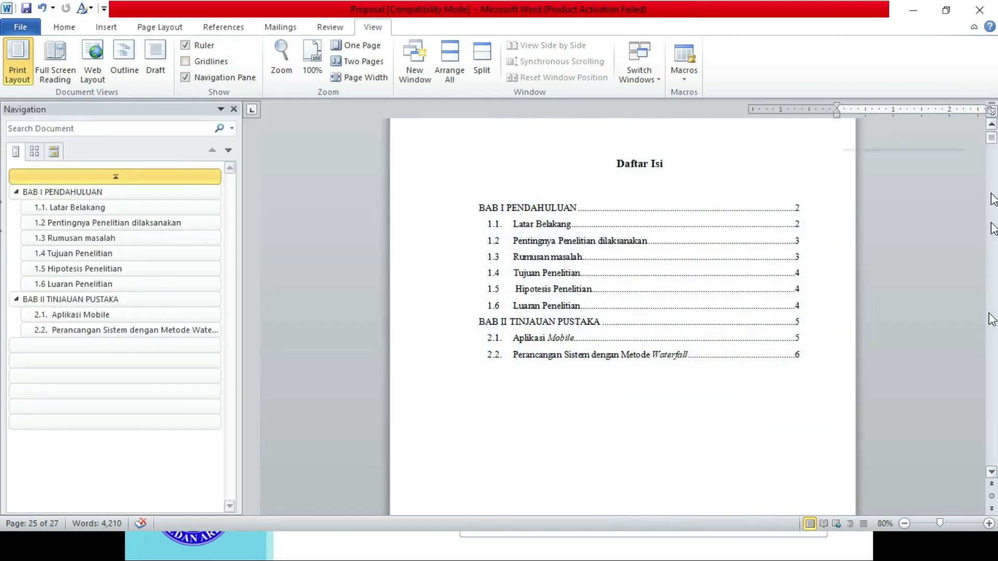
pyautogui.click(664, 201)
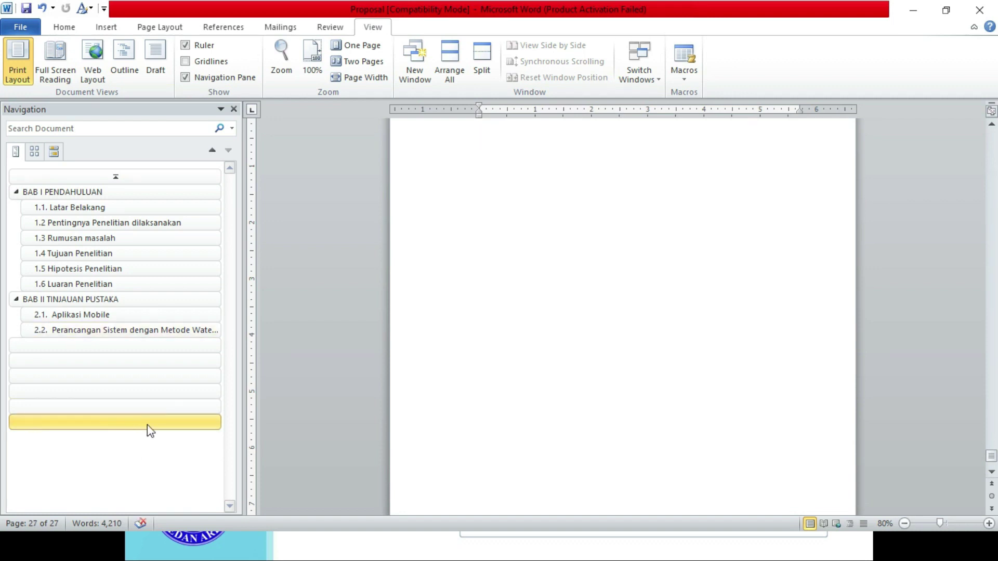
# Delete the empty last heading from the Navigation Pane, removing its blank pages.
pyautogui.rightClick(107, 429)
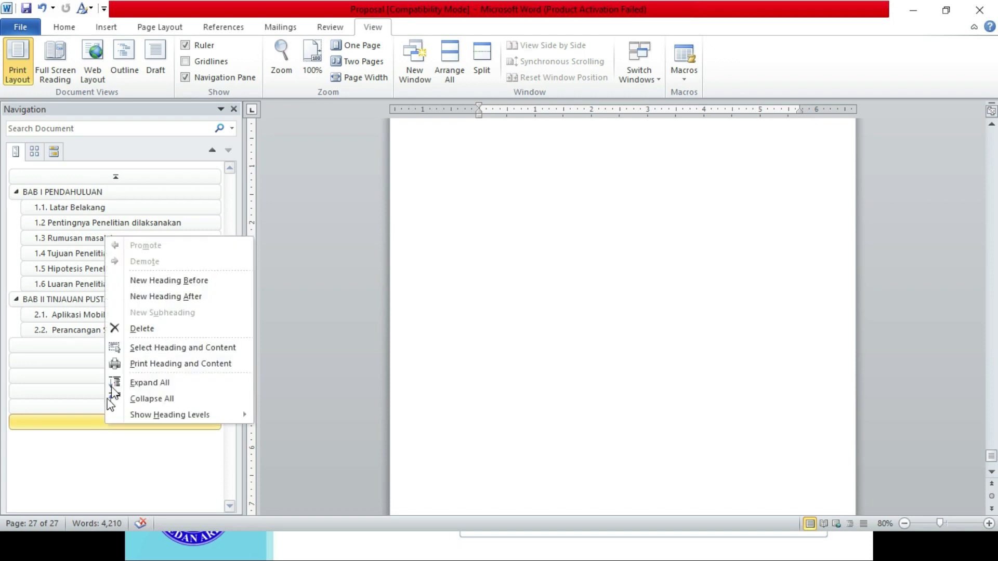
pyautogui.click(120, 330)
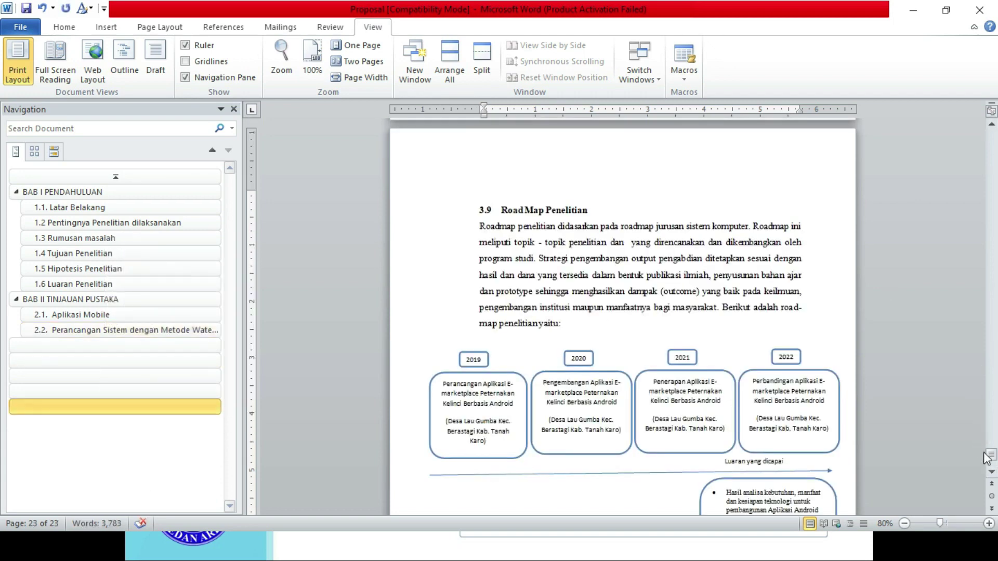
pyautogui.scroll(-5, 987, 463)
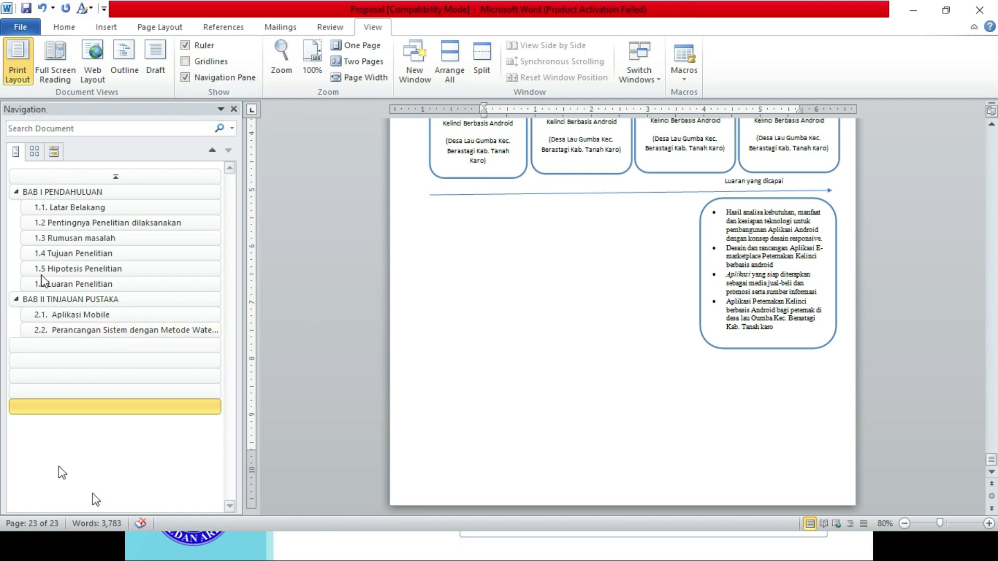
pyautogui.rightClick(79, 406)
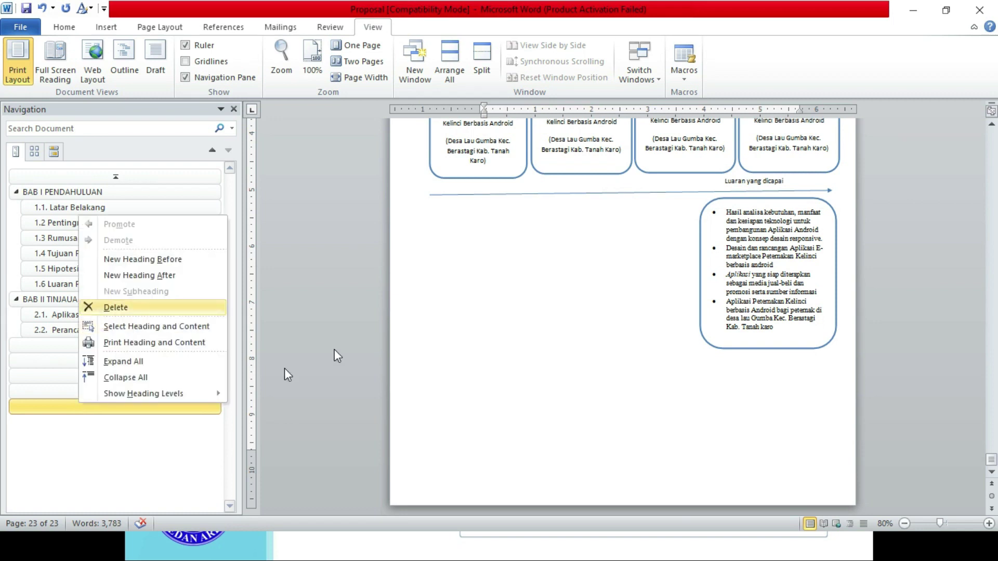
# Close the Navigation Pane and return to the top of the proposal.
pyautogui.press('Escape')
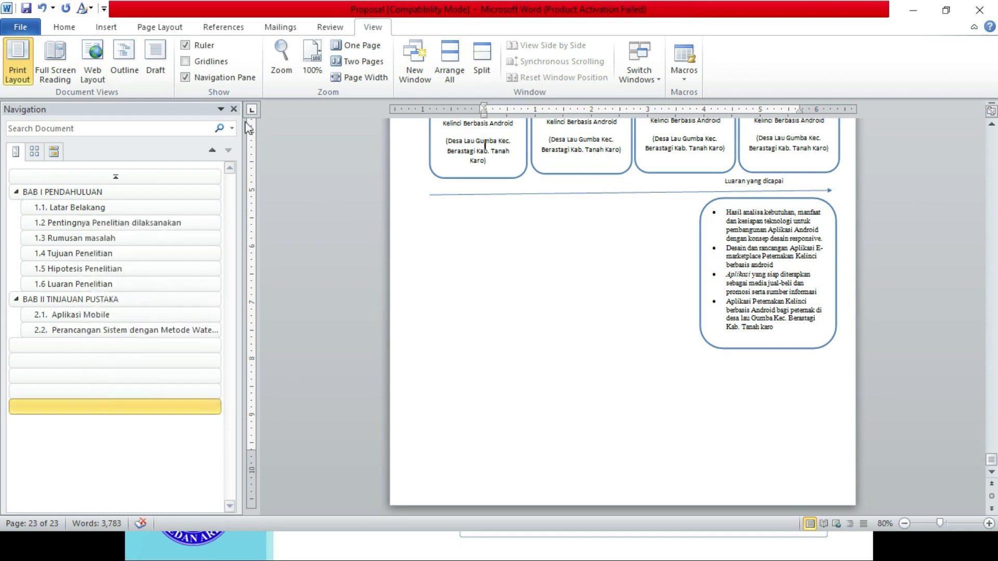
pyautogui.click(234, 110)
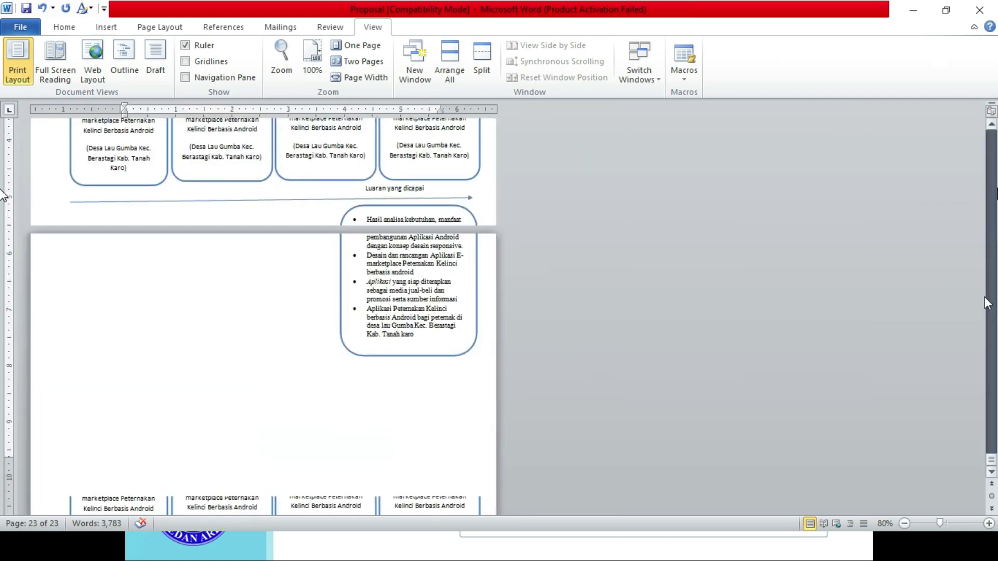
pyautogui.scroll(15, 979, 198)
pyautogui.scroll(-15, 3, 435)
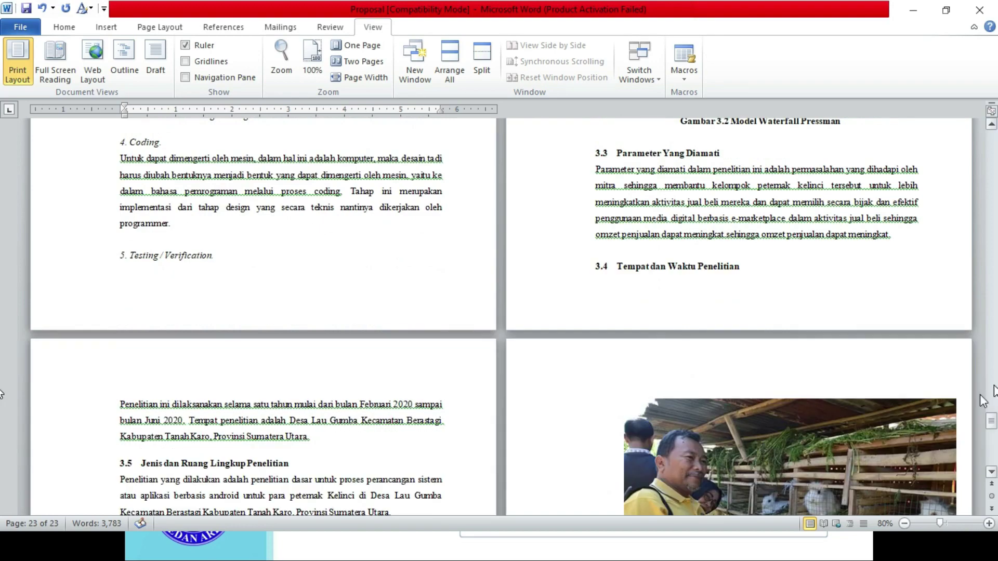
pyautogui.moveTo(991, 421); pyautogui.dragTo(991, 138)
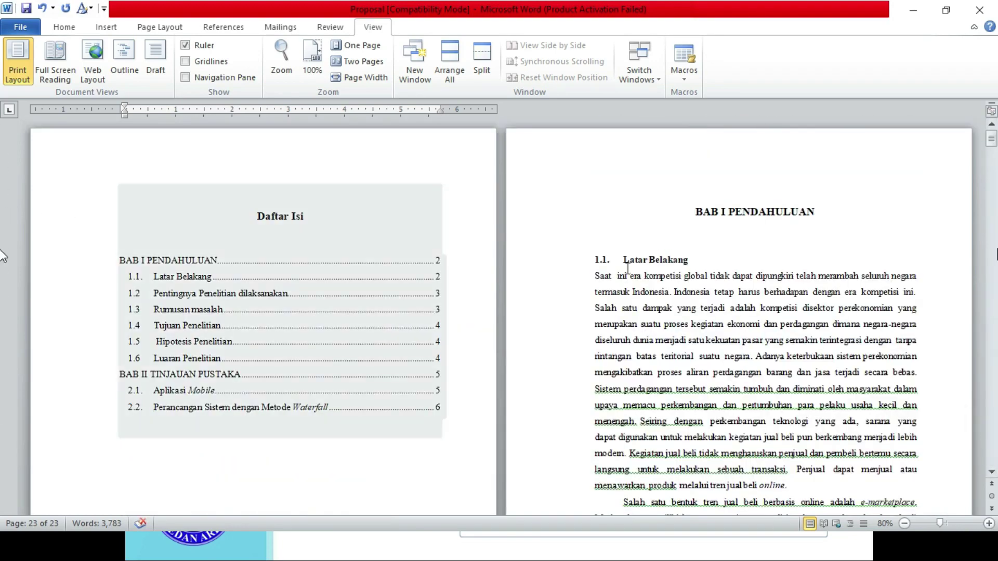
pyautogui.scroll(-10, 3, 421)
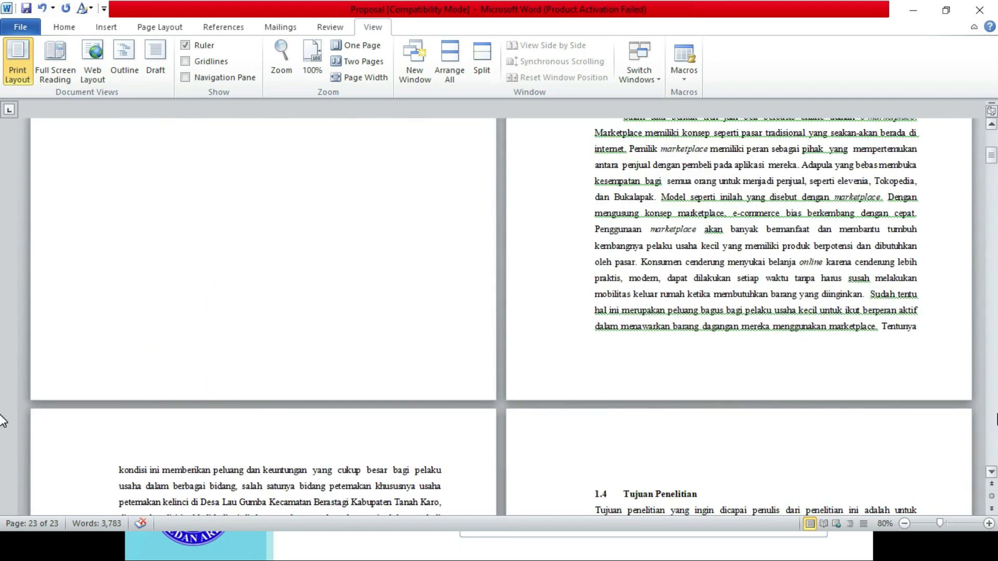
pyautogui.scroll(-3, 2, 421)
pyautogui.scroll(-3, 3, 421)
pyautogui.scroll(1, 2, 125)
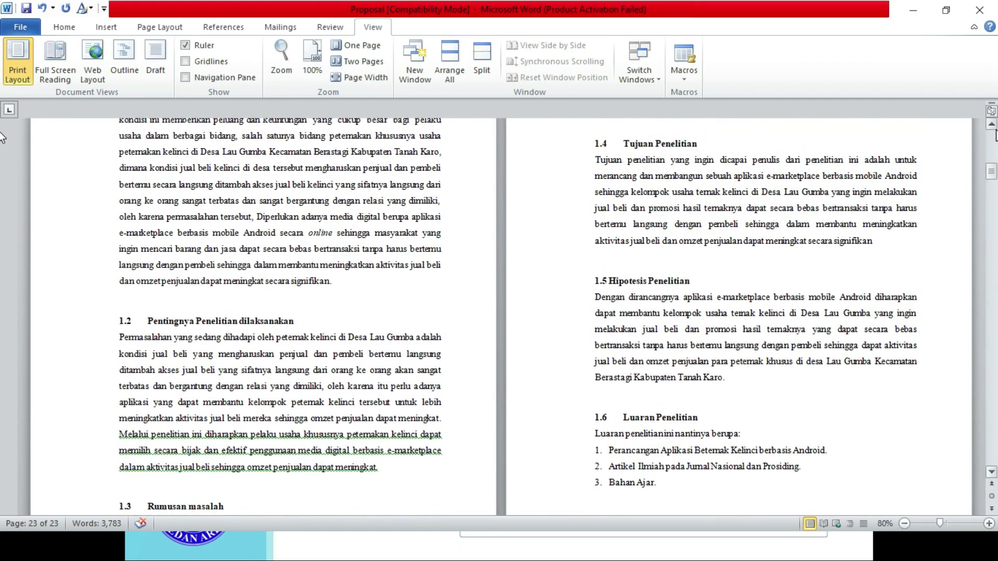
pyautogui.scroll(1, 2, 130)
pyautogui.scroll(1, 2, 137)
pyautogui.scroll(3, 2, 135)
pyautogui.scroll(1, 2, 130)
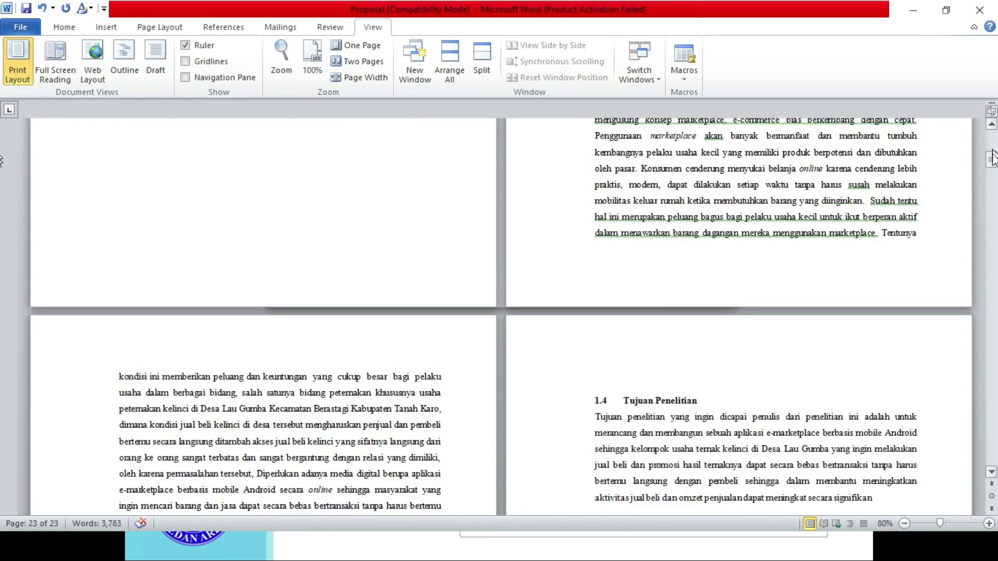
pyautogui.scroll(5, 2, 122)
# Click into the table of contents entries, then continue down the document.
pyautogui.click(155, 229)
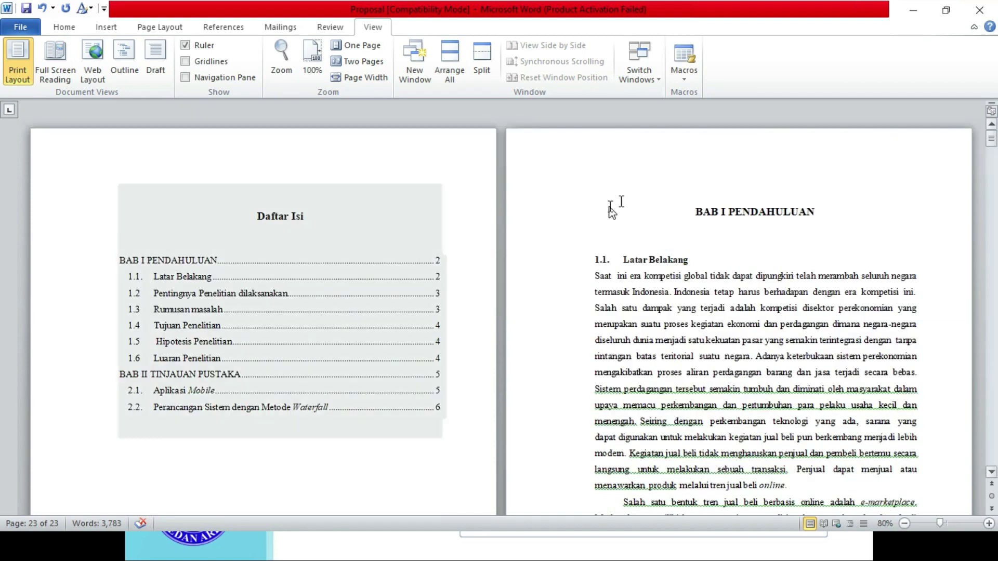
pyautogui.click(616, 207)
pyautogui.click(189, 187)
pyautogui.click(971, 202)
pyautogui.click(189, 217)
pyautogui.click(848, 245)
pyautogui.scroll(-10, 374, 405)
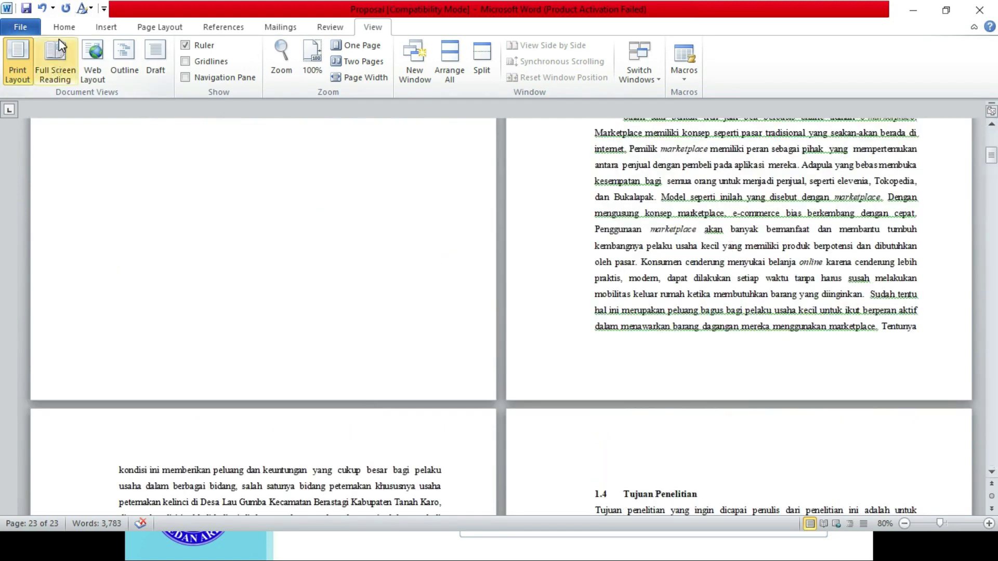
# Leave full-screen reading for page layout and show the Insert tab.
pyautogui.click(55, 57)
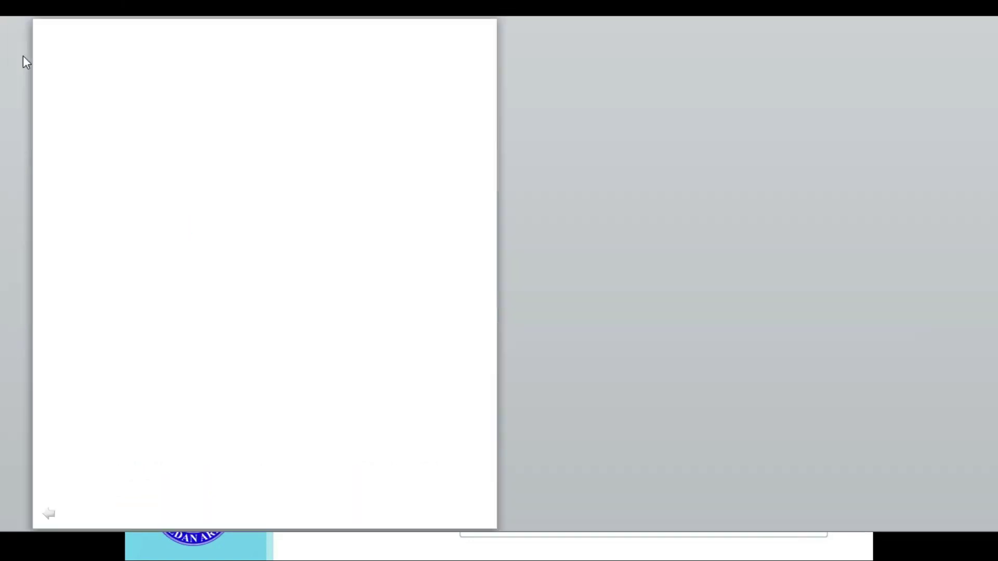
pyautogui.press('Escape')
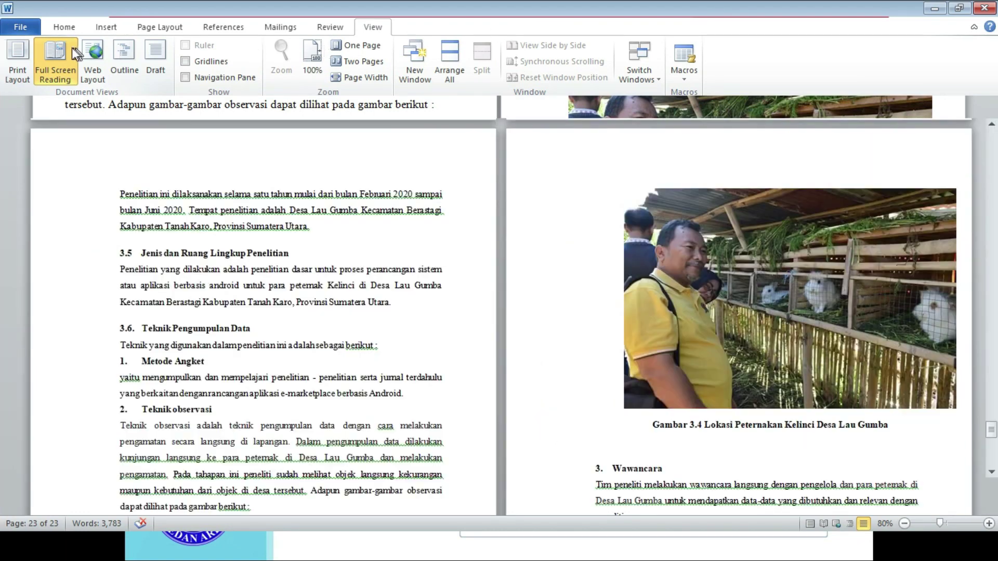
pyautogui.click(107, 29)
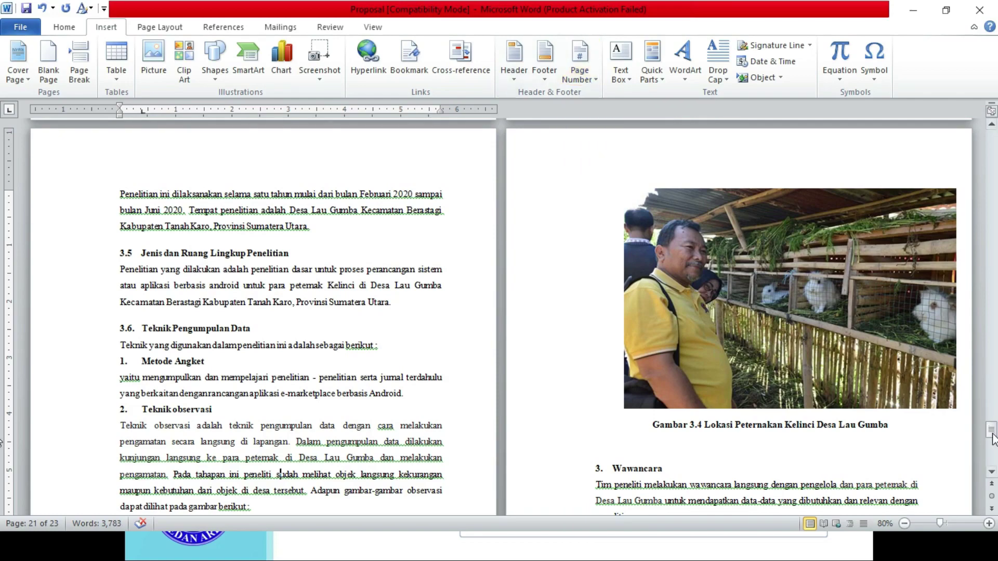
# Scroll up to the Daftar Isi page and list the Page Number options.
pyautogui.moveTo(991, 430)
pyautogui.mouseDown()
pyautogui.moveTo(989, 183)
pyautogui.moveTo(706, 101)
pyautogui.mouseUp()
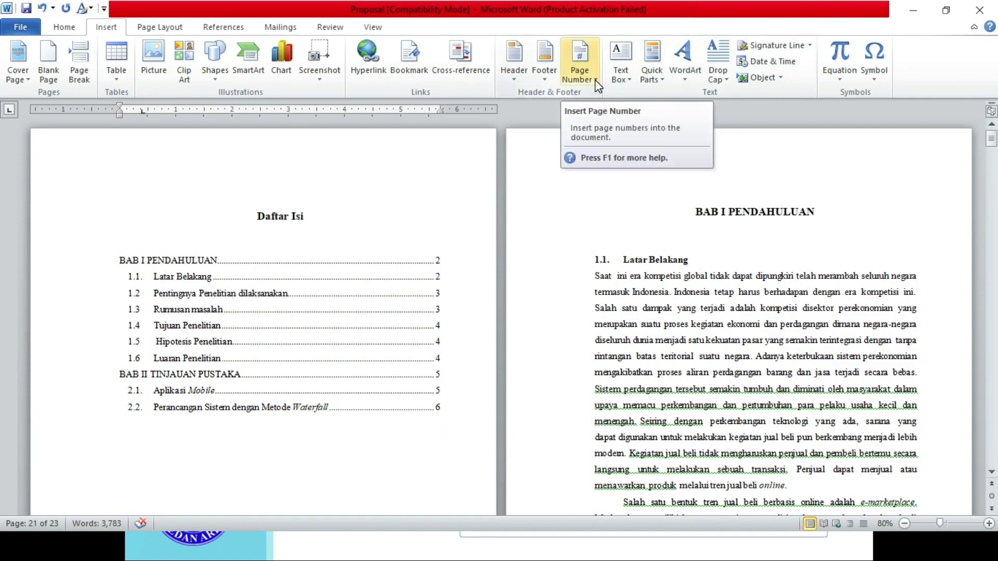
pyautogui.click(596, 85)
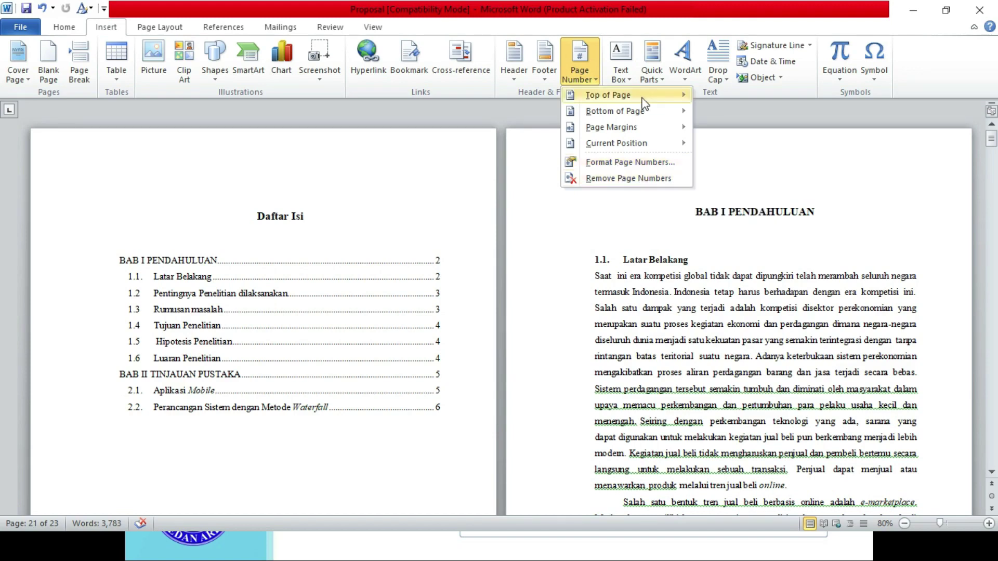
pyautogui.moveTo(615, 110)
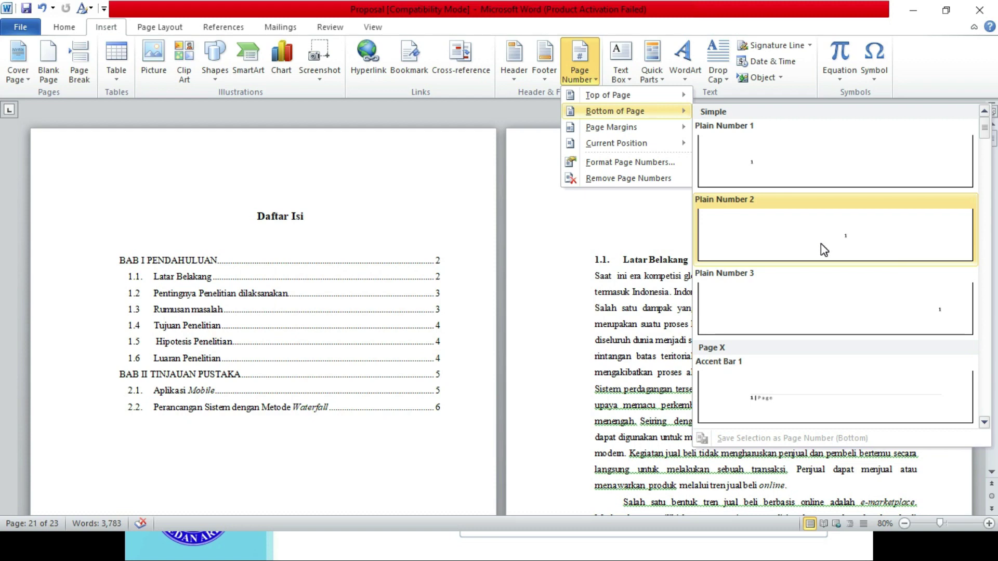
# Insert centered Plain Number 2 footer page numbers, then return to the first pages' footers.
pyautogui.click(793, 247)
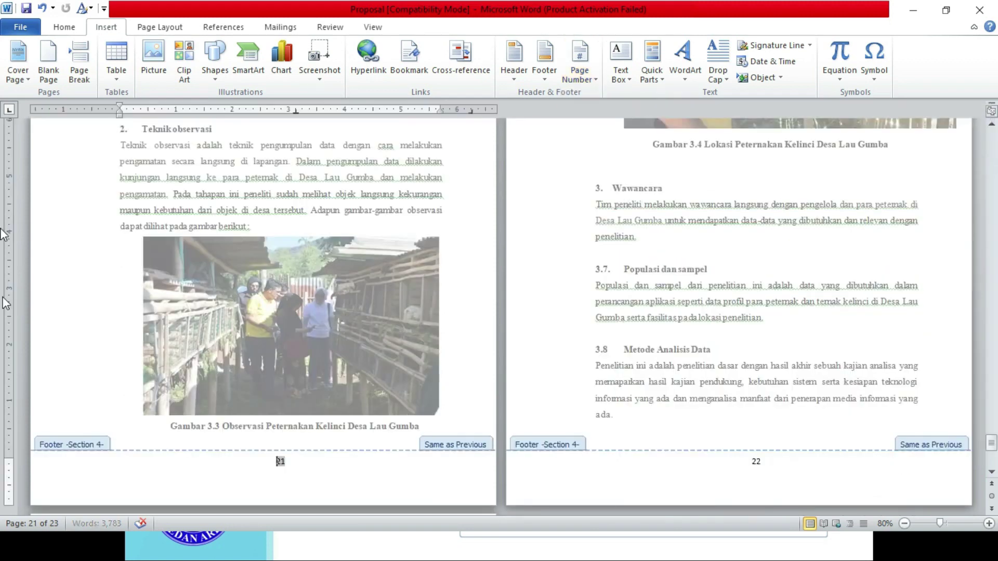
pyautogui.moveTo(990, 443); pyautogui.dragTo(991, 136)
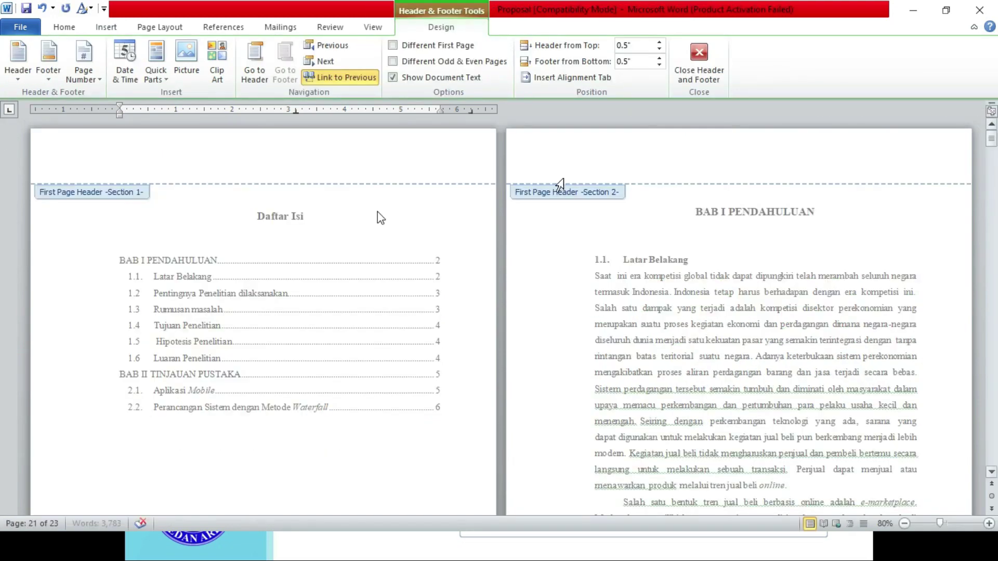
pyautogui.click(991, 472)
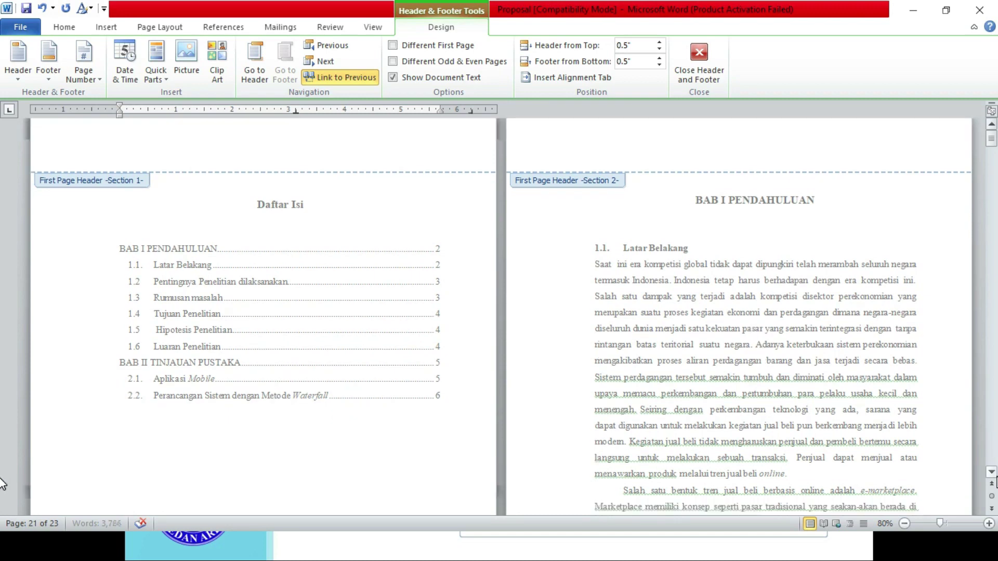
pyautogui.scroll(-6, 992, 471)
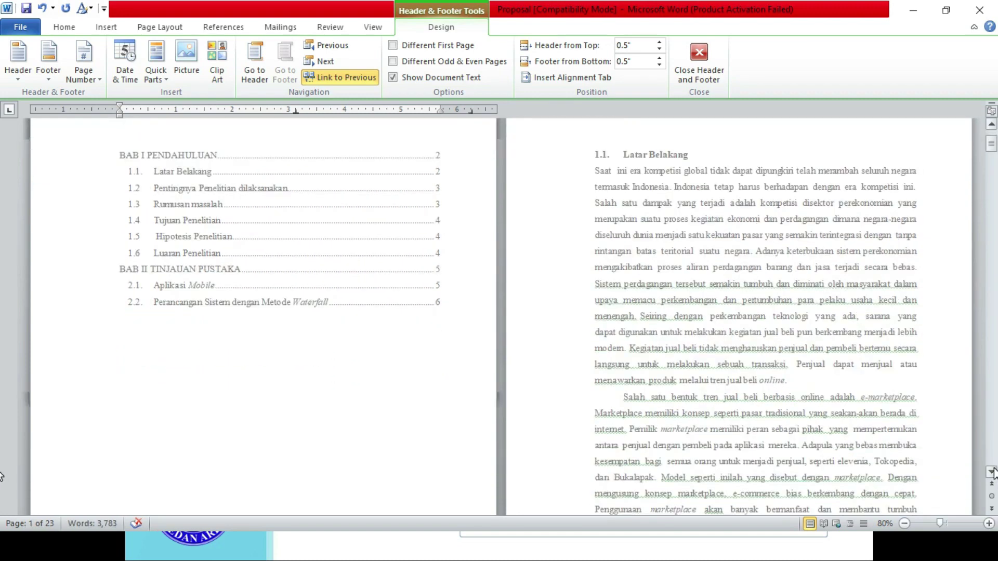
pyautogui.scroll(-1, 993, 471)
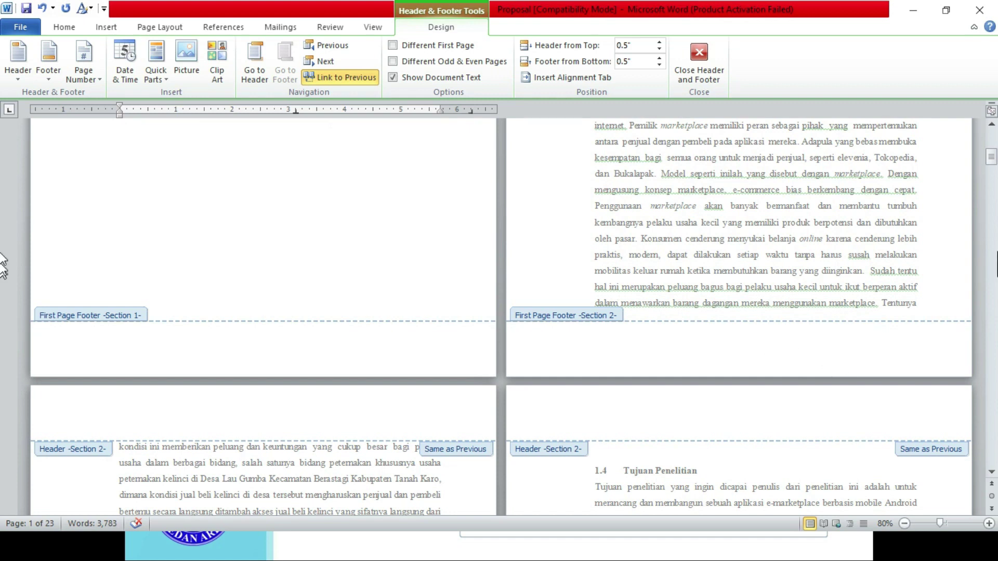
# Put a centered Plain Number 2 page number in the table of contents page footer.
pyautogui.click(315, 337)
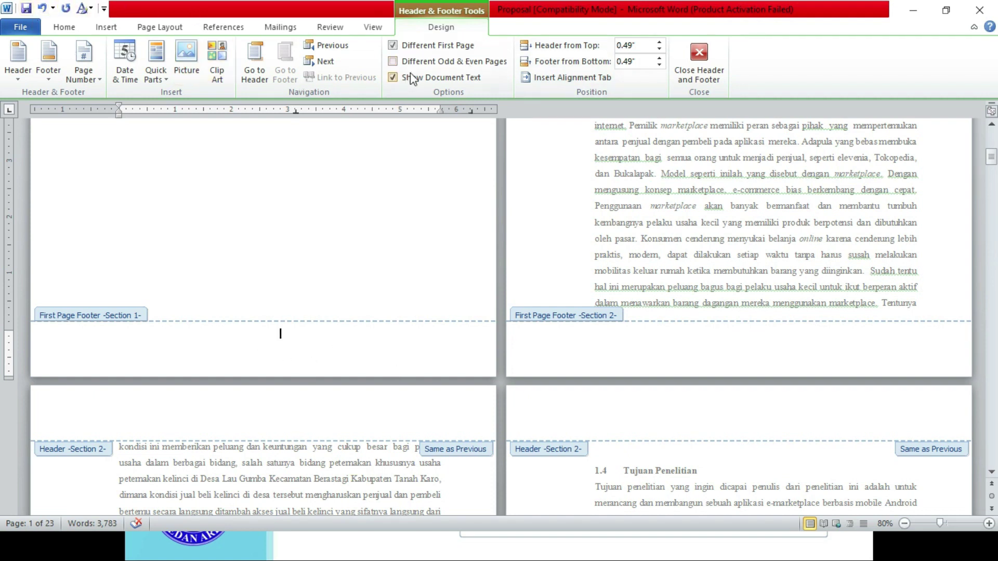
pyautogui.click(94, 81)
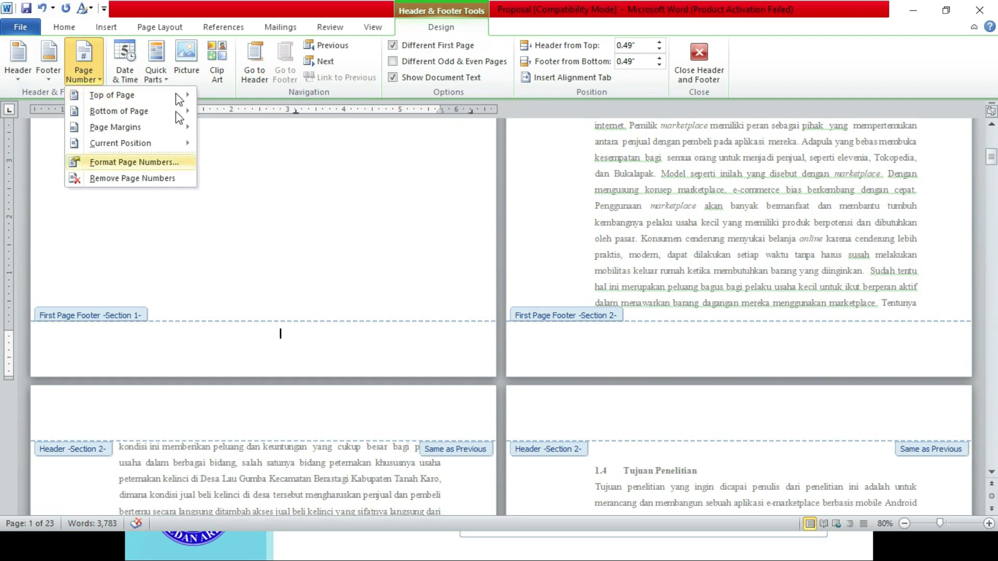
pyautogui.moveTo(118, 110)
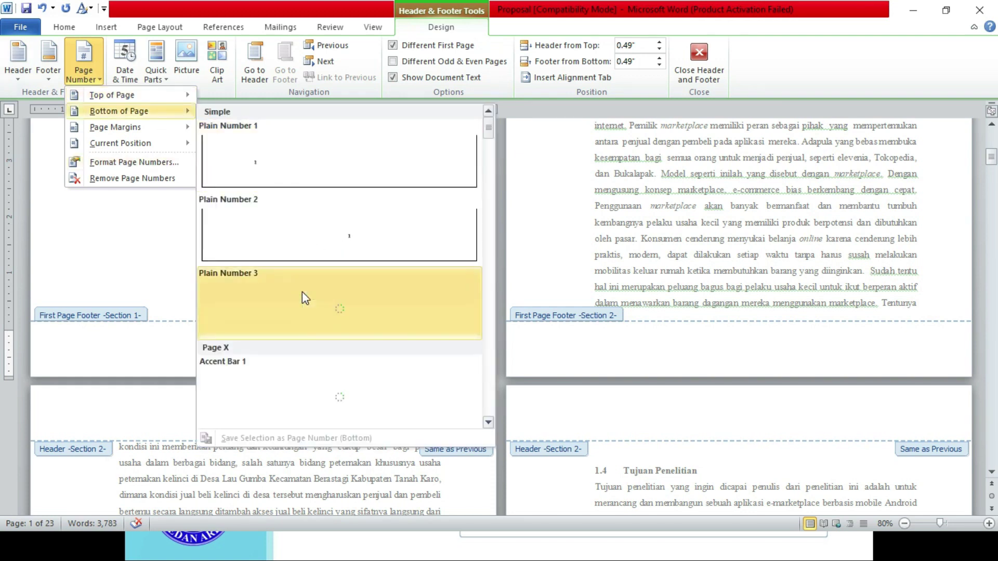
pyautogui.click(311, 225)
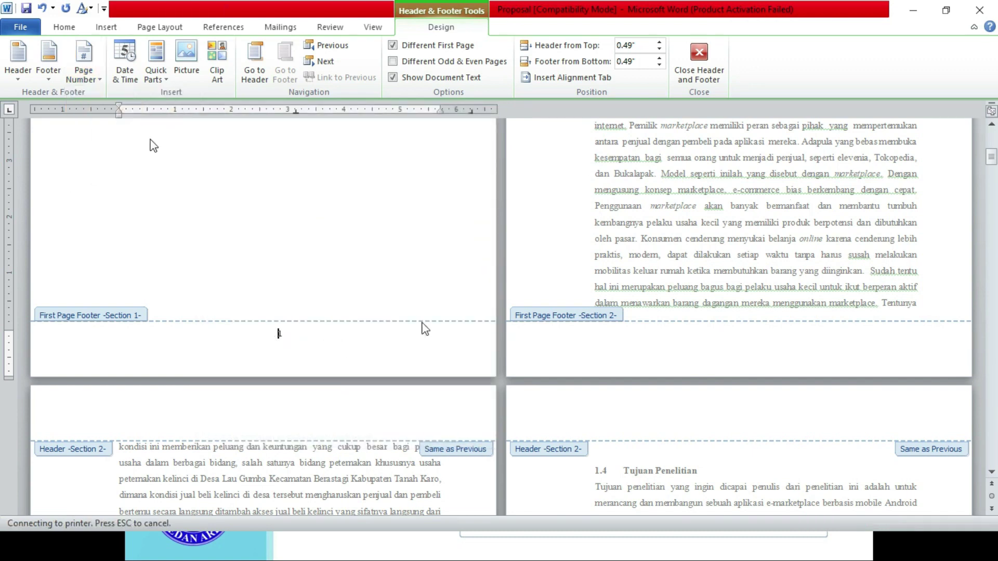
# Add a centered Plain Number 2 page number at the top of the first chapter page.
pyautogui.click(766, 340)
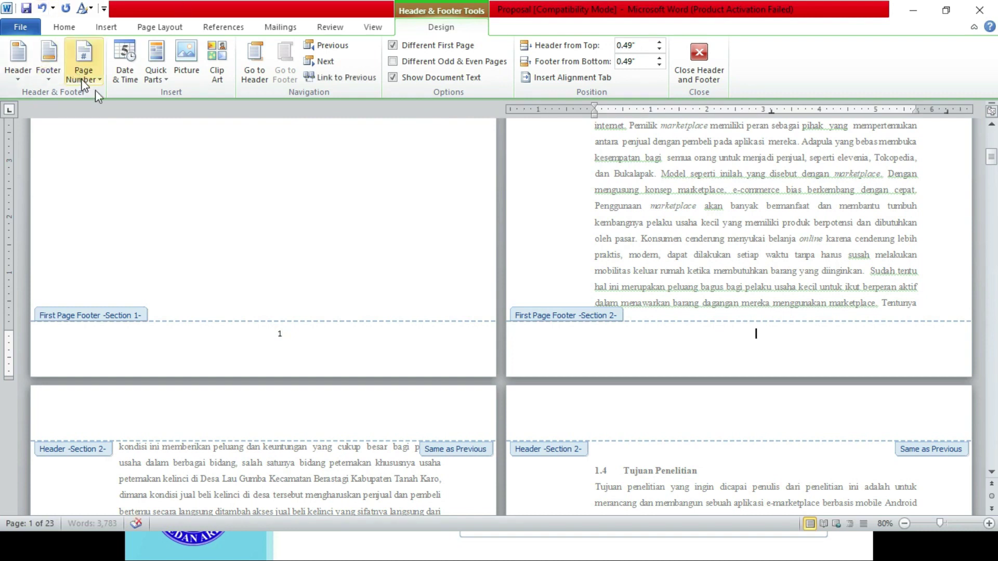
pyautogui.click(81, 82)
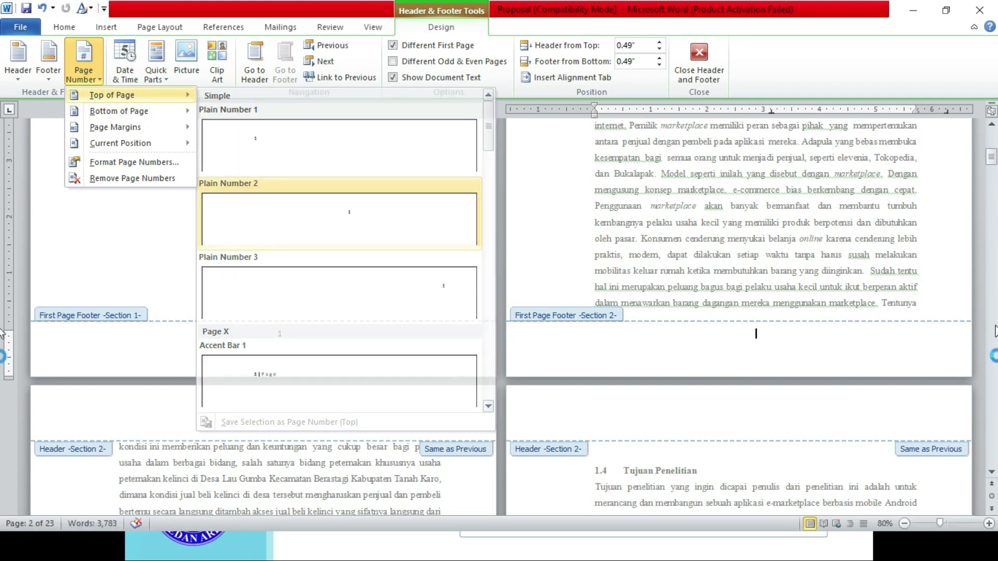
pyautogui.click(274, 244)
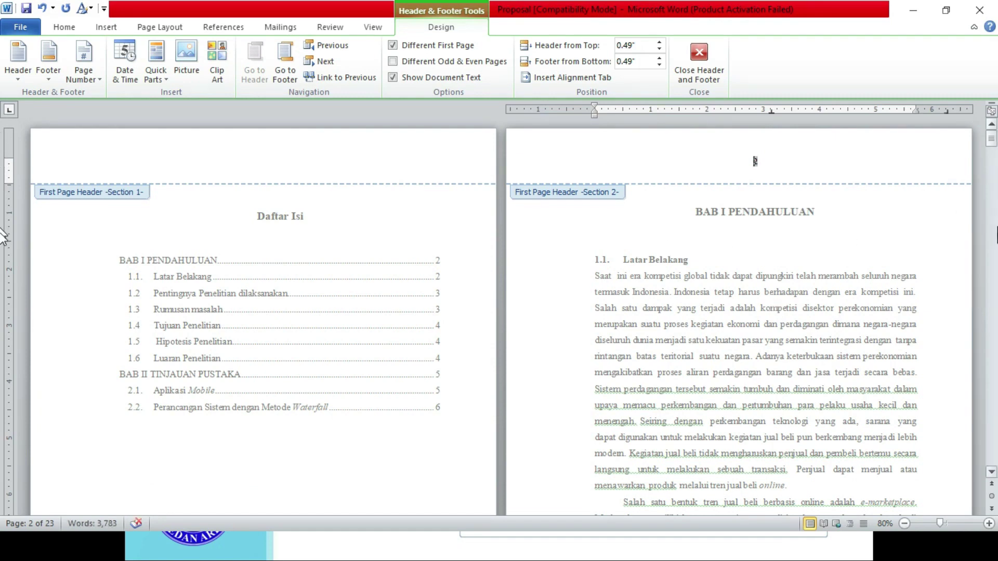
# Add a centered Plain Number 2 to the Section 2 first-page footer.
pyautogui.scroll(-4, 781, 353)
pyautogui.scroll(-5, 780, 353)
pyautogui.click(779, 361)
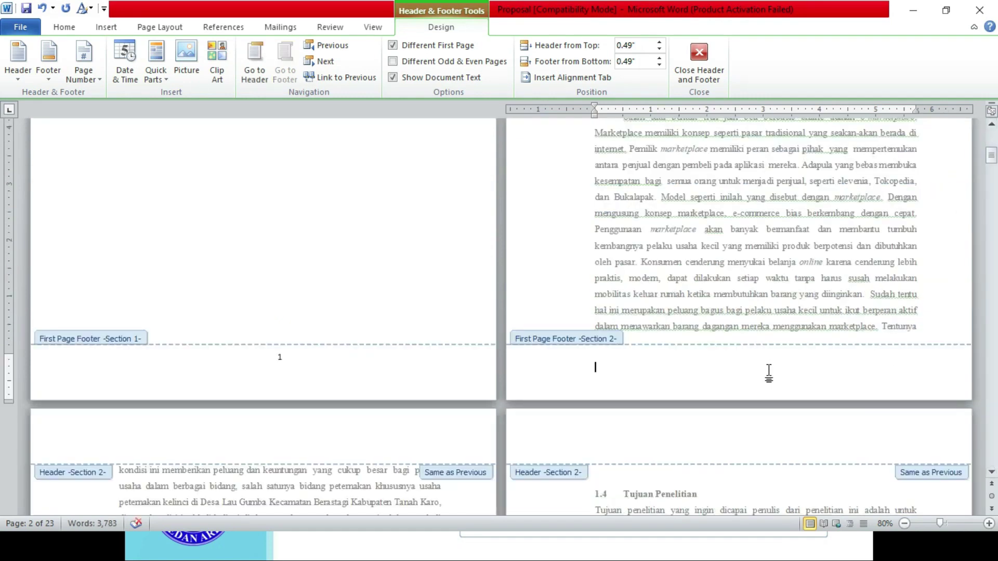
pyautogui.click(80, 82)
pyautogui.moveTo(119, 111)
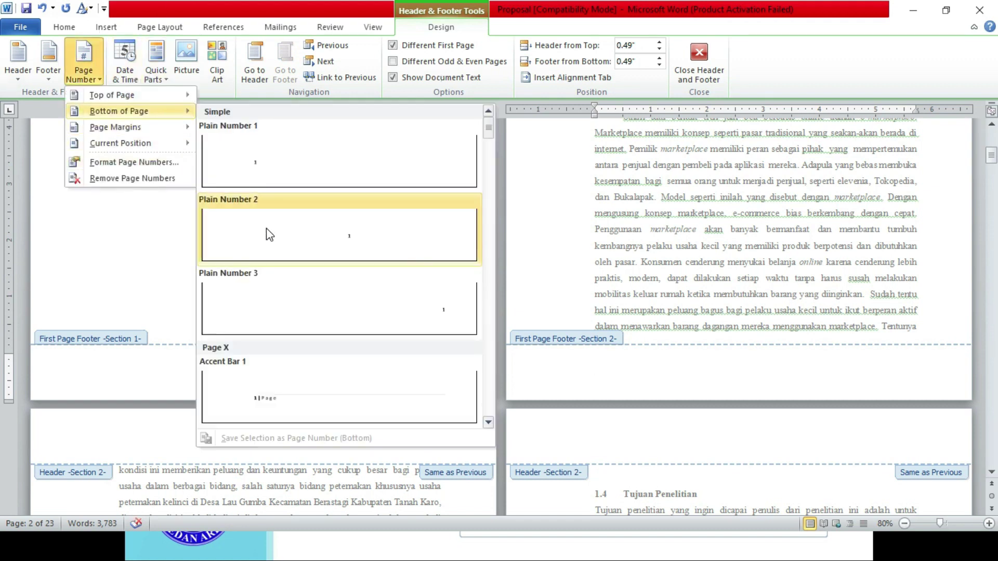
pyautogui.click(263, 255)
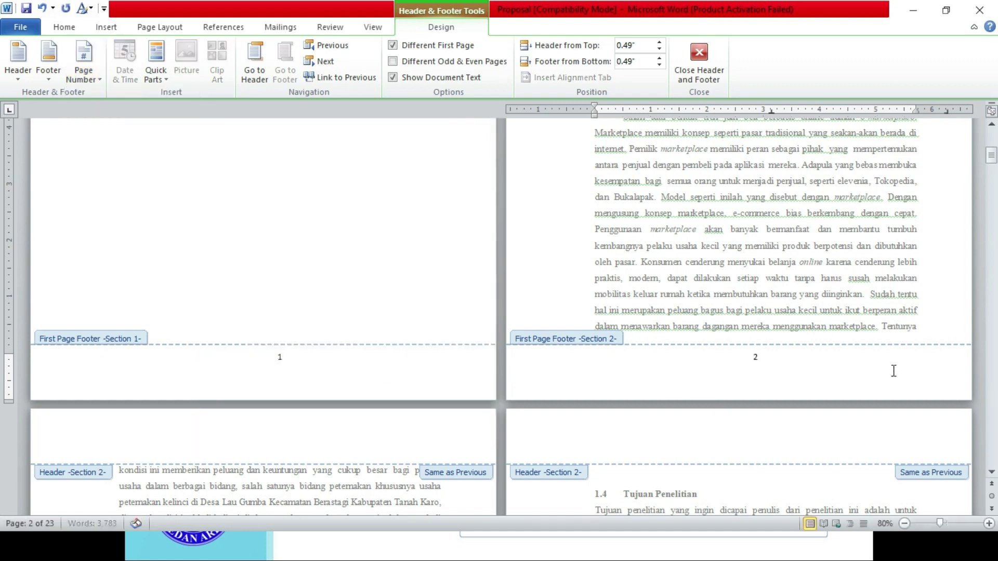
# Delete the extra number 2 from the top of the BAB I page.
pyautogui.scroll(6, 977, 143)
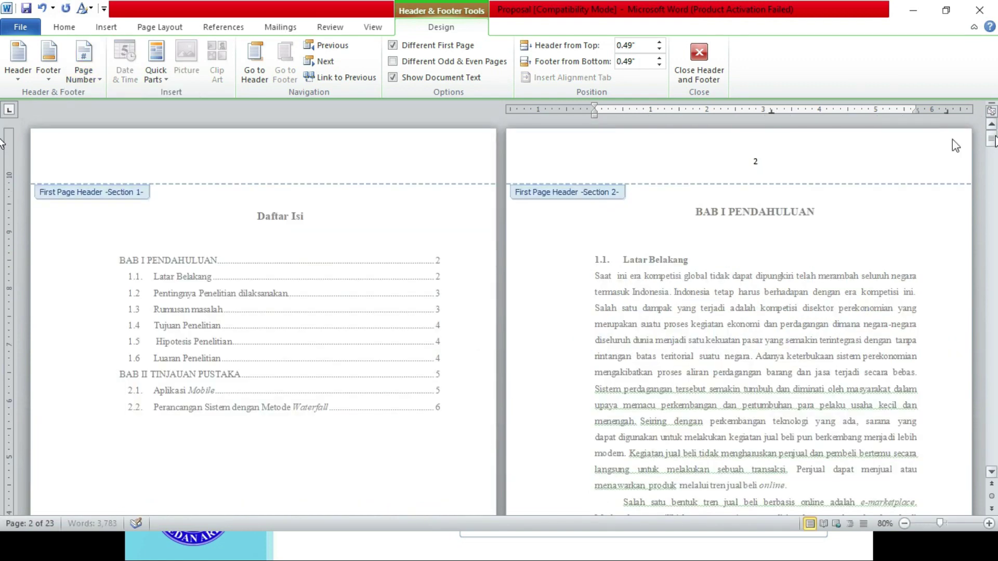
pyautogui.click(754, 162)
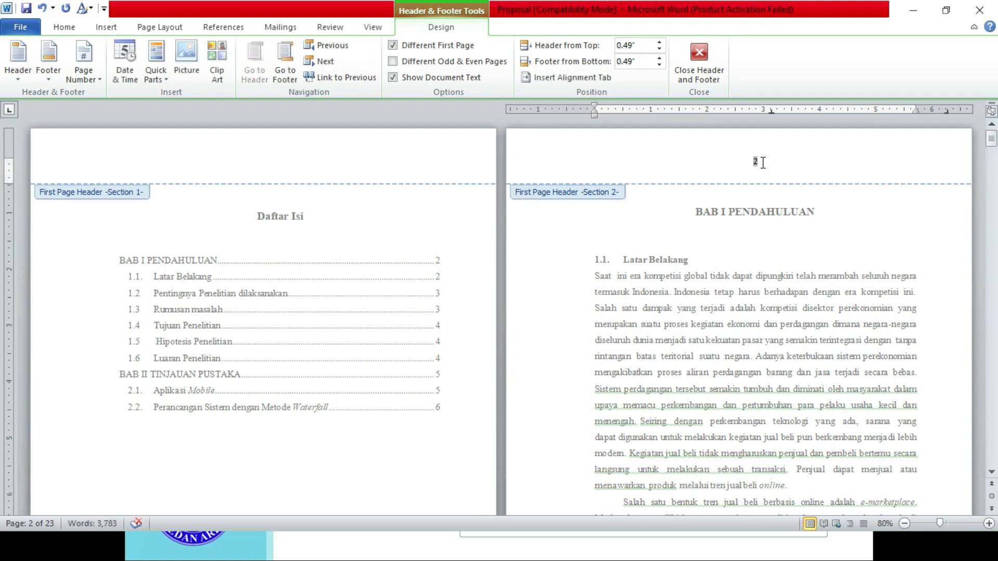
pyautogui.press('Delete')
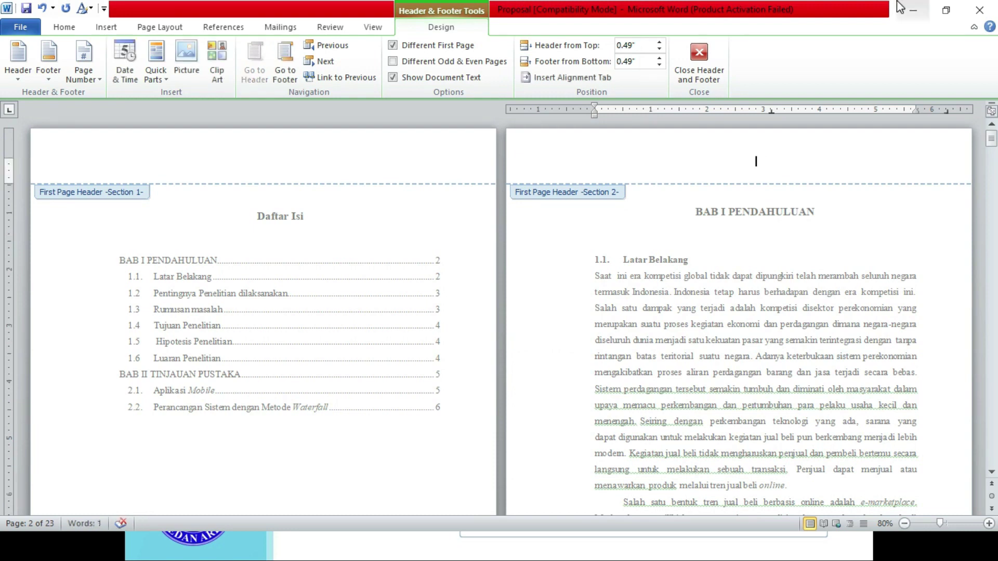
pyautogui.scroll(-6, 3, 384)
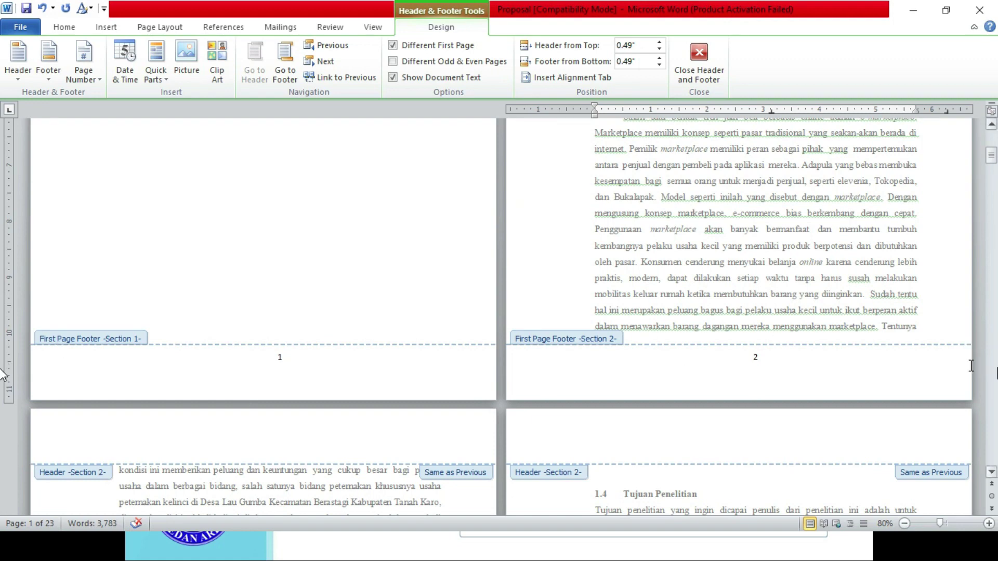
pyautogui.scroll(-2, 3, 377)
pyautogui.scroll(-6, 2, 382)
pyautogui.scroll(-5, 3, 384)
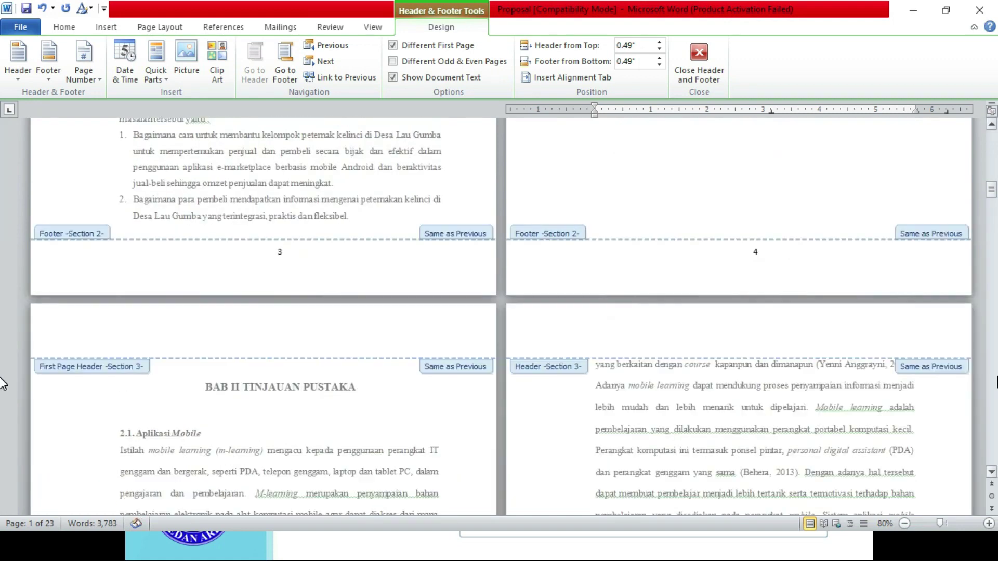
pyautogui.scroll(-6, 2, 384)
pyautogui.scroll(-10, 3, 384)
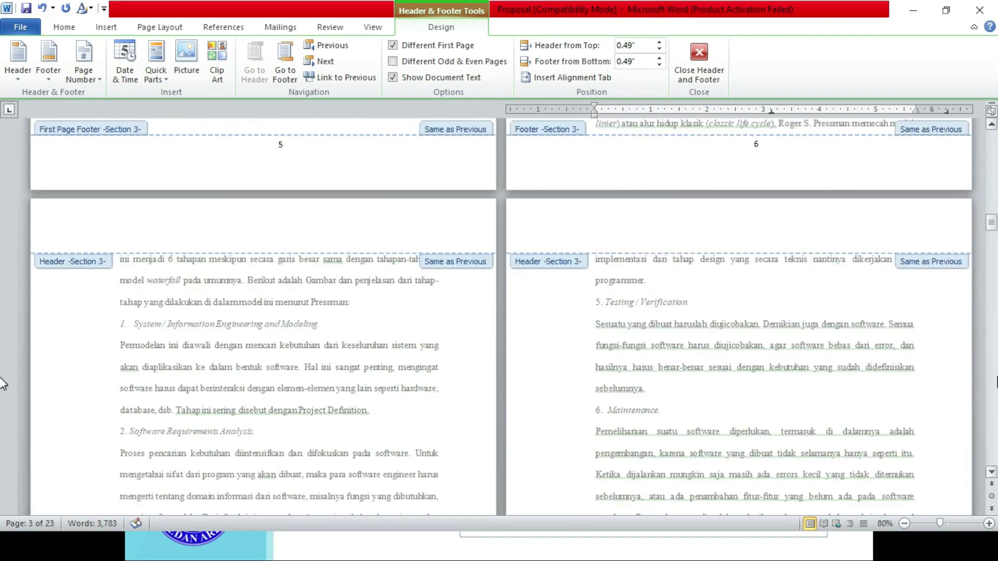
pyautogui.scroll(-4, 3, 401)
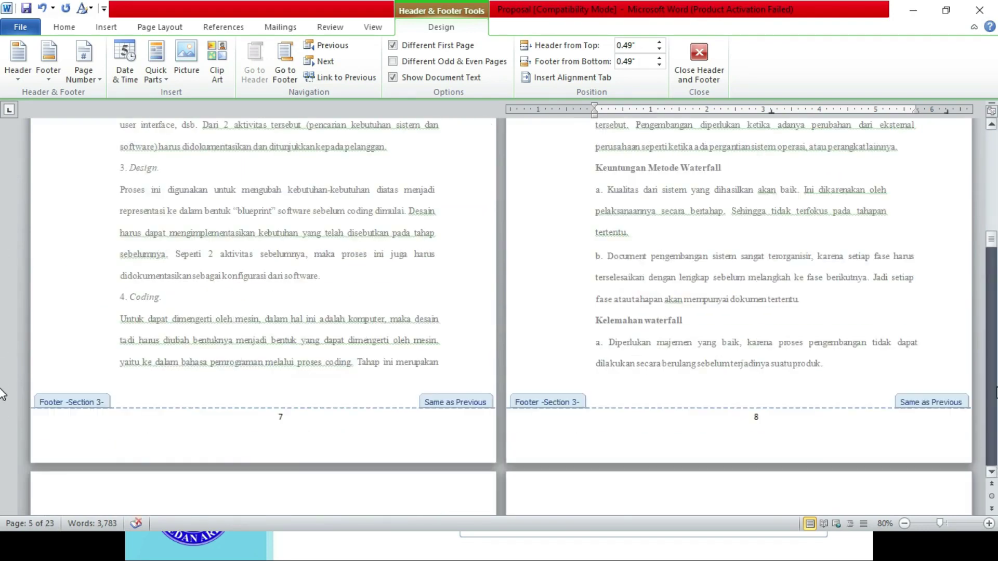
pyautogui.scroll(-8, 2, 401)
pyautogui.scroll(3, 3, 155)
pyautogui.scroll(4, 2, 156)
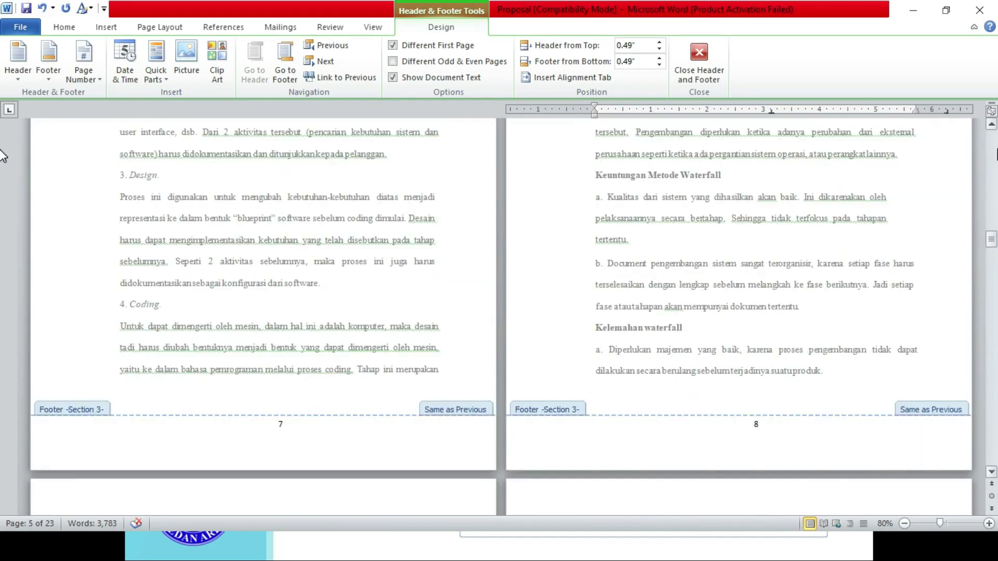
pyautogui.click(904, 524)
pyautogui.click(904, 523)
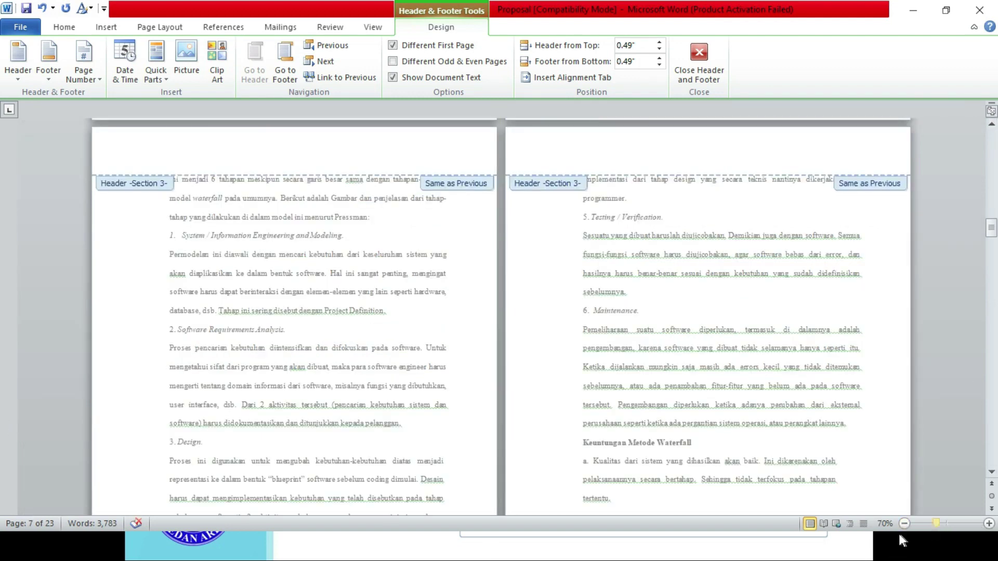
pyautogui.click(904, 523)
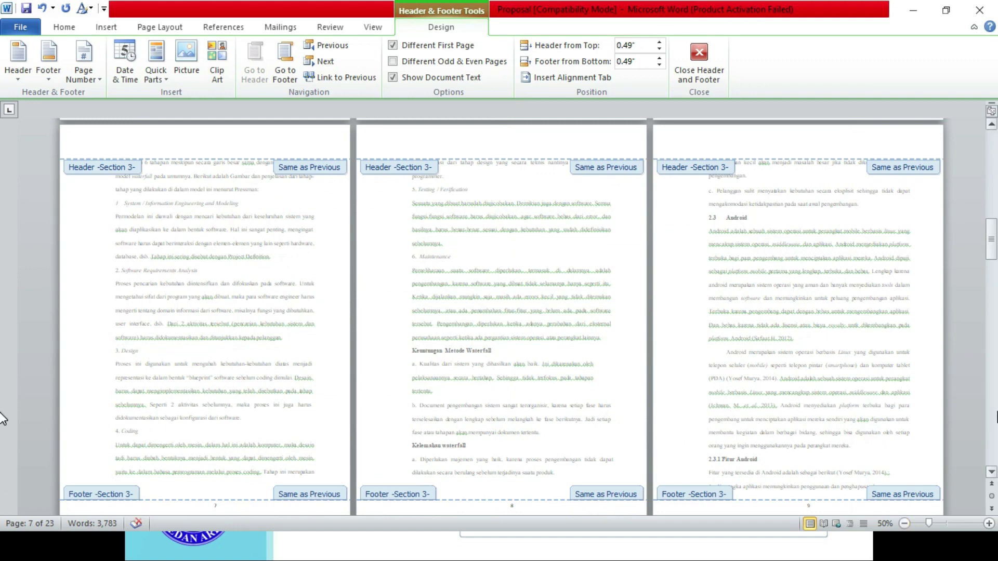
pyautogui.scroll(-5, 2, 418)
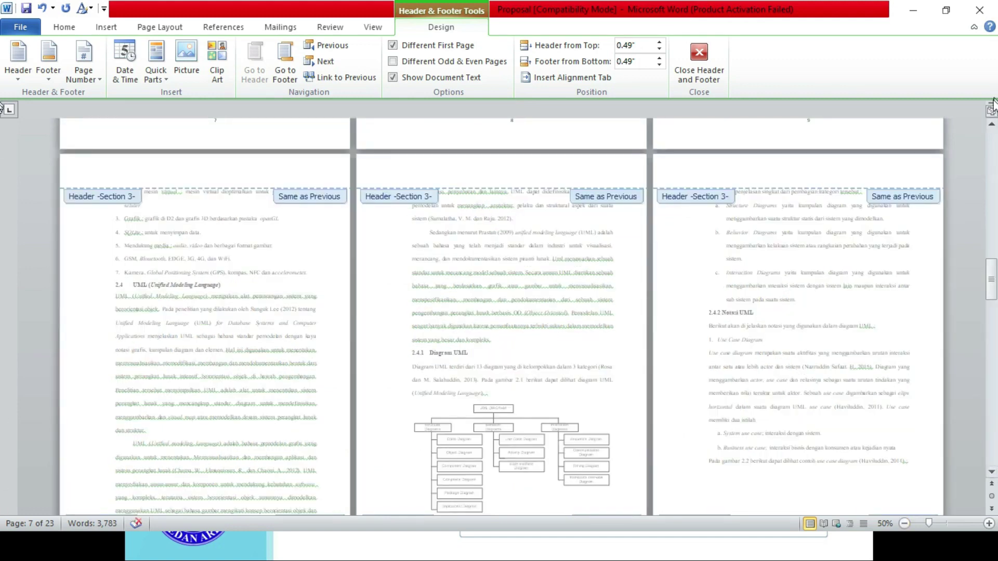
pyautogui.moveTo(991, 279); pyautogui.dragTo(992, 270)
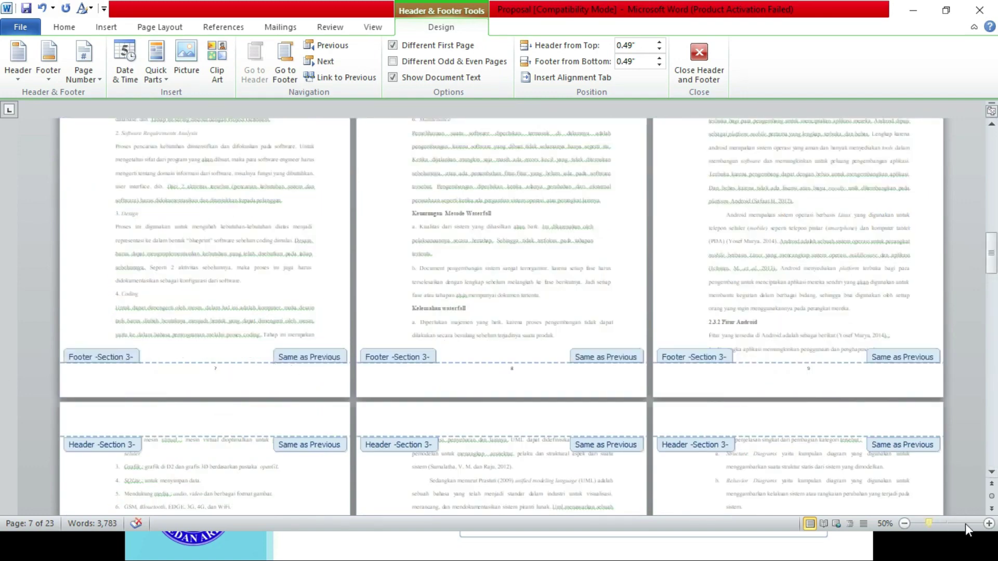
pyautogui.click(988, 524)
pyautogui.click(989, 524)
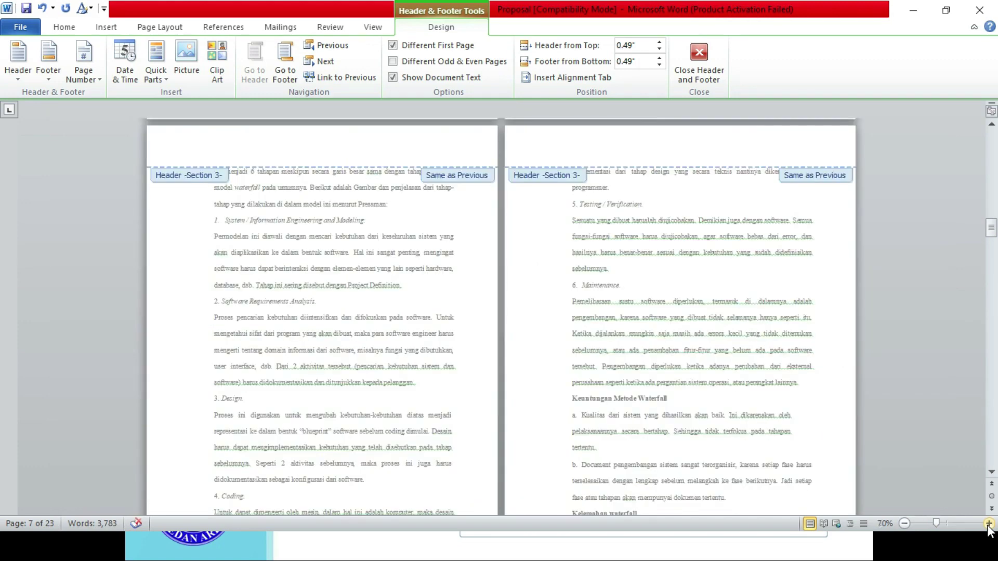
pyautogui.click(988, 523)
pyautogui.scroll(-5, 2, 429)
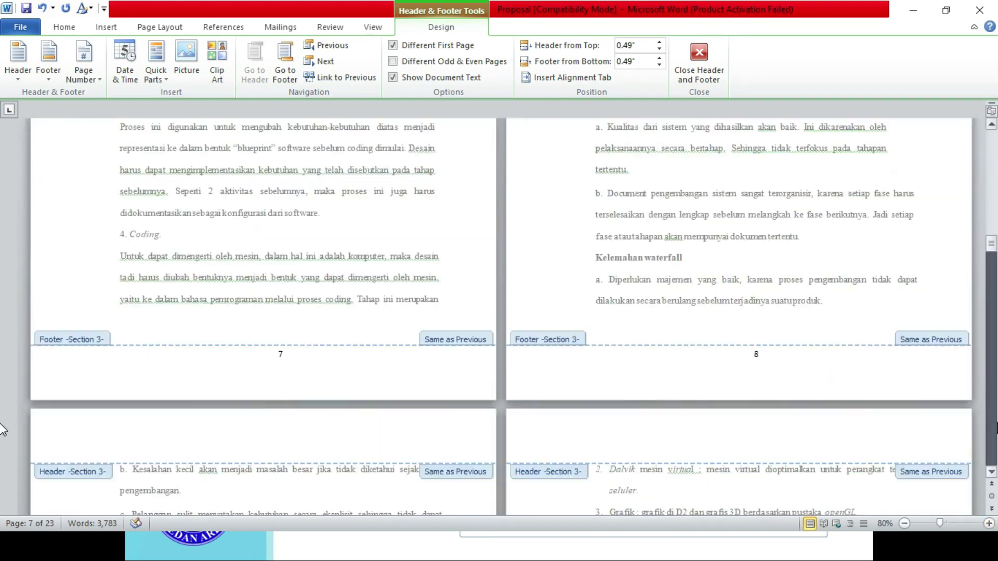
pyautogui.scroll(-1, 1, 429)
pyautogui.scroll(-1, 1, 429)
pyautogui.scroll(-10, 1, 429)
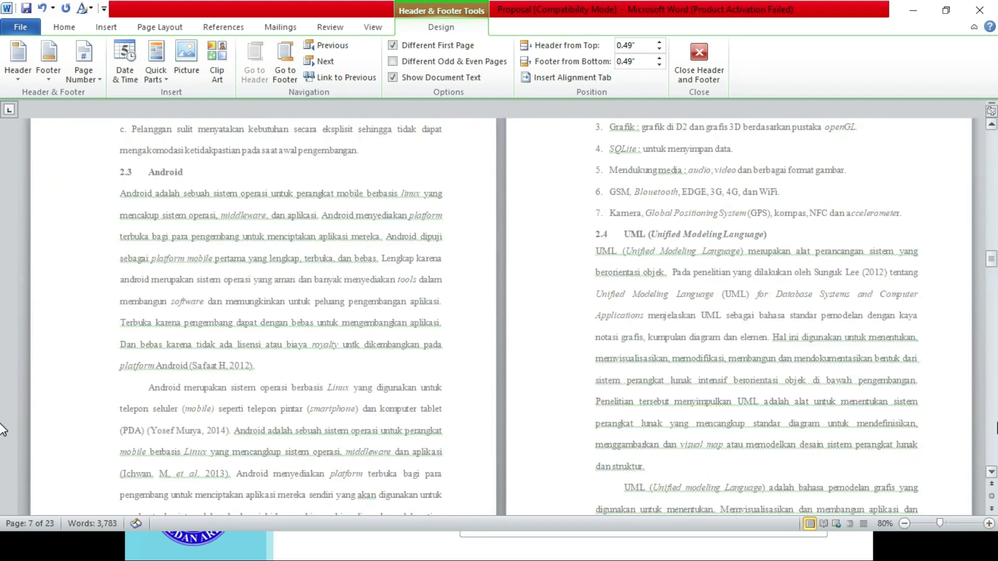
pyautogui.scroll(-8, 2, 429)
pyautogui.scroll(-10, 2, 429)
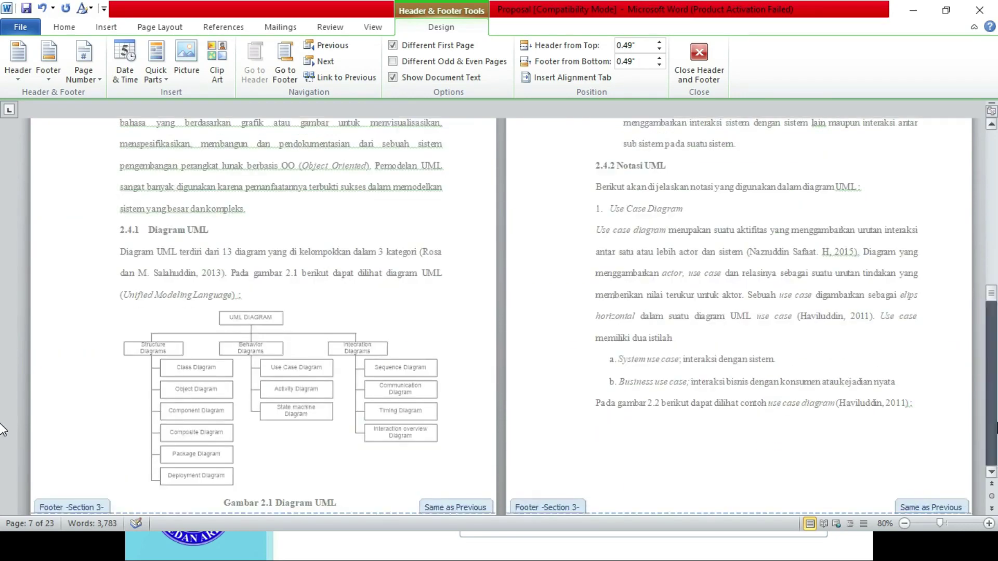
pyautogui.scroll(-5, 1, 429)
pyautogui.scroll(-1, 1, 430)
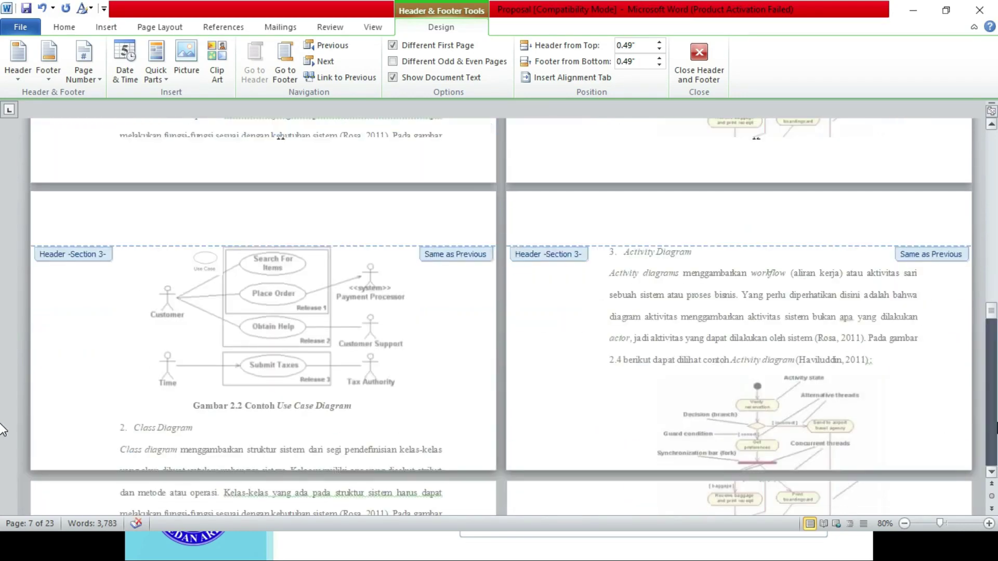
pyautogui.scroll(-8, 1, 430)
pyautogui.scroll(-8, 2, 429)
pyautogui.scroll(-8, 2, 429)
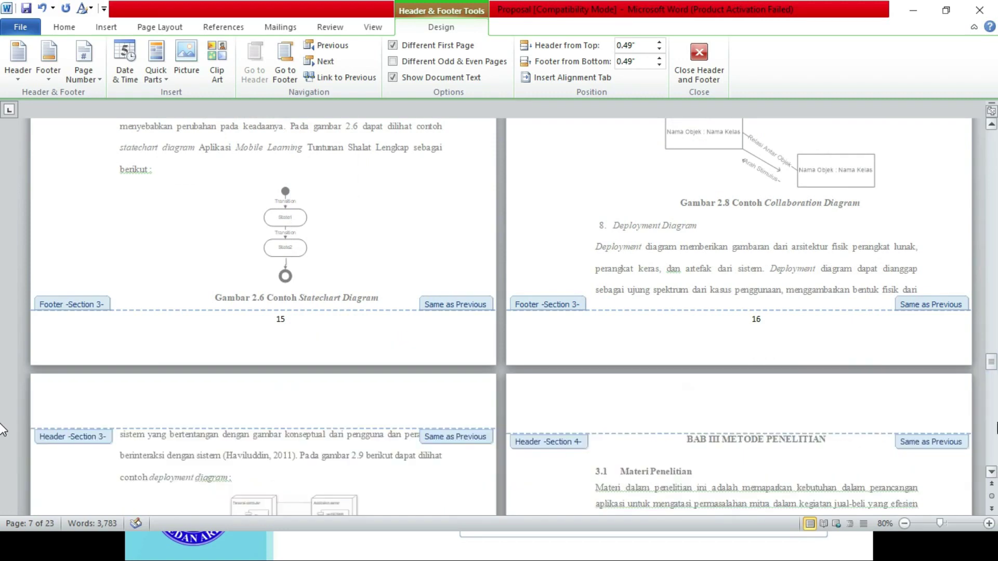
pyautogui.scroll(-1, 2, 429)
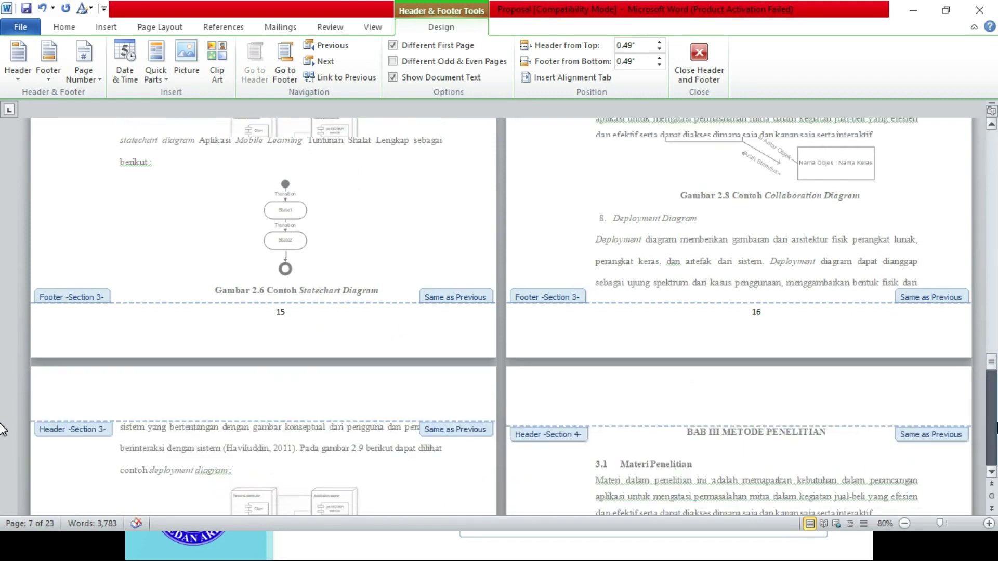
pyautogui.scroll(-8, 1, 430)
pyautogui.scroll(-1, 2, 429)
pyautogui.scroll(-1, 2, 429)
pyautogui.scroll(-5, 2, 429)
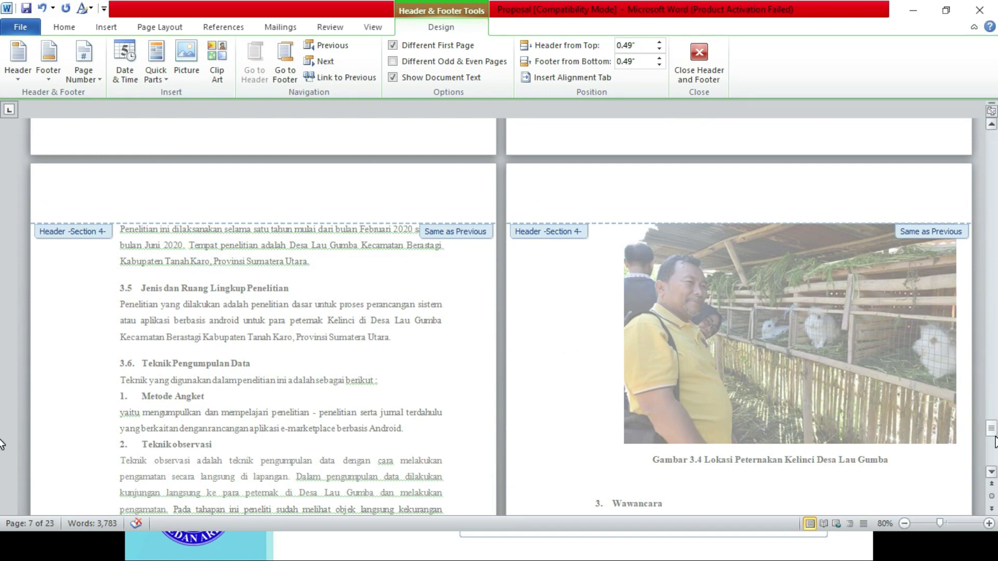
pyautogui.scroll(-1, 1, 446)
pyautogui.scroll(-8, 1, 455)
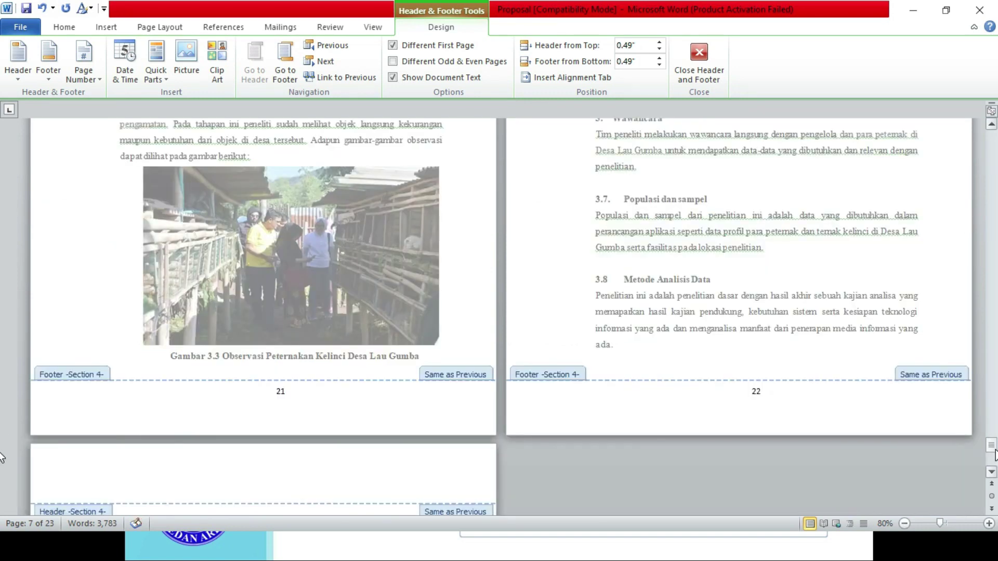
pyautogui.scroll(-5, 2, 457)
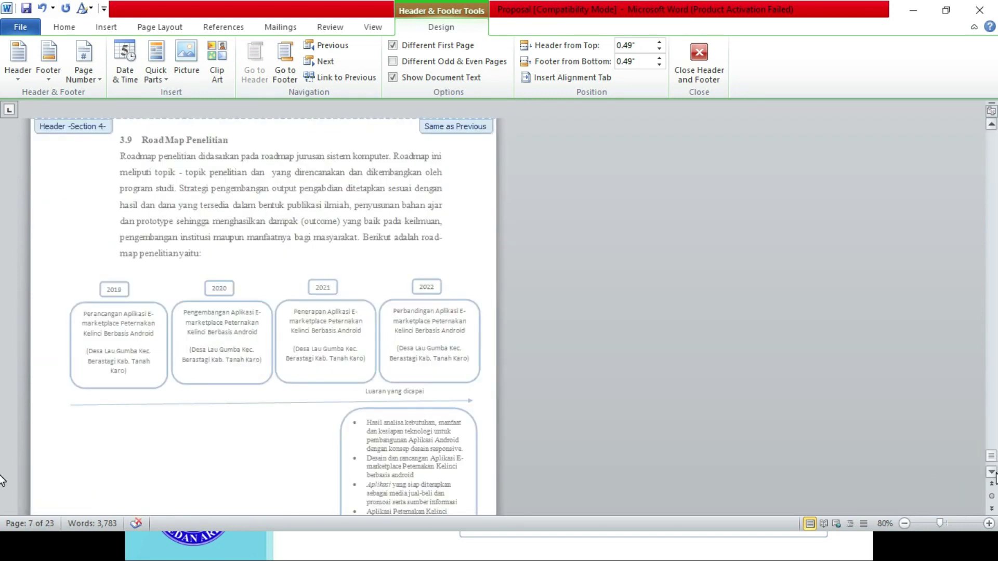
pyautogui.scroll(-1, 1, 481)
pyautogui.scroll(-2, 1, 481)
pyautogui.scroll(-2, 2, 482)
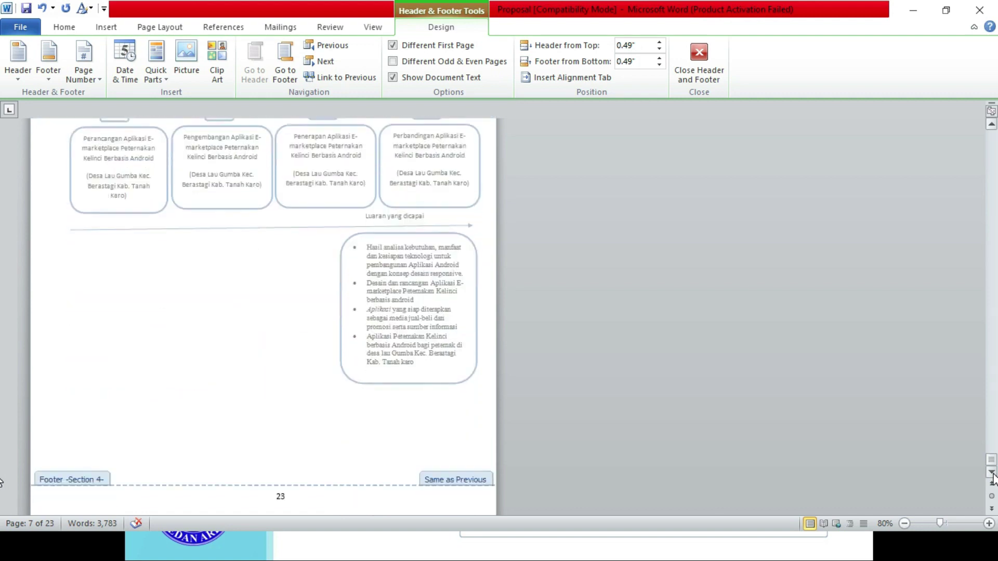
pyautogui.moveTo(992, 460)
pyautogui.mouseDown()
pyautogui.moveTo(994, 197)
pyautogui.moveTo(995, 264)
pyautogui.mouseUp()
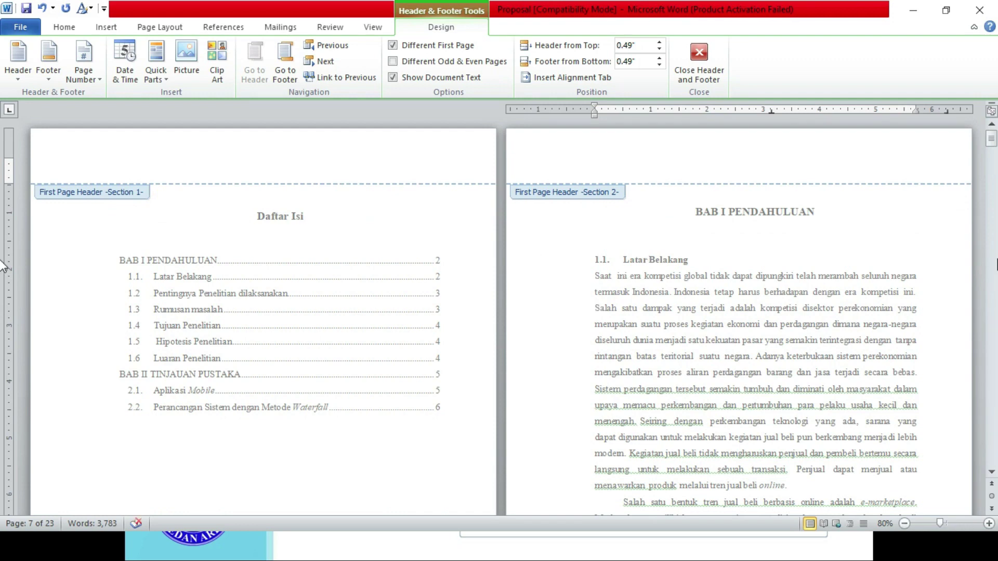
pyautogui.scroll(-5, 1, 265)
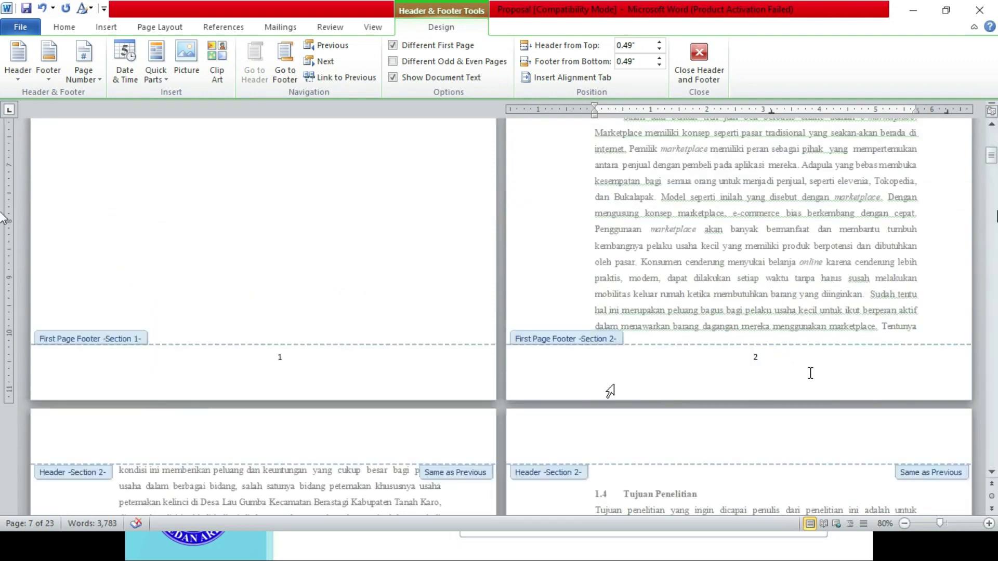
pyautogui.scroll(5, 993, 139)
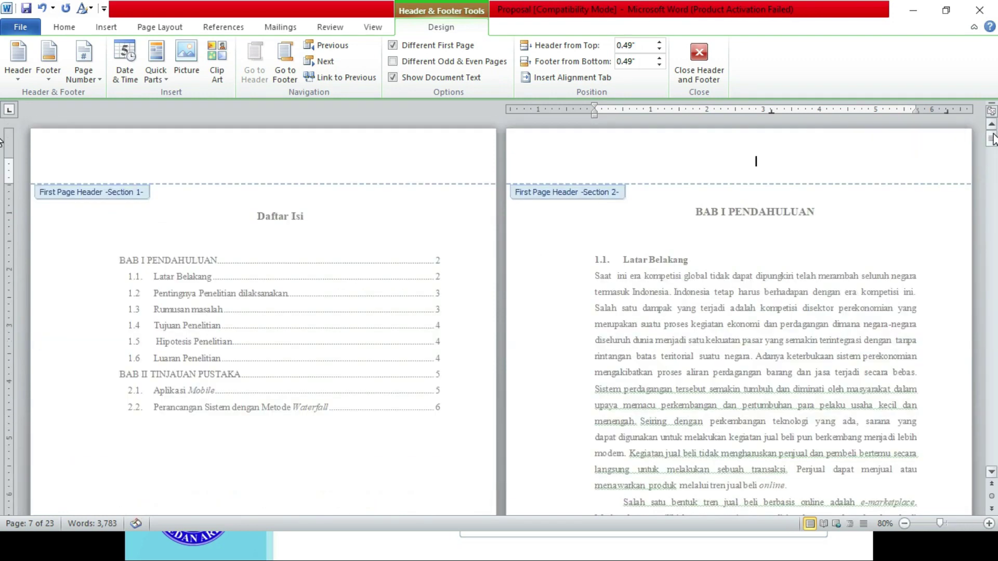
pyautogui.scroll(-5, 678, 231)
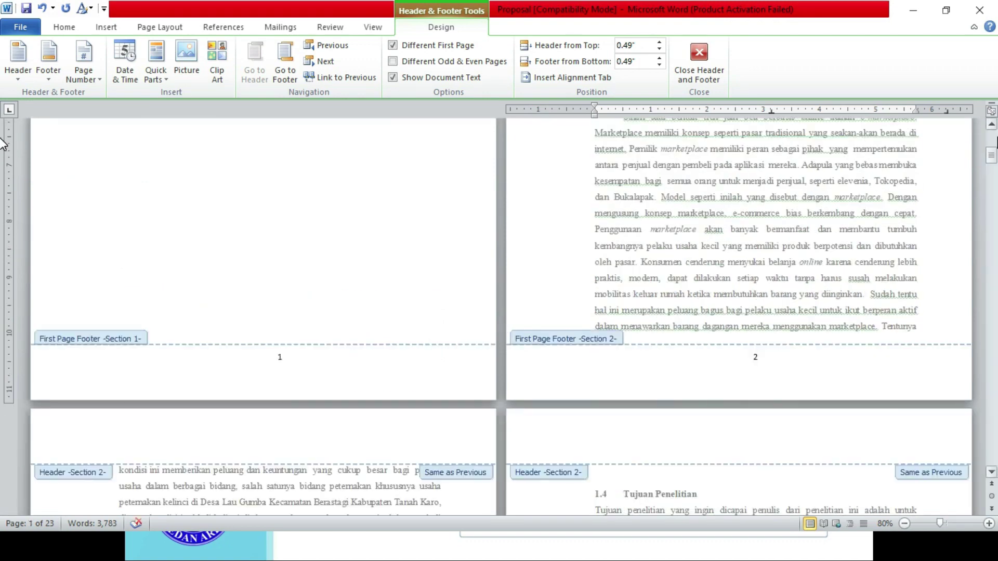
pyautogui.scroll(5, 3, 143)
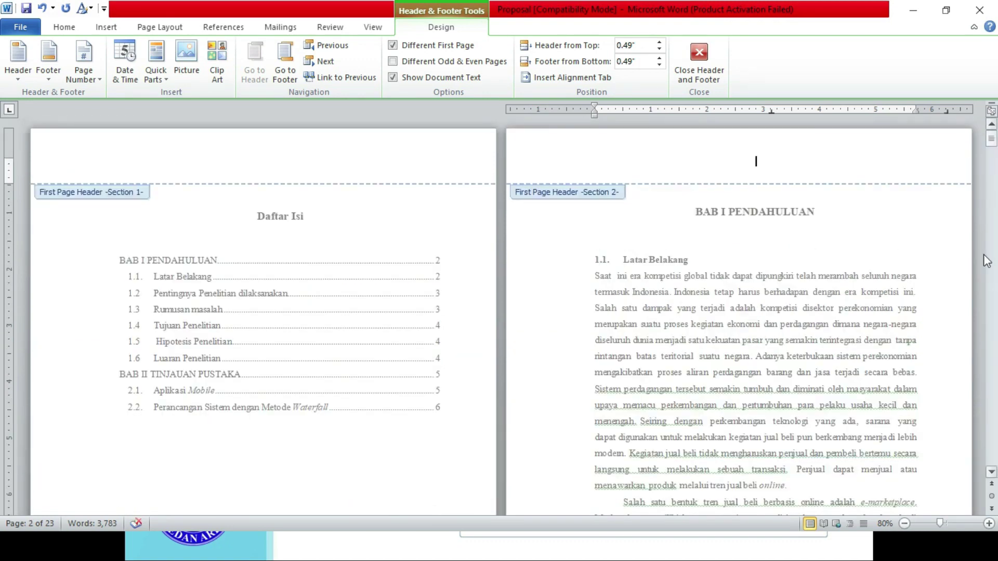
pyautogui.scroll(-1, 3, 323)
pyautogui.scroll(-4, 2, 324)
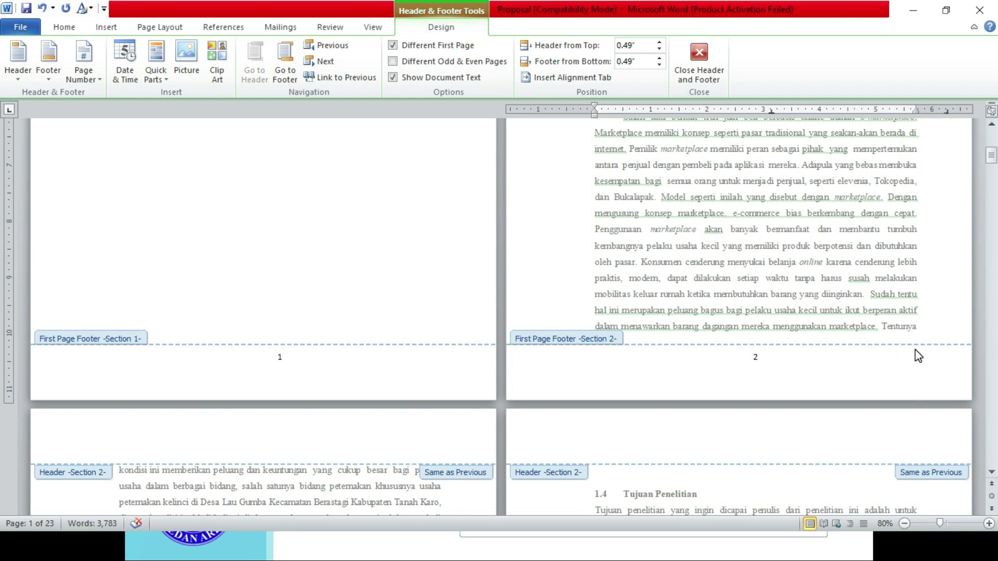
# Select the page number 1 in the Daftar Isi first-page footer and open Format Page Numbers.
pyautogui.click(282, 360)
pyautogui.doubleClick(281, 358)
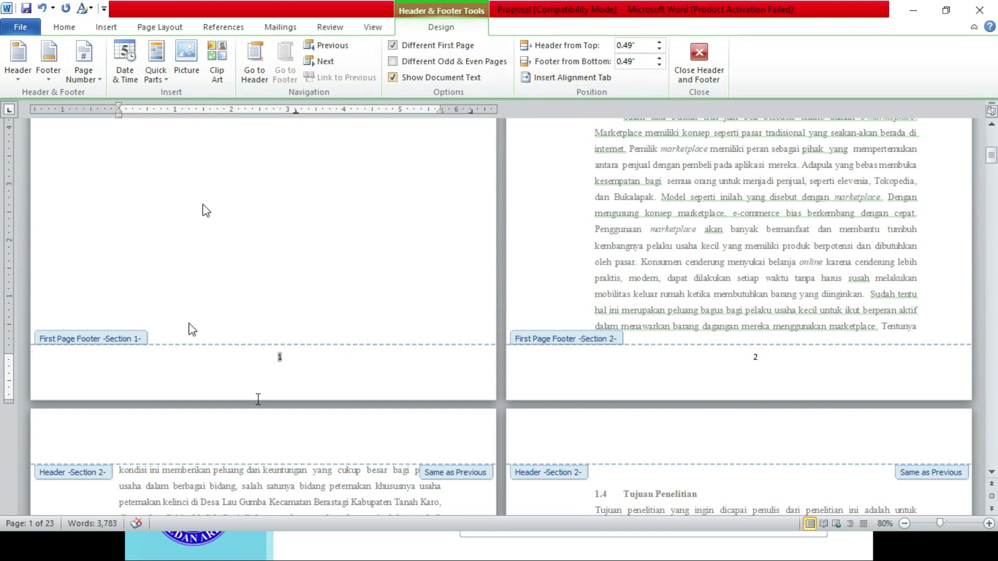
pyautogui.rightClick(280, 358)
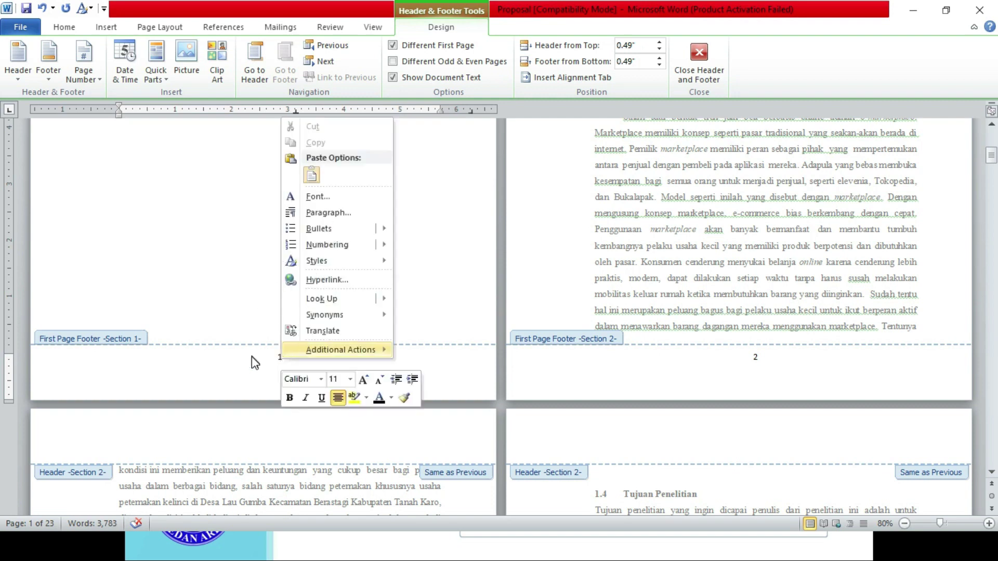
pyautogui.click(288, 359)
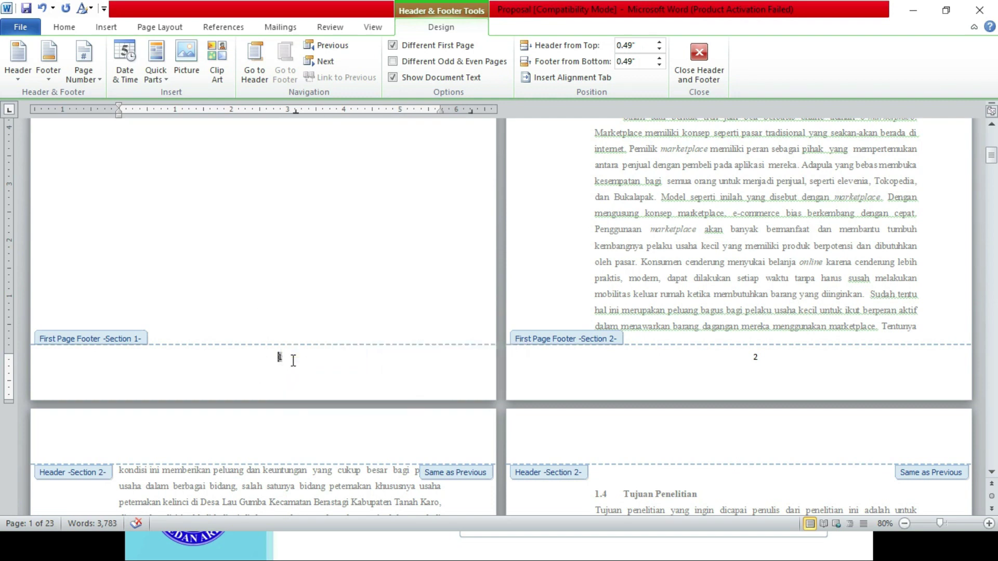
pyautogui.rightClick(278, 358)
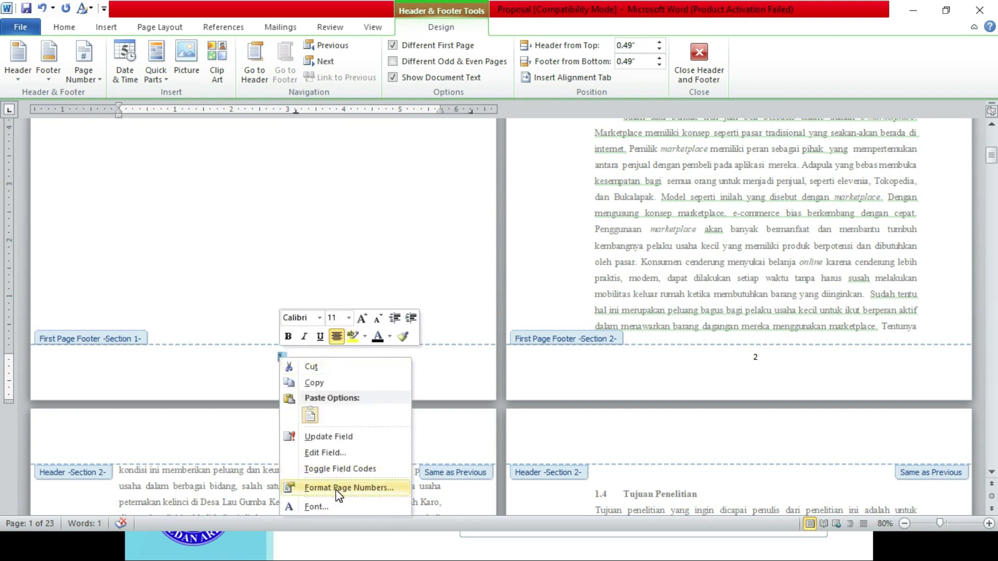
pyautogui.click(96, 87)
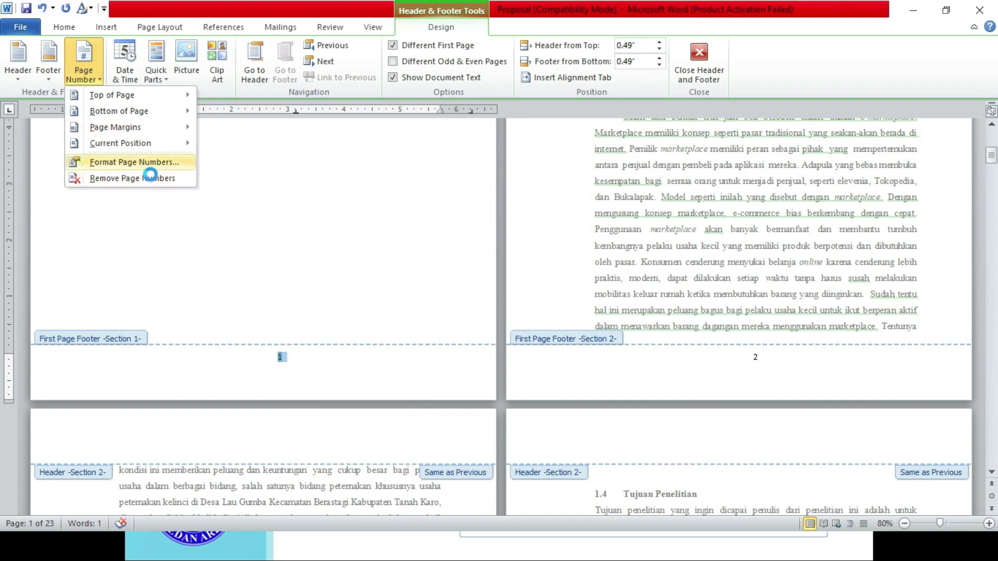
pyautogui.click(143, 162)
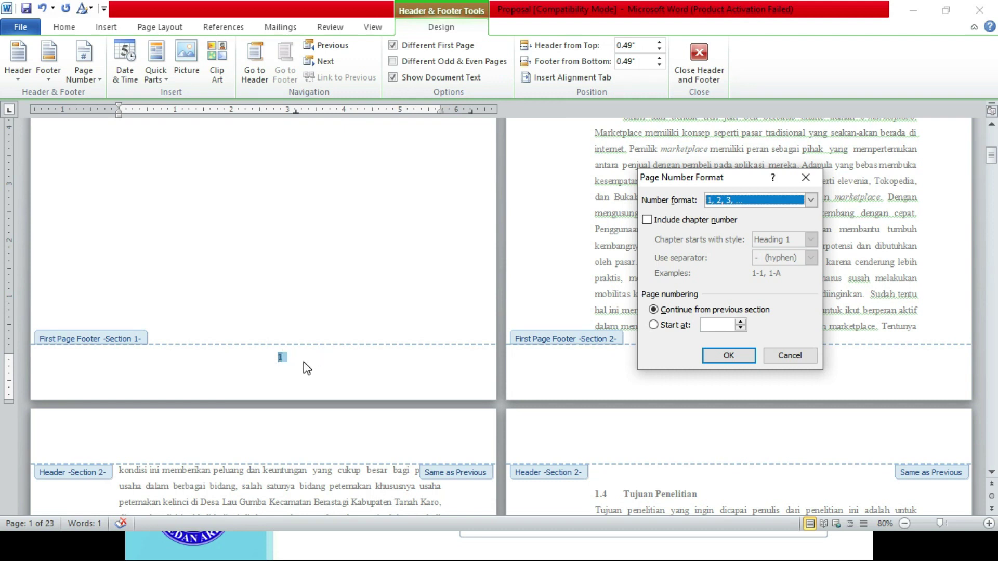
# Format the Daftar Isi footer number as lowercase roman numerals (i, ii, iii), starting at i.
pyautogui.moveTo(738, 181); pyautogui.dragTo(550, 169)
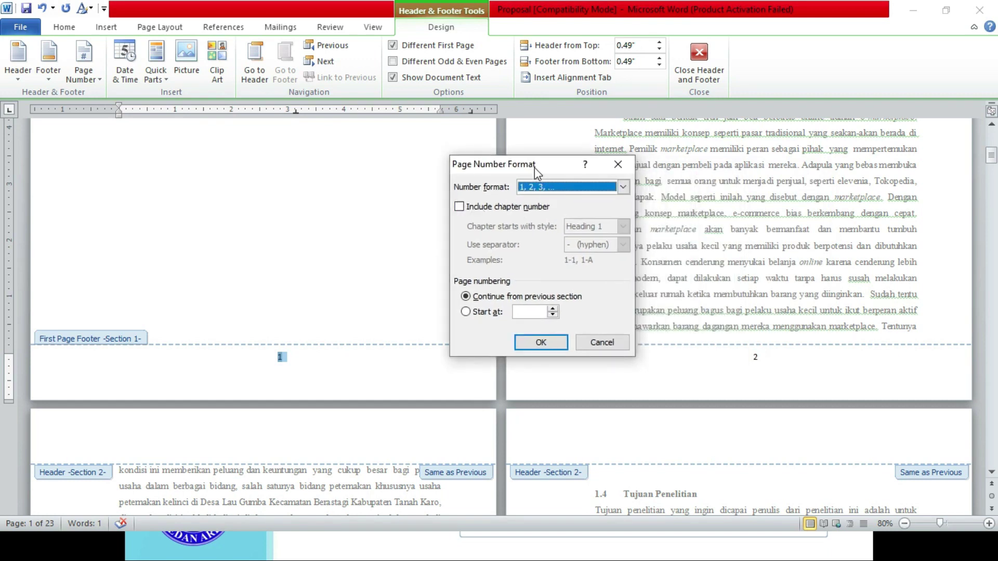
pyautogui.moveTo(534, 167); pyautogui.dragTo(445, 162)
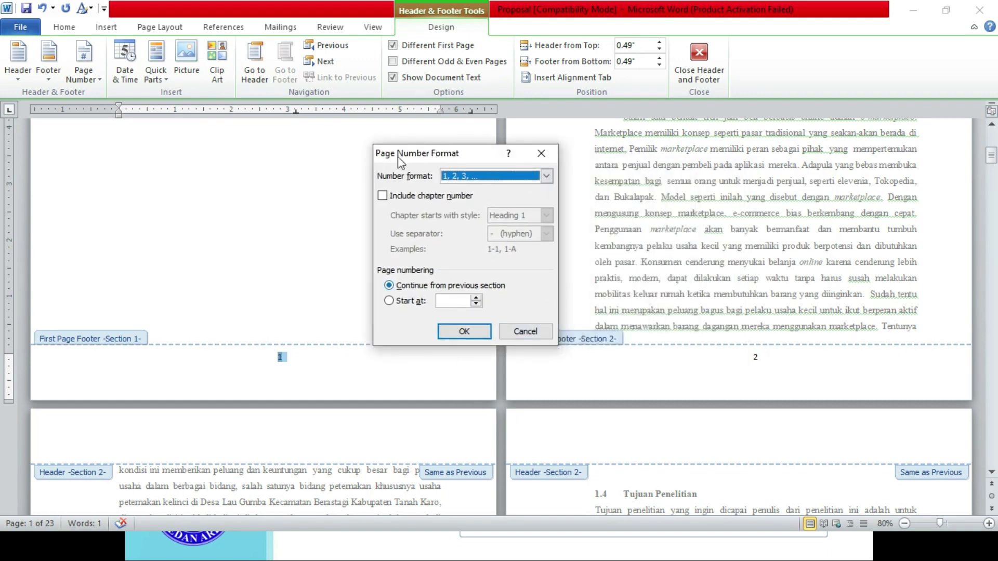
pyautogui.click(467, 179)
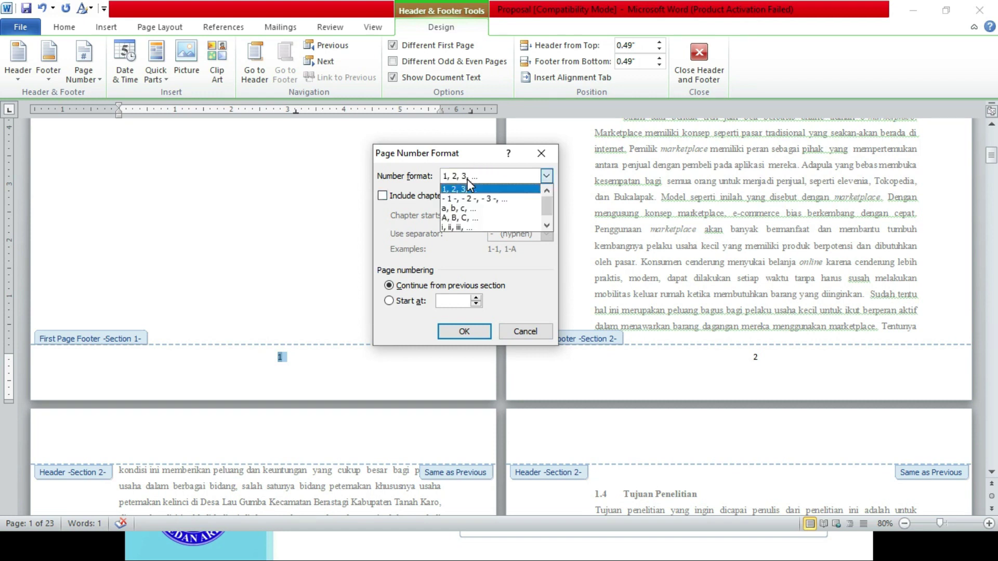
pyautogui.click(457, 228)
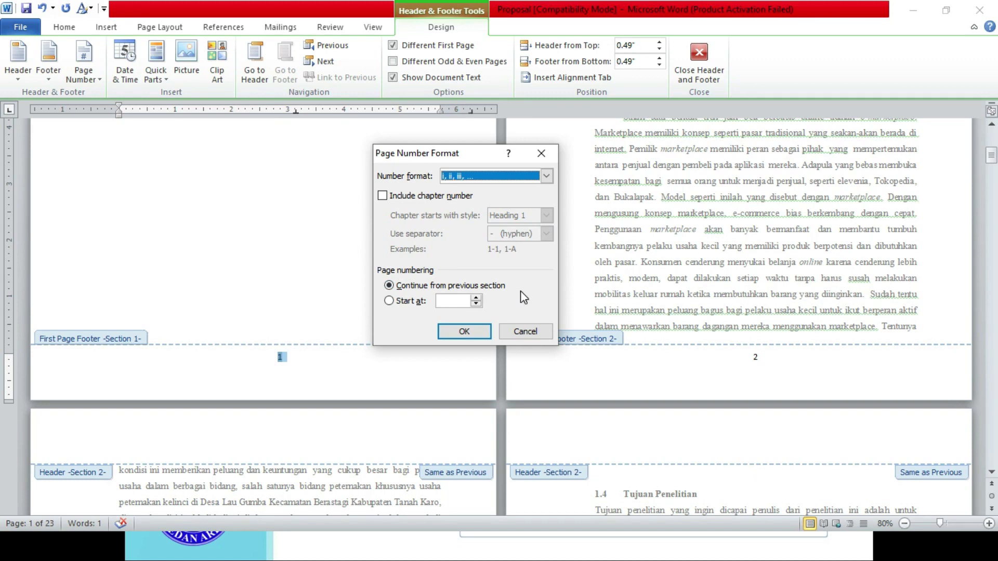
pyautogui.click(416, 304)
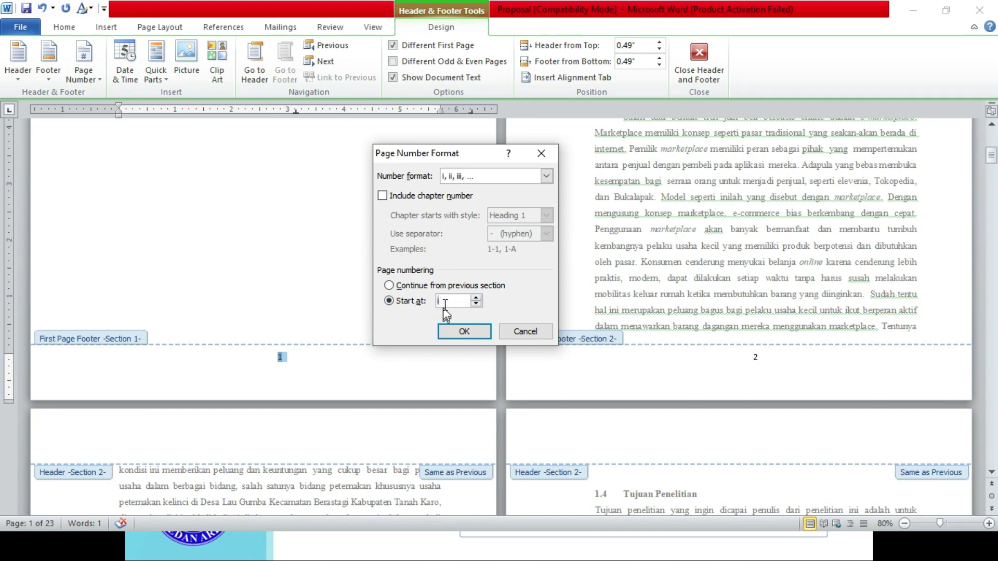
pyautogui.click(462, 333)
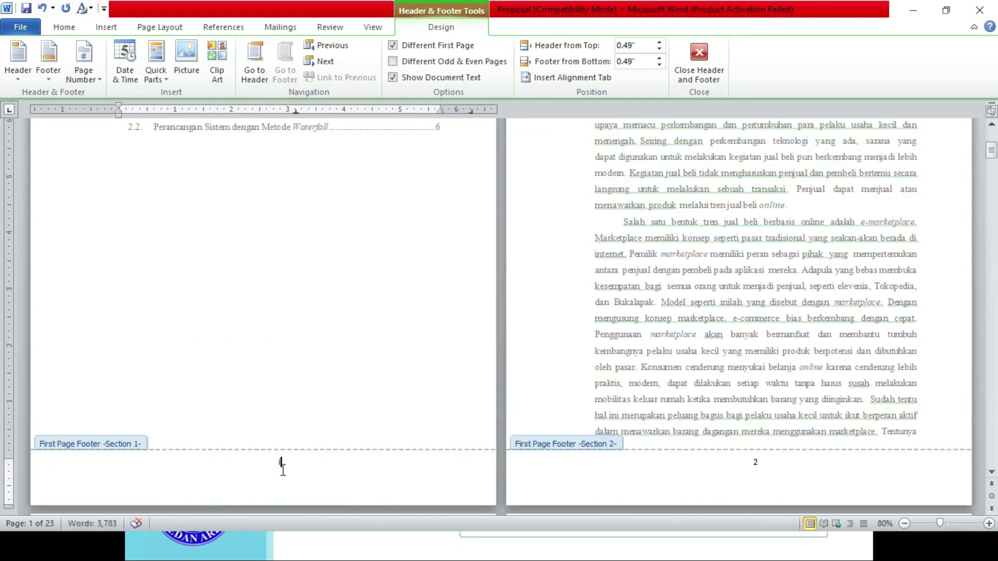
pyautogui.moveTo(284, 464); pyautogui.dragTo(277, 463)
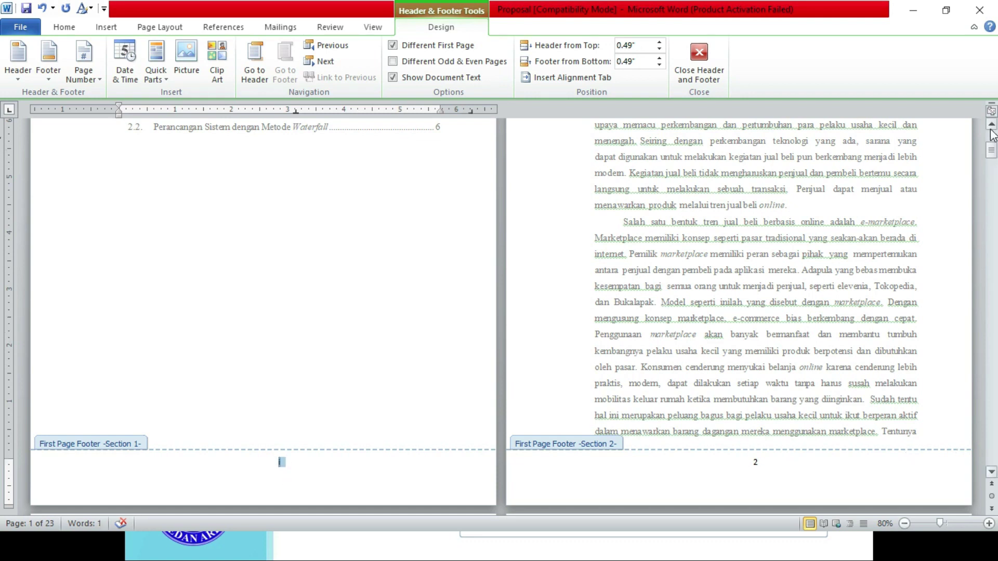
pyautogui.scroll(1, 992, 135)
pyautogui.scroll(1, 991, 135)
pyautogui.scroll(-10, 989, 145)
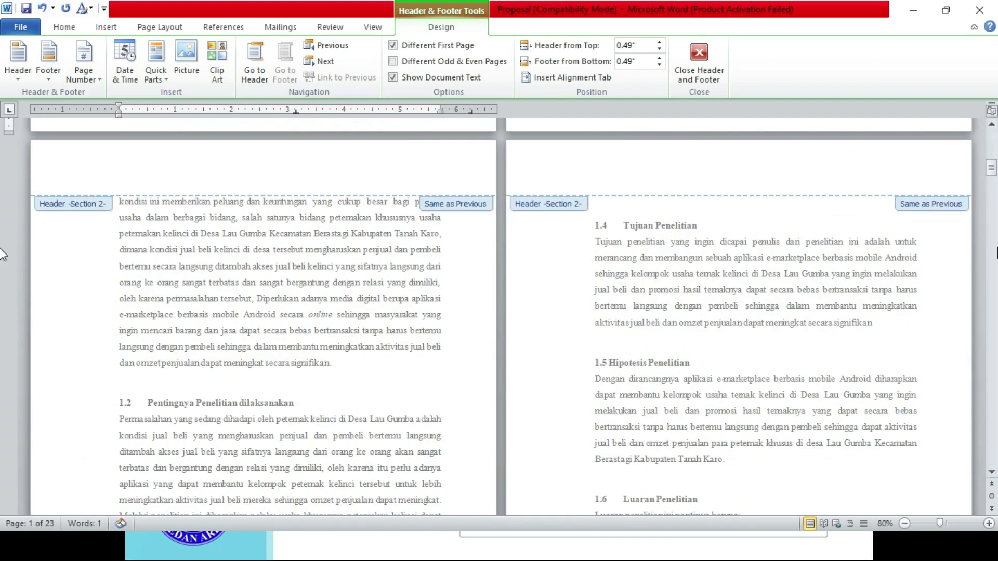
pyautogui.scroll(10, 995, 156)
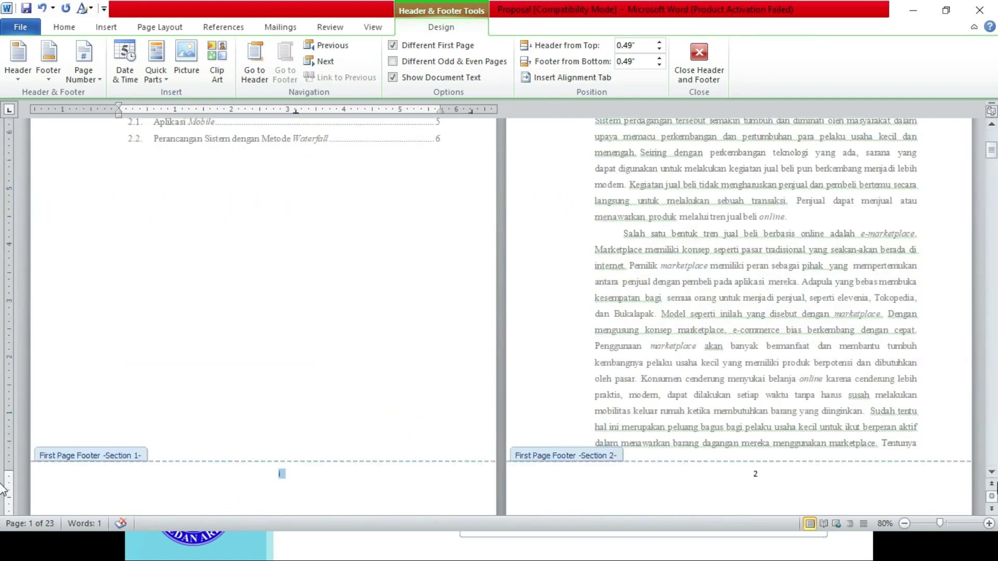
pyautogui.click(991, 473)
pyautogui.click(765, 465)
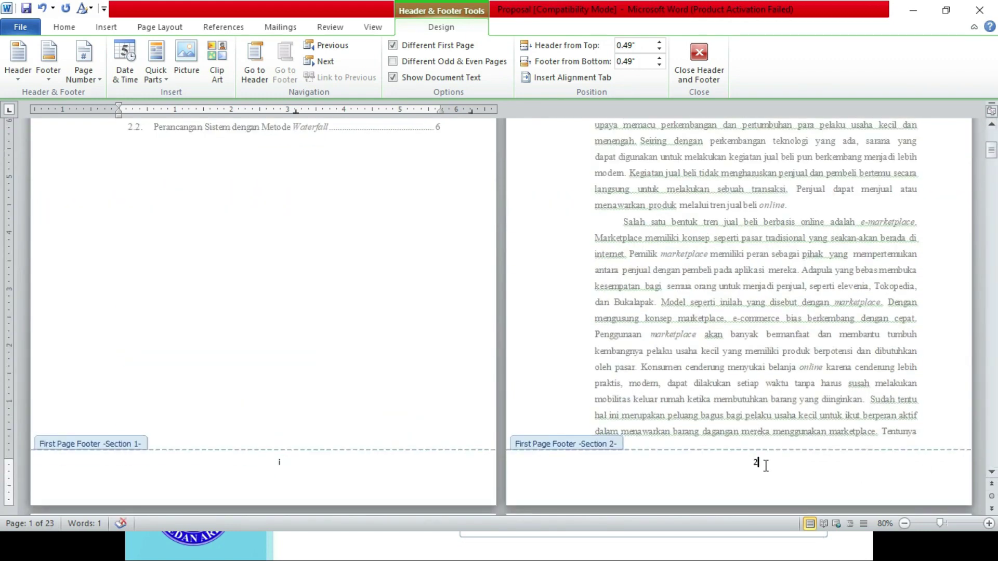
pyautogui.click(280, 463)
pyautogui.click(755, 464)
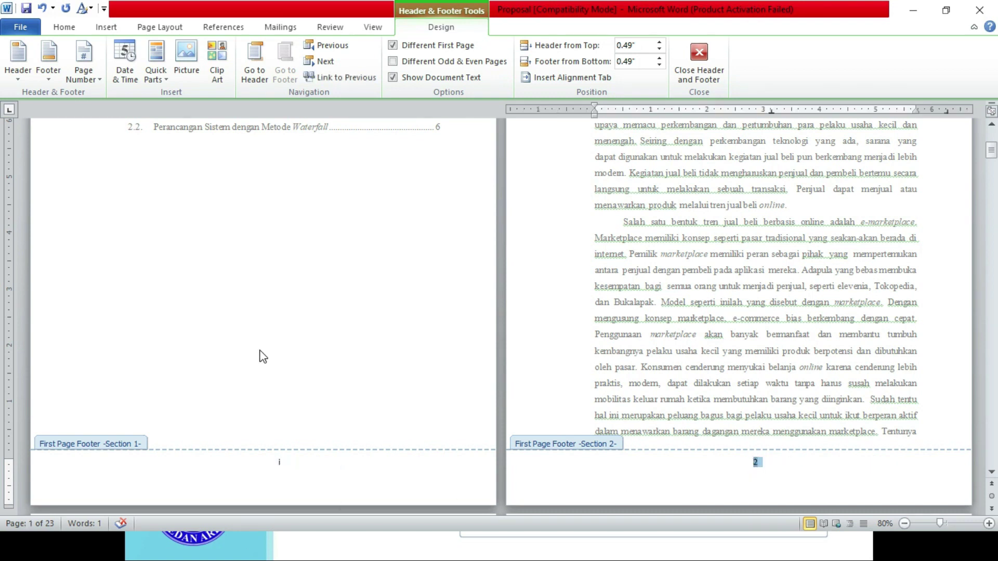
pyautogui.scroll(-3, 263, 357)
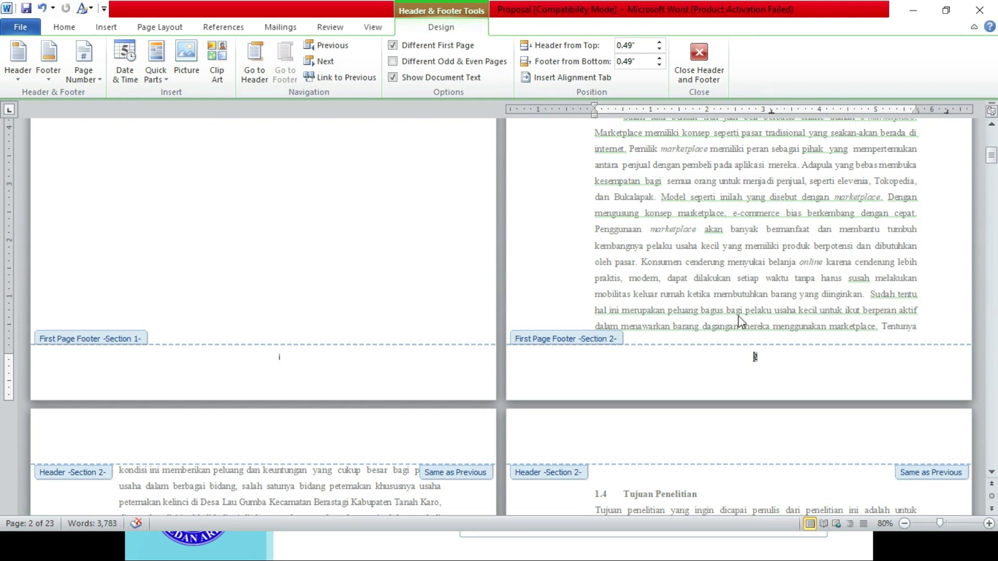
# Review the footer page numbers from Section 2 through the last page, 22.
pyautogui.click(596, 367)
pyautogui.scroll(-10, 3, 382)
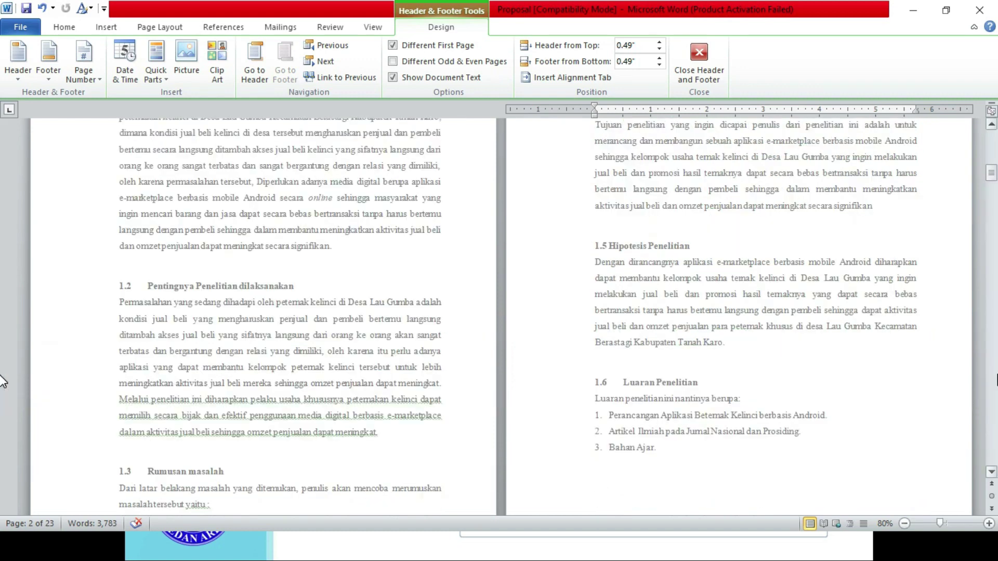
pyautogui.scroll(-3, 3, 382)
pyautogui.scroll(-5, 3, 382)
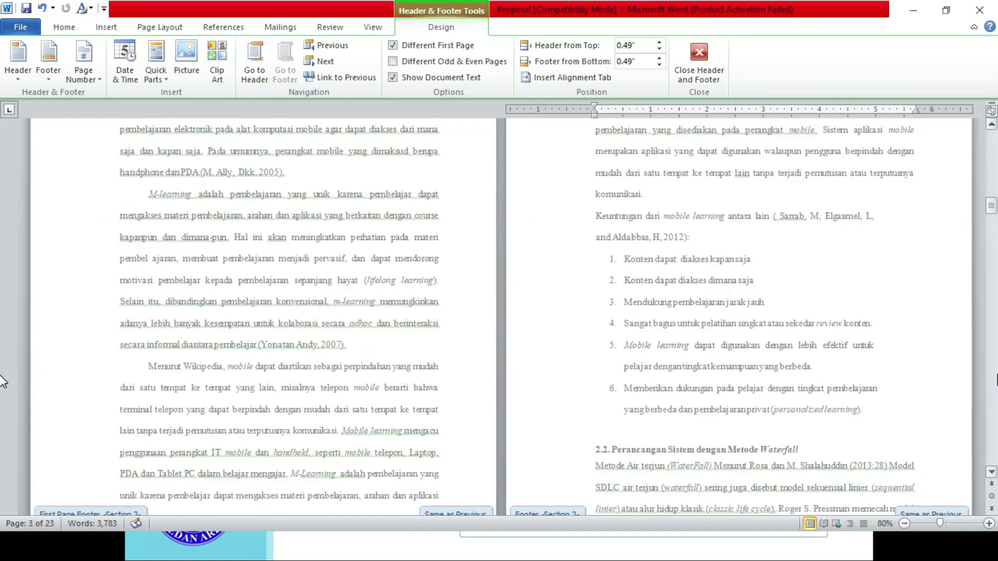
pyautogui.scroll(-3, 2, 382)
pyautogui.scroll(-3, 3, 382)
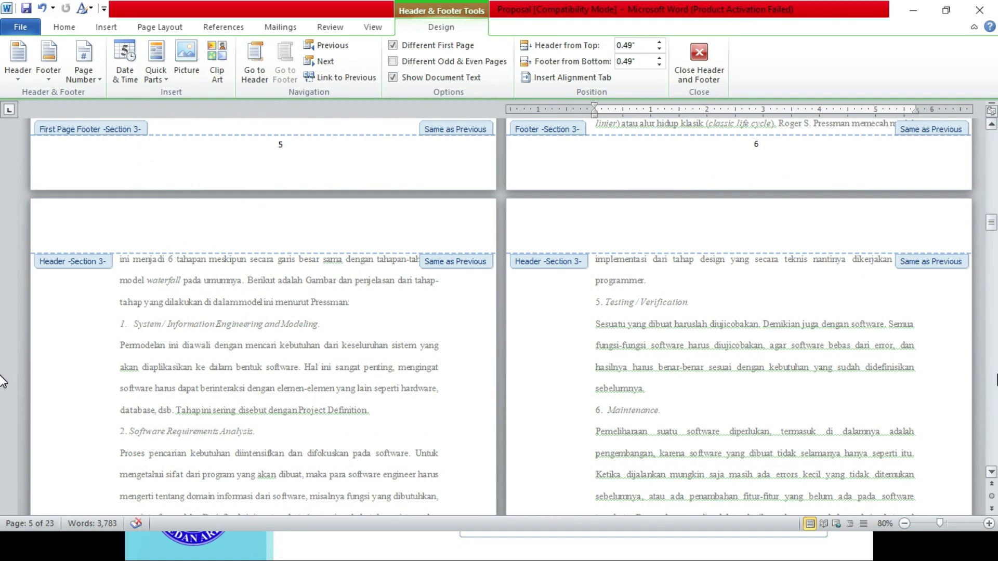
pyautogui.scroll(-3, 3, 382)
pyautogui.scroll(-6, 3, 382)
pyautogui.scroll(-5, 3, 382)
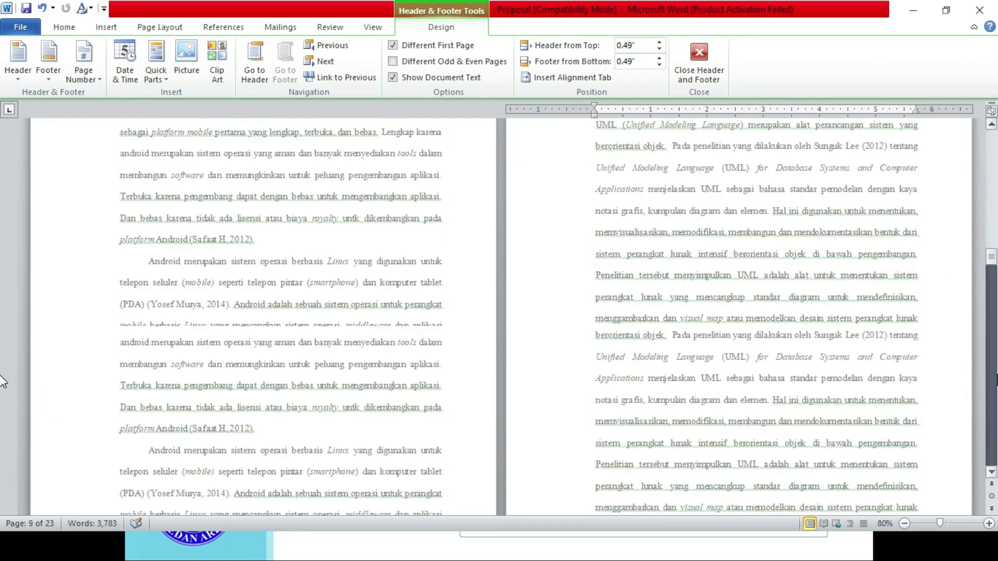
pyautogui.scroll(-4, 2, 382)
pyautogui.scroll(-6, 2, 385)
pyautogui.scroll(-5, 2, 390)
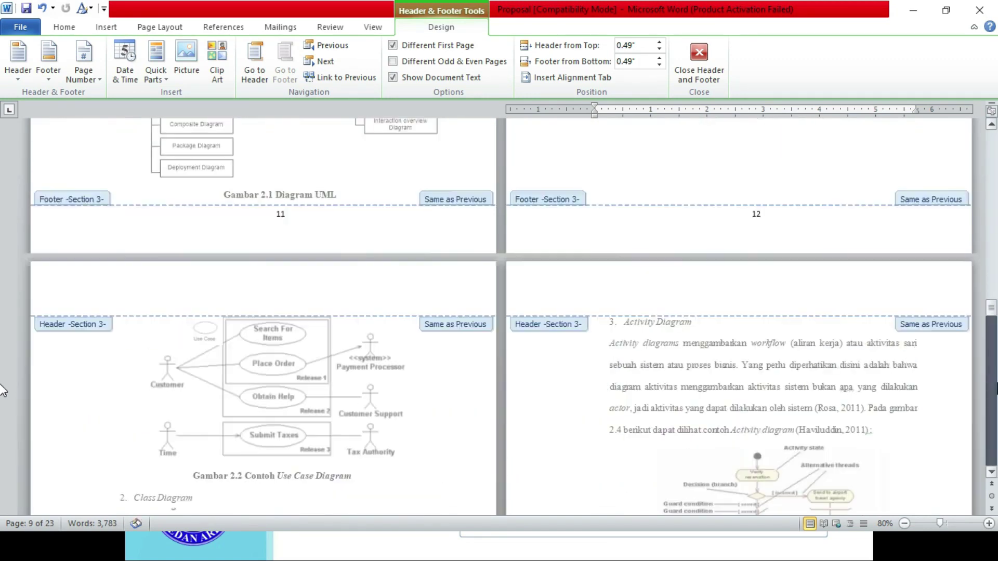
pyautogui.scroll(-4, 2, 390)
pyautogui.scroll(-5, 3, 385)
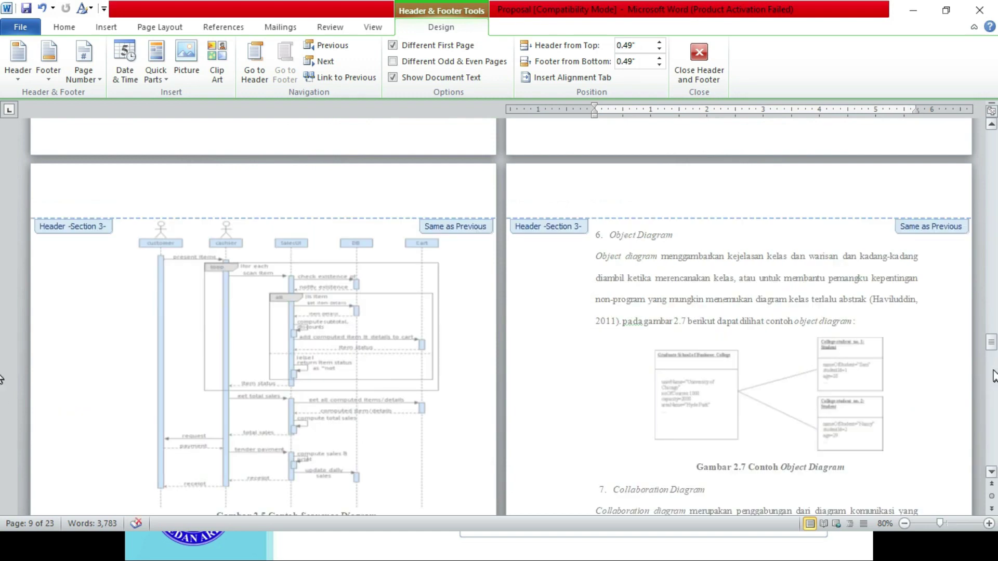
pyautogui.scroll(-4, 2, 395)
pyautogui.scroll(-5, 2, 418)
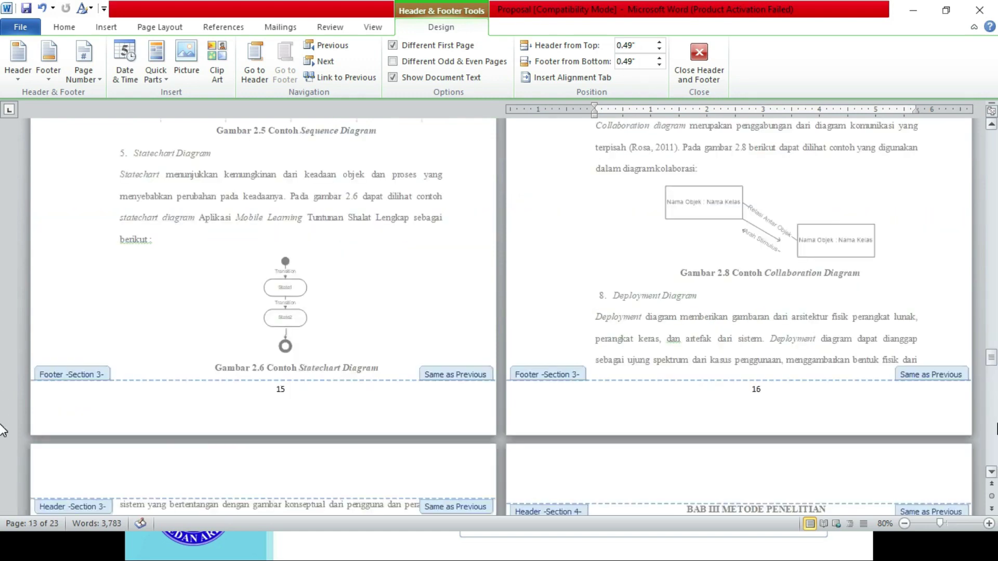
pyautogui.scroll(-1, 3, 430)
pyautogui.scroll(-6, 2, 431)
pyautogui.scroll(-3, 3, 430)
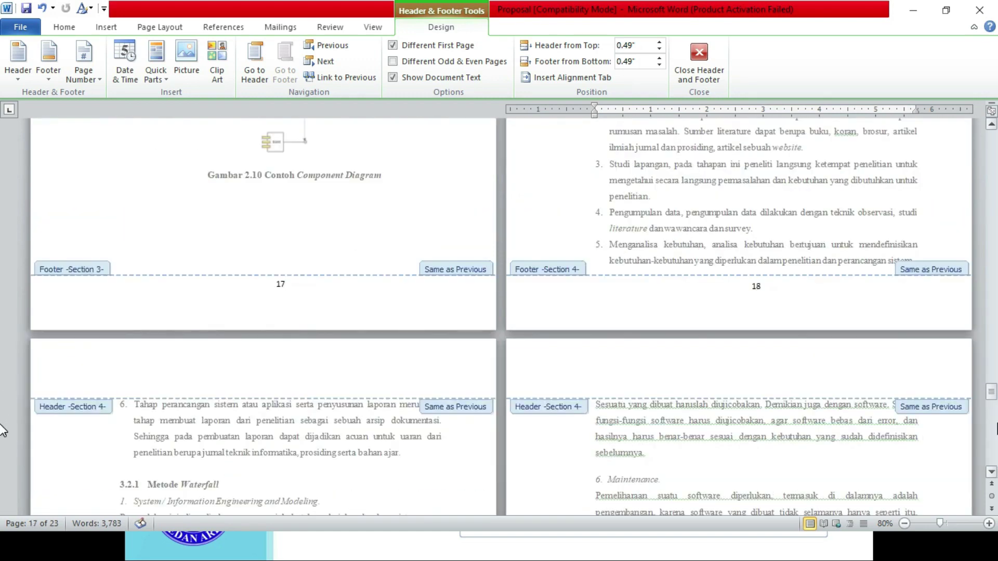
pyautogui.scroll(-1, 3, 430)
pyautogui.scroll(-5, 3, 430)
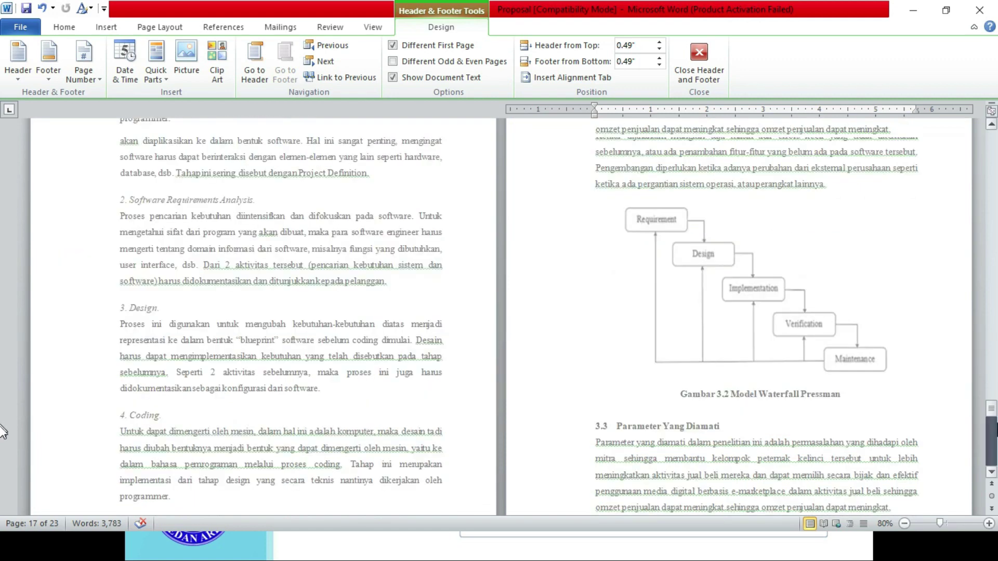
pyautogui.scroll(-5, 3, 436)
pyautogui.scroll(-5, 3, 442)
pyautogui.scroll(-5, 2, 452)
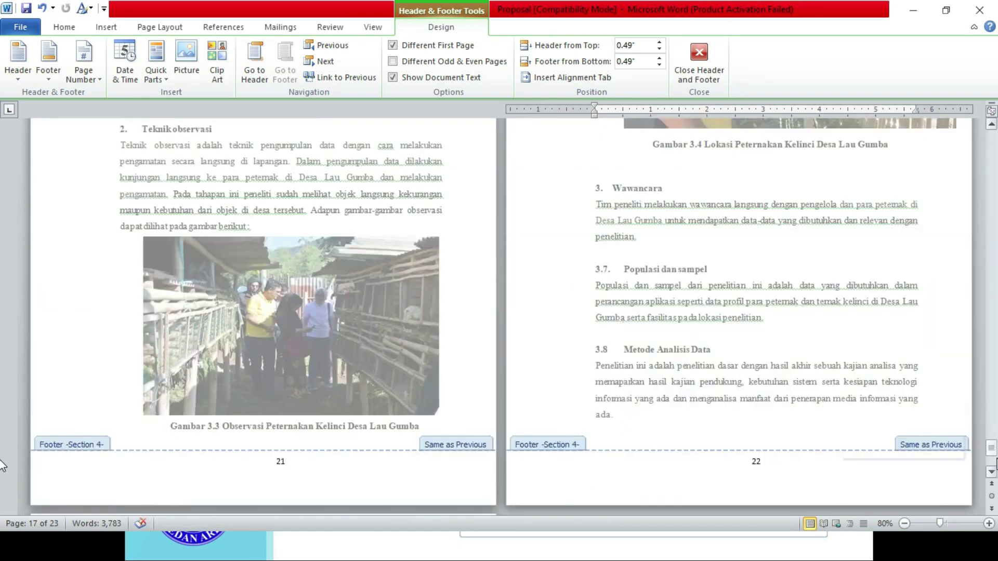
pyautogui.scroll(-5, 2, 457)
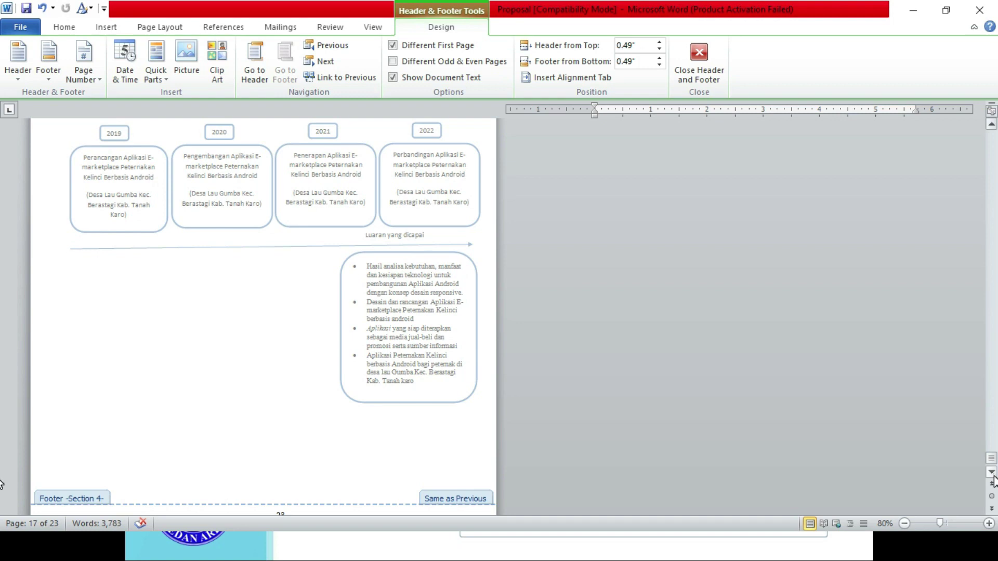
# Minimize Word and advance the tutorial slideshow to its closing 'The End' slide.
pyautogui.scroll(5, 3, 246)
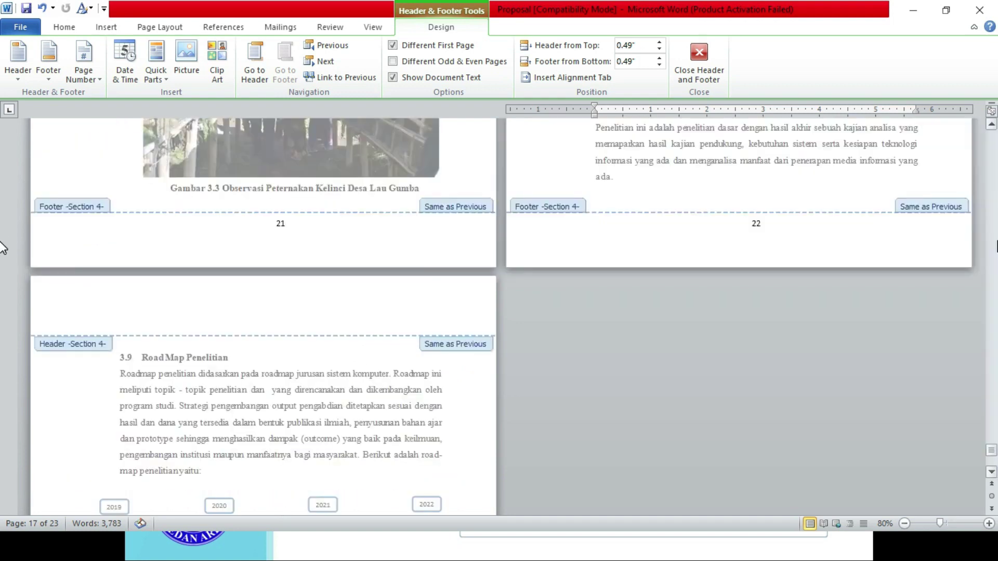
pyautogui.scroll(5, 3, 248)
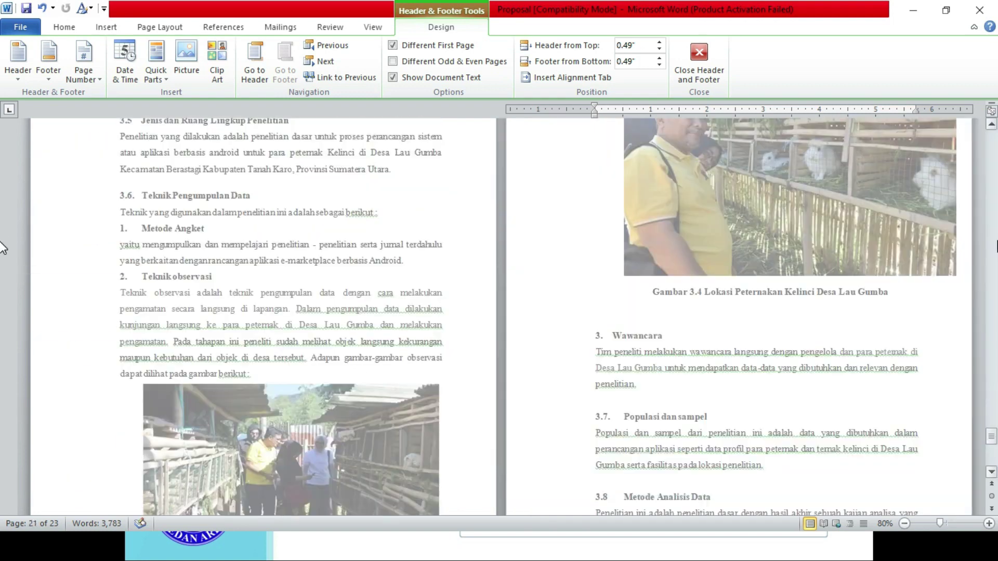
pyautogui.click(917, 15)
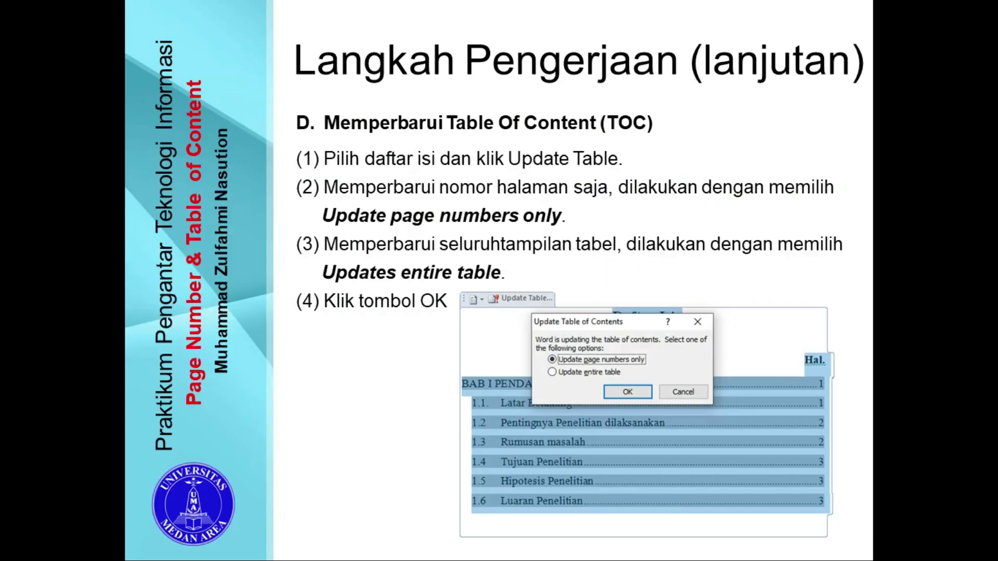
pyautogui.click(702, 488)
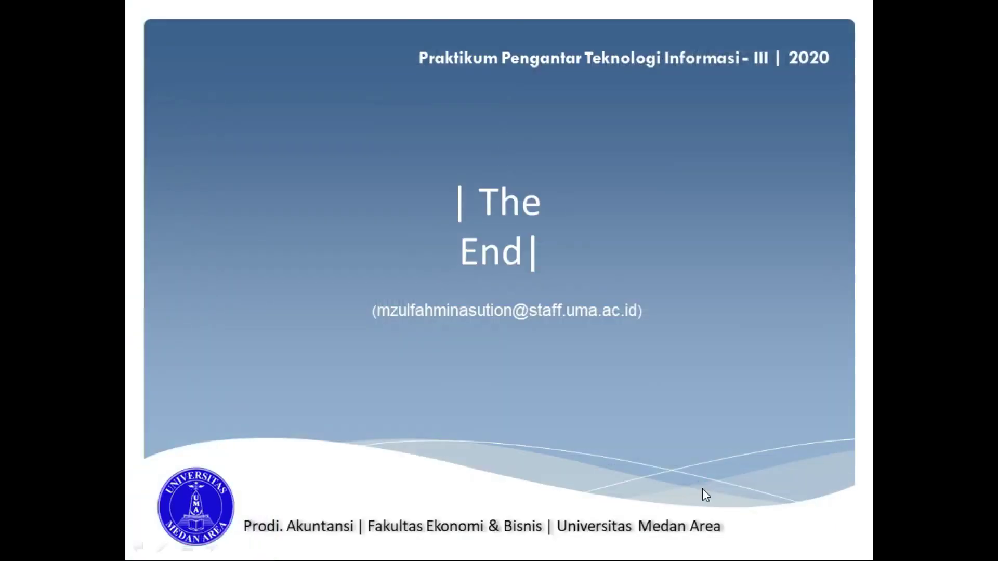